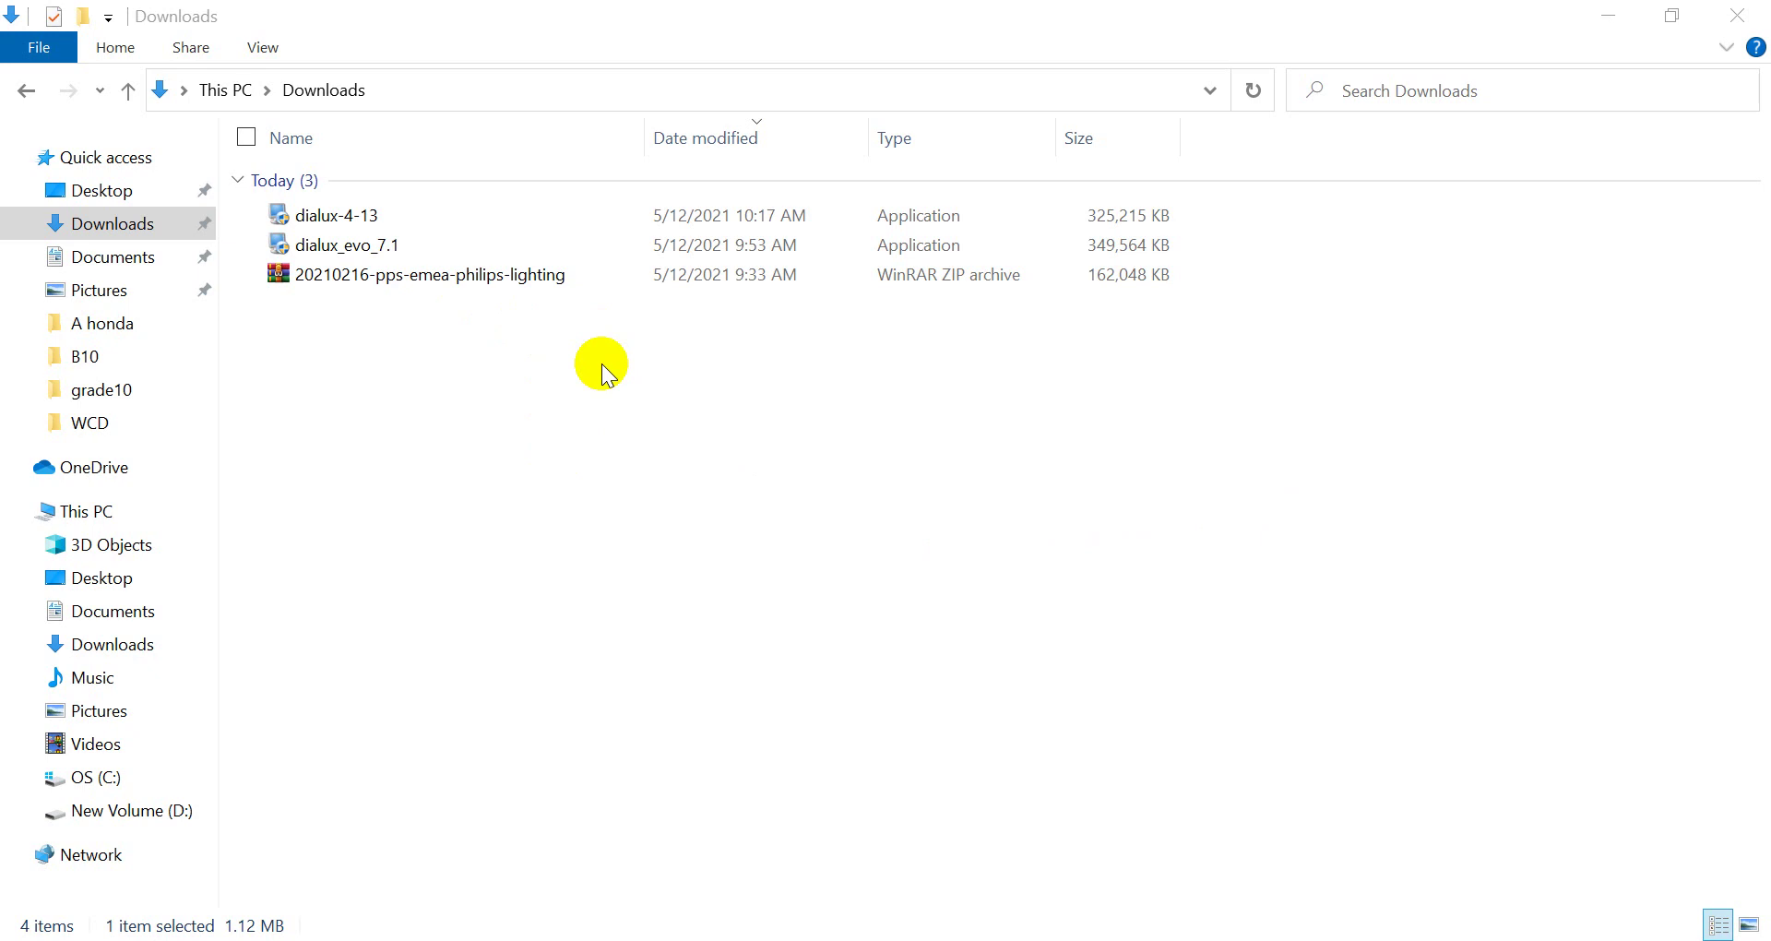
Select the dialux-4-13 installer among the files in Downloads
left_click(474, 247)
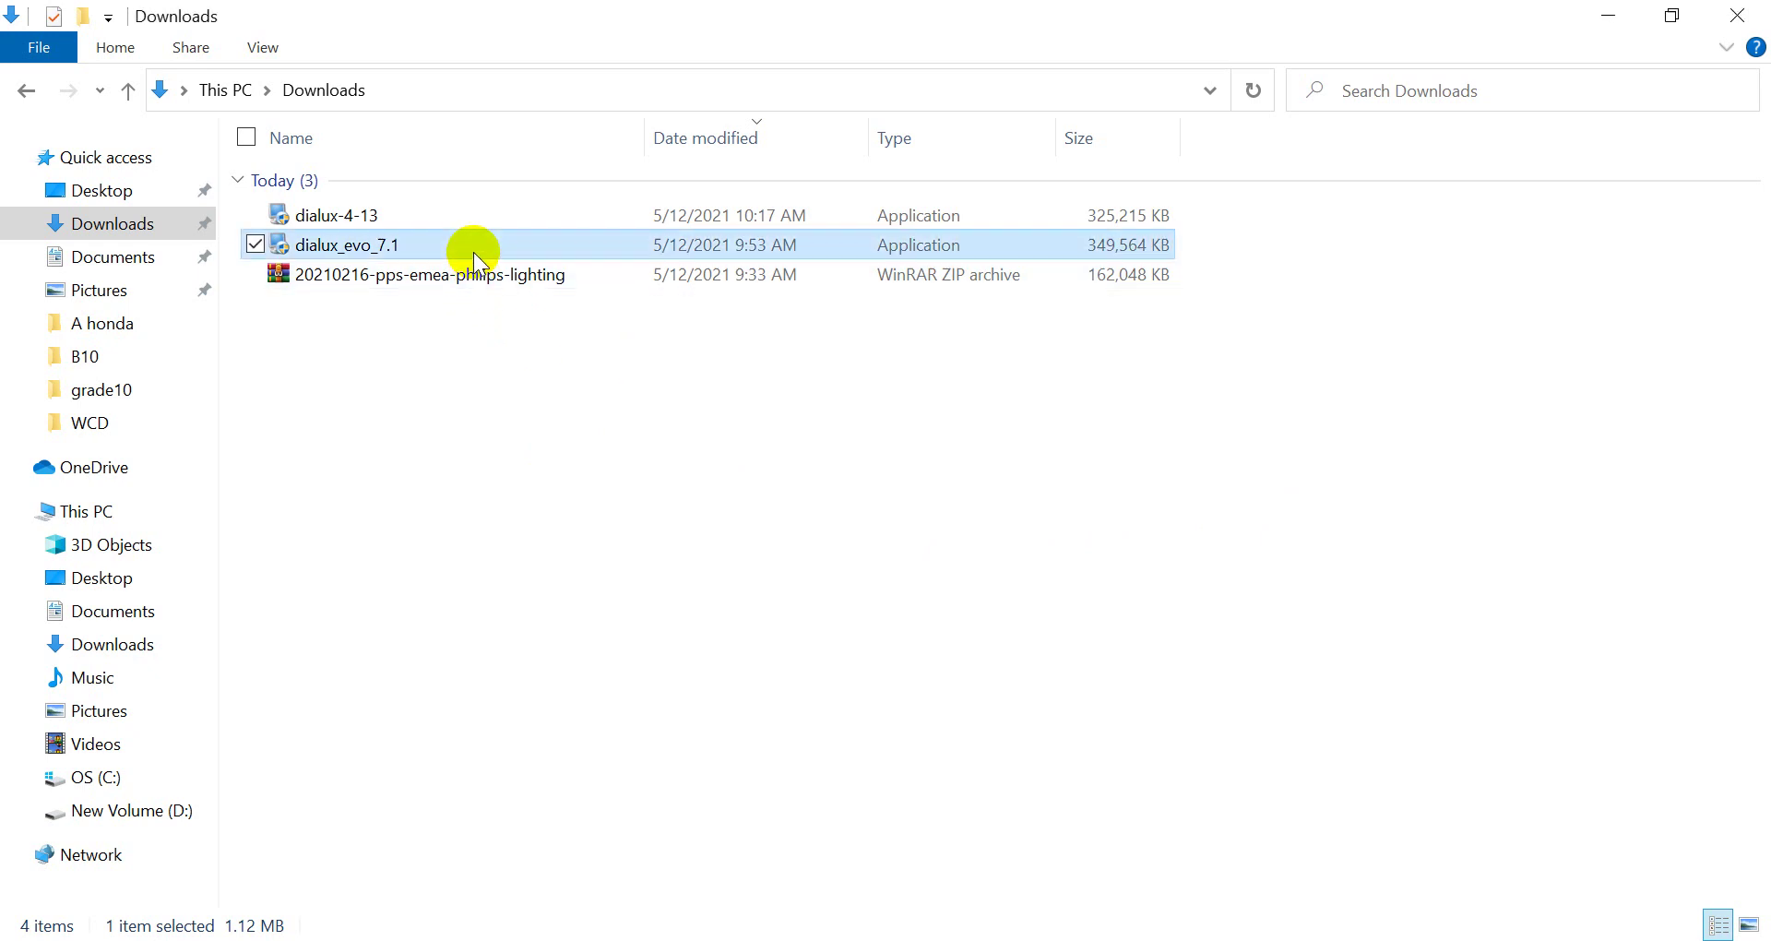
left_click(577, 281)
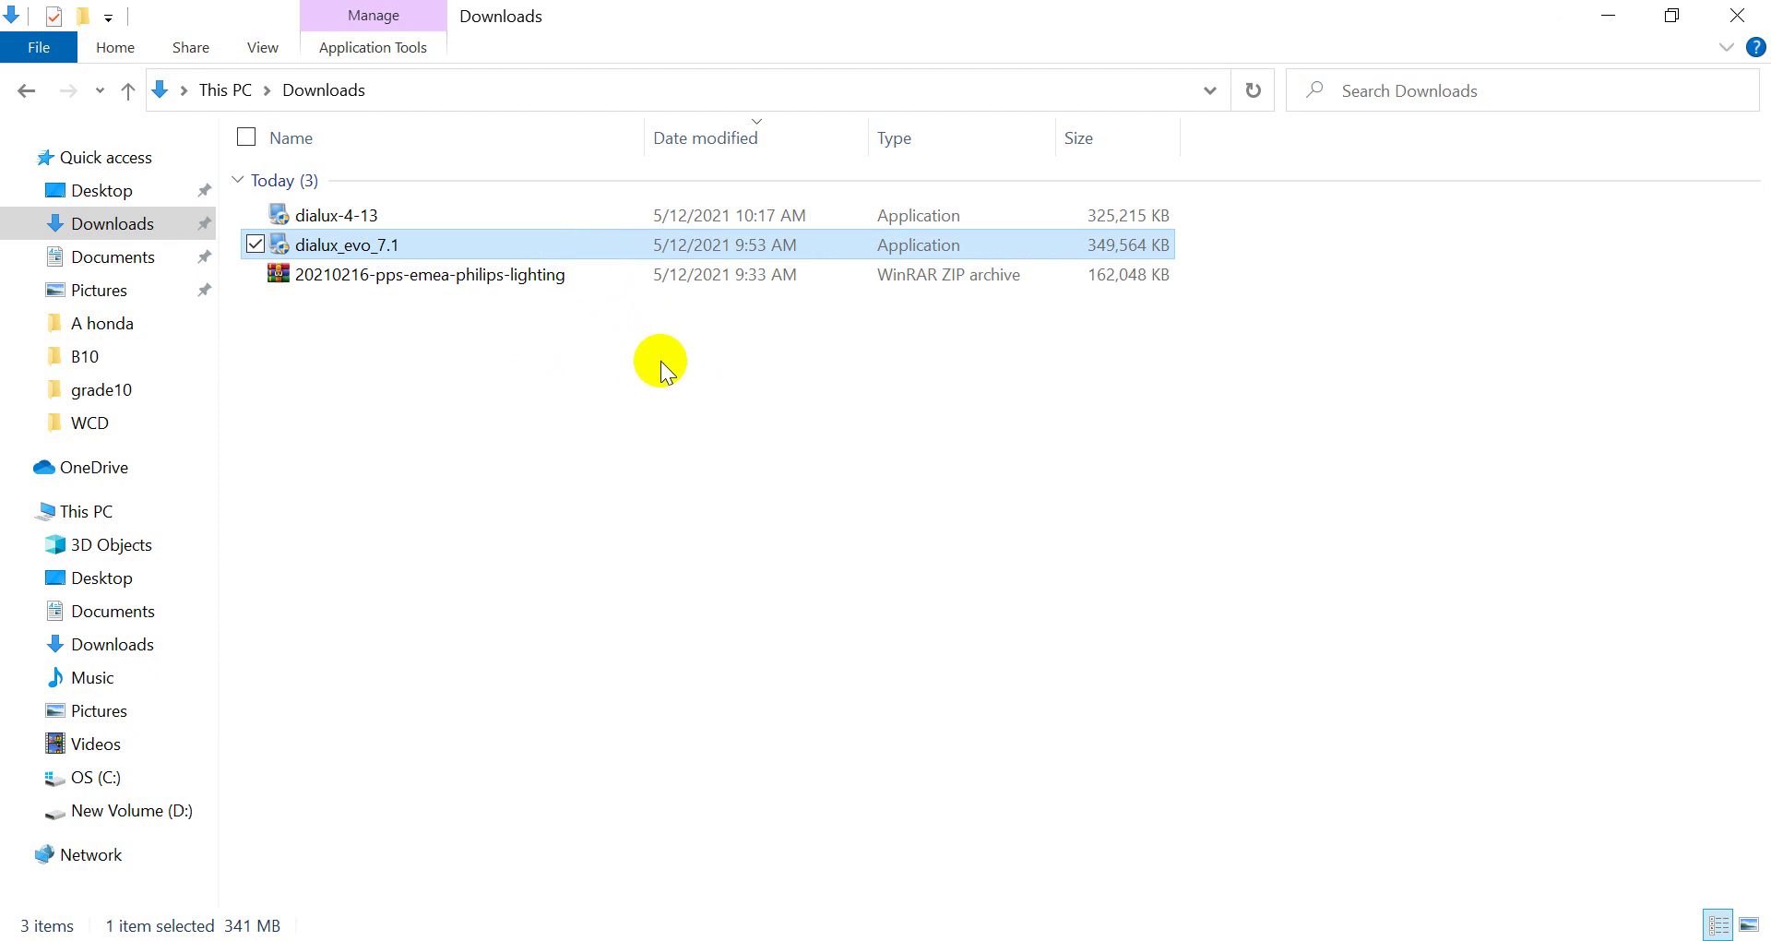
left_click(655, 317)
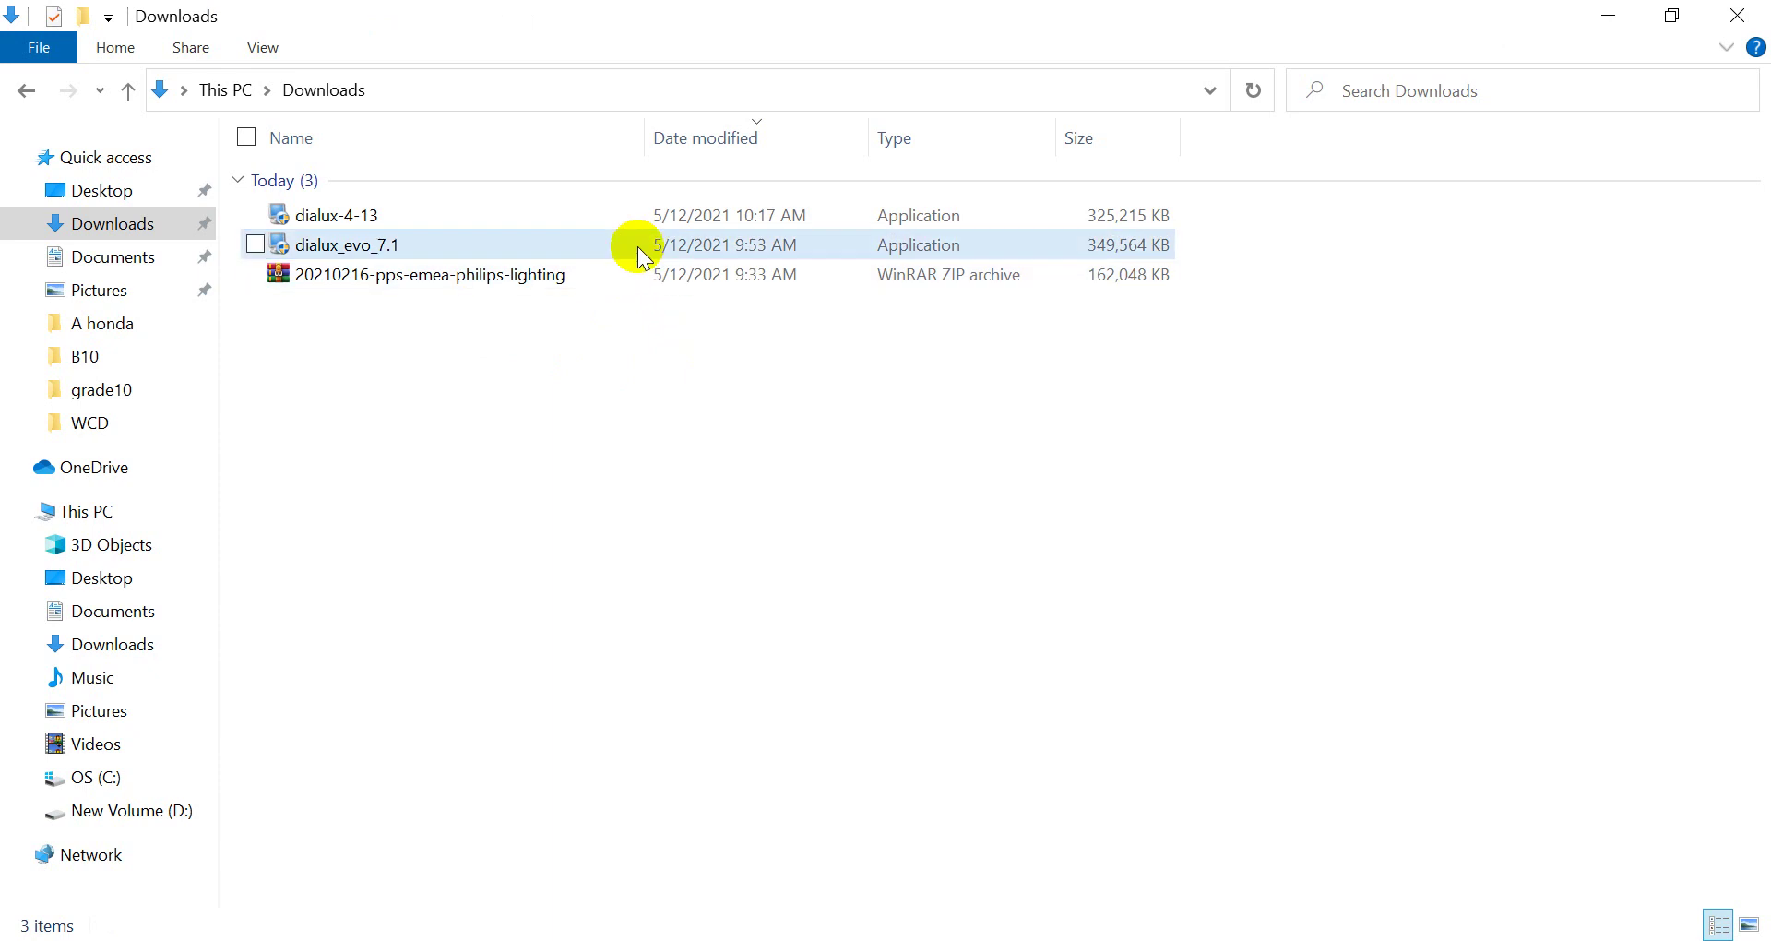
left_click(579, 224)
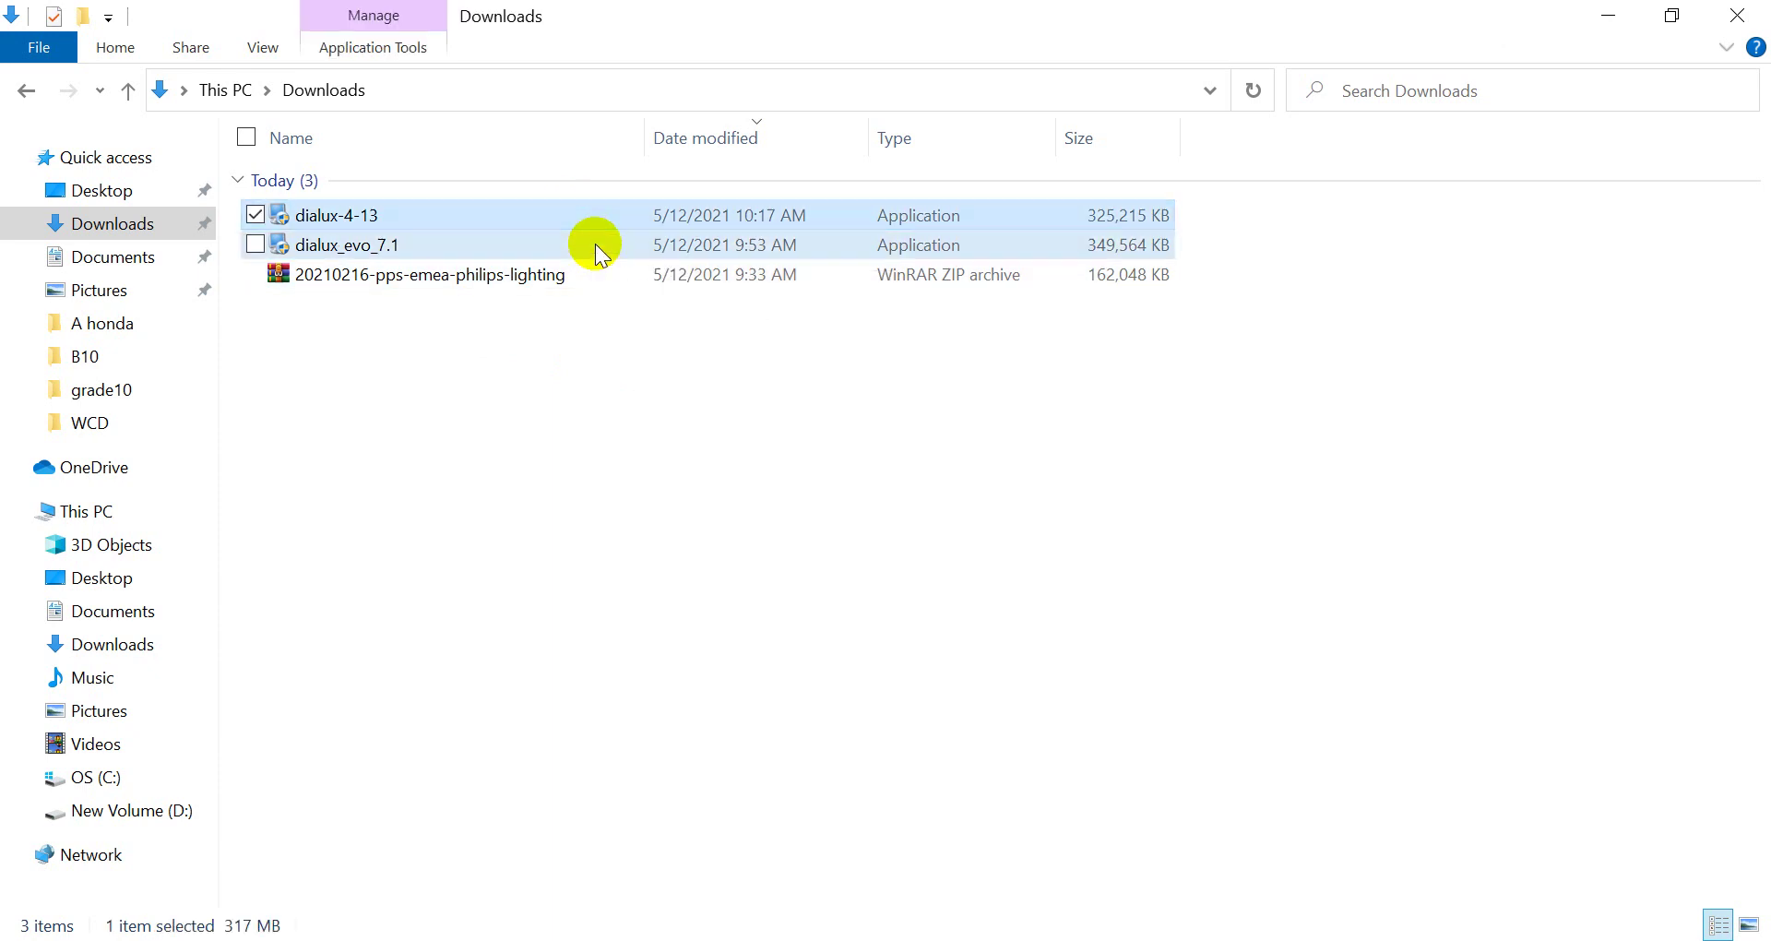
left_click(595, 243)
left_click(562, 213)
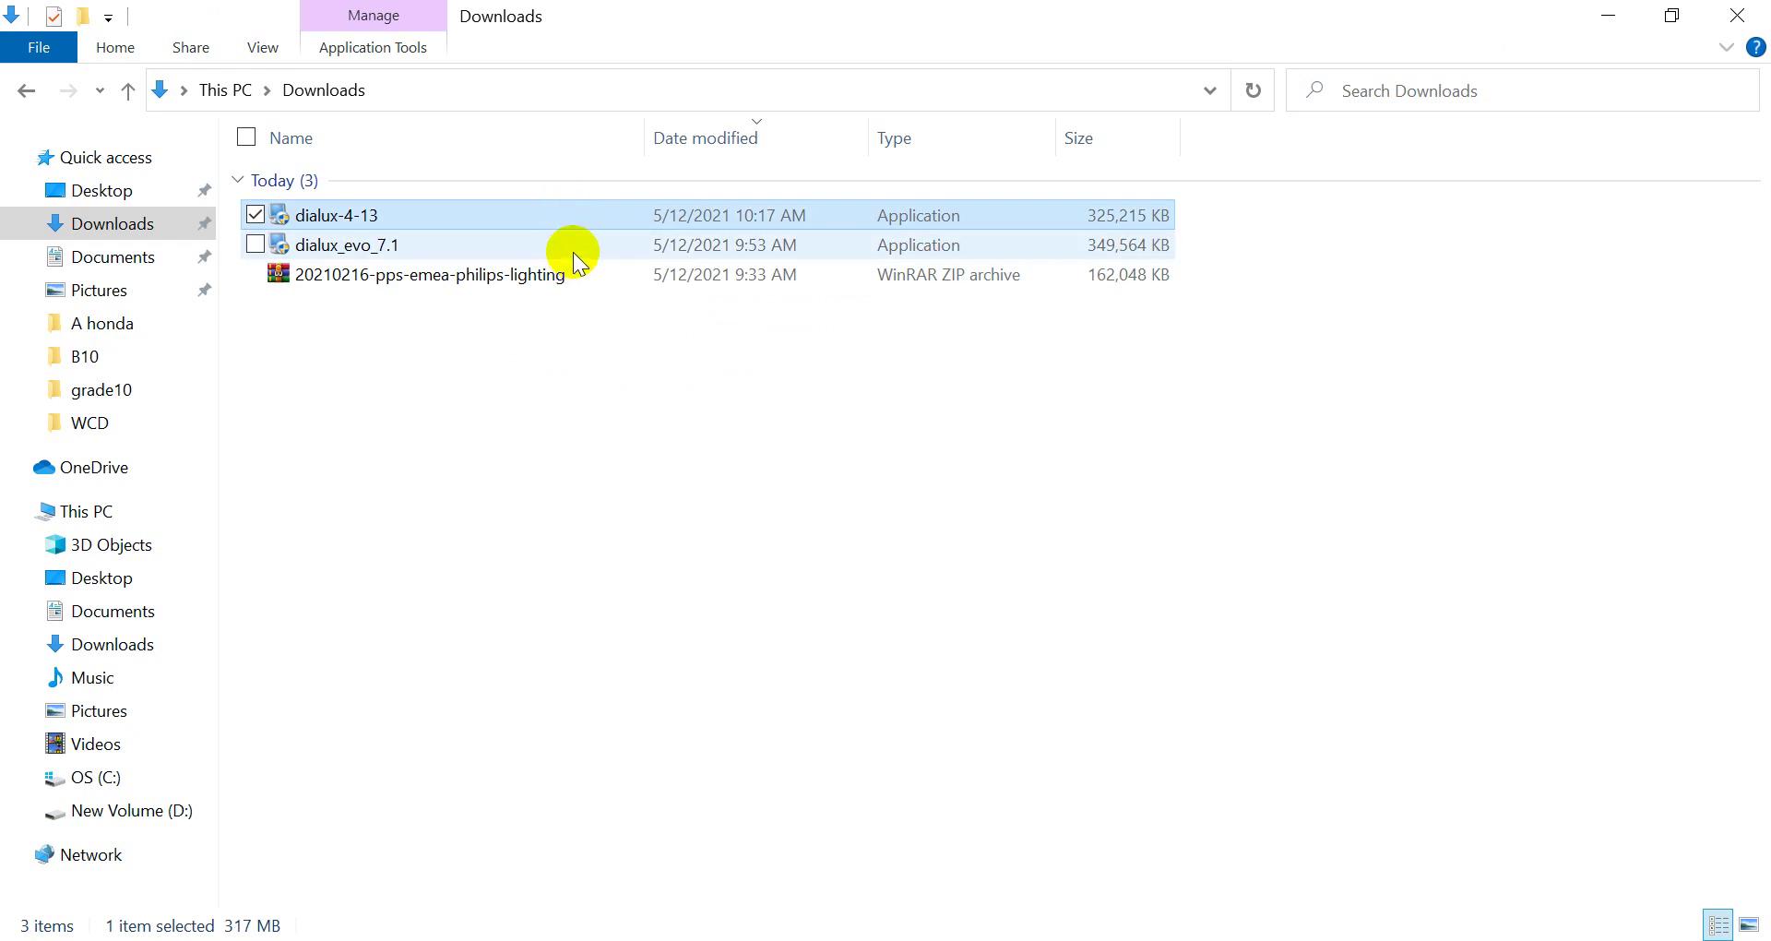
left_click(540, 312)
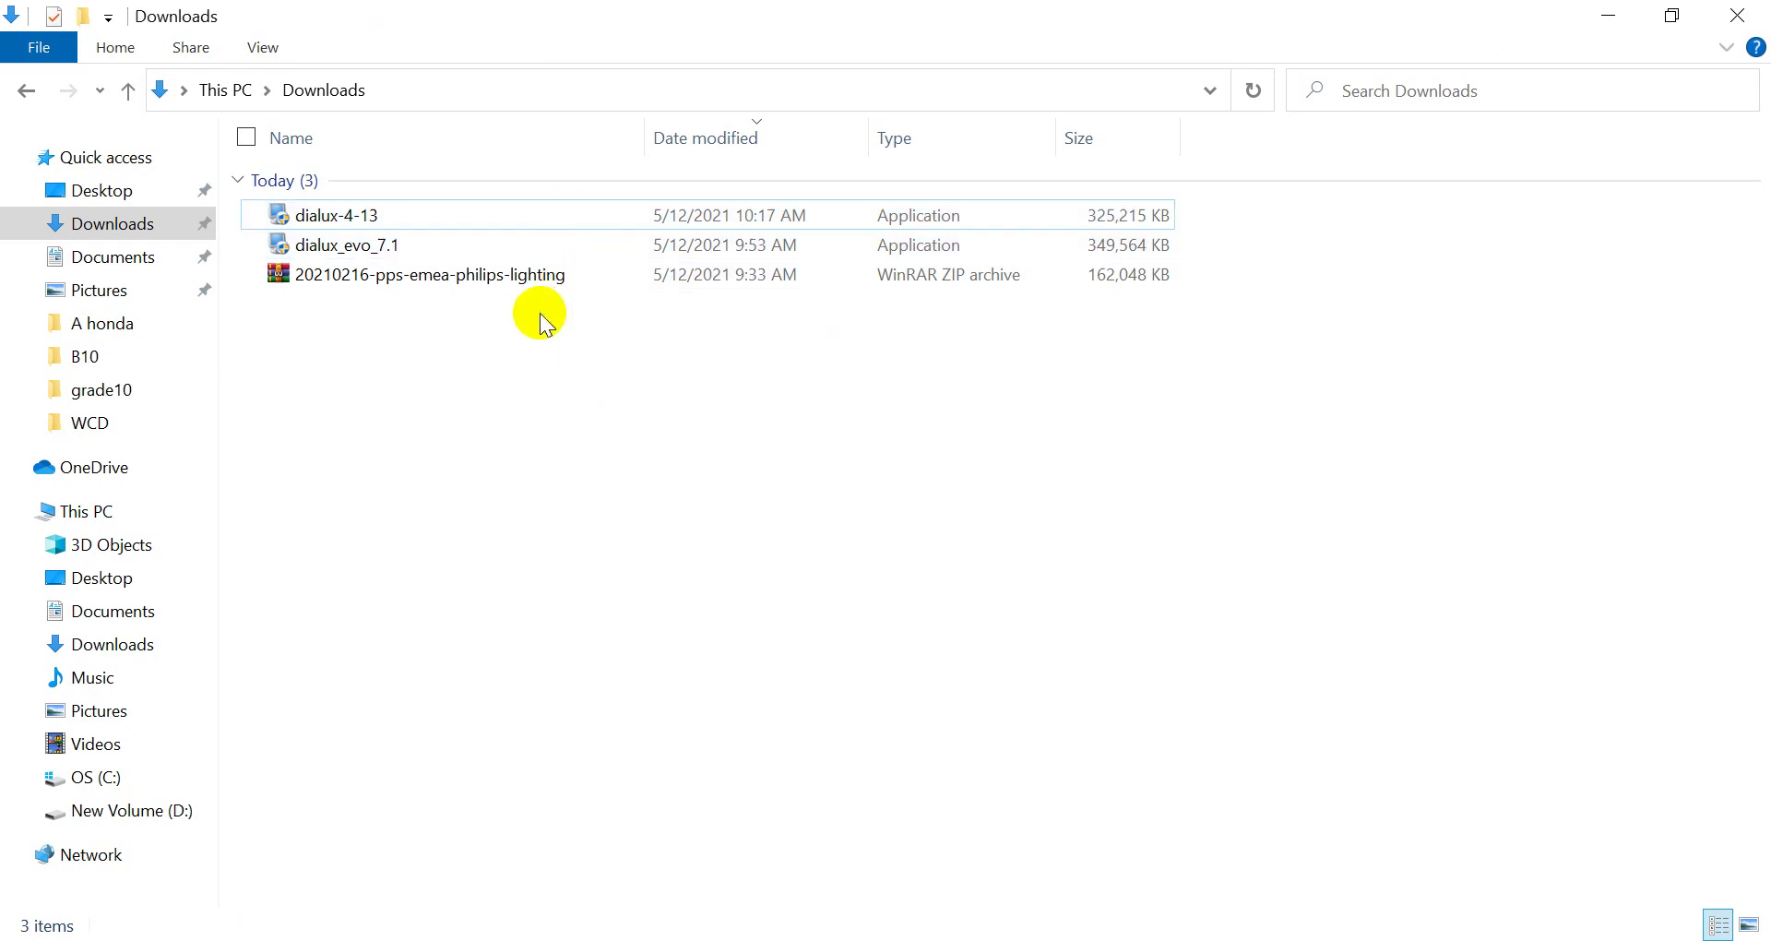
left_click(537, 240)
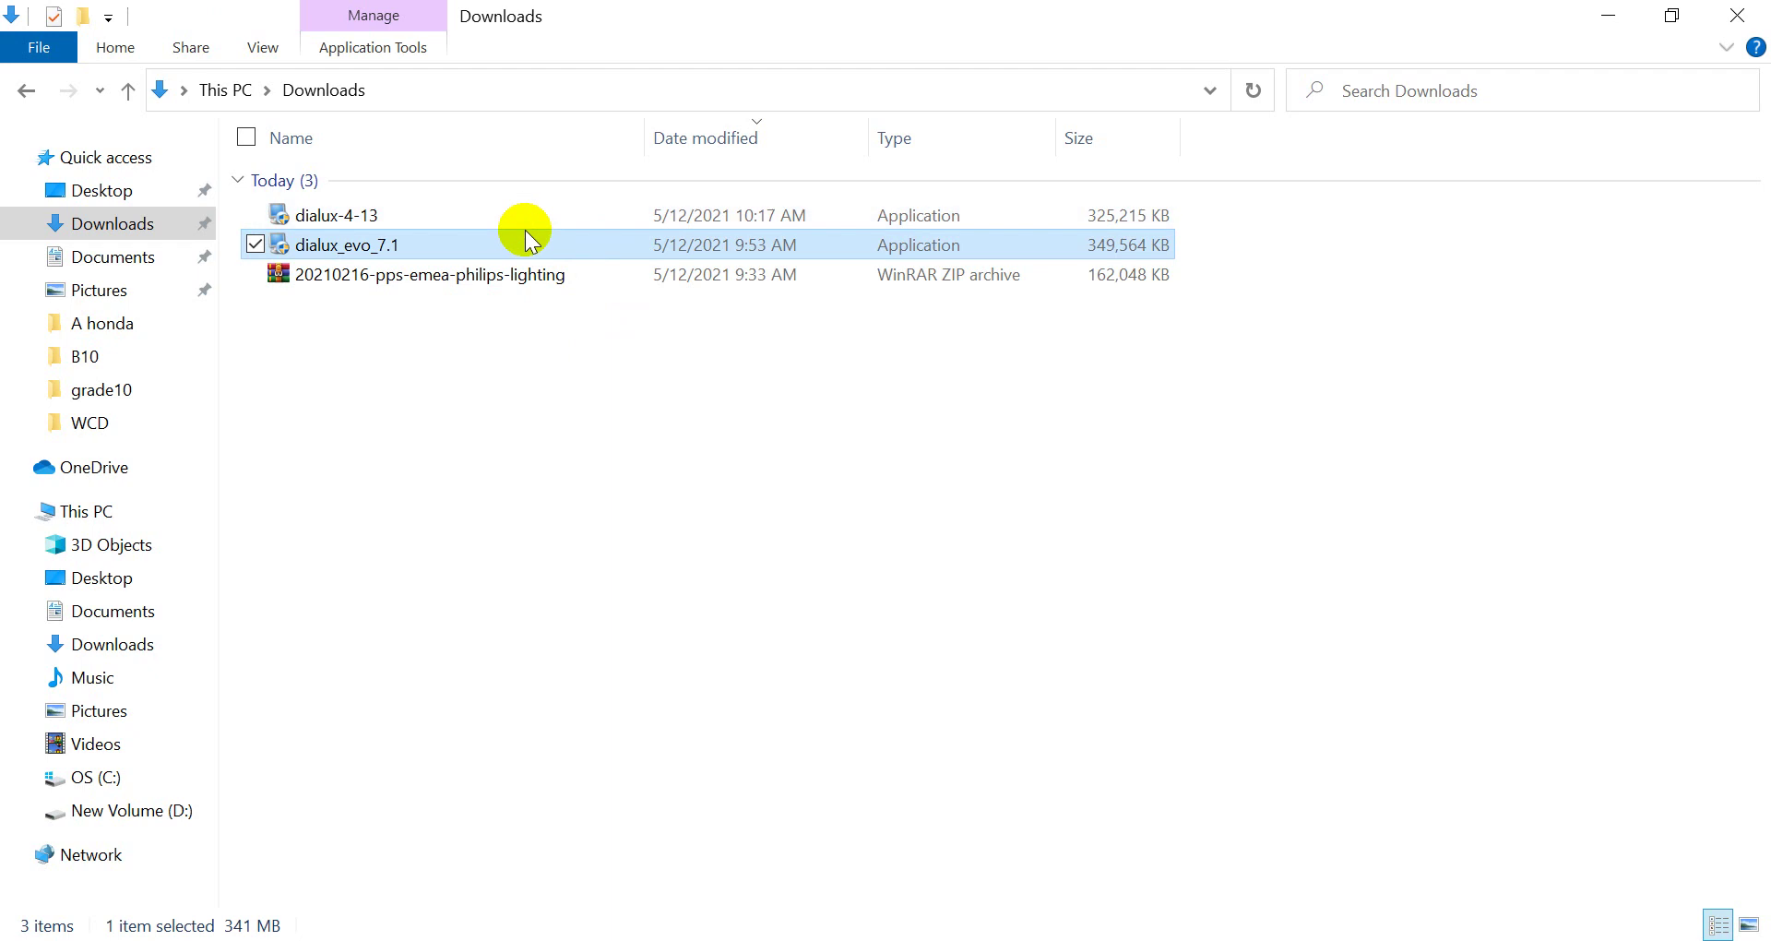
left_click(539, 217)
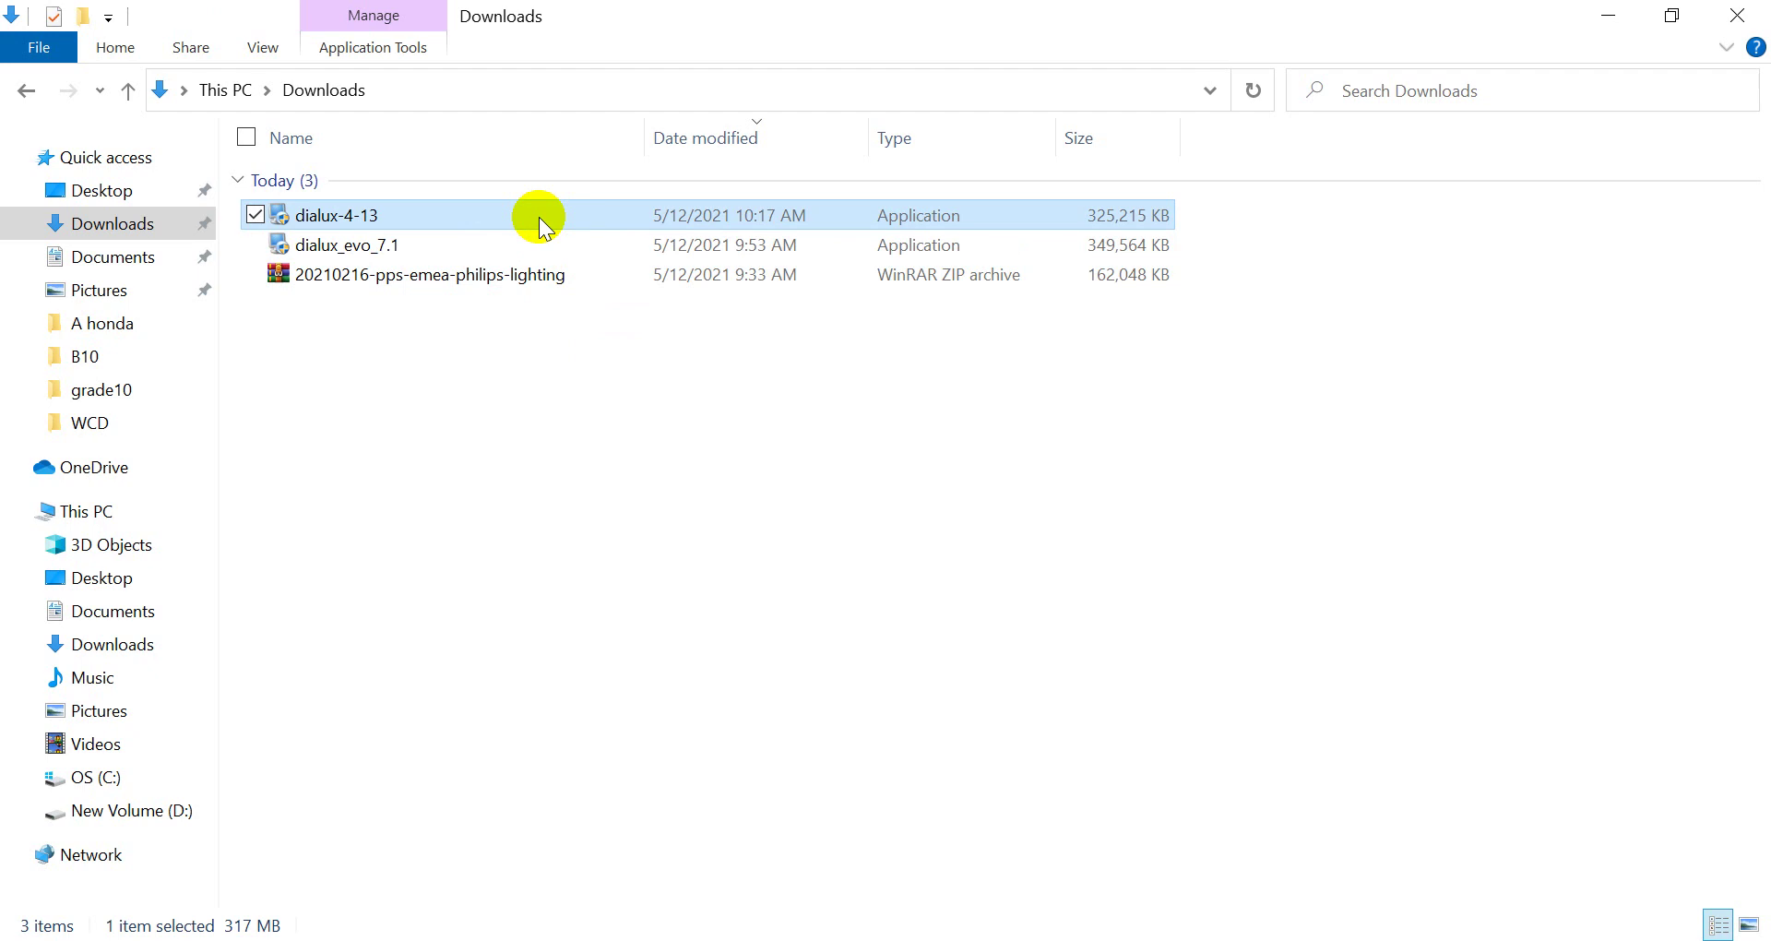
left_click(543, 238)
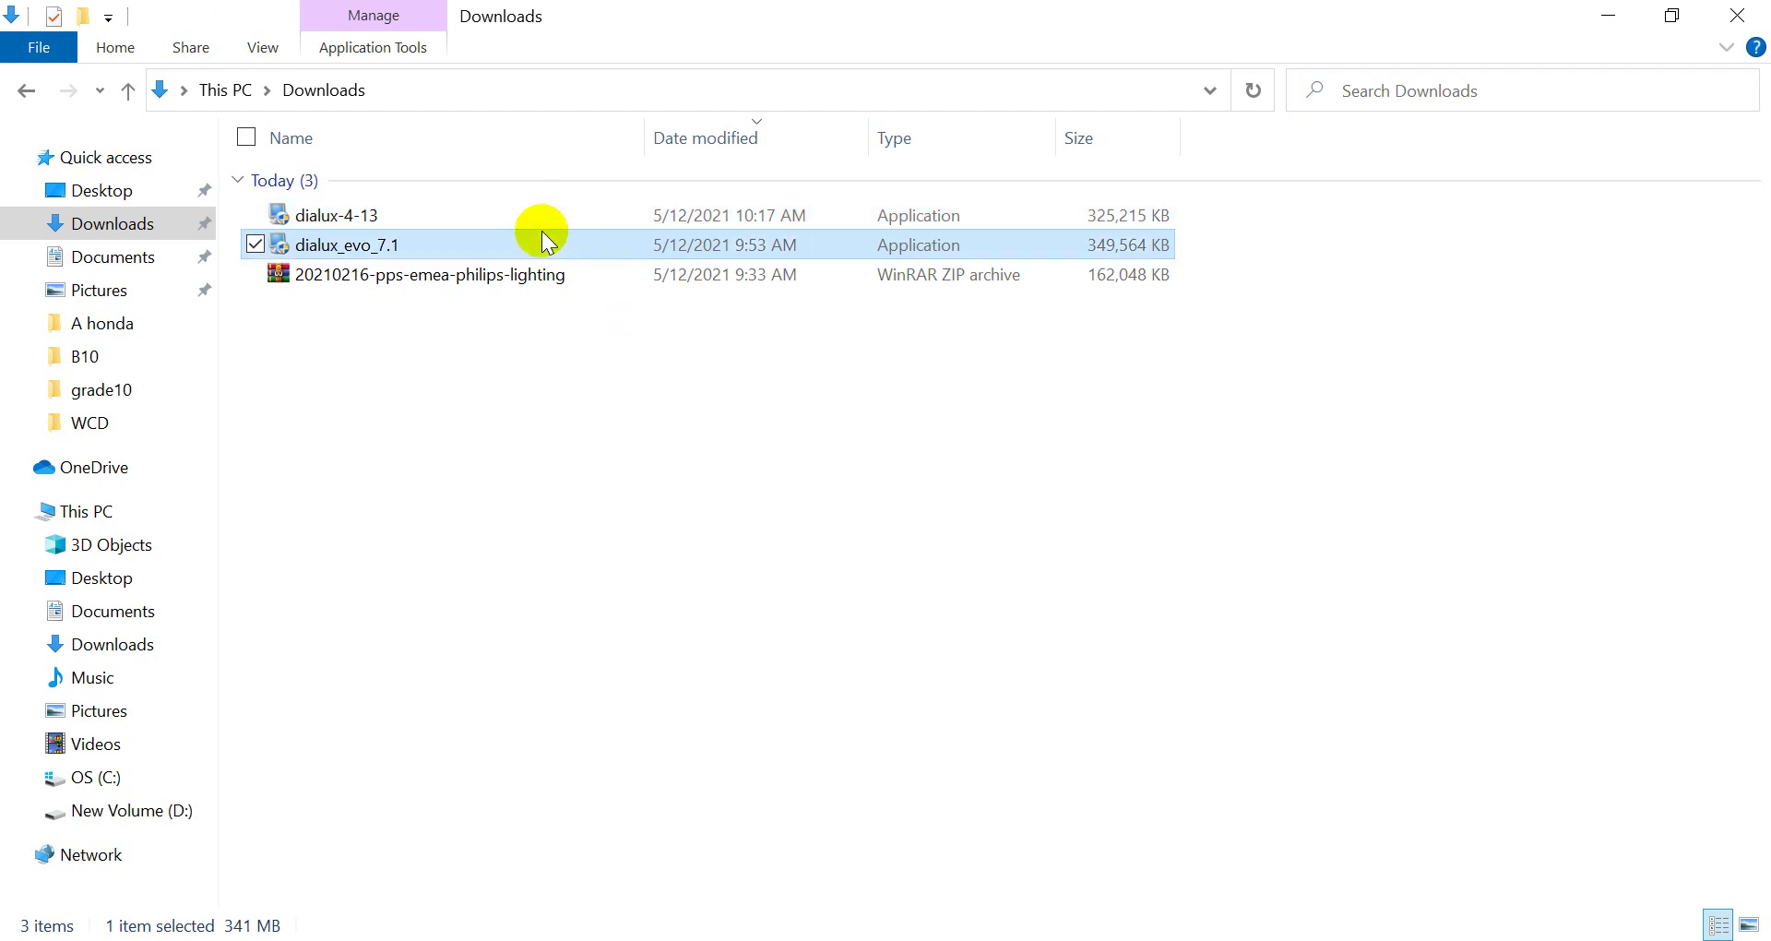
left_click(540, 214)
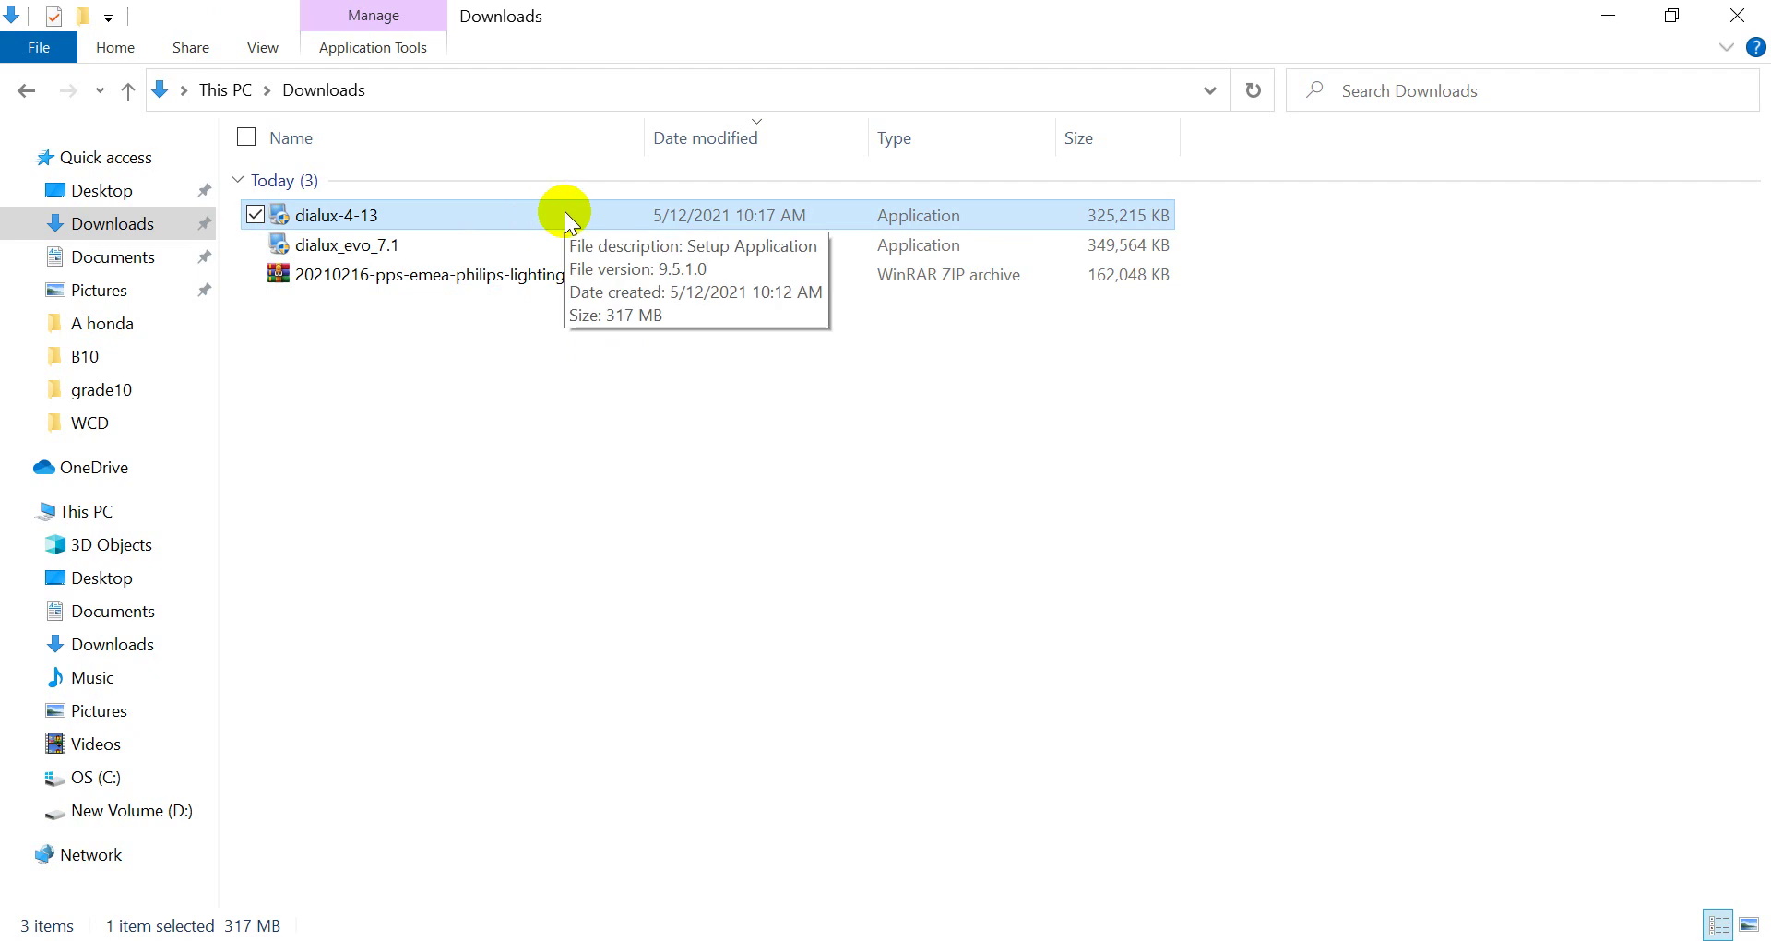
Run dialux-4-13 to extract its files and start the DIALux 4.13.0.2 setup
double_click(564, 214)
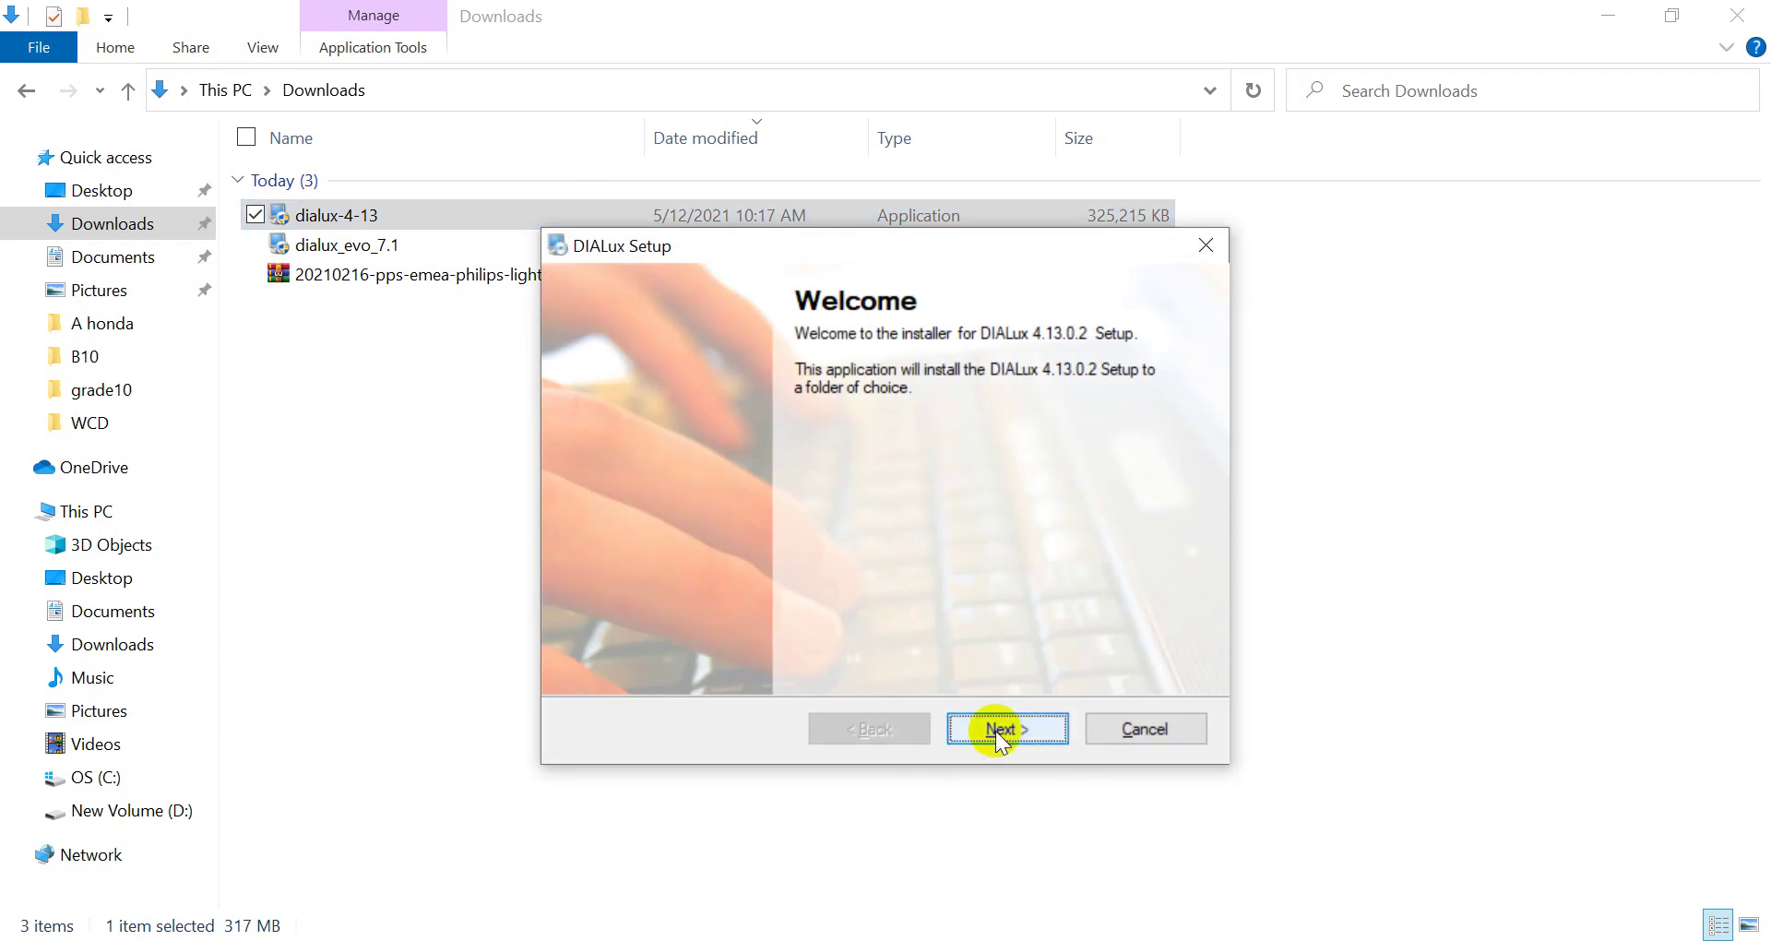
left_click(994, 730)
left_click(994, 730)
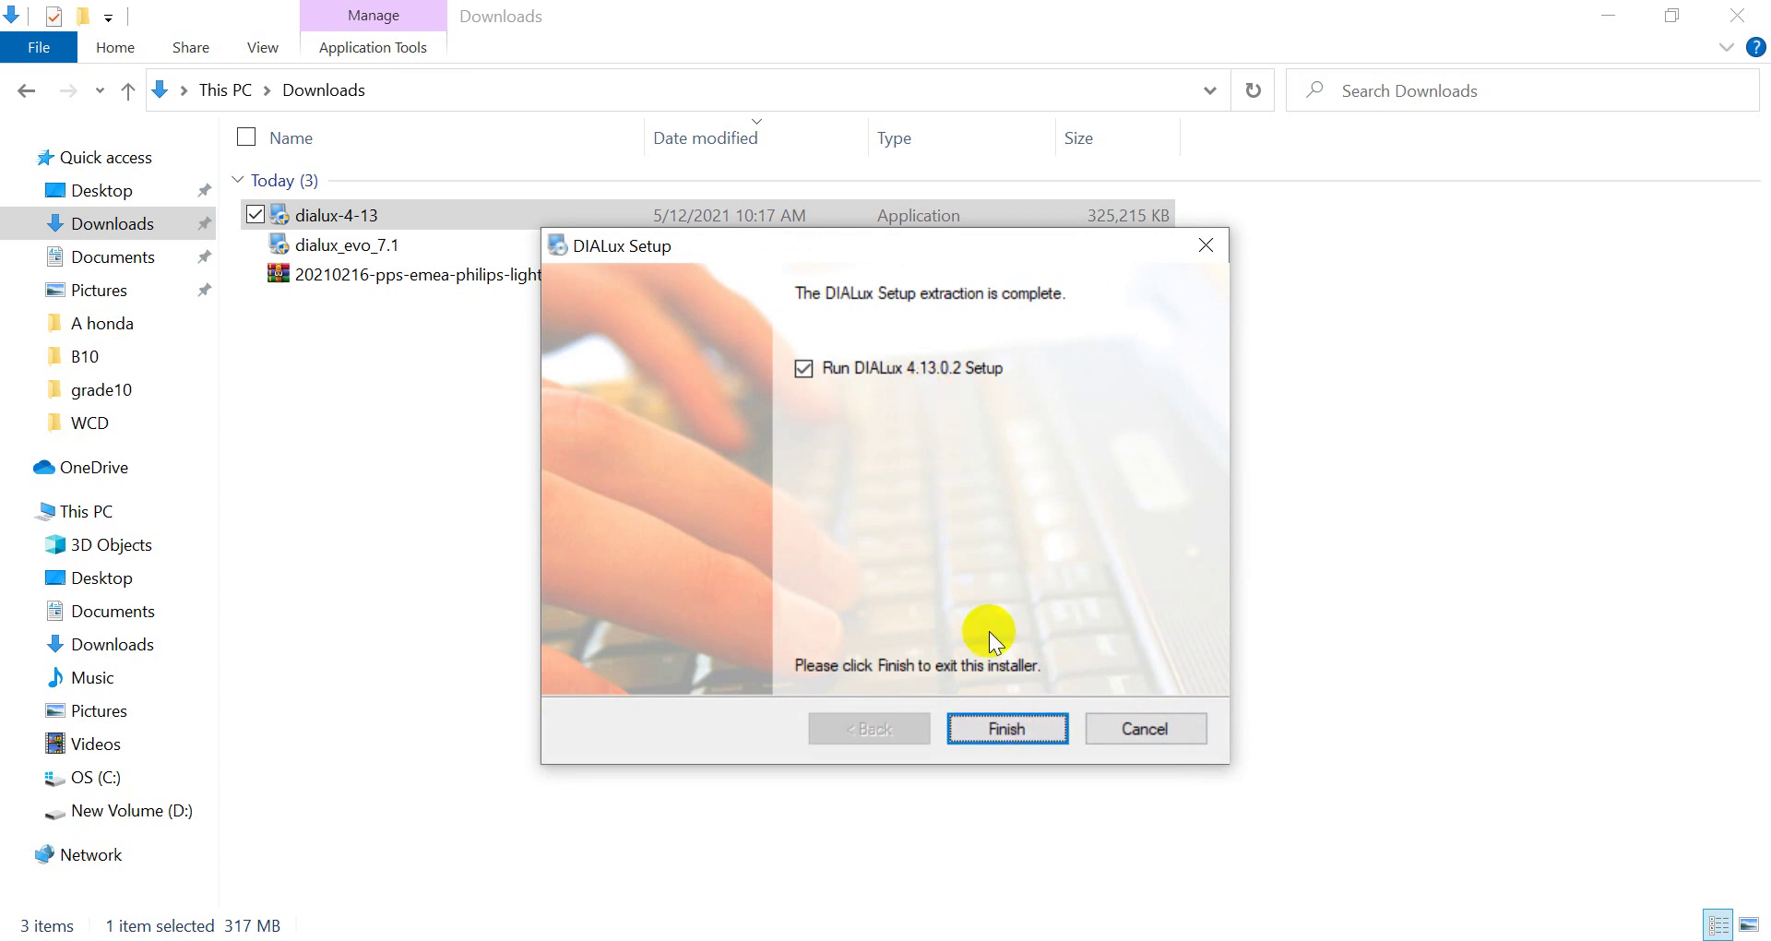
left_click(1021, 727)
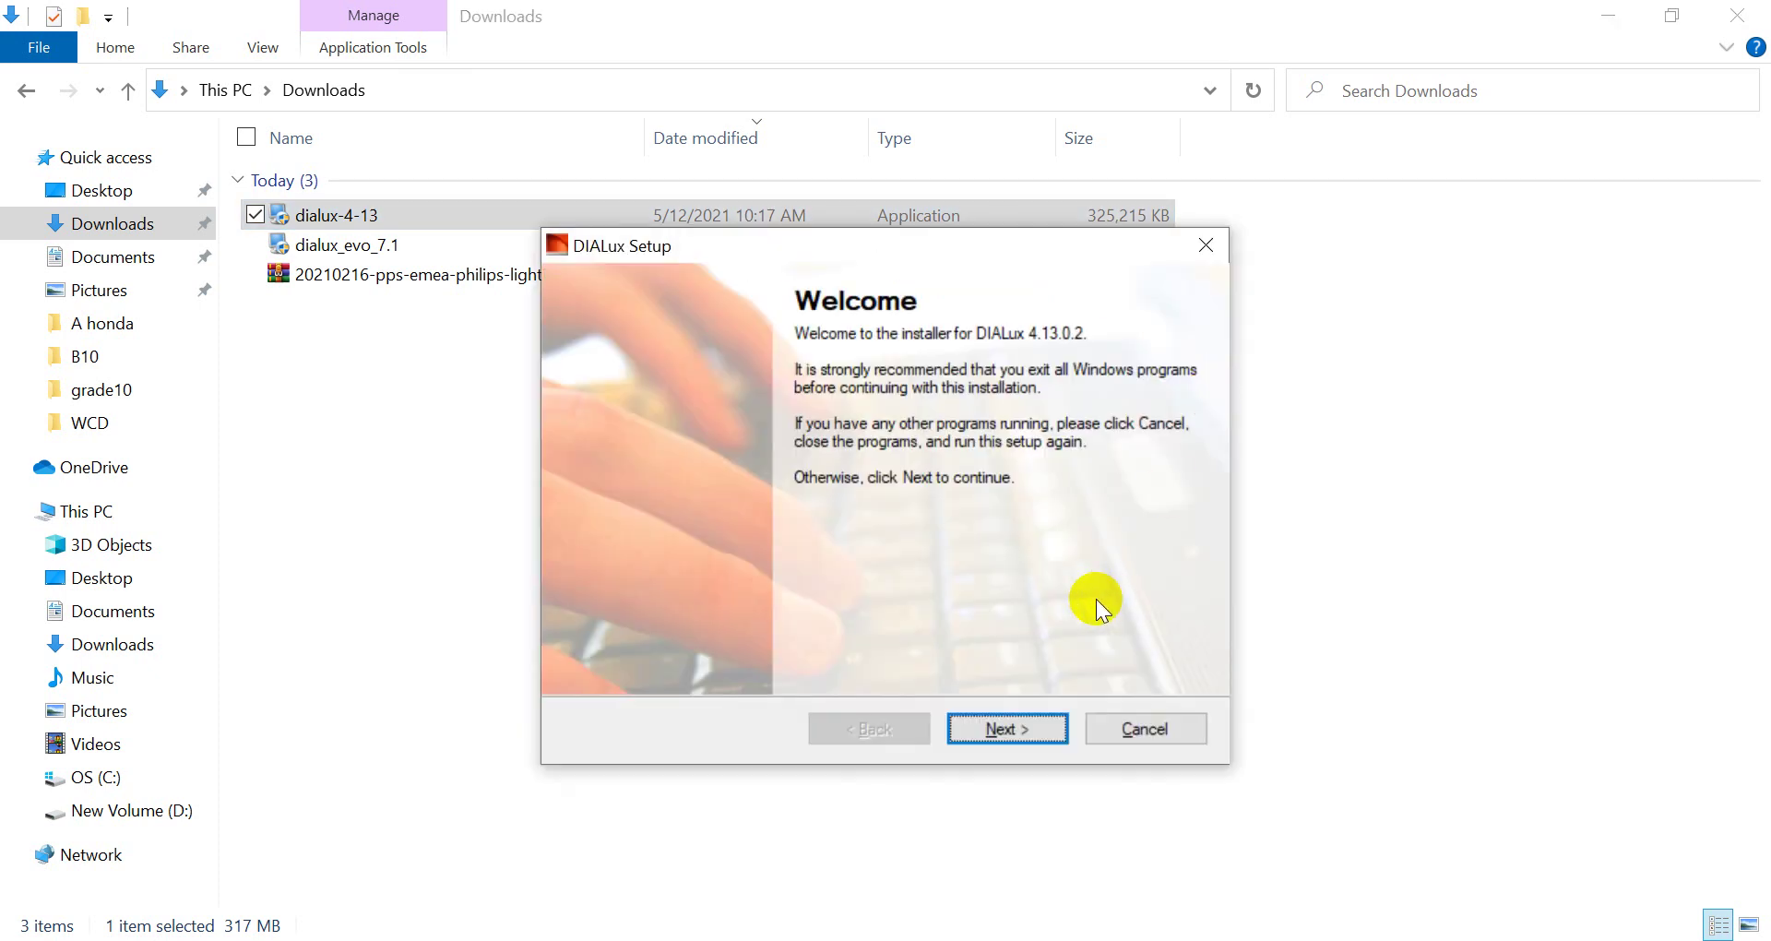
Accept the license and install DIALux 4.13.0.2 with all features in the default folder
left_click(1022, 725)
left_click(646, 640)
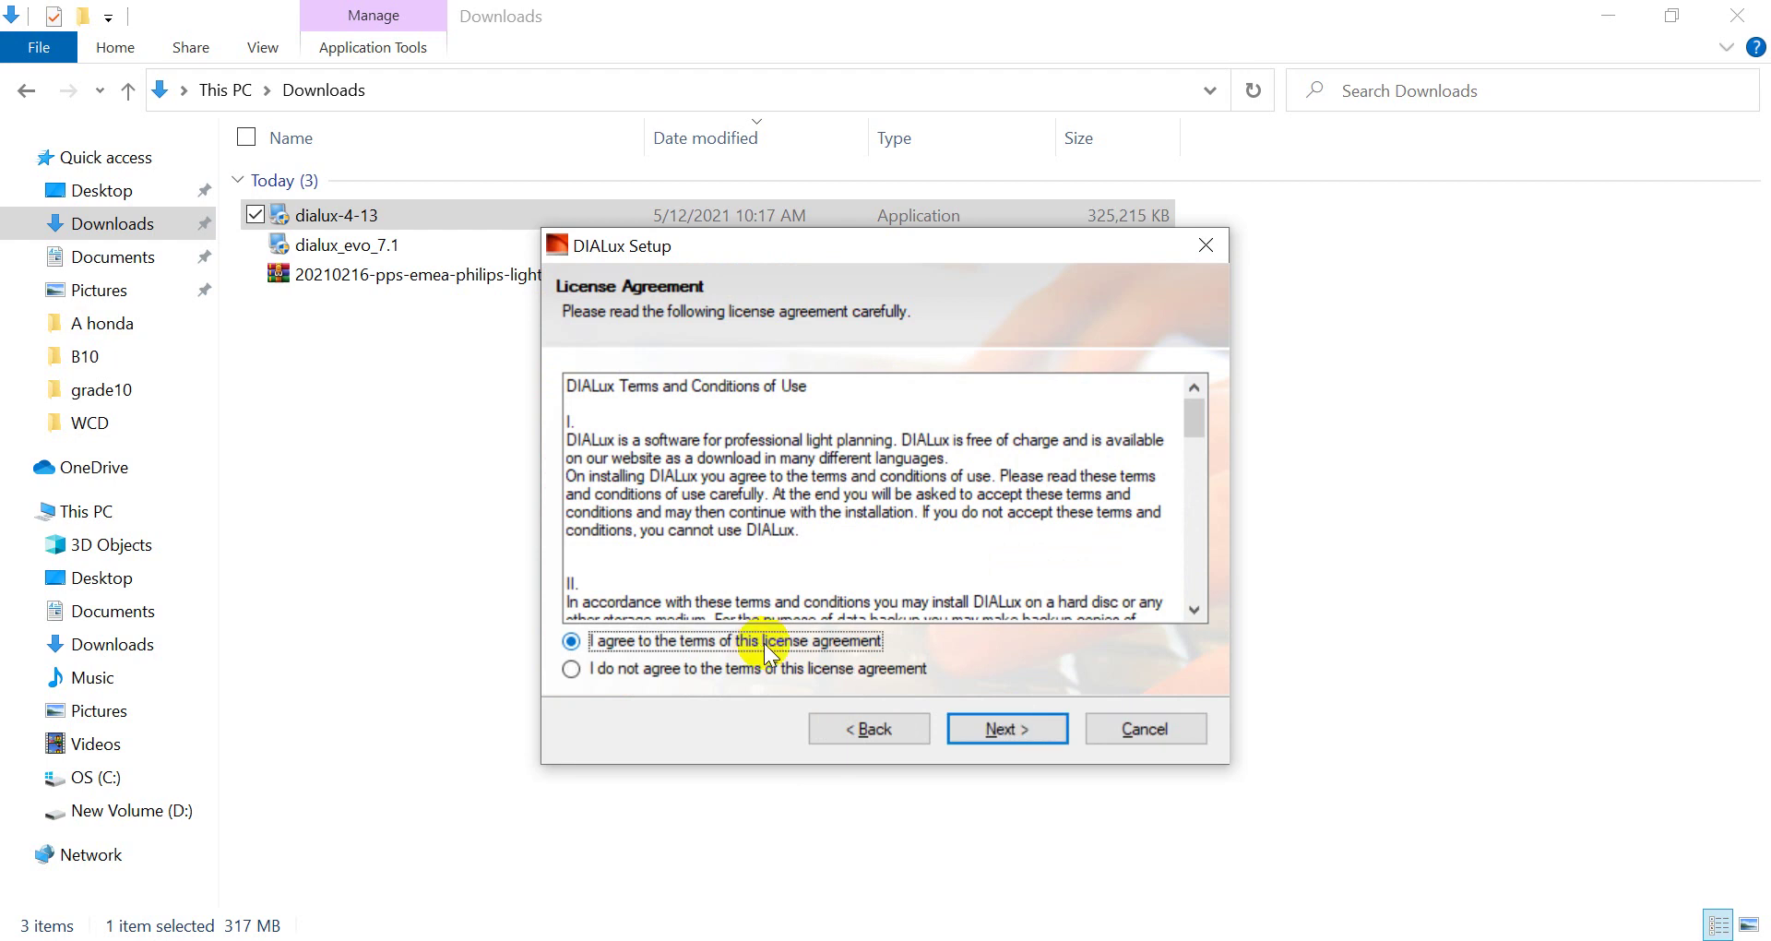
left_click(1009, 729)
left_click(1009, 728)
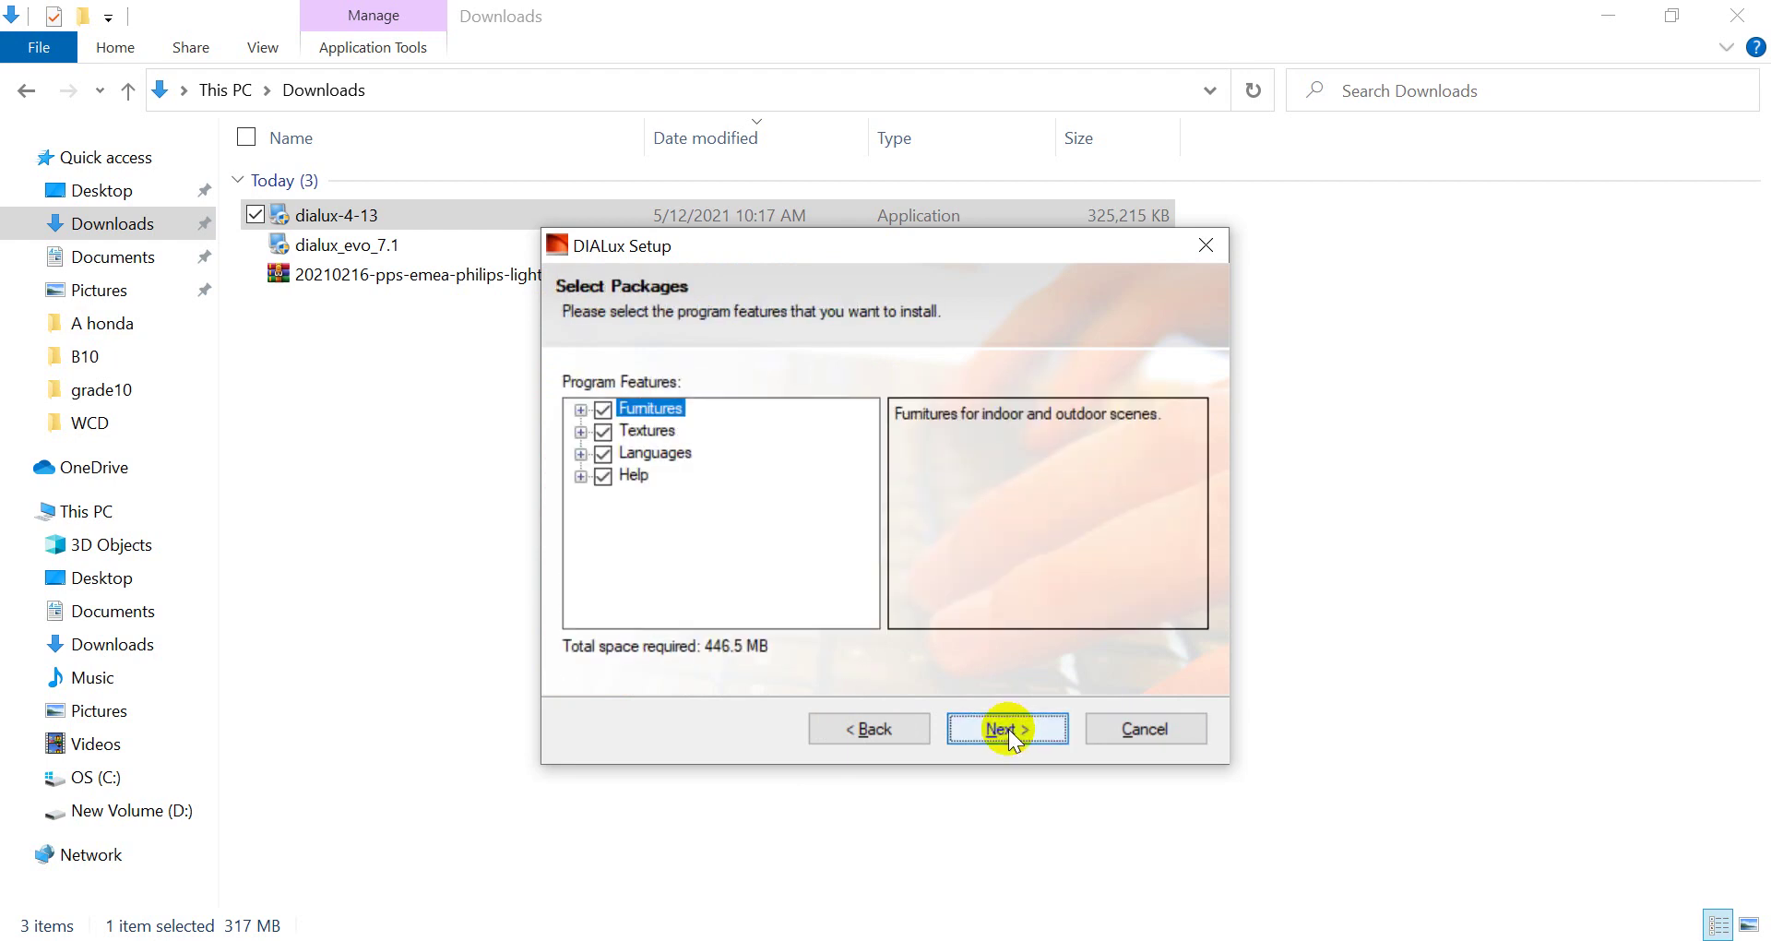
left_click(1009, 729)
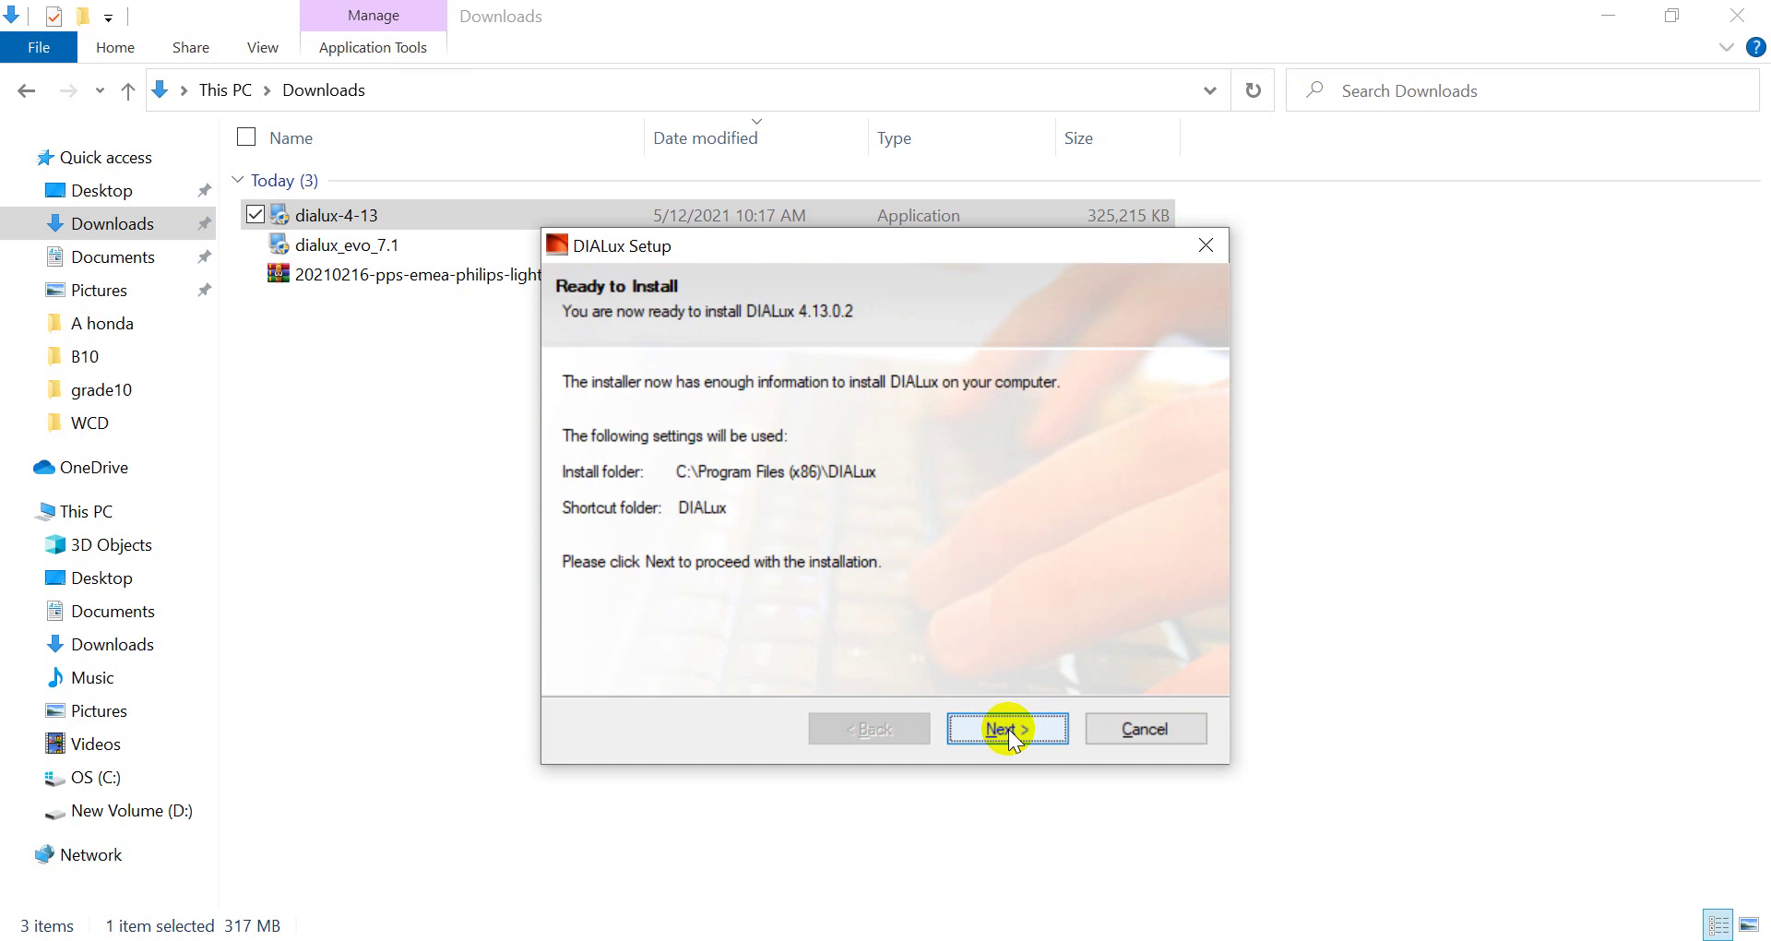
left_click(1009, 728)
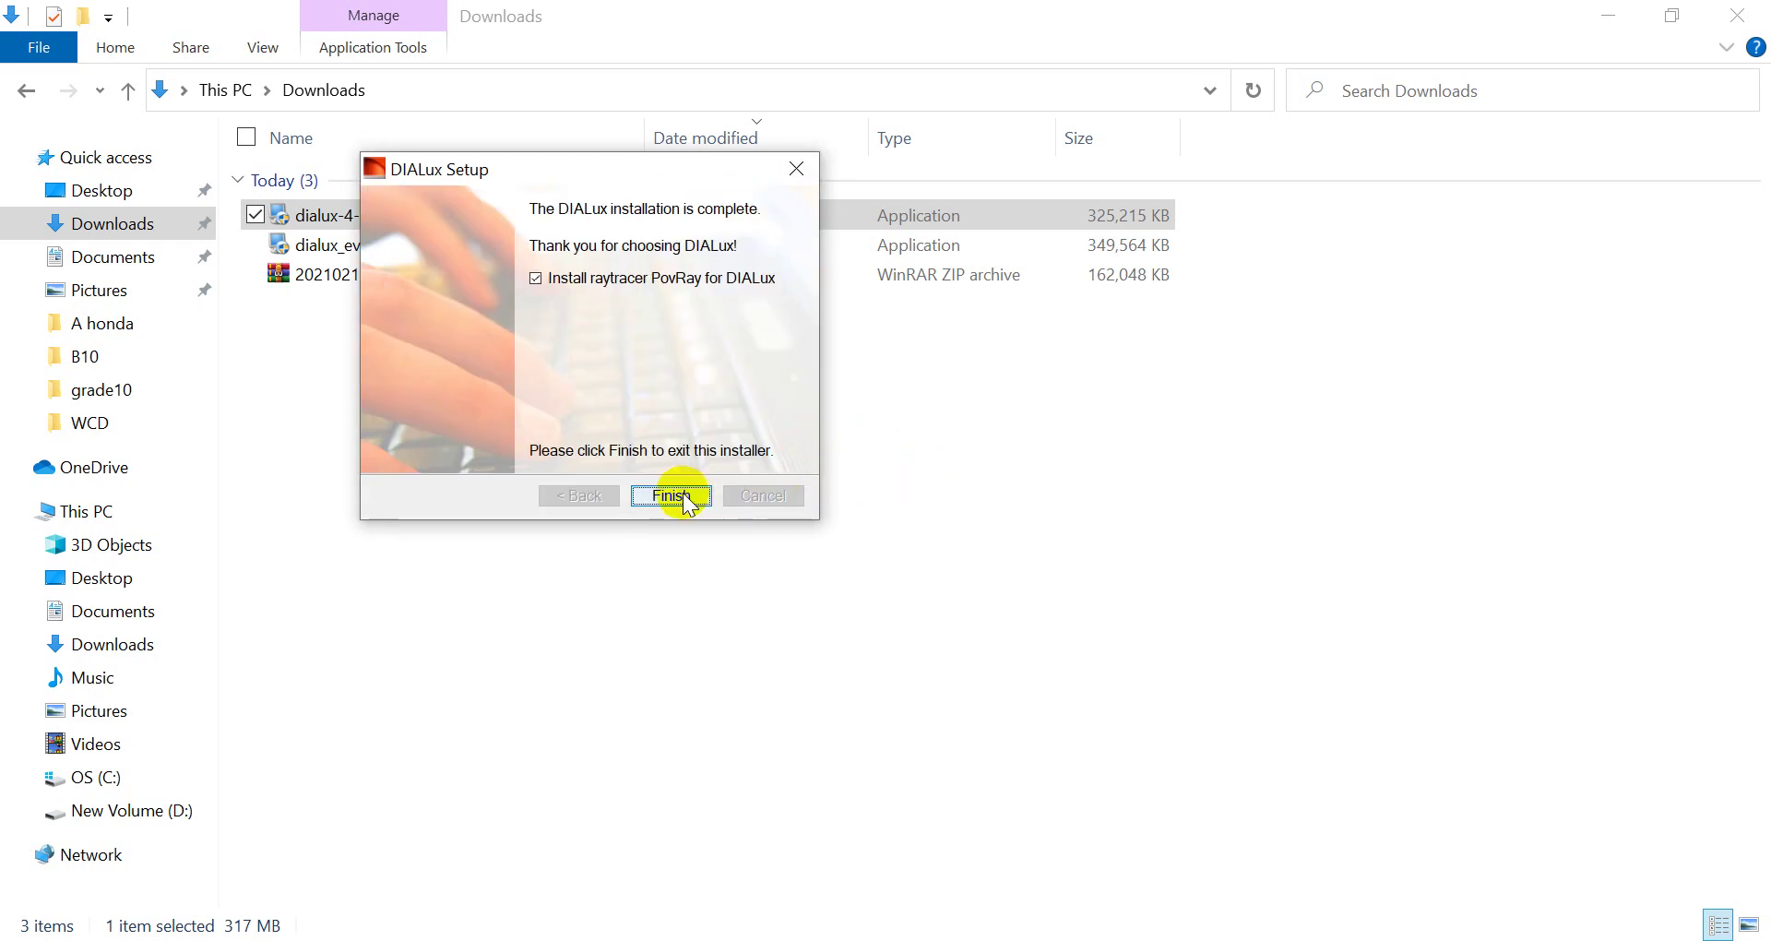
Close the finished DIALux installer, exit the POV-Ray setup, and select the Philips archive
left_click(683, 496)
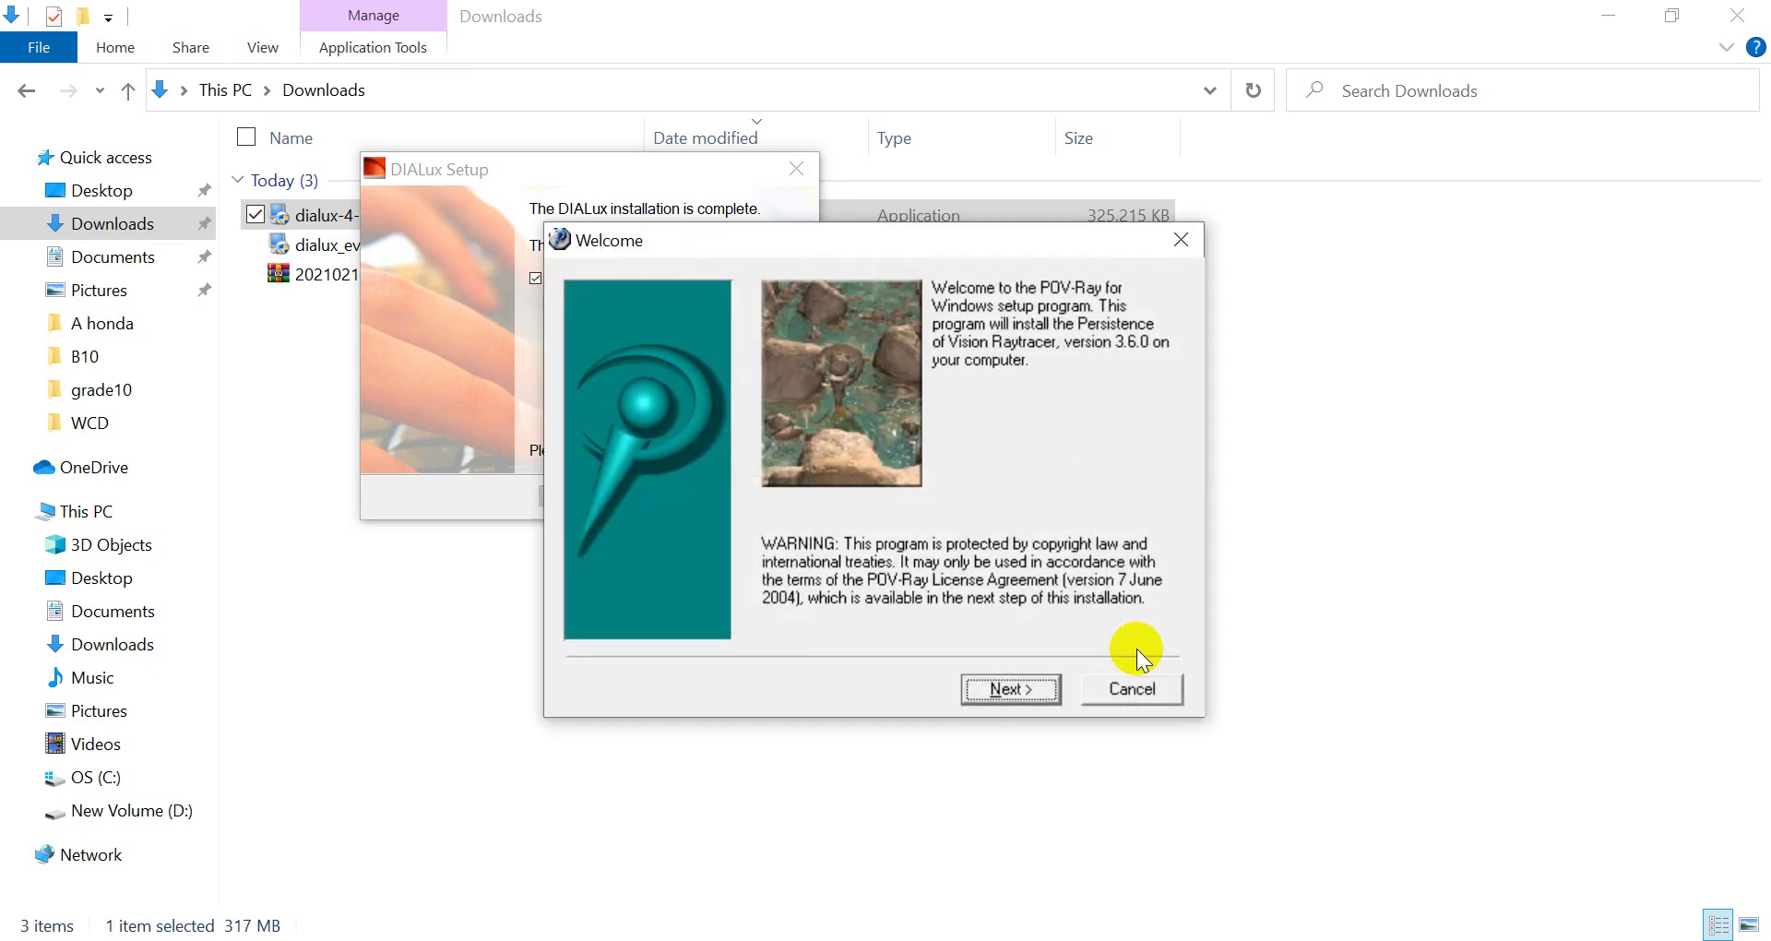
left_click(1183, 239)
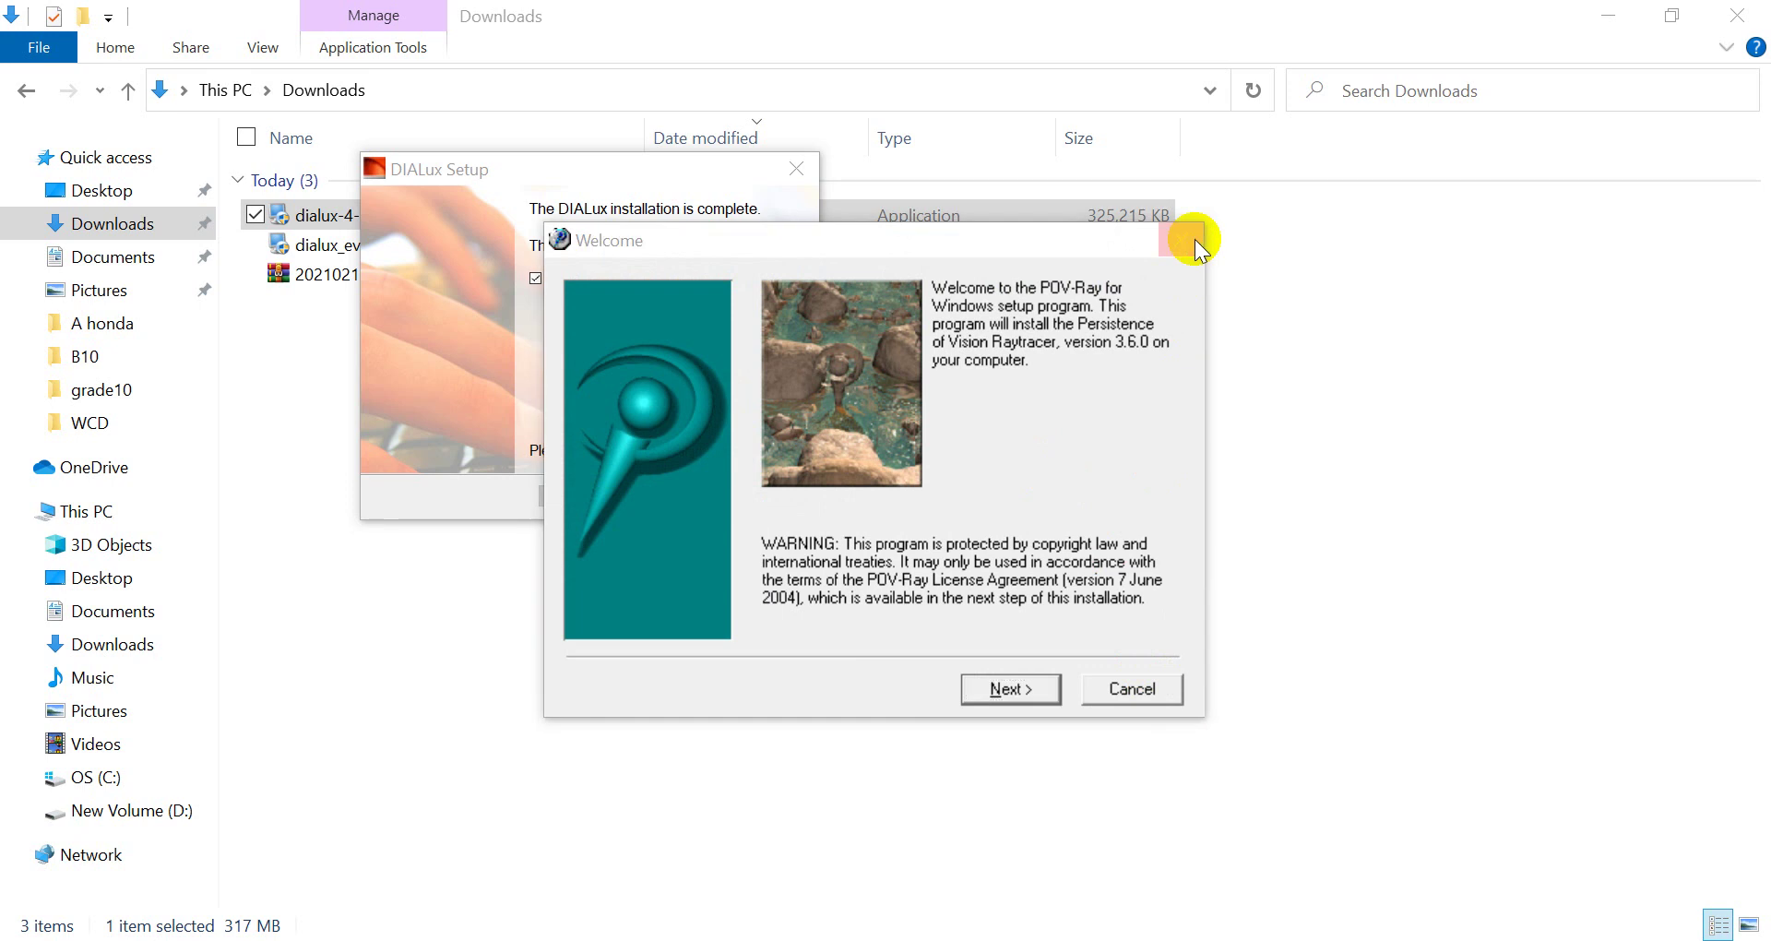
left_click(954, 576)
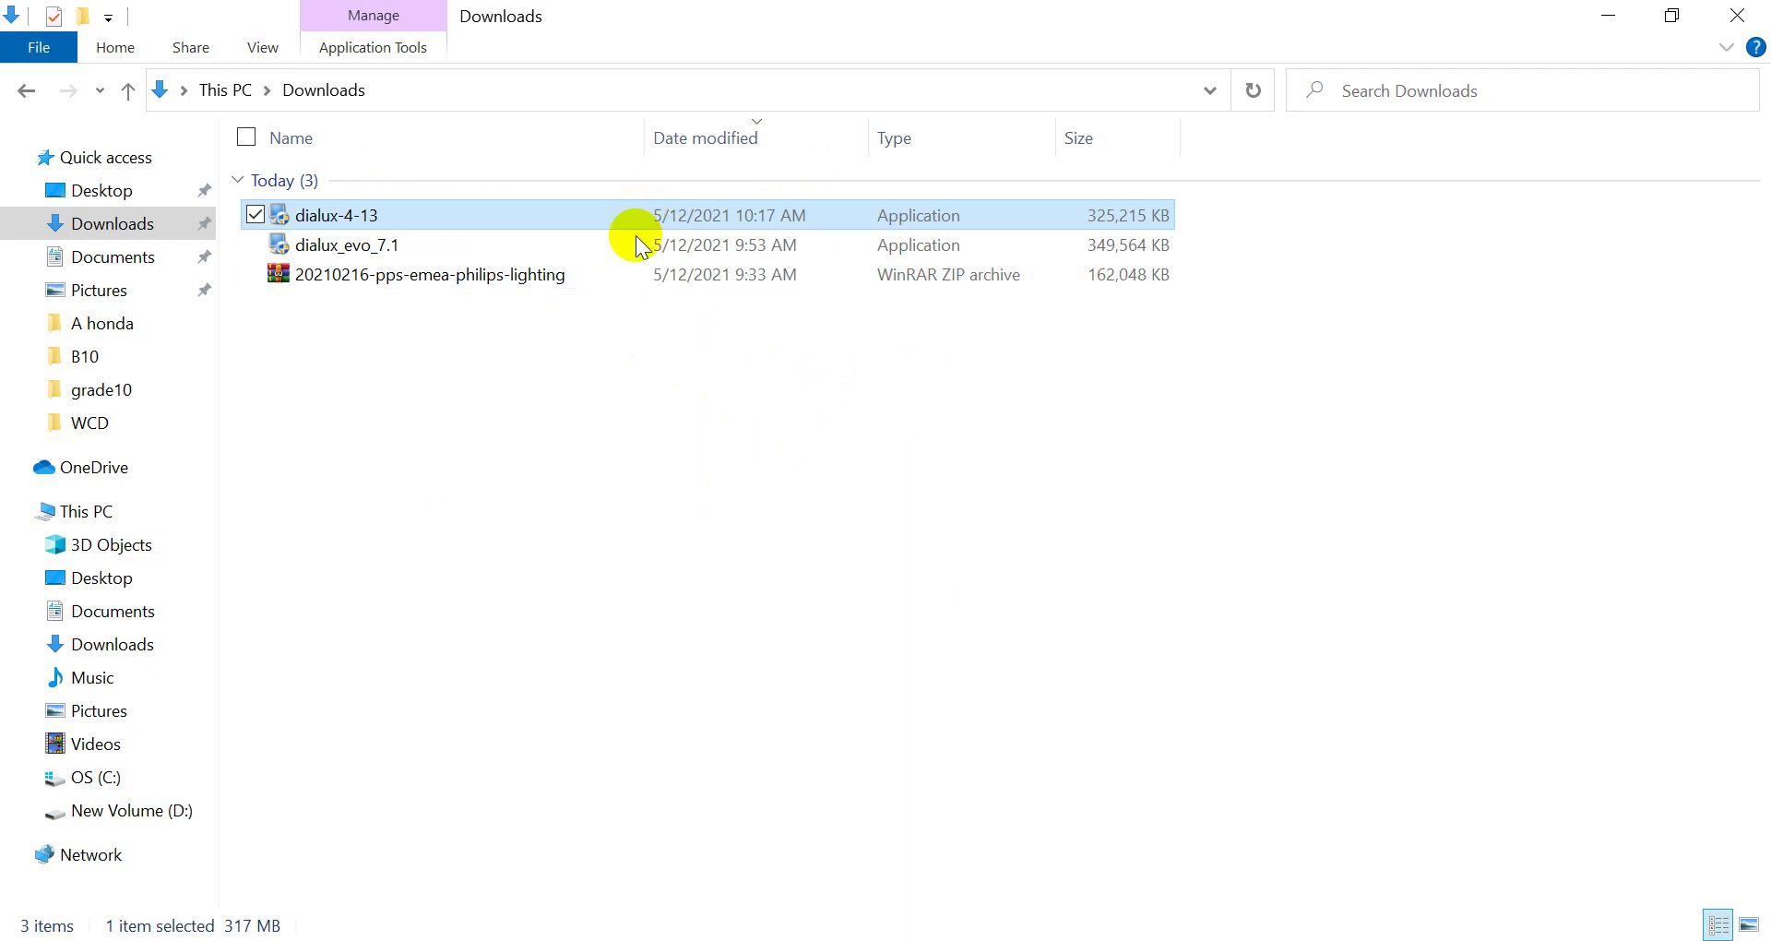
left_click(628, 275)
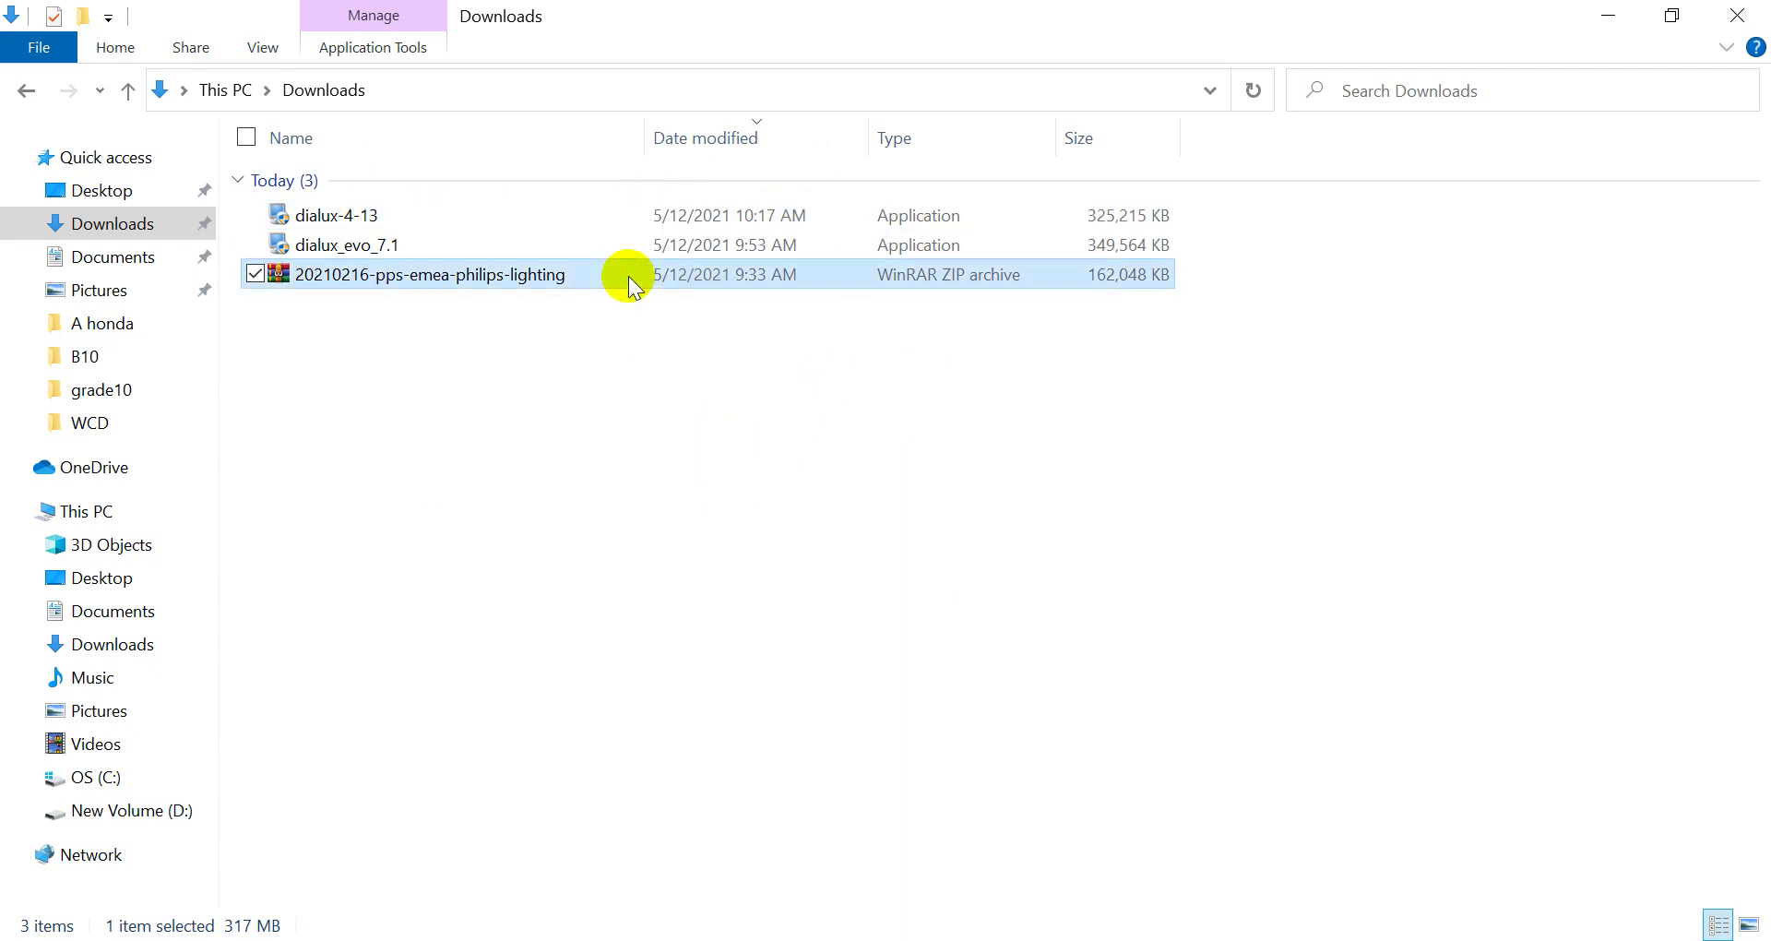
Extract the 20210216-pps-emea-philips-lighting zip here and select the extracted items
right_click(562, 274)
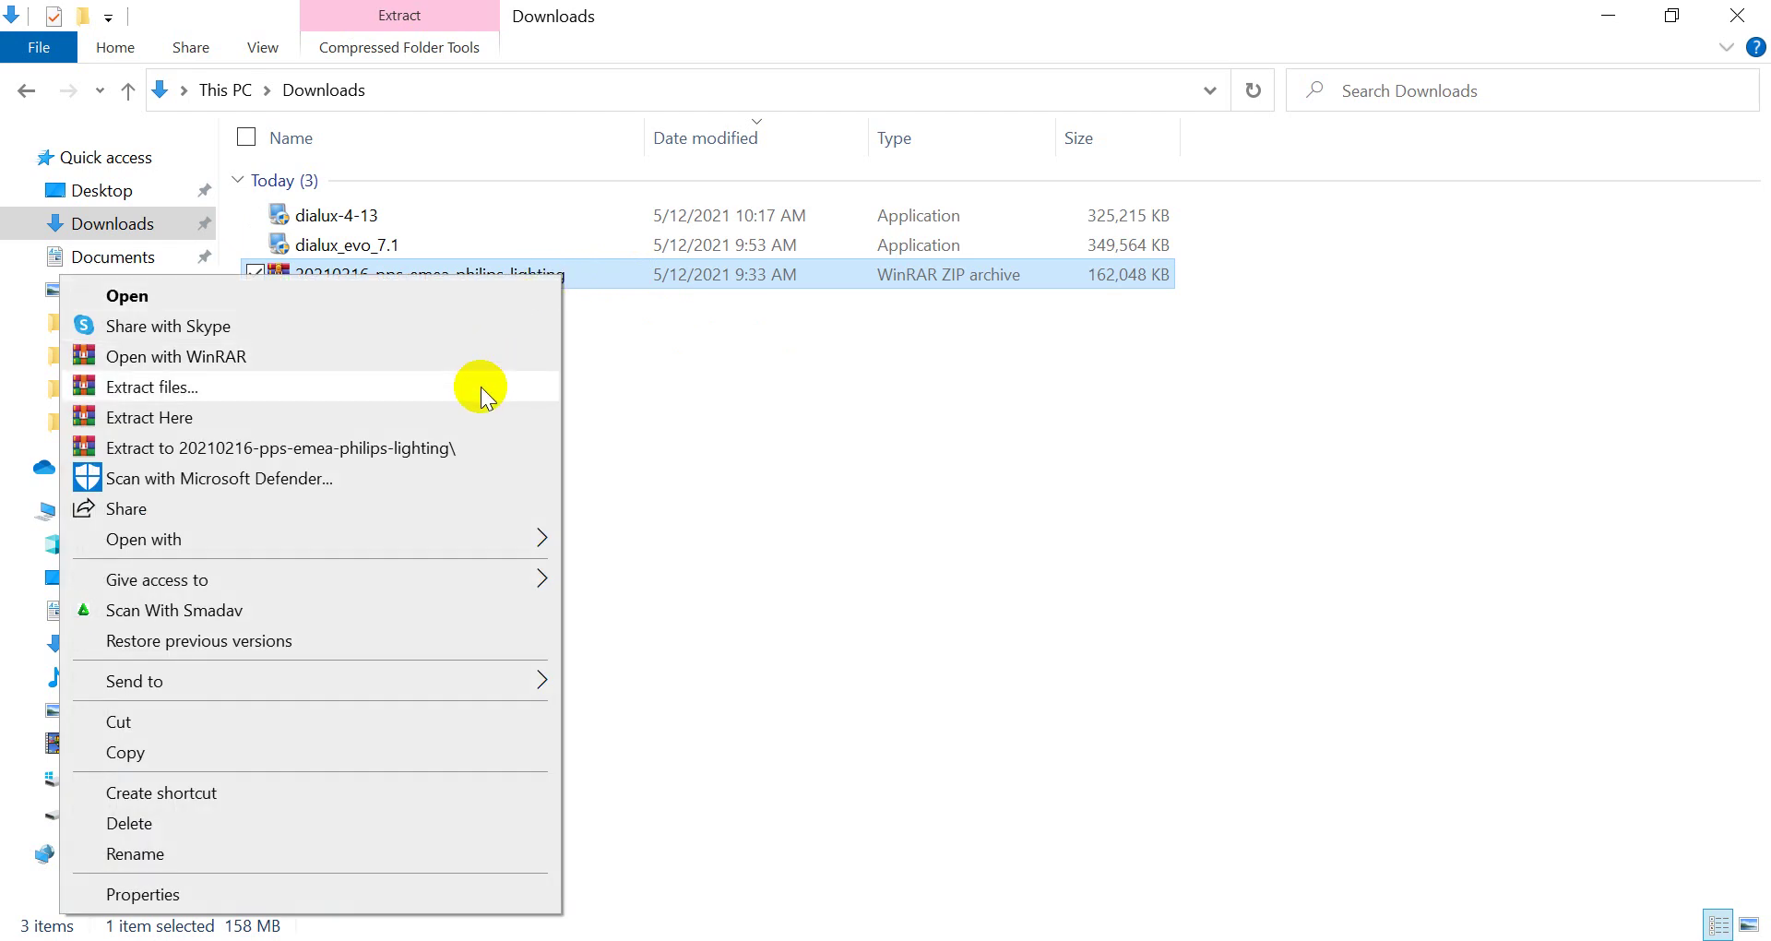
left_click(479, 387)
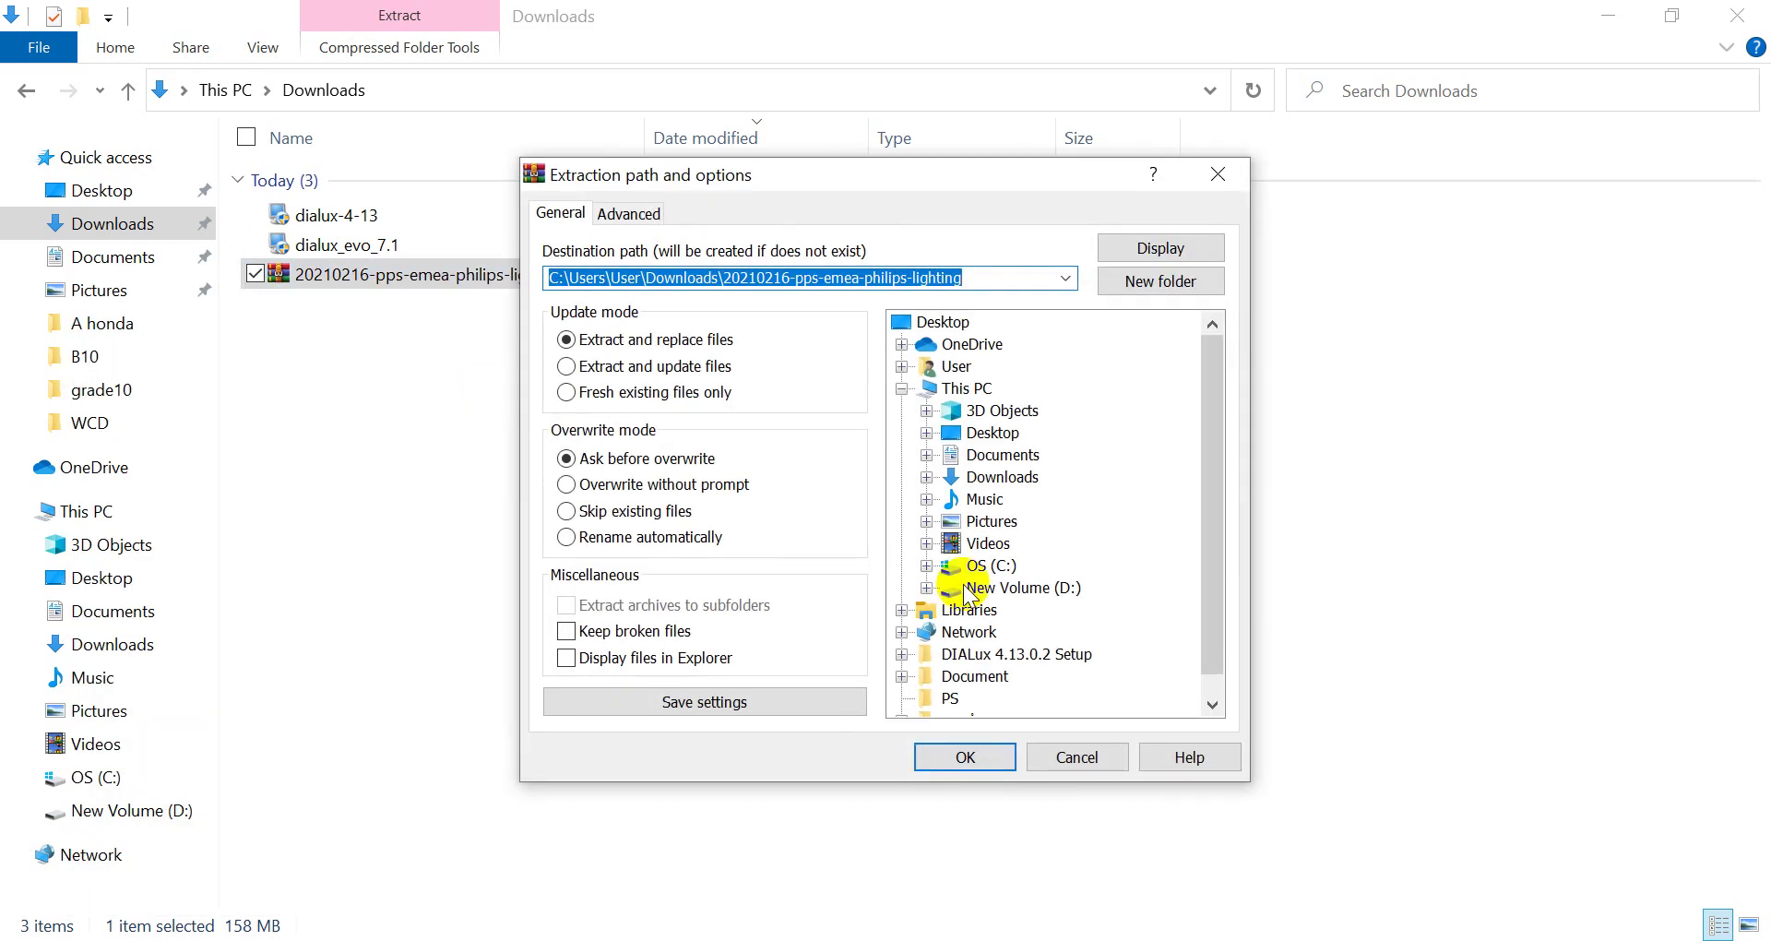
left_click(1211, 173)
right_click(652, 275)
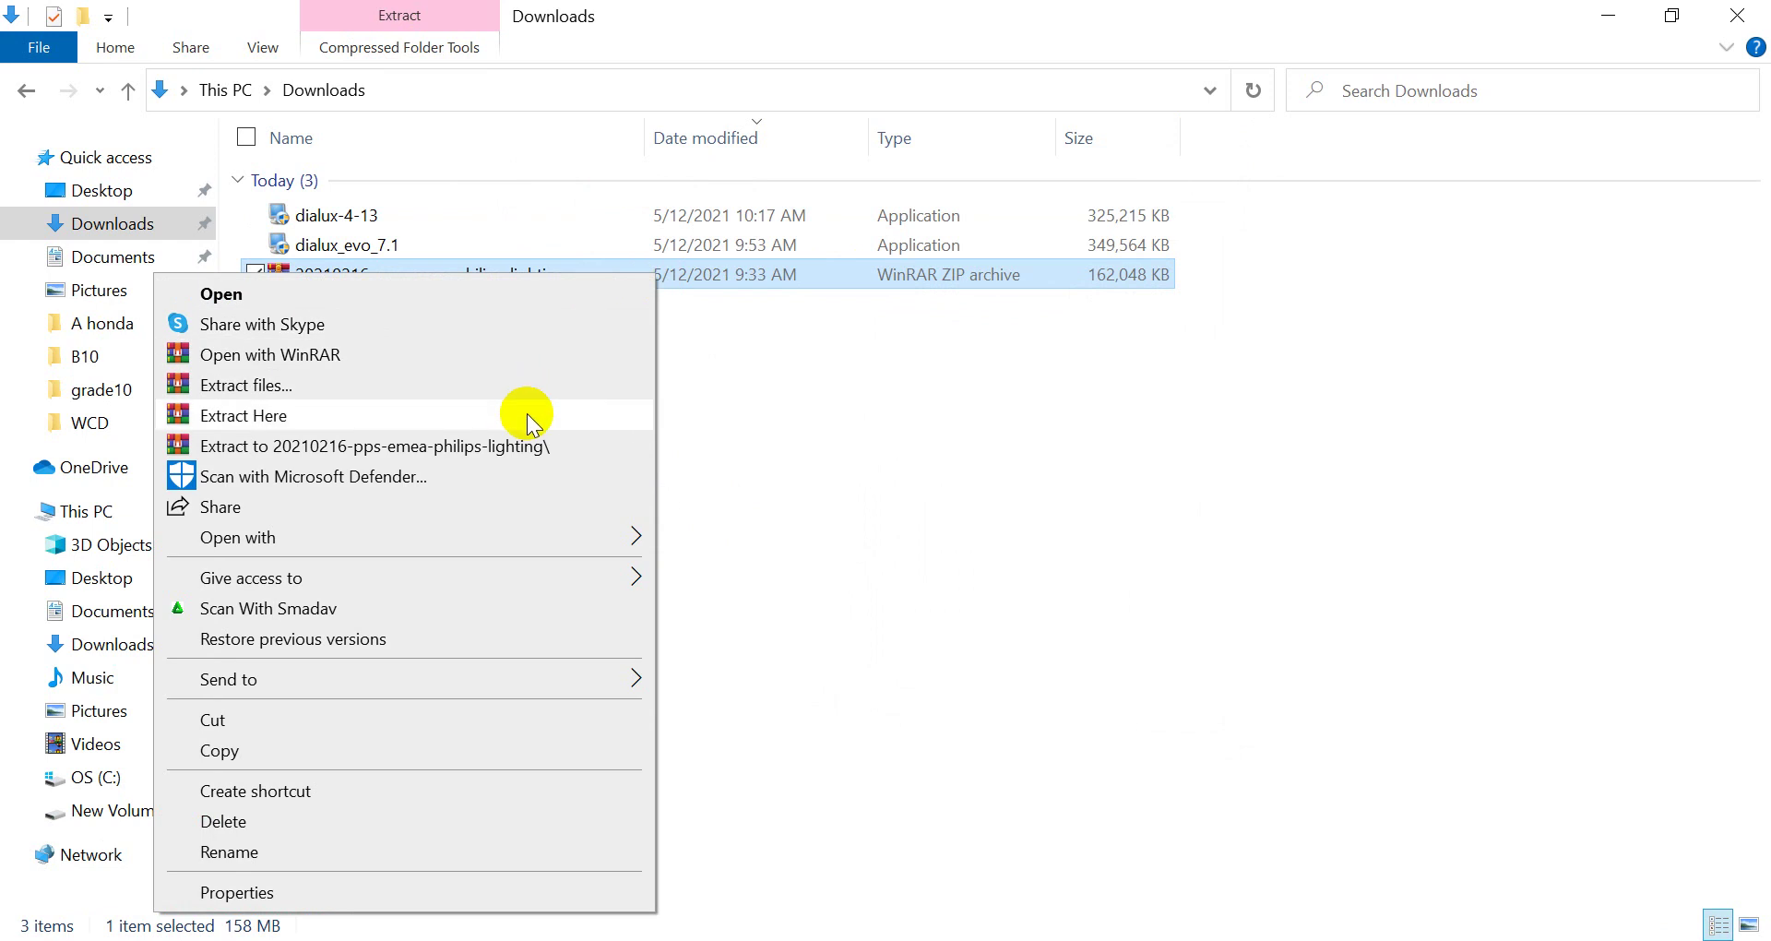
left_click(527, 413)
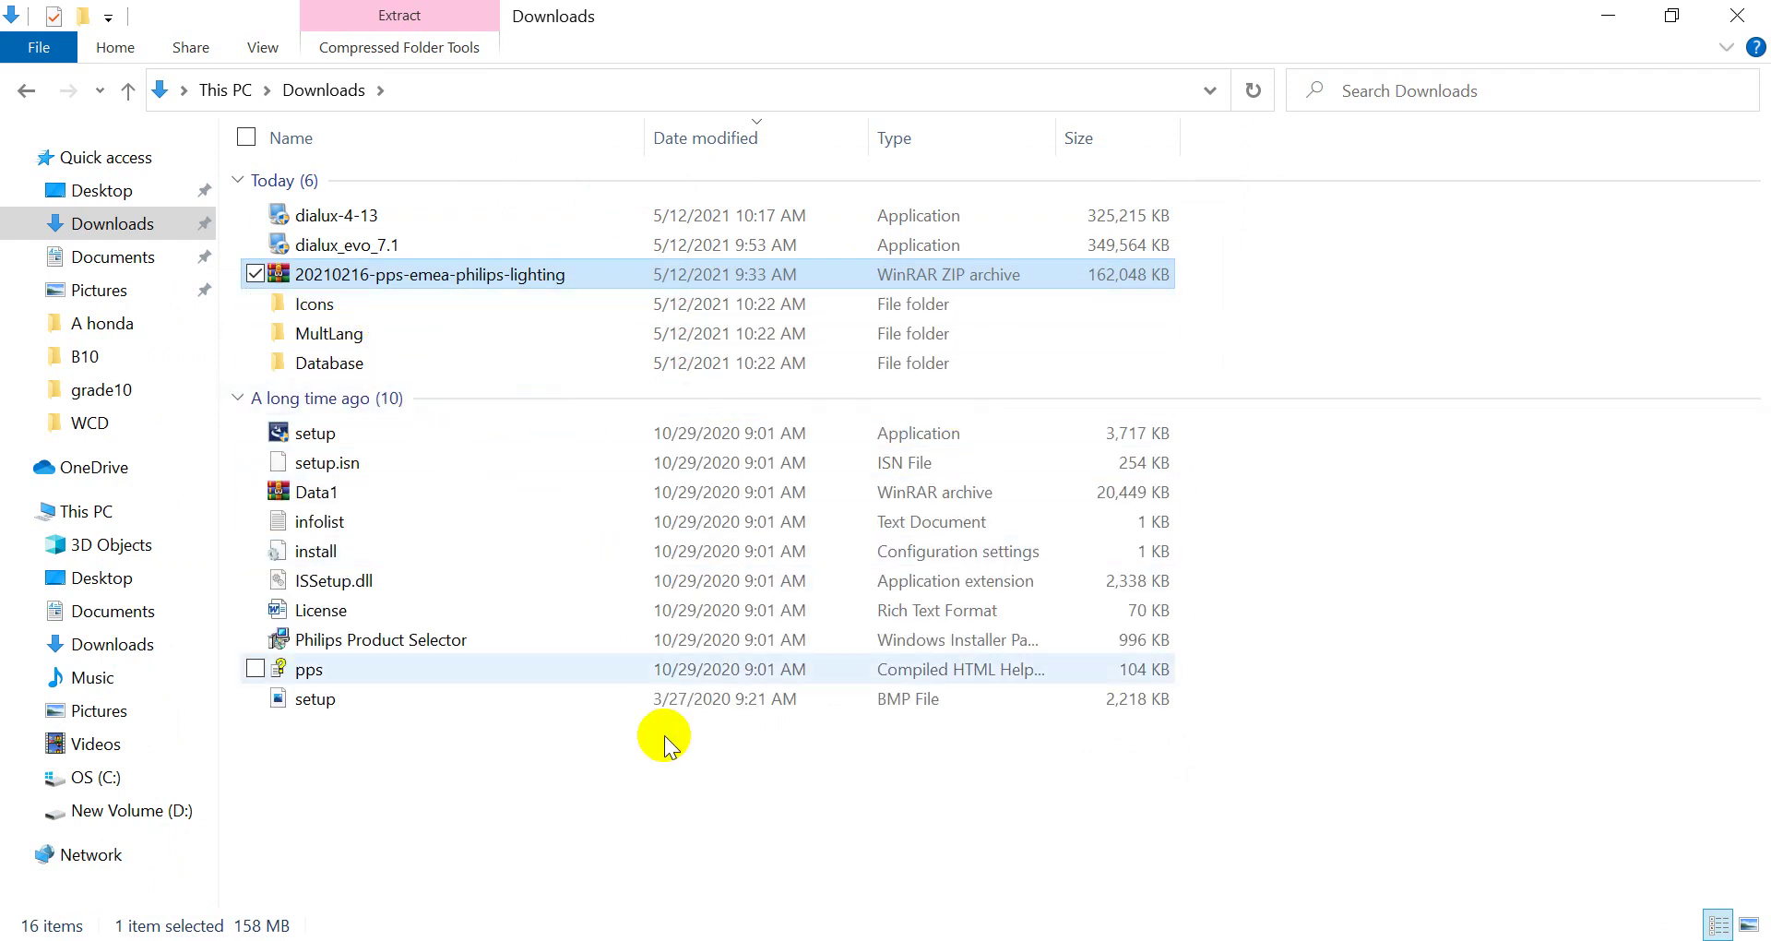
left_click_drag(553, 790, 419, 317)
left_click_drag(490, 791, 417, 300)
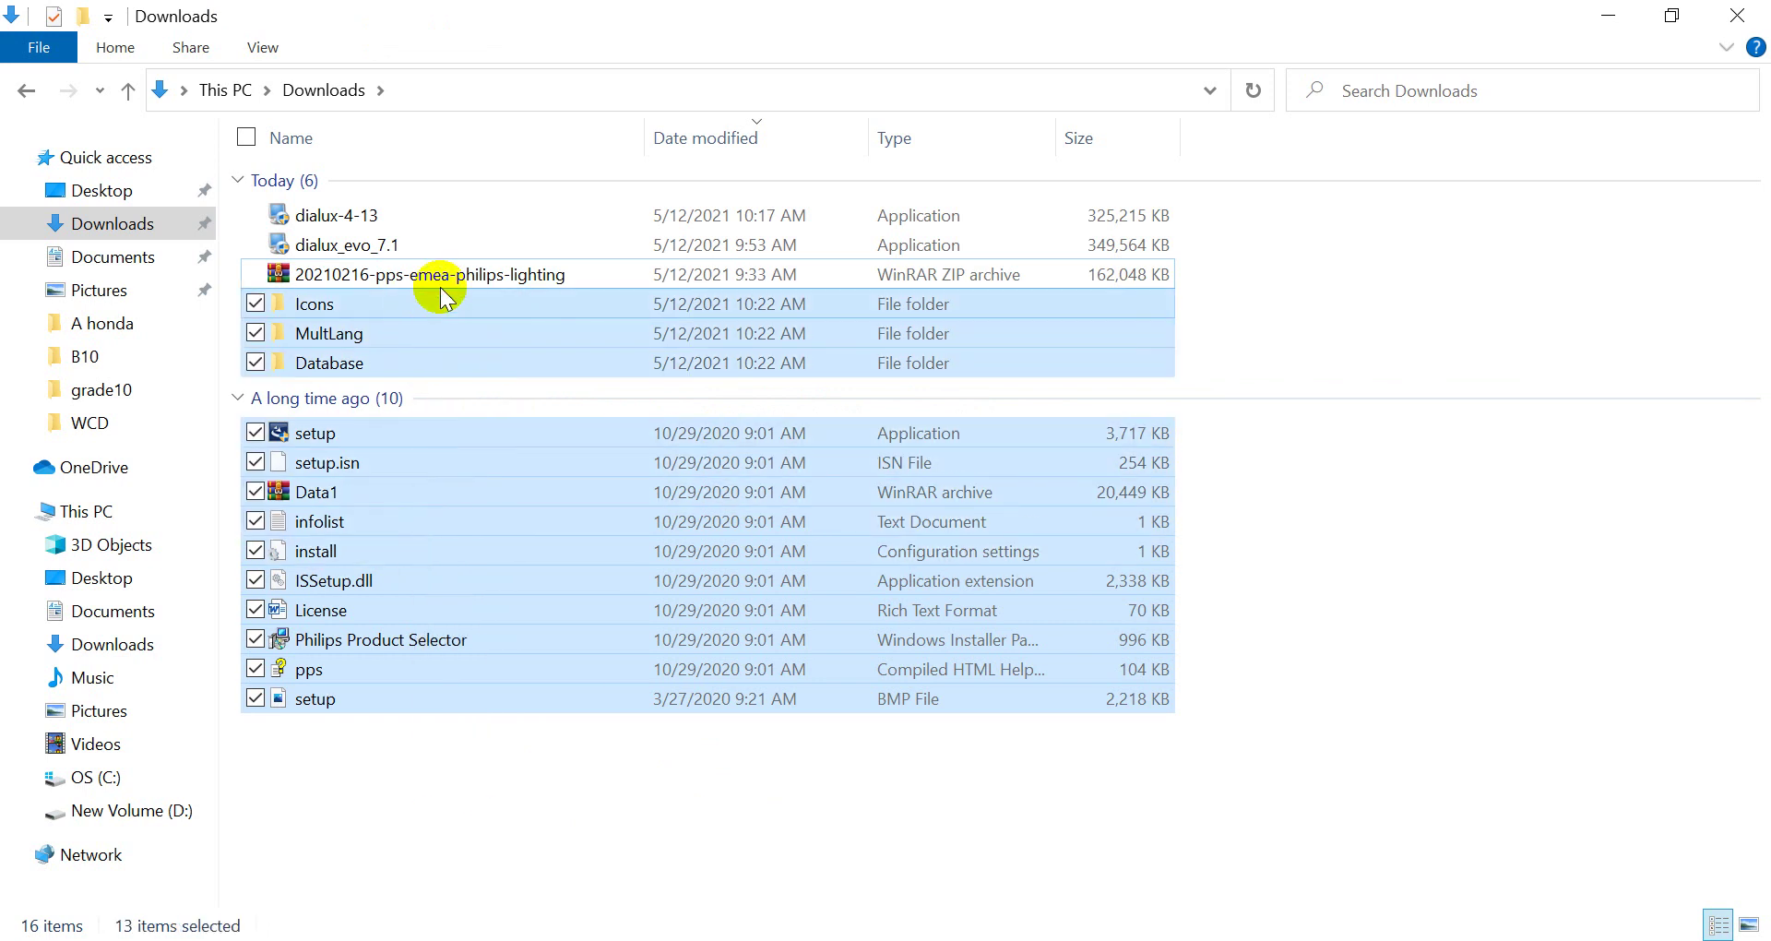
Accept the license and complete a full install of Philips Product Selector 5.2.13.0
double_click(422, 431)
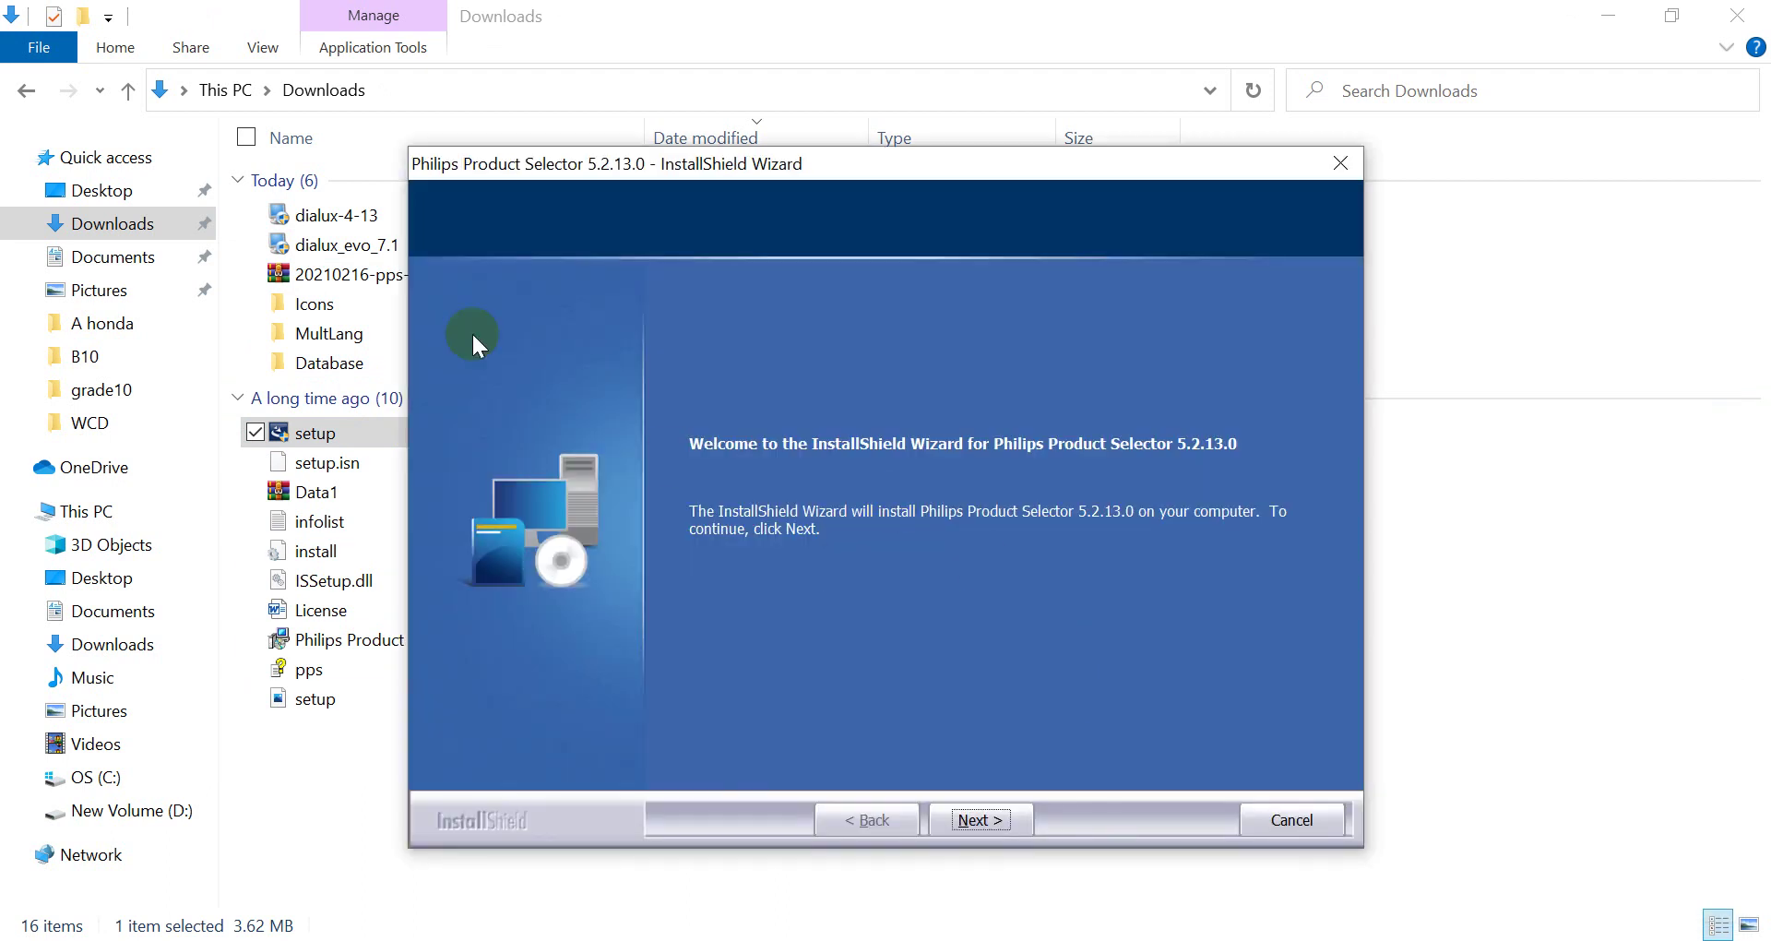
left_click(999, 824)
left_click(830, 699)
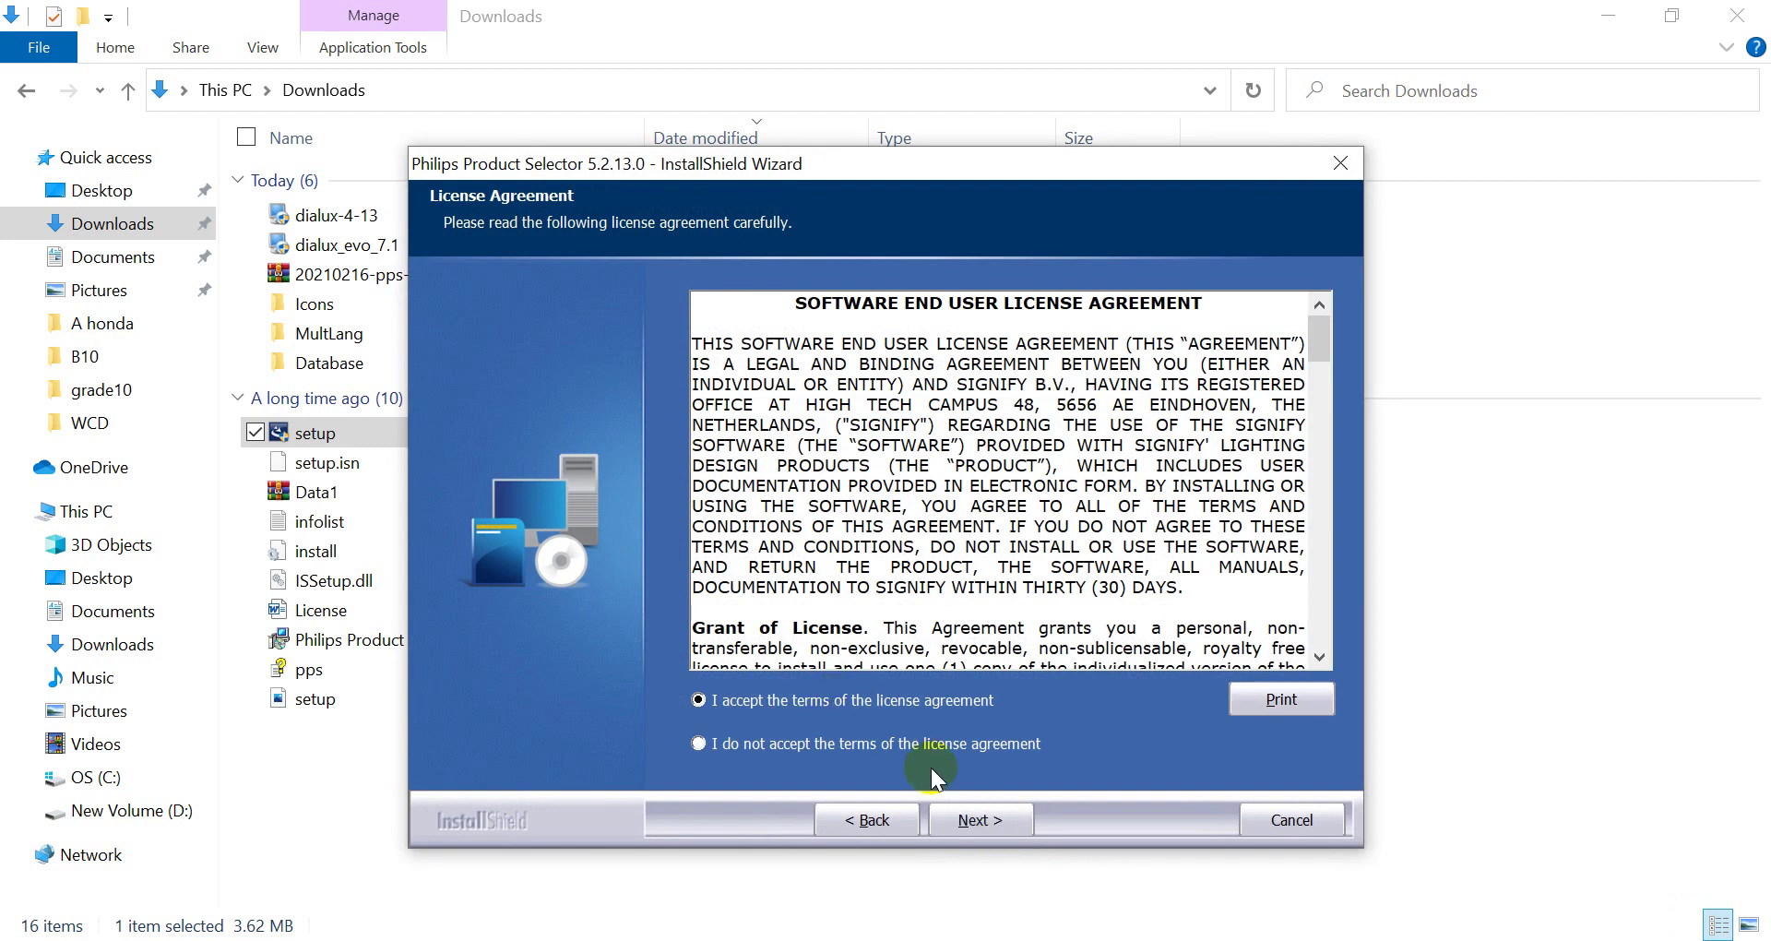
left_click(982, 821)
left_click(981, 821)
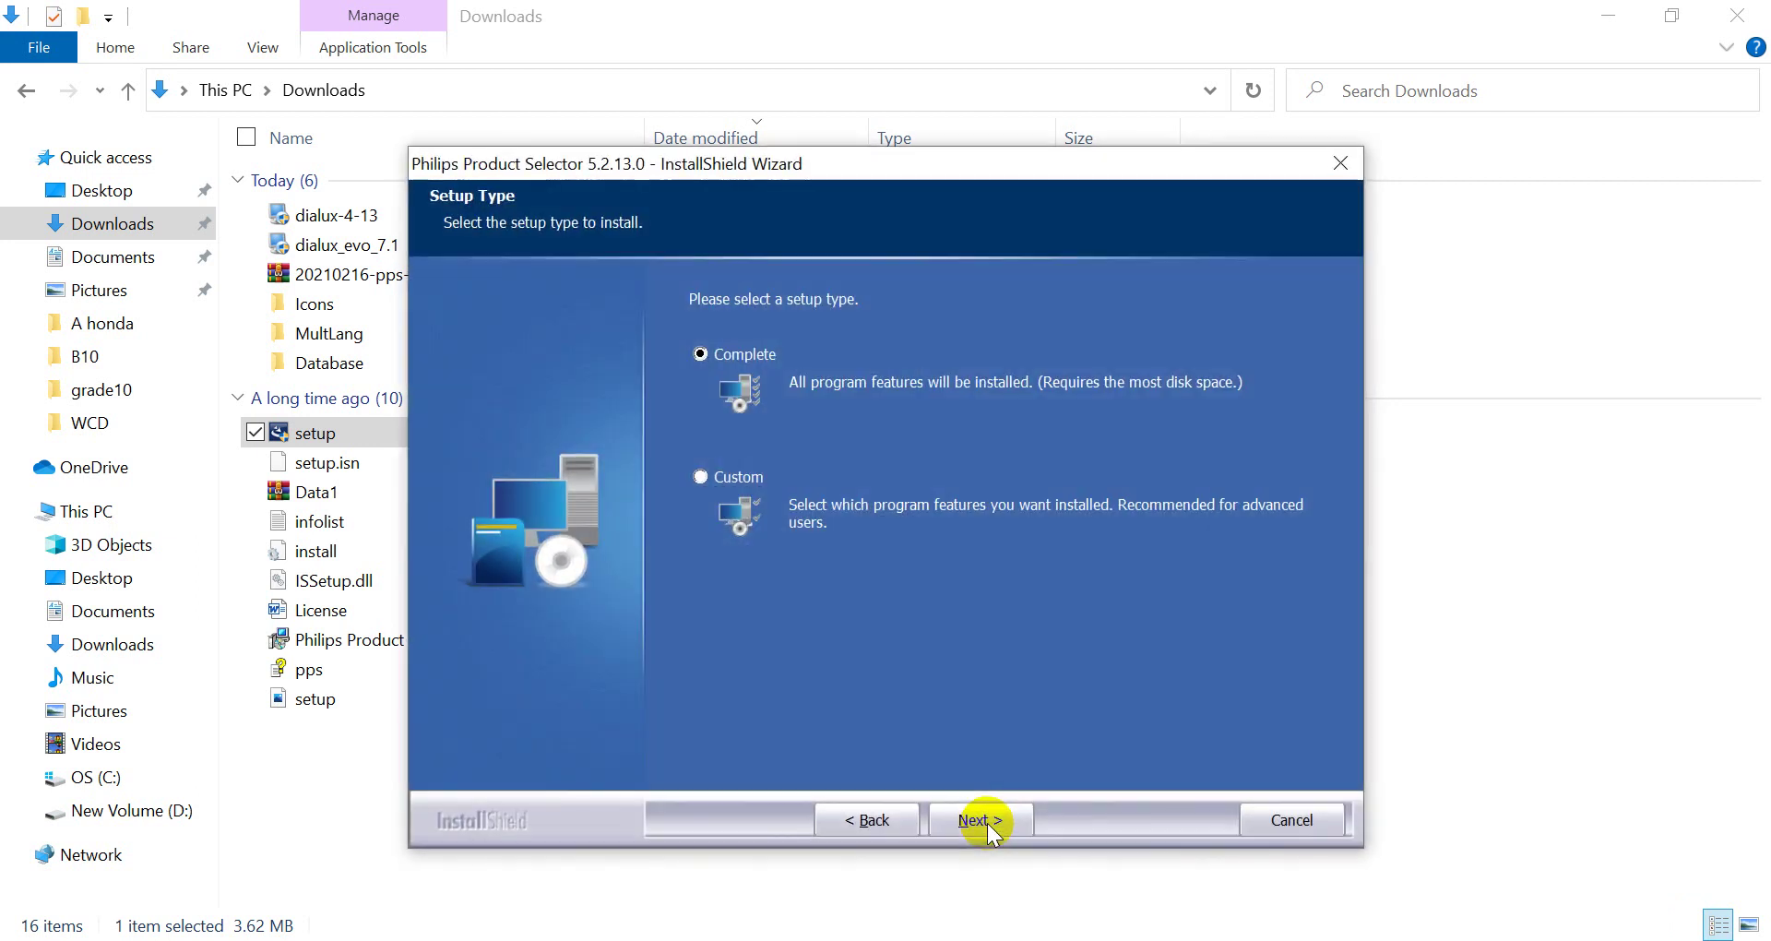
left_click(981, 821)
left_click(982, 820)
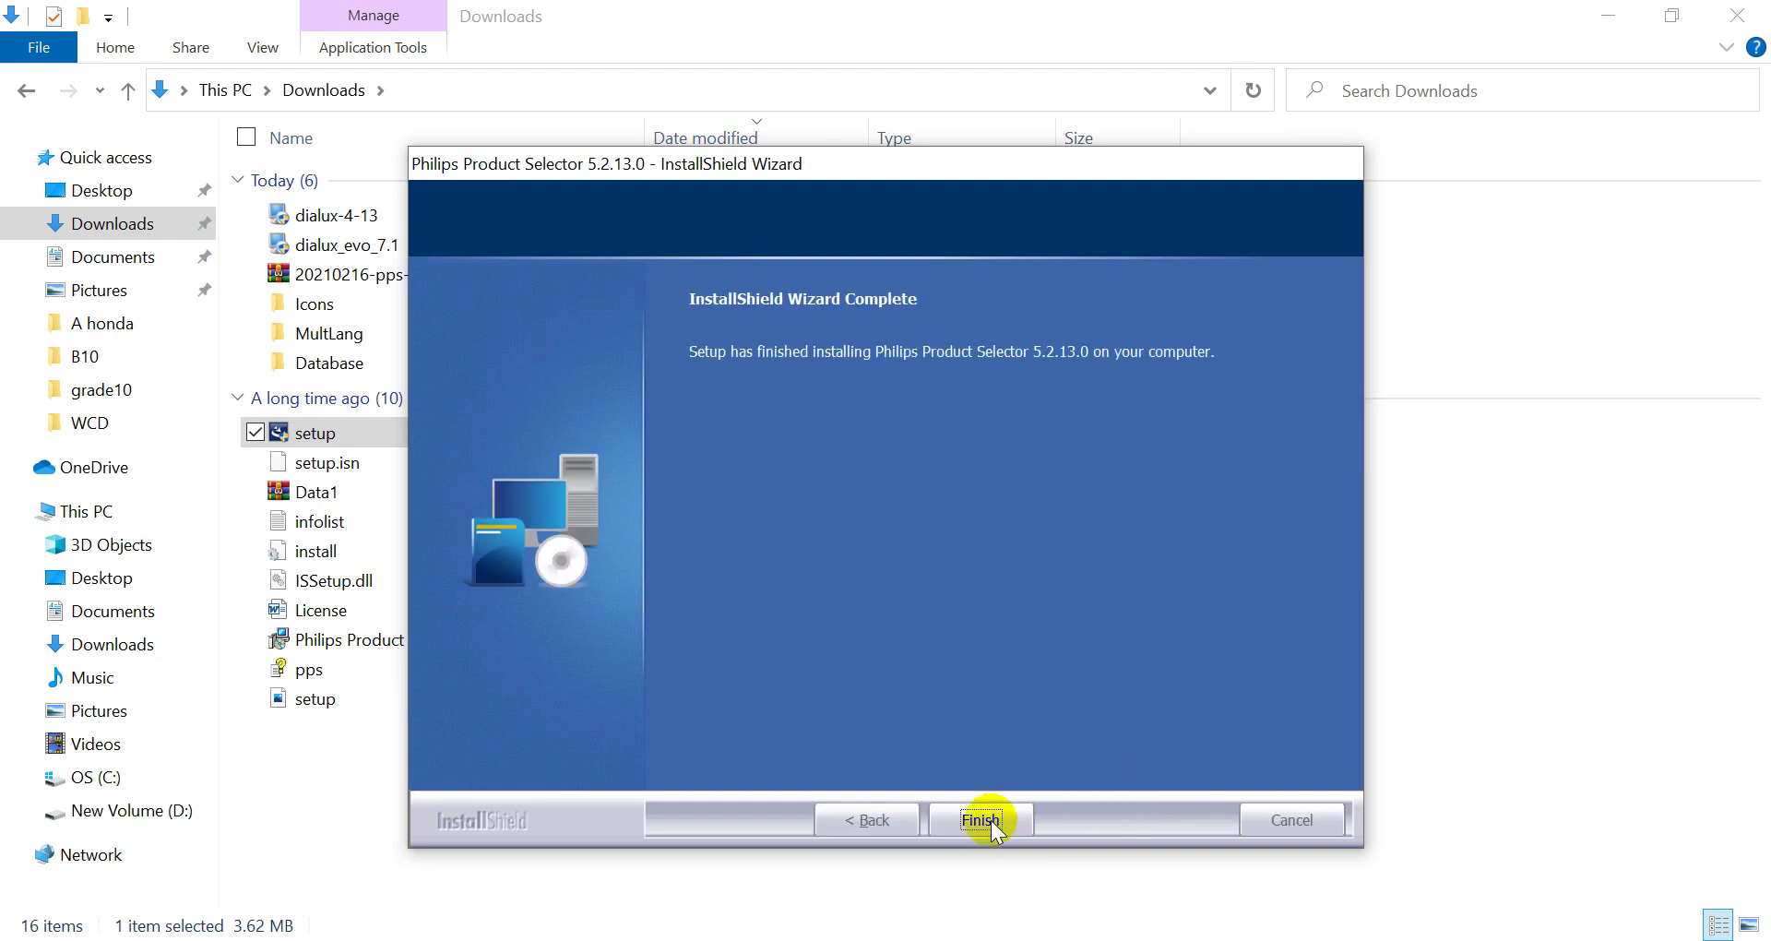
left_click(982, 820)
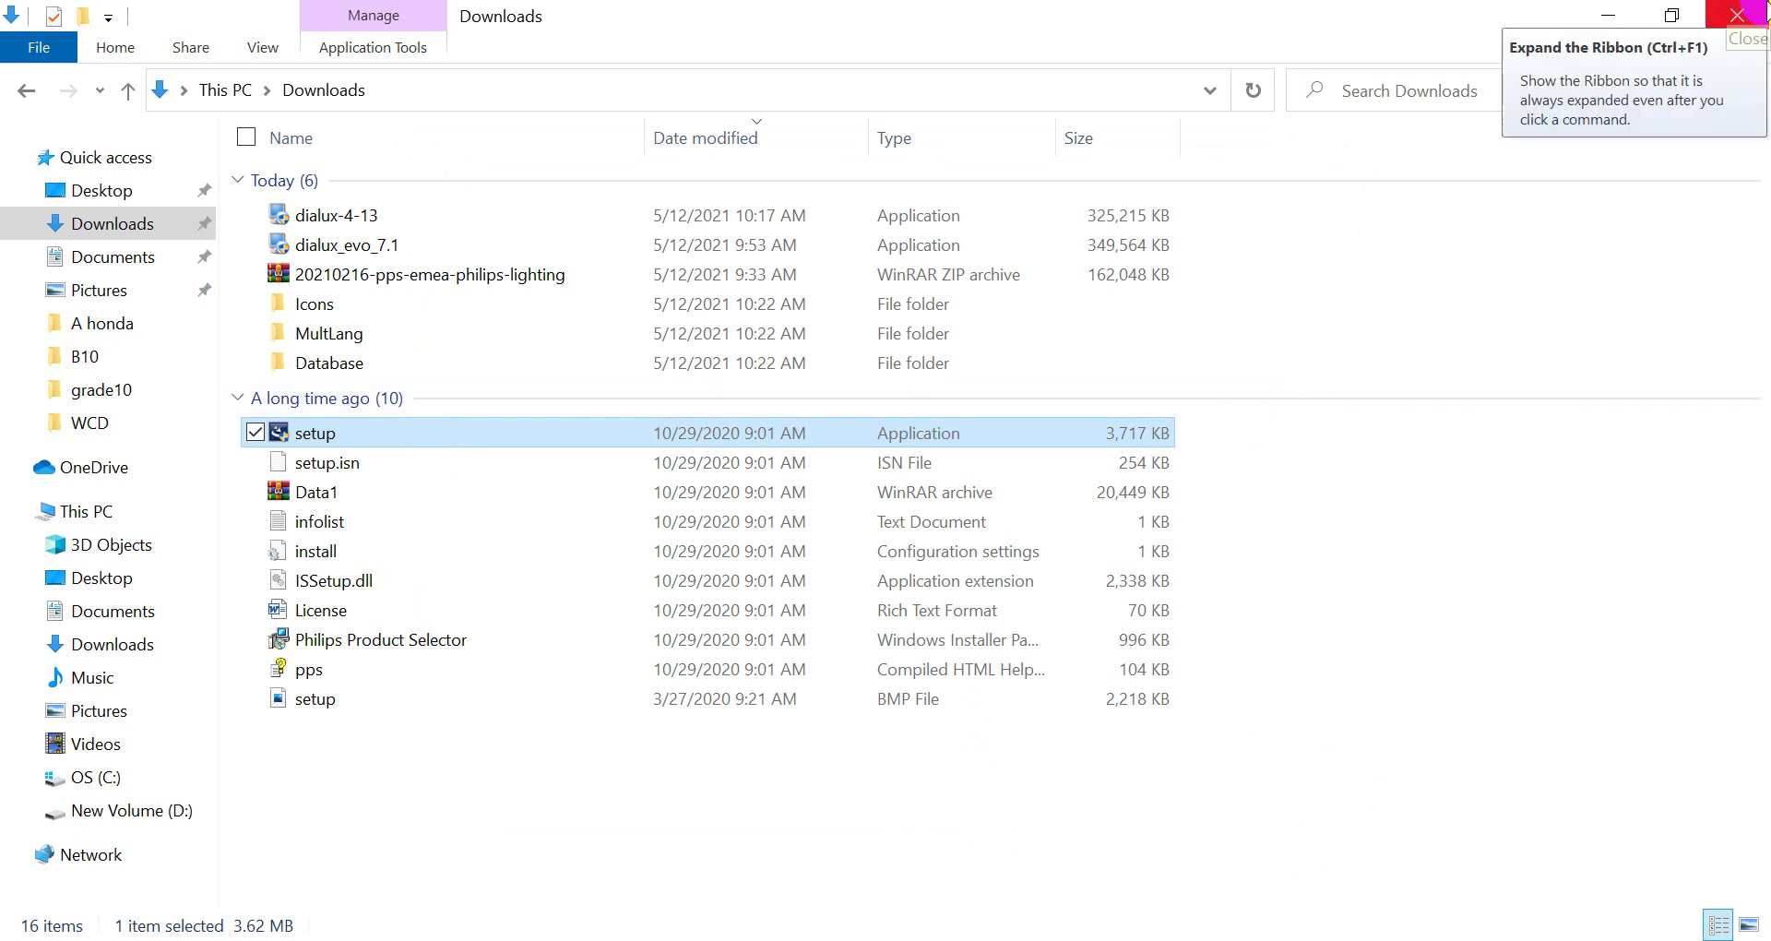
Close the Downloads window and launch DIALux 4.13 from its desktop shortcut
left_click(1741, 15)
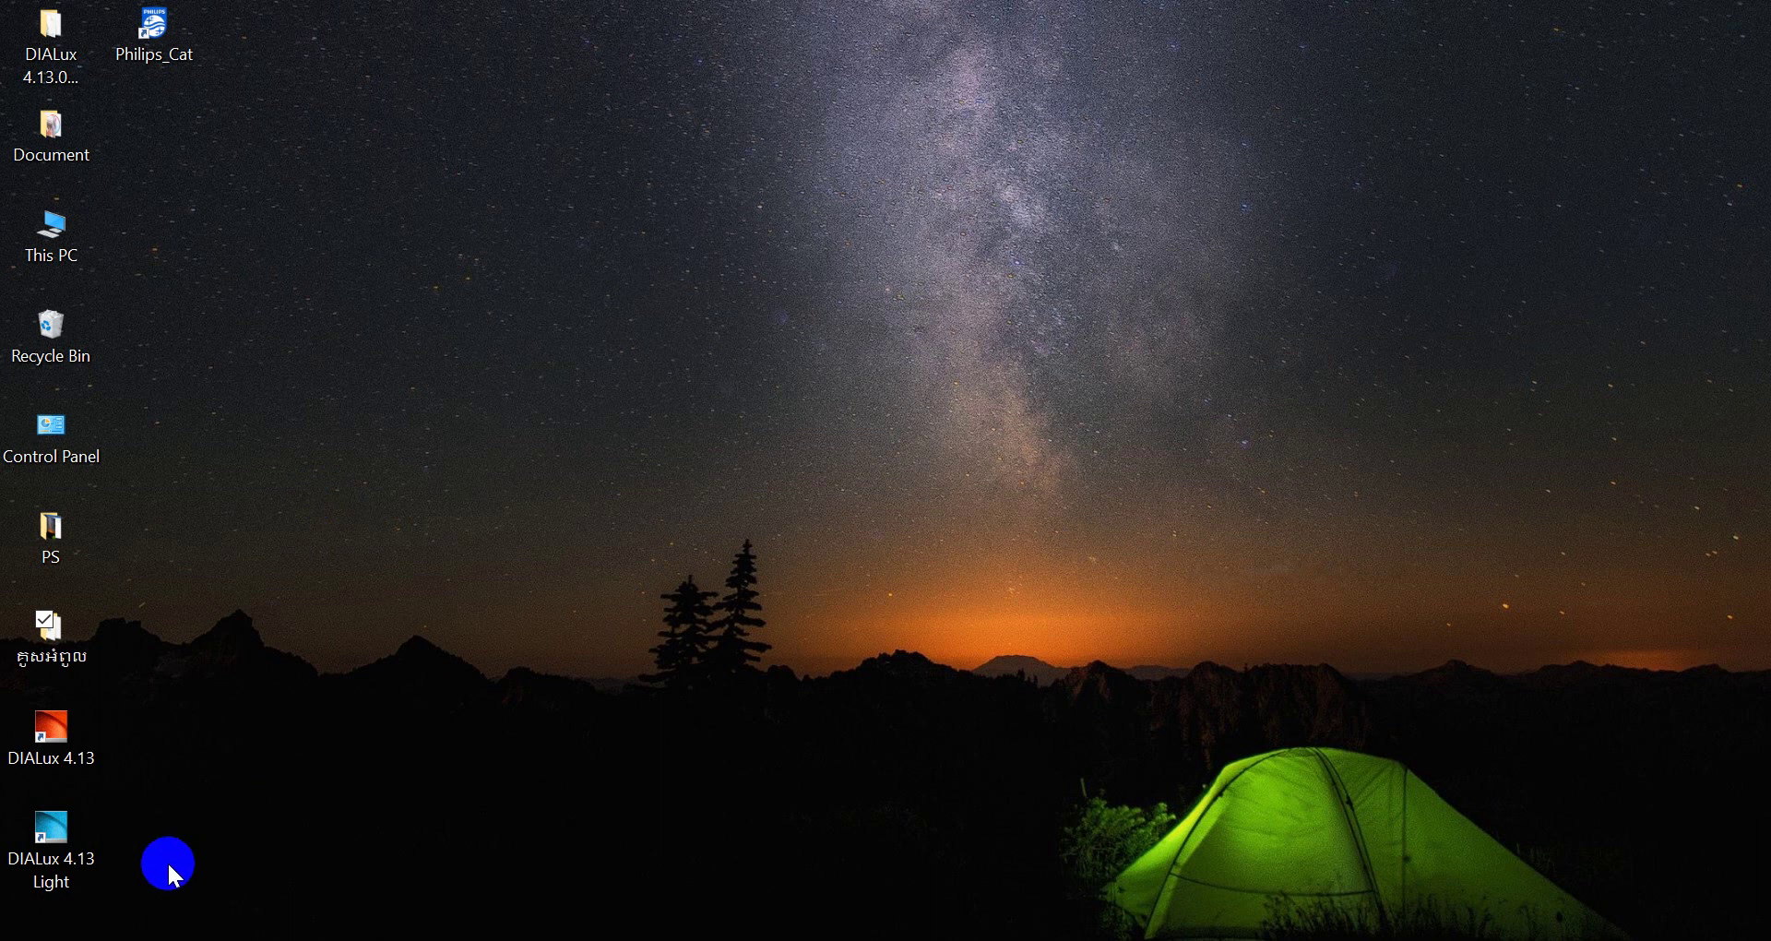
left_click(76, 747)
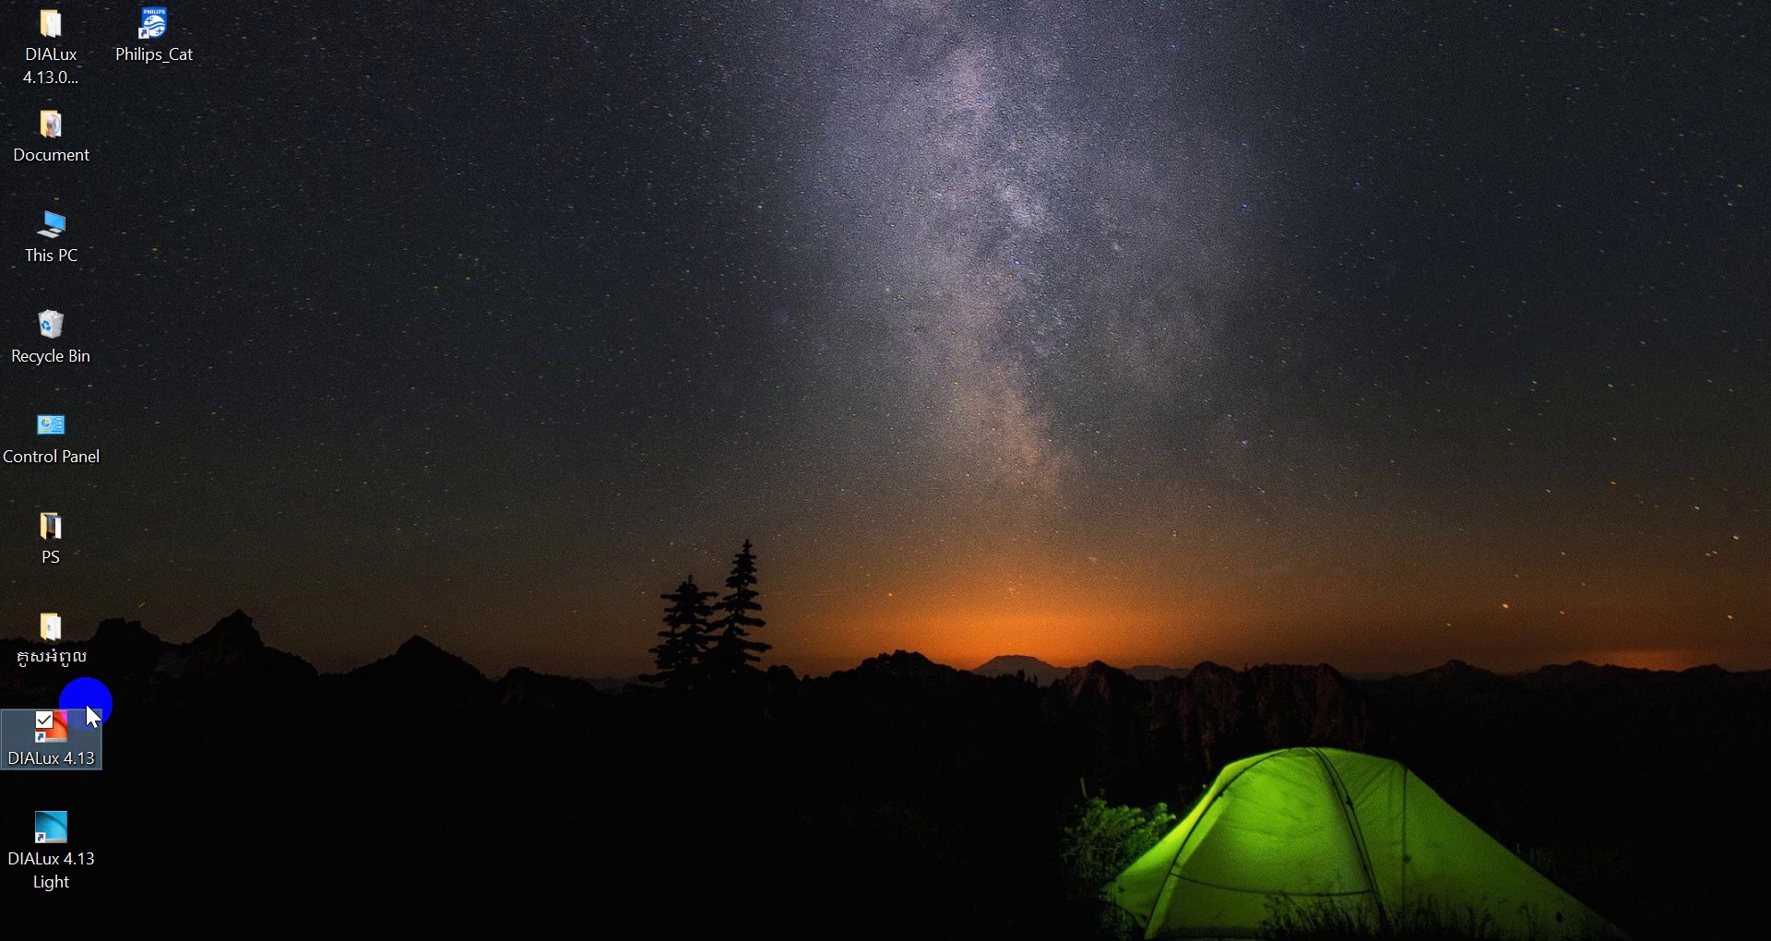
left_click(69, 848)
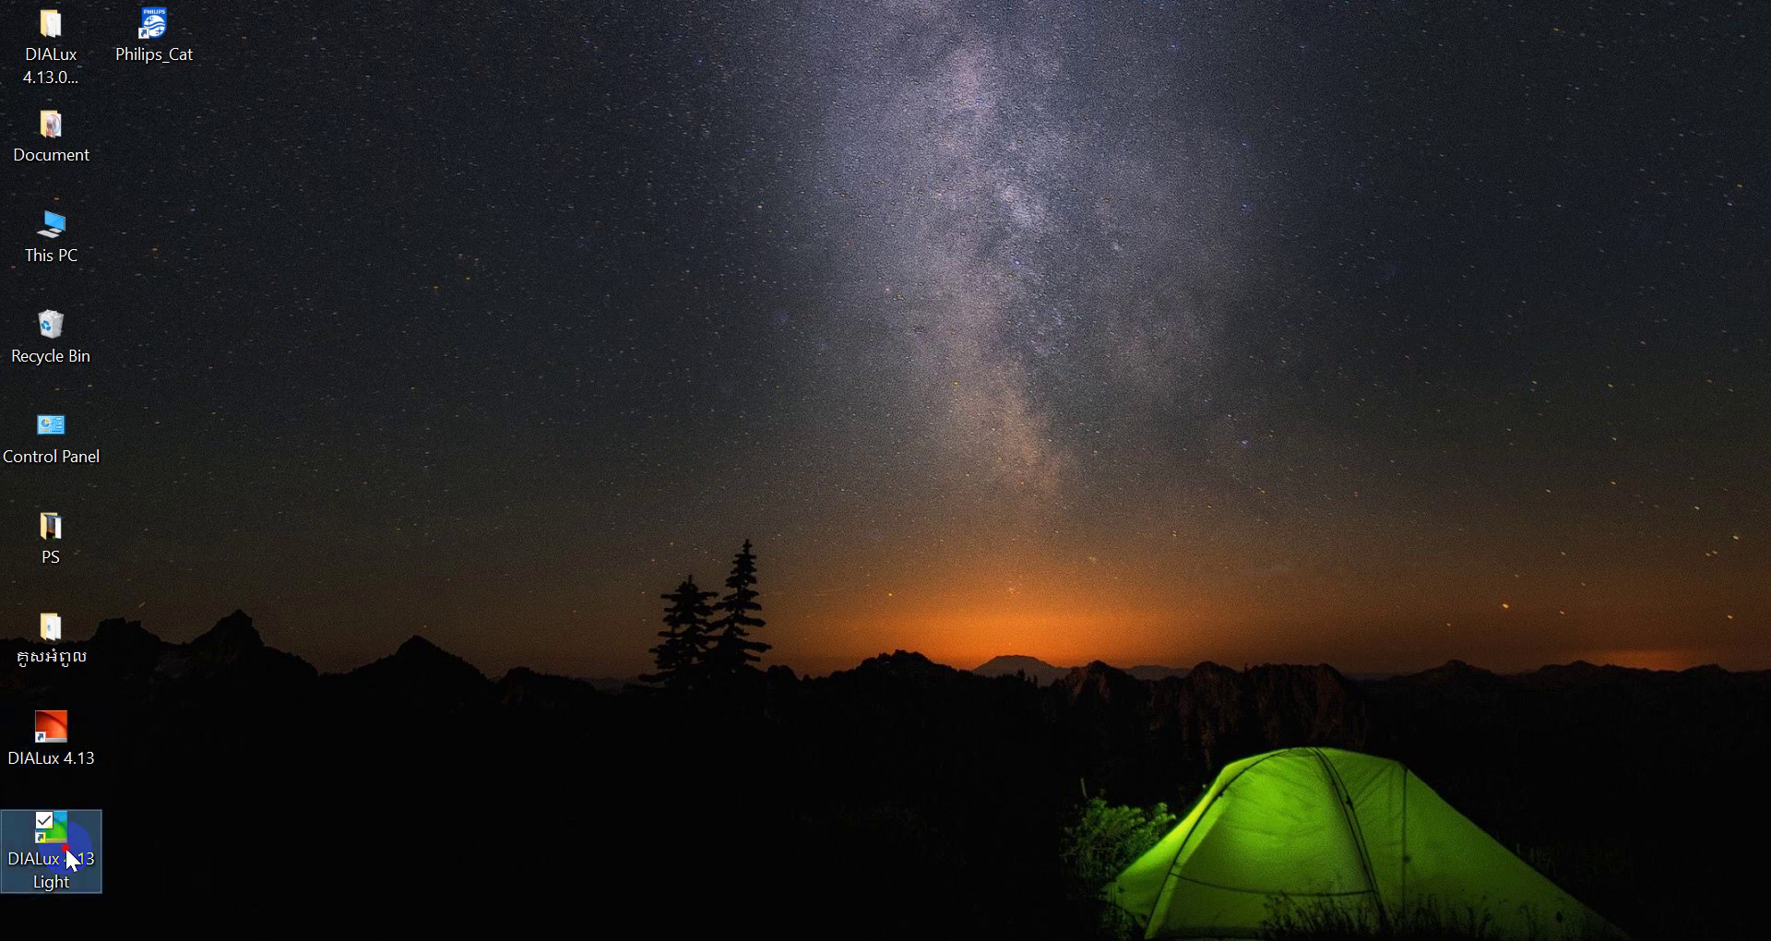
left_click(182, 51)
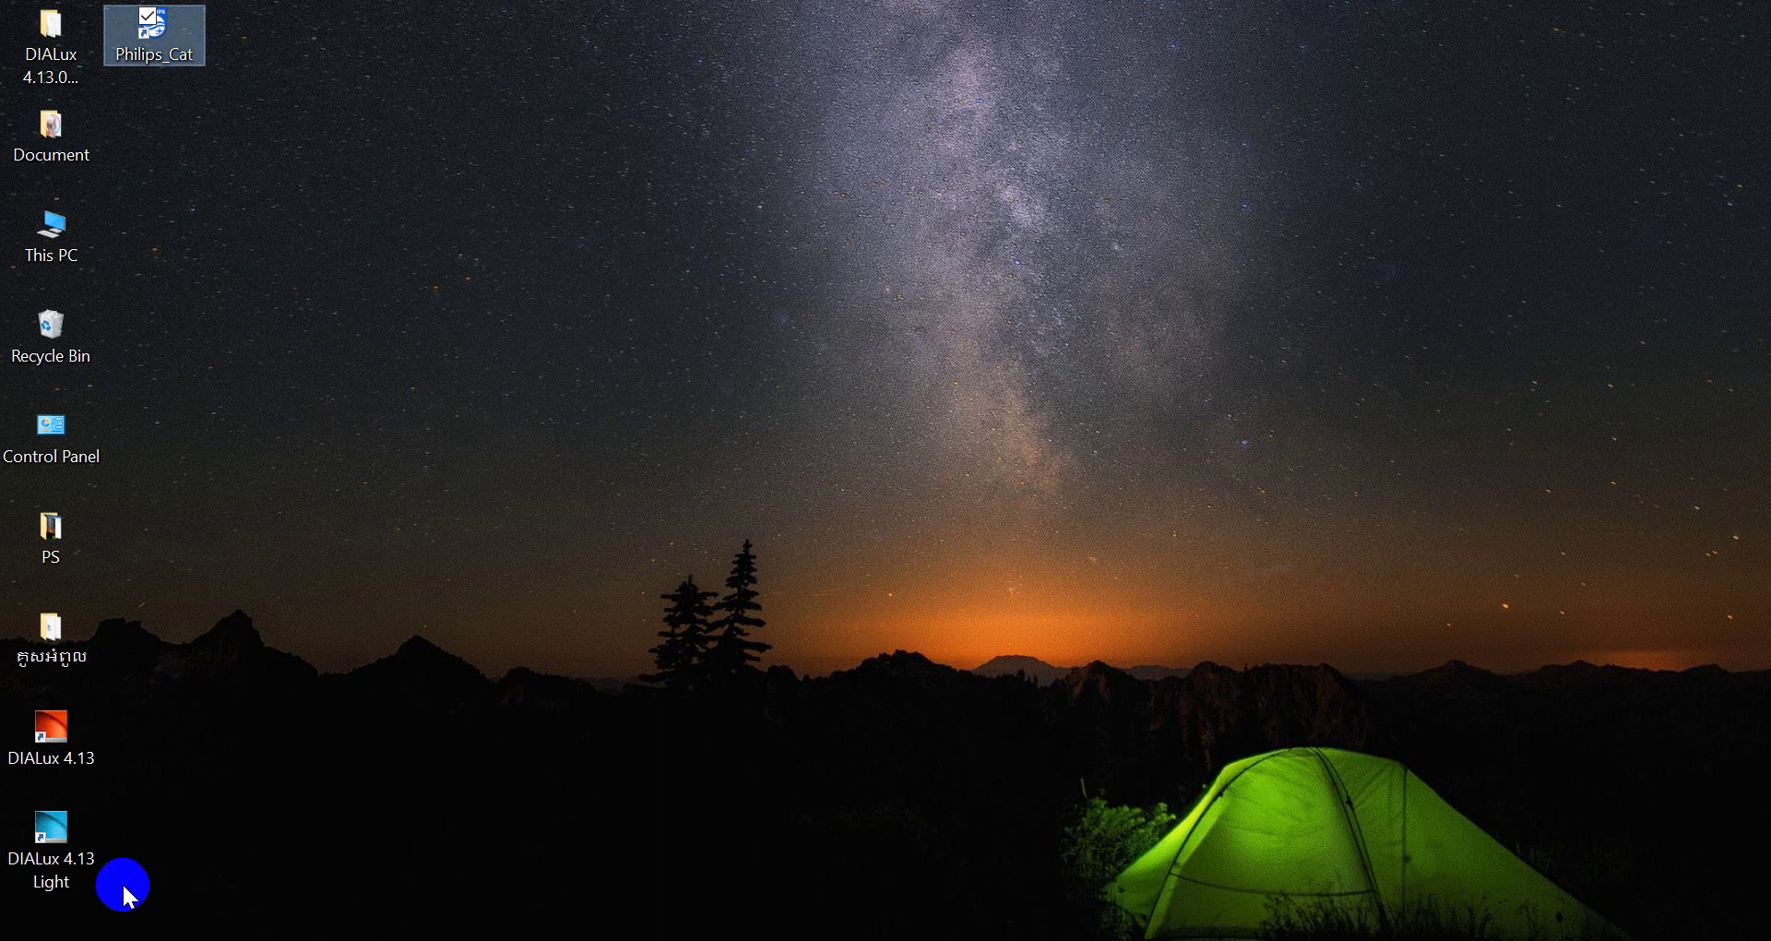
left_click_drag(123, 884, 24, 750)
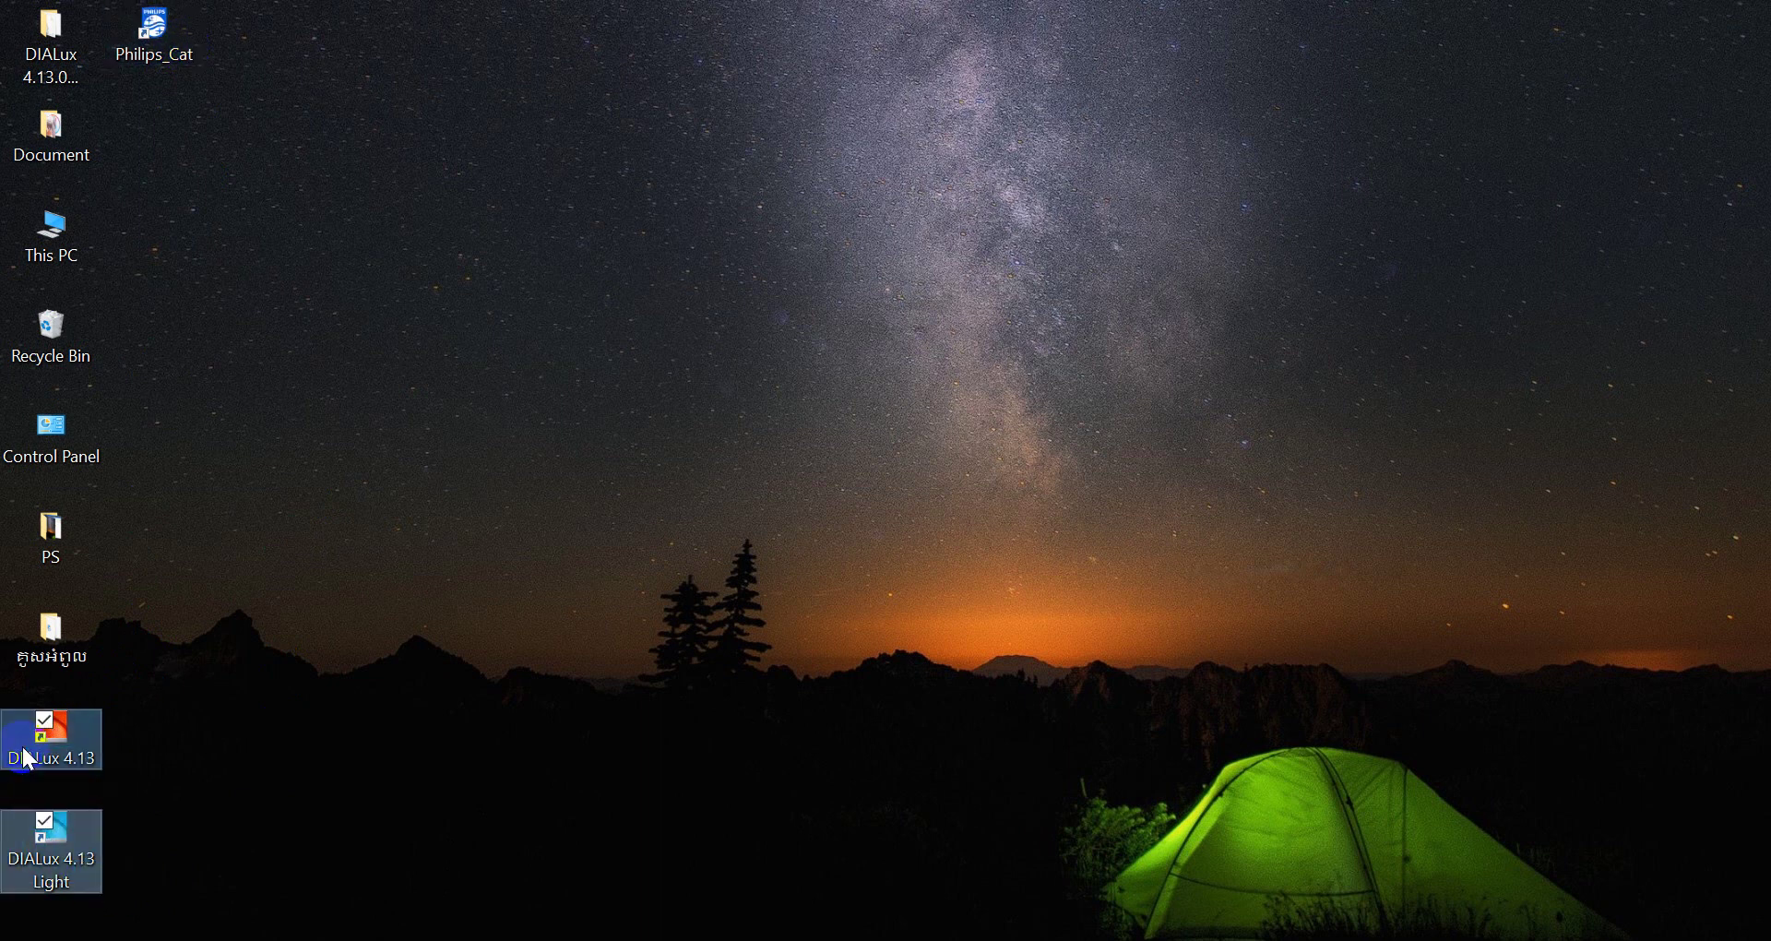
left_click(73, 847)
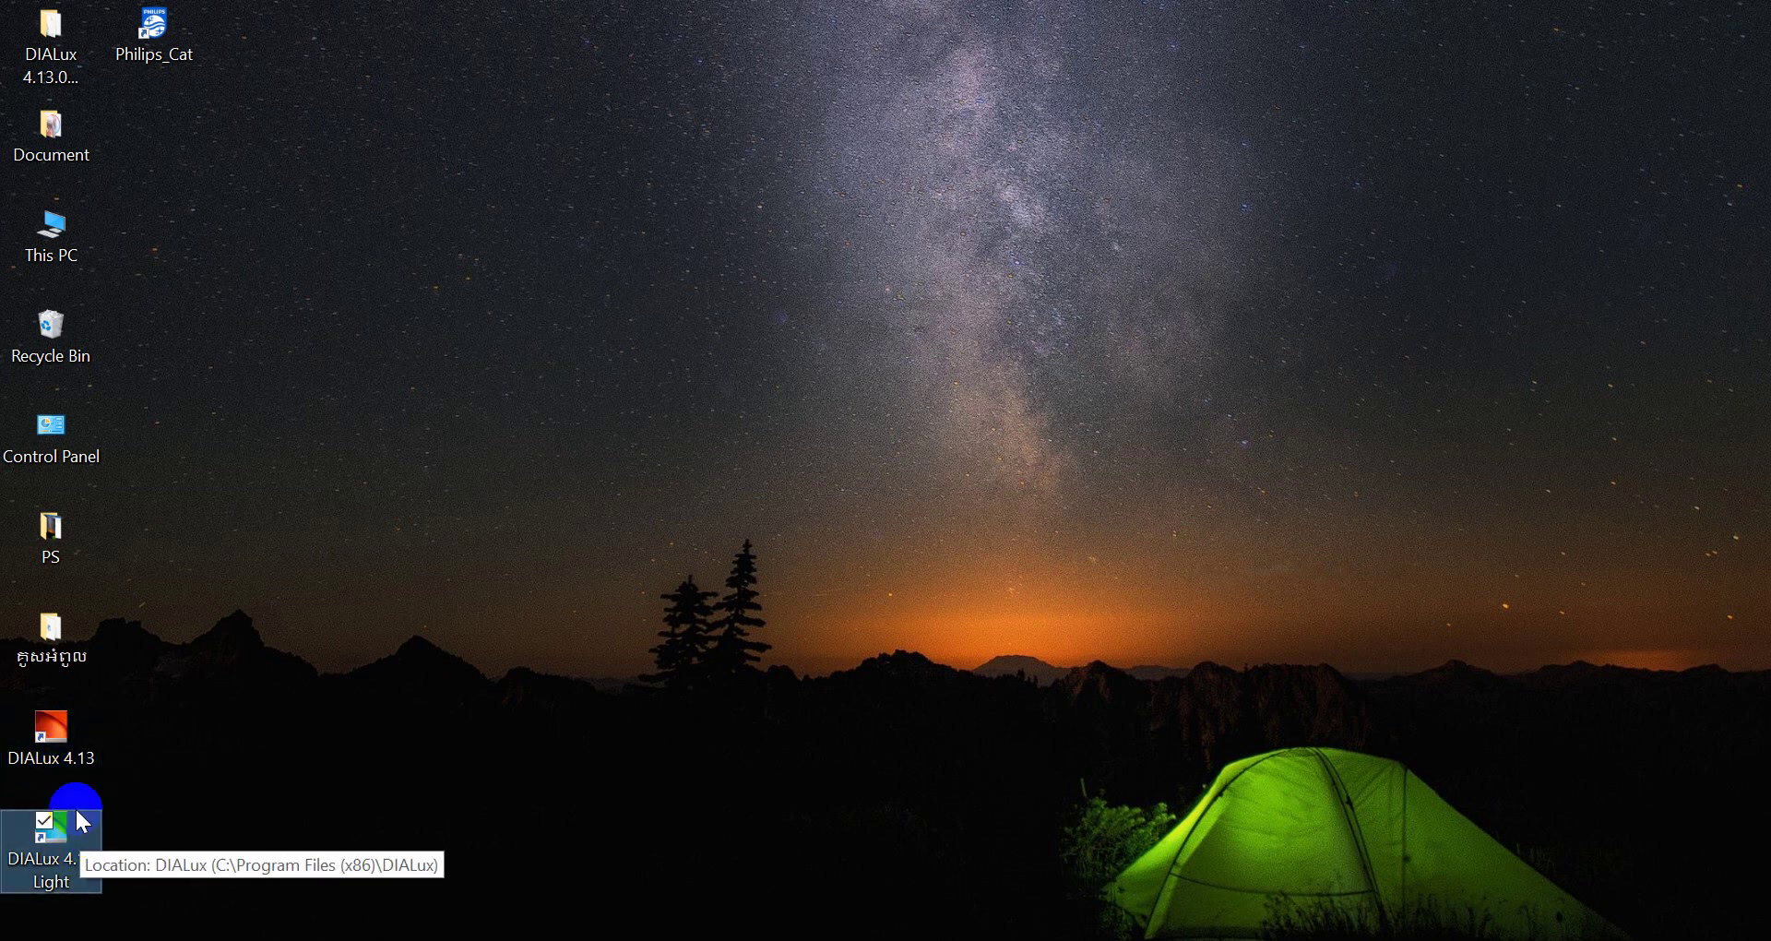
left_click(63, 730)
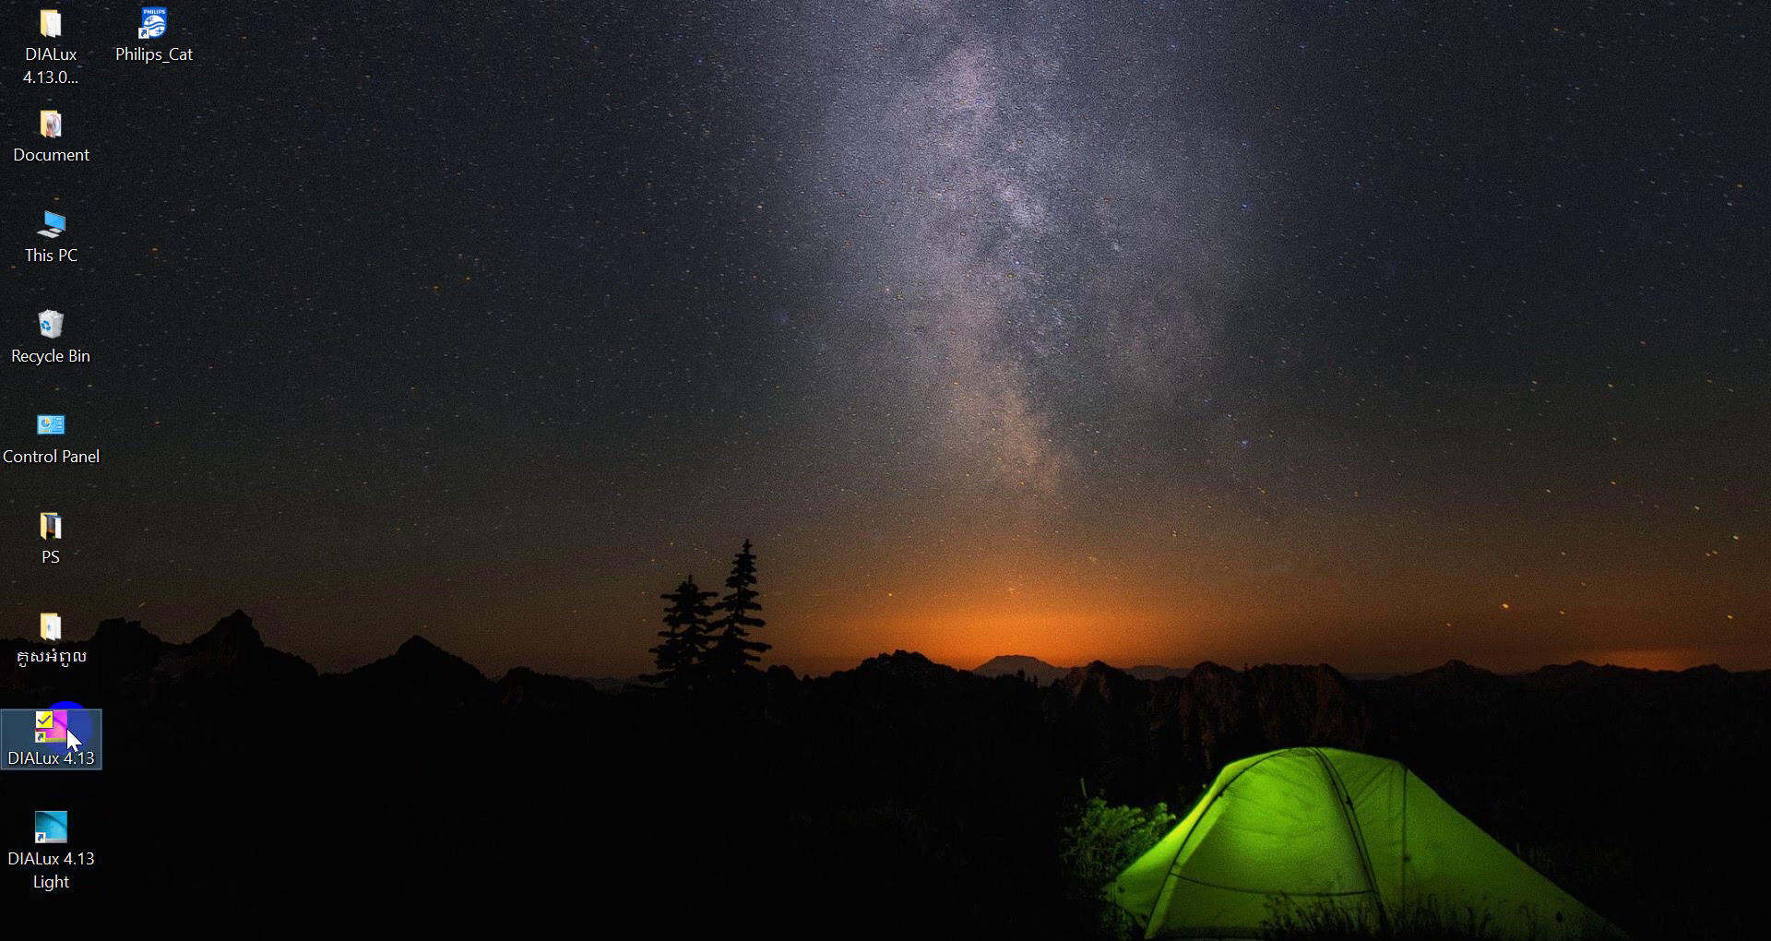
double_click(65, 725)
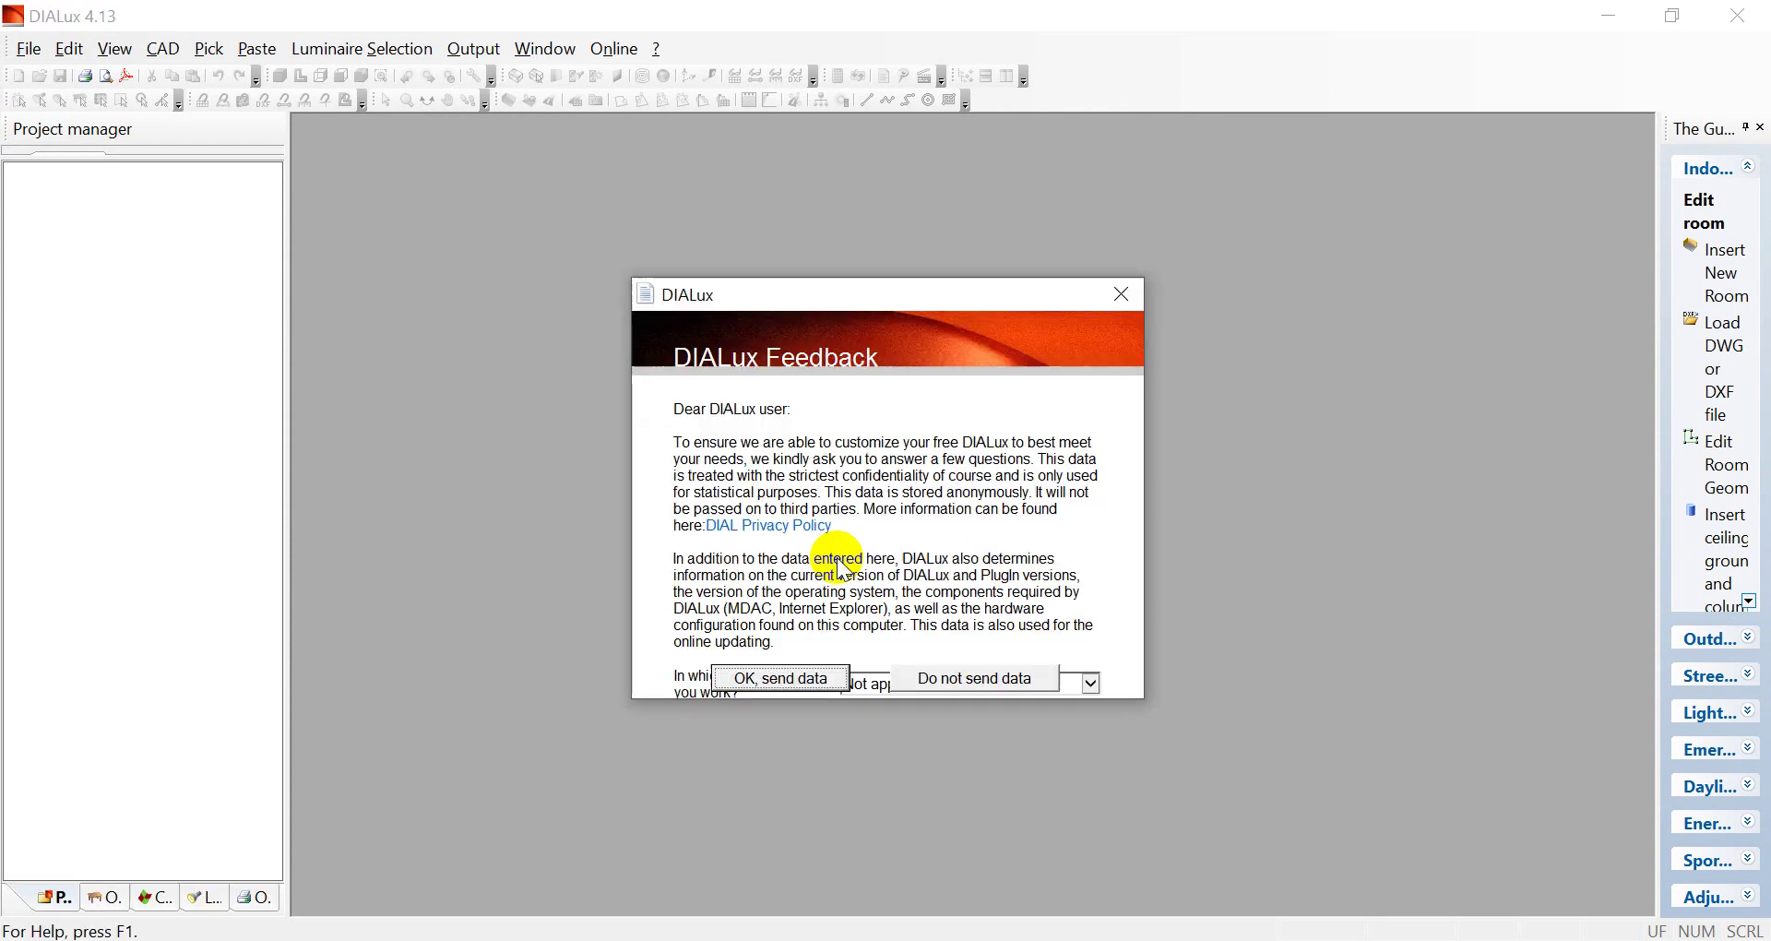
Dismiss the Feedback and Welcome dialogs and widen the project manager panel
left_click(1133, 293)
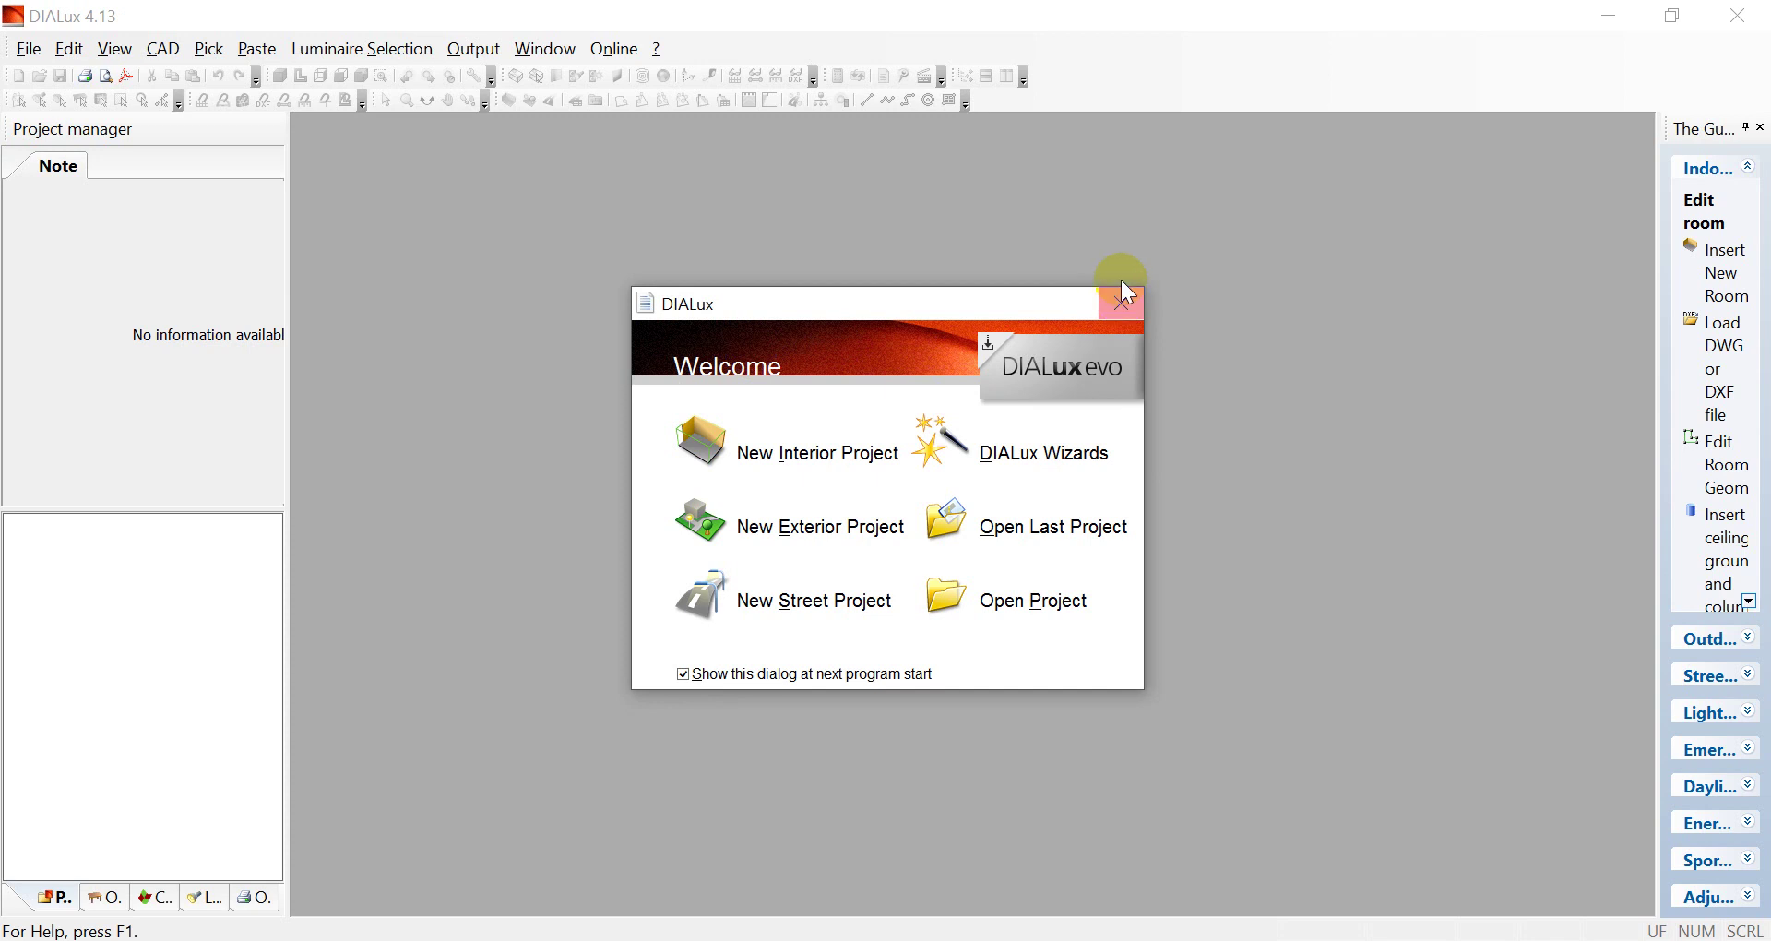
left_click(1123, 303)
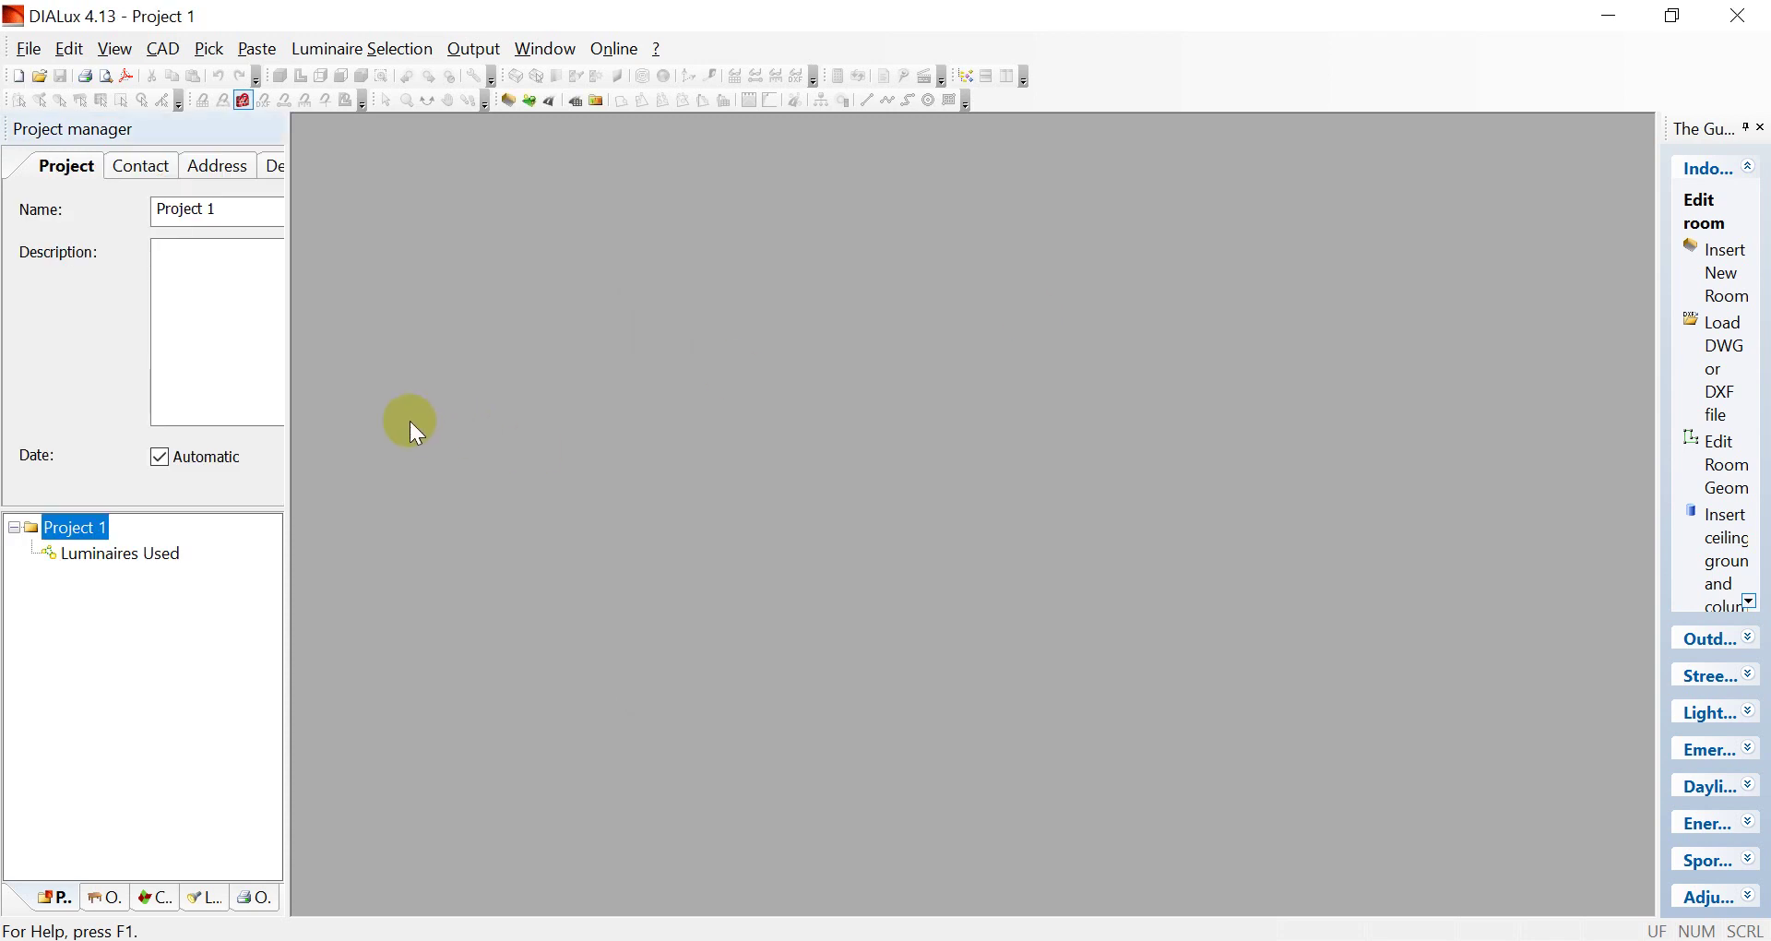
left_click_drag(293, 363, 506, 395)
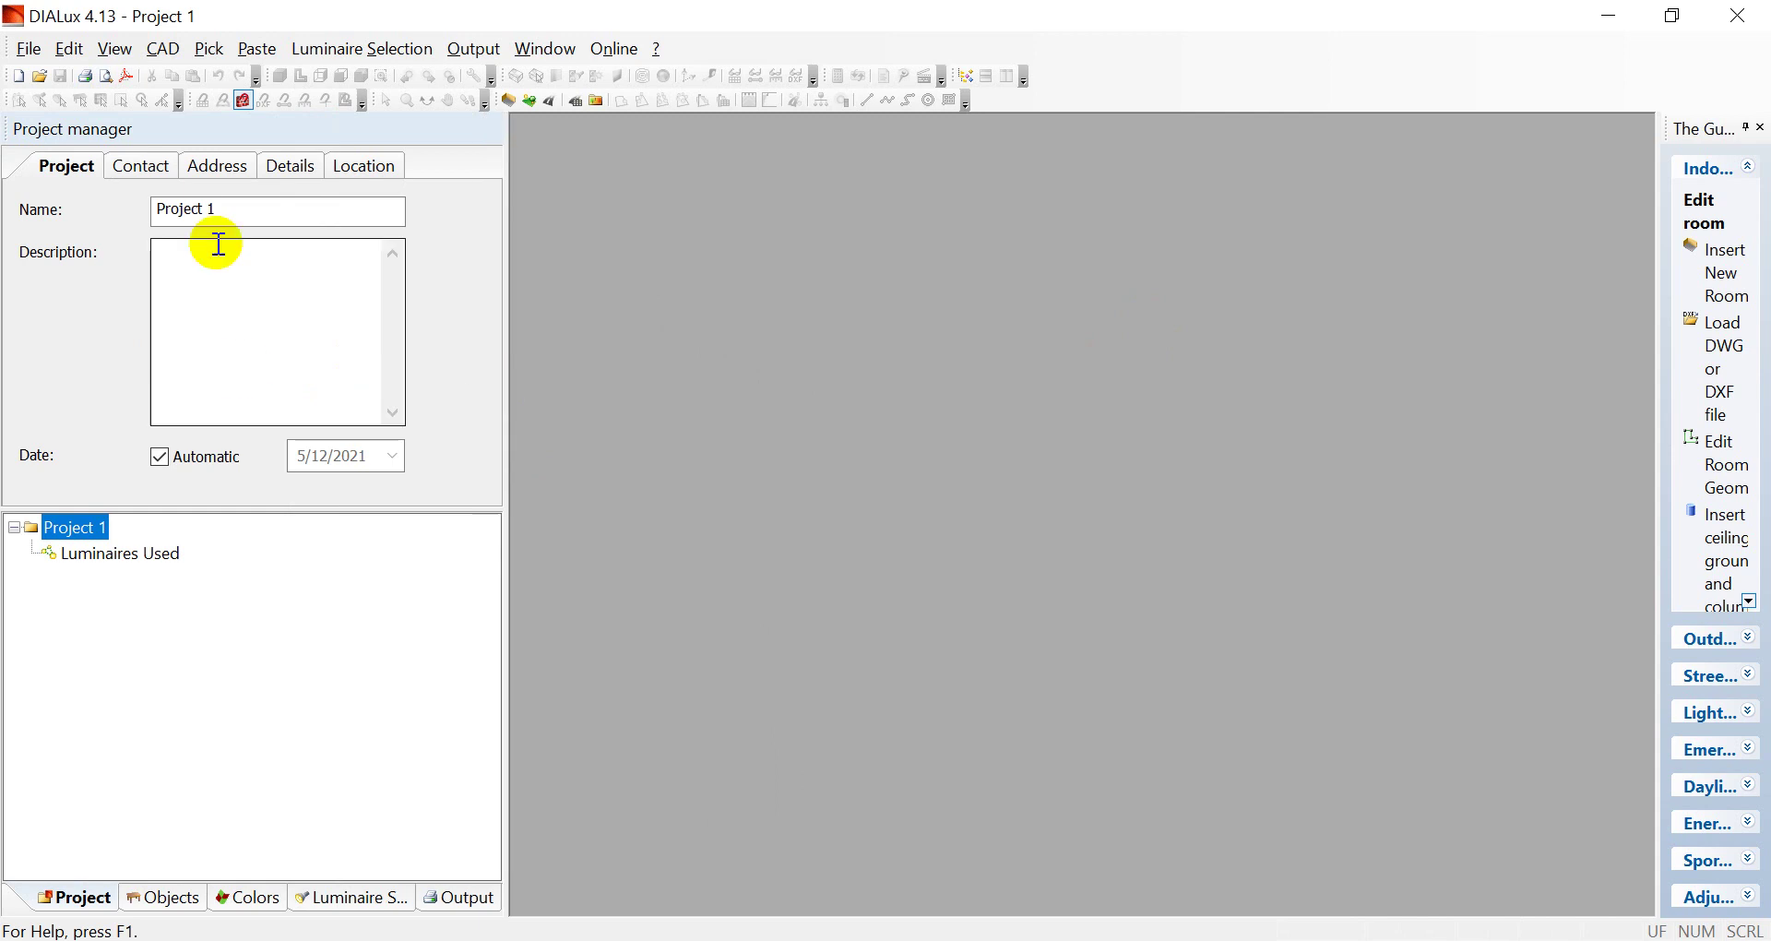
left_click(37, 49)
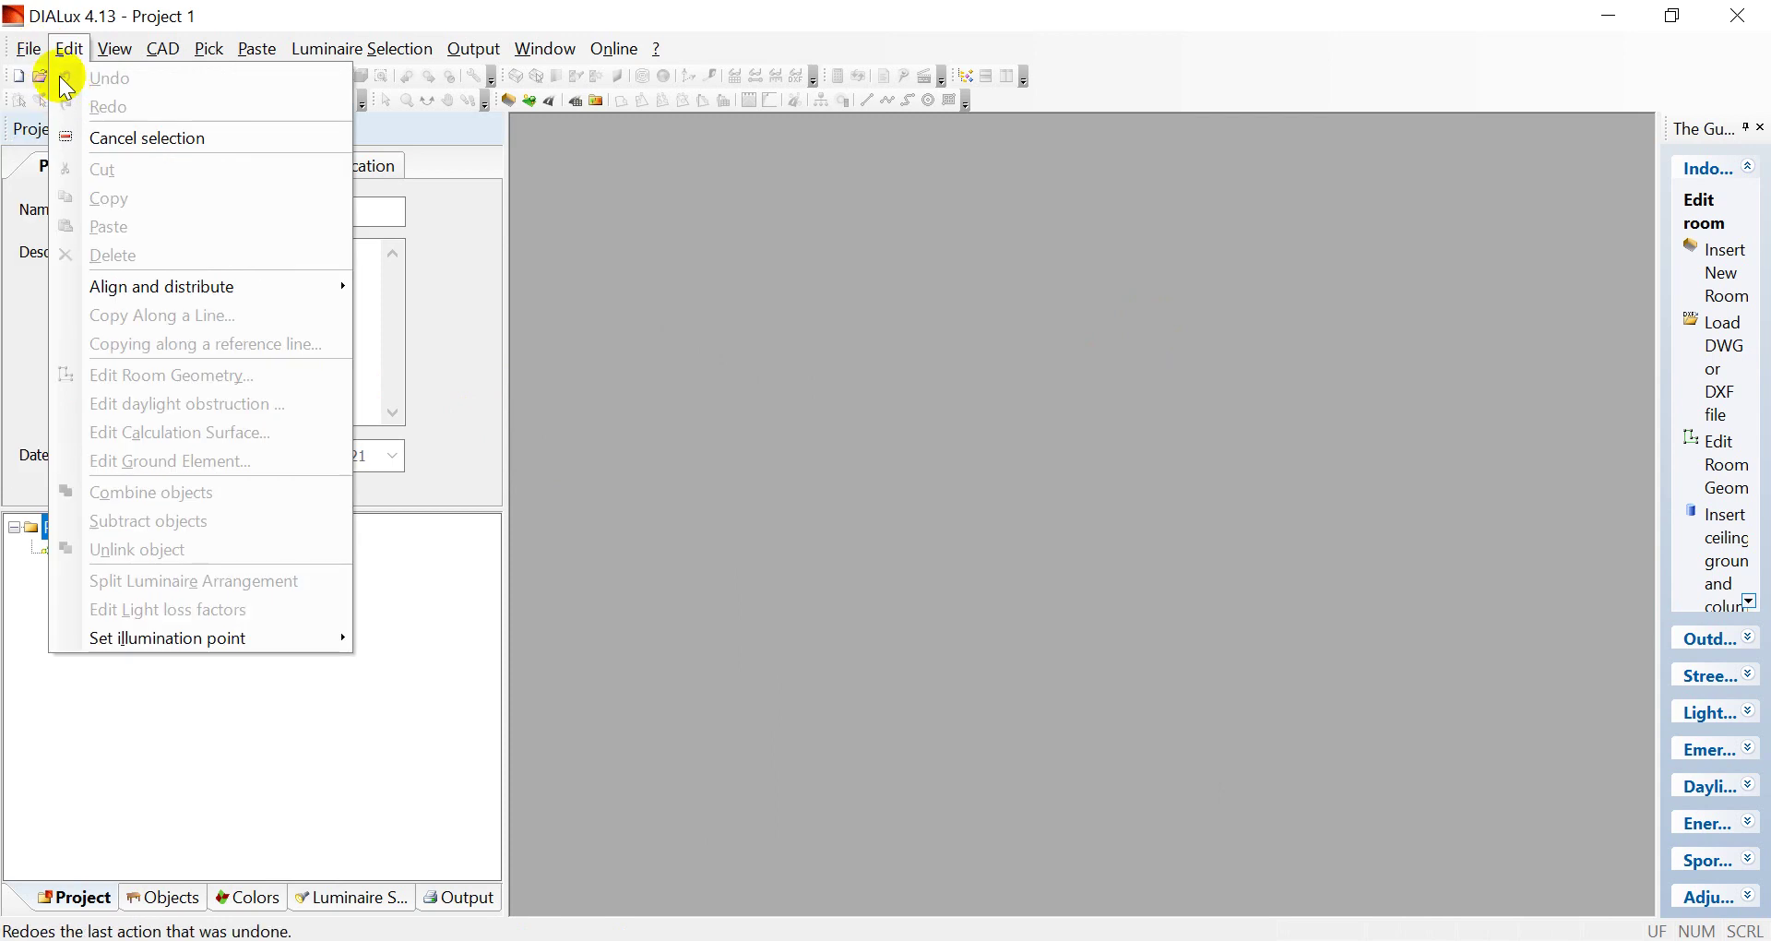
Show the General Options entry under File > Settings
mouse_move(71, 407)
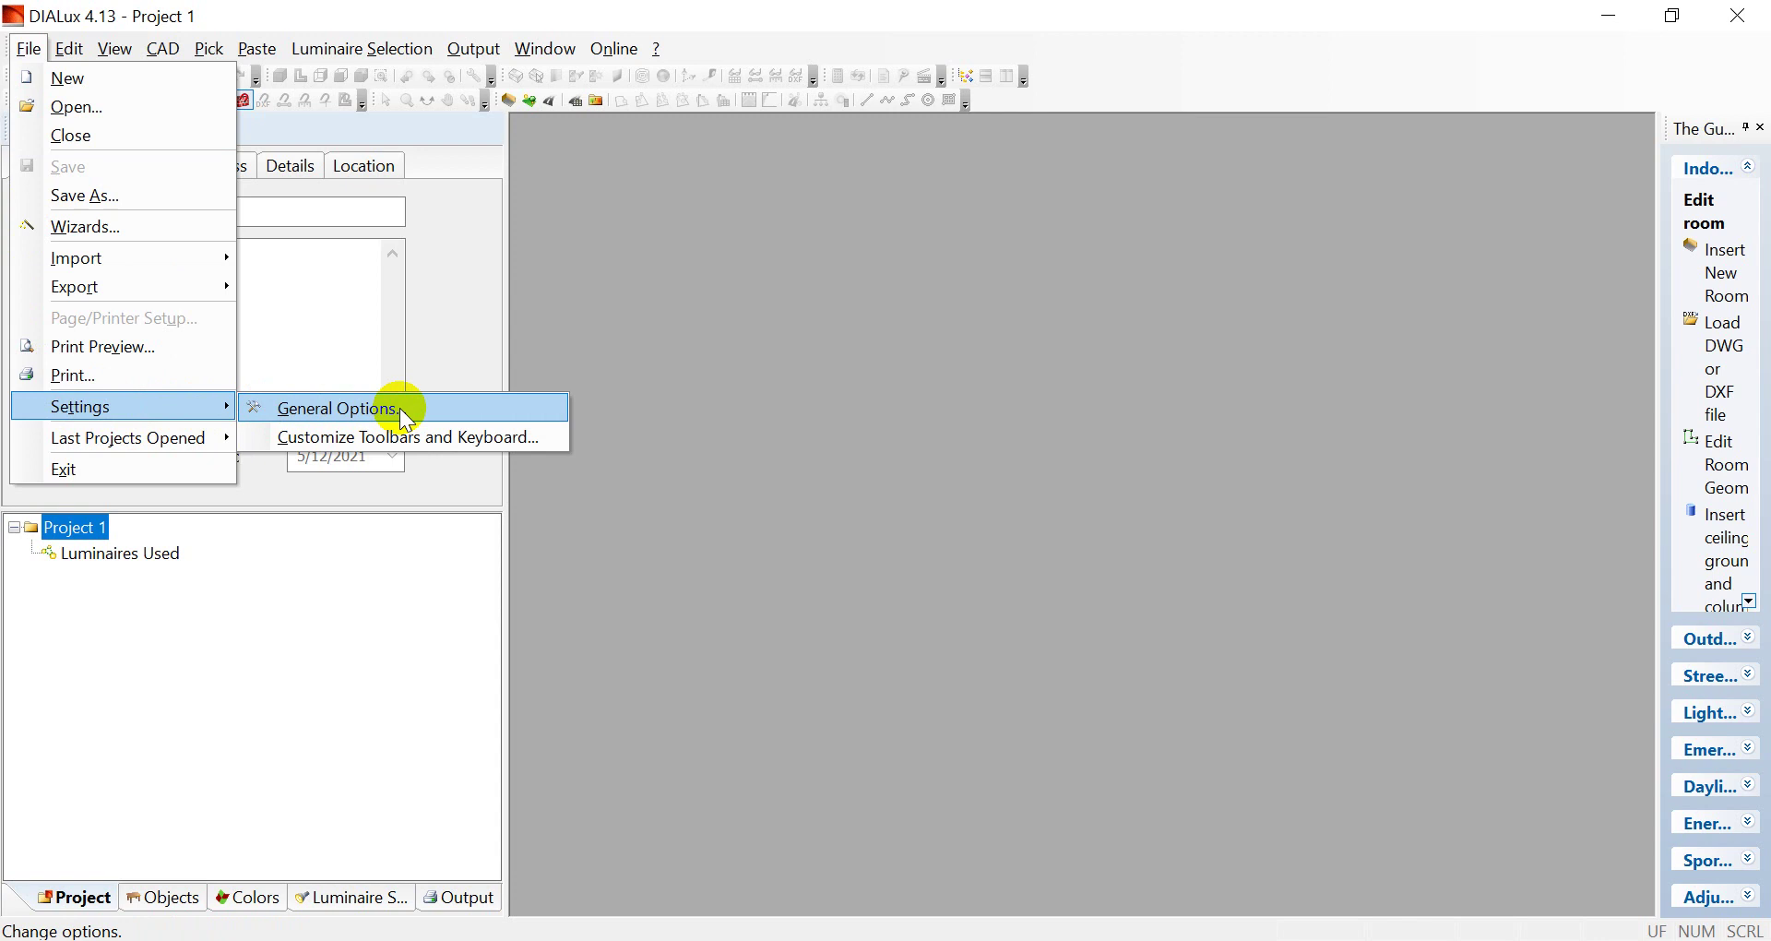
Open General Options on its Global settings page
left_click(402, 409)
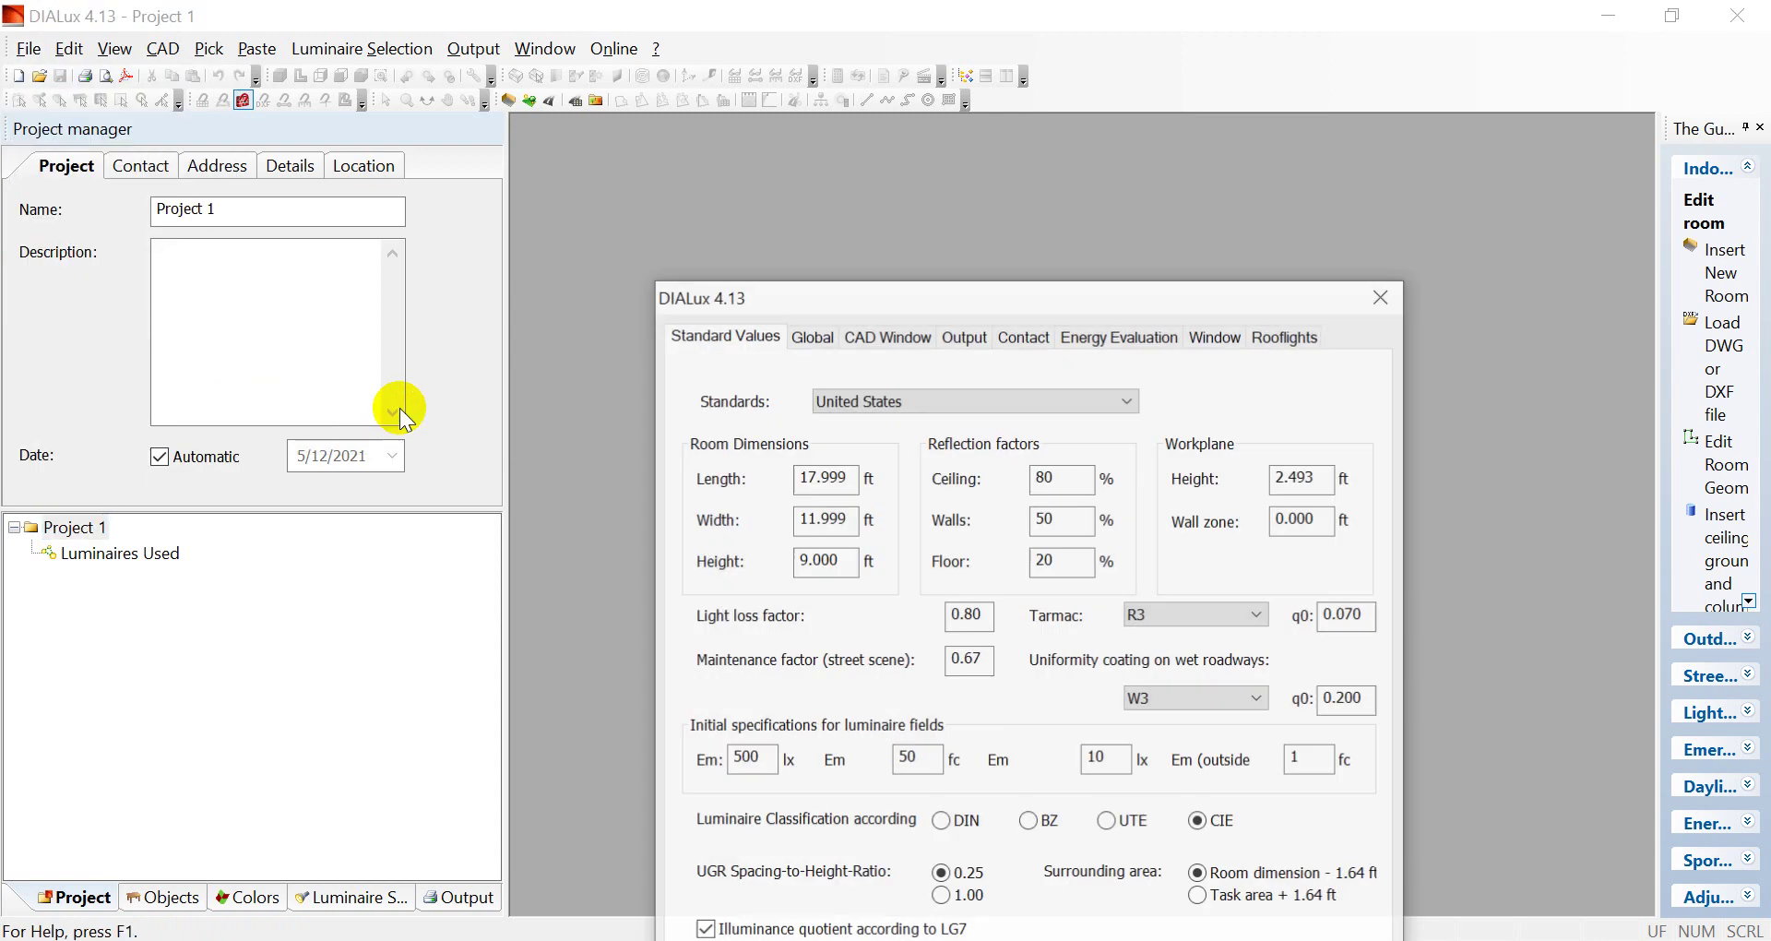
left_click_drag(902, 281, 892, 137)
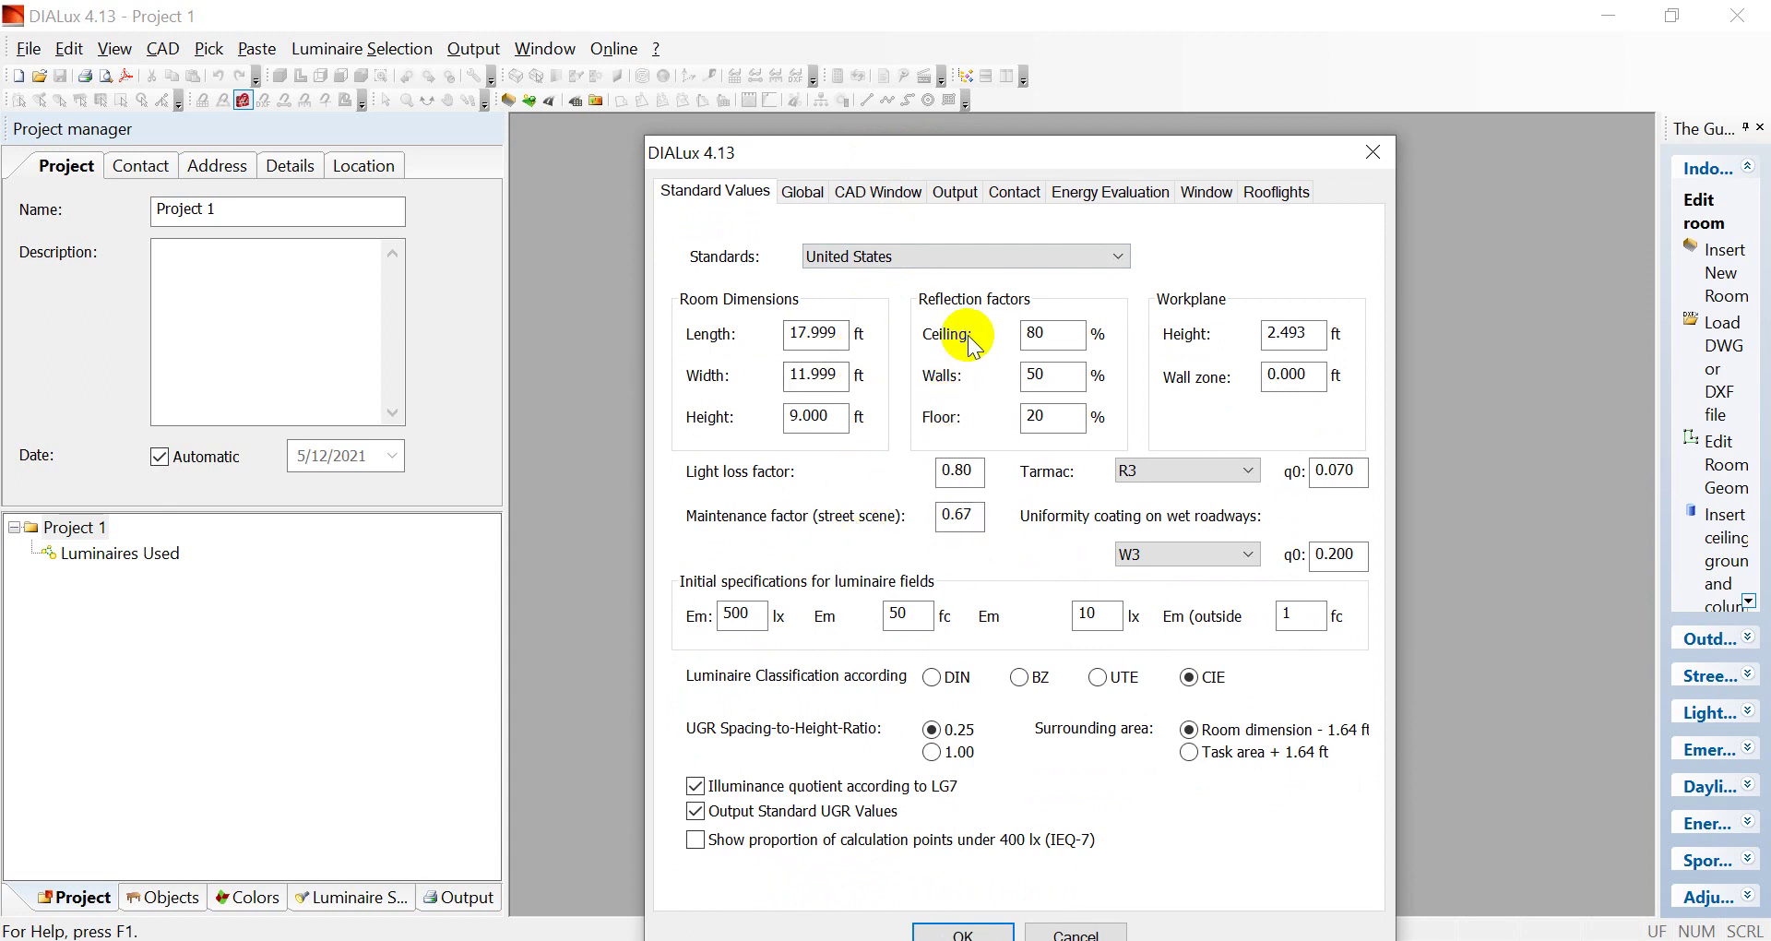
left_click(811, 195)
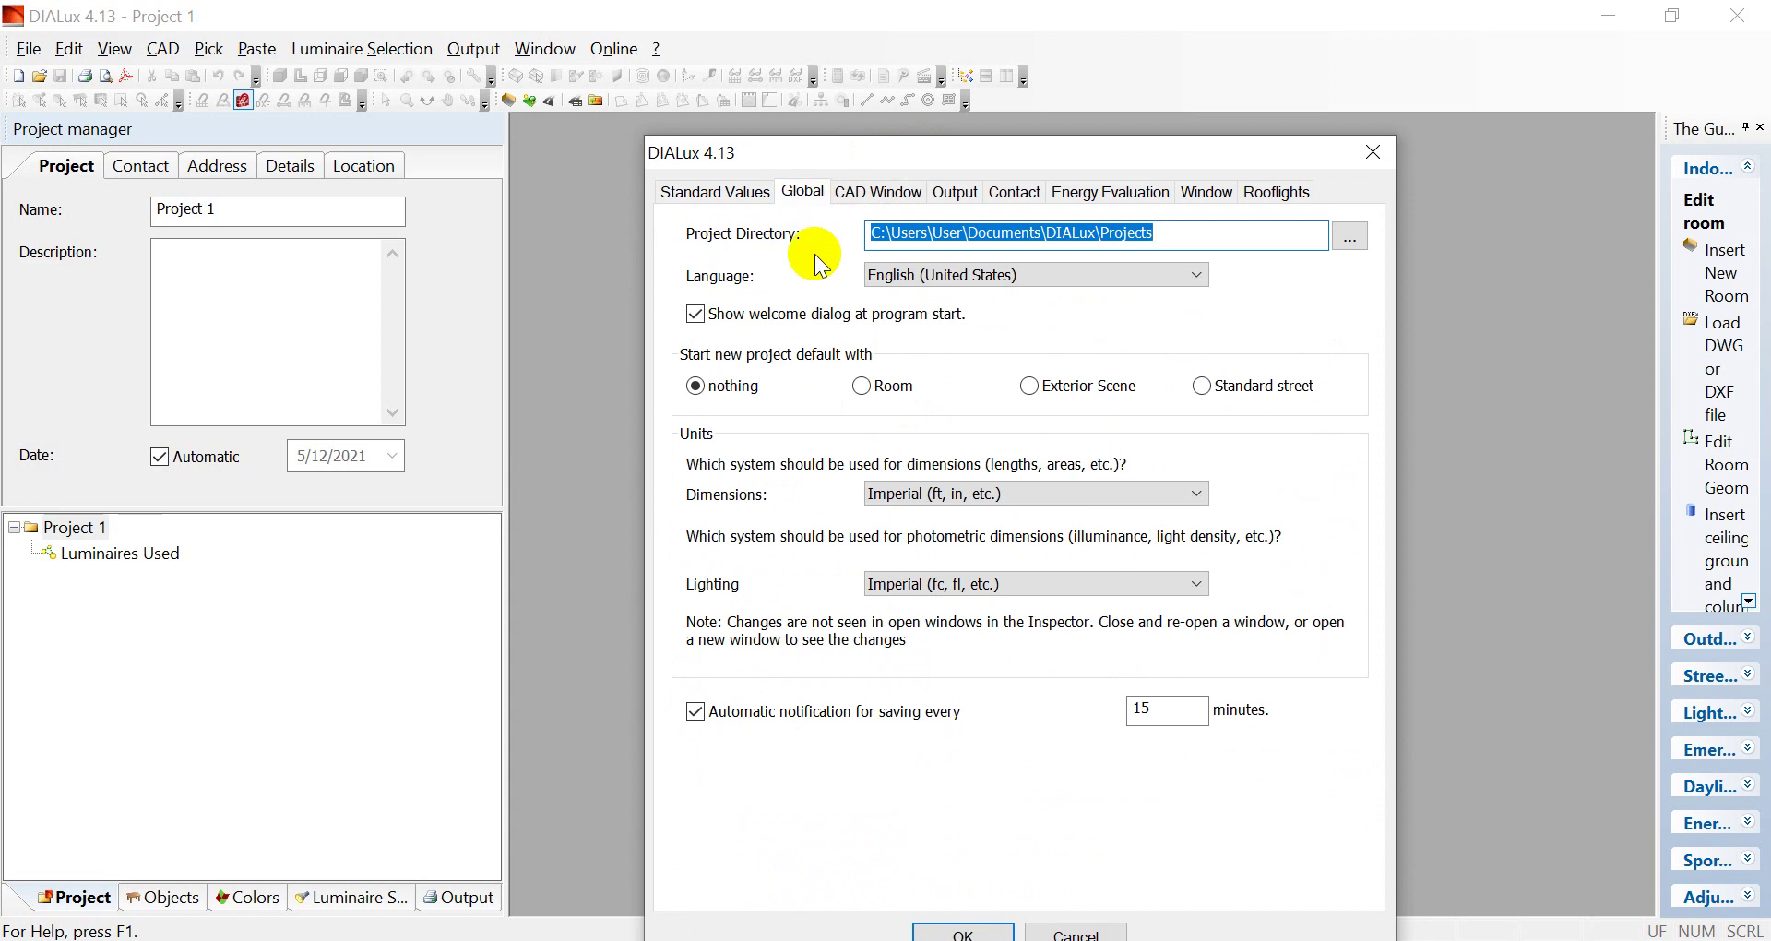
left_click(729, 193)
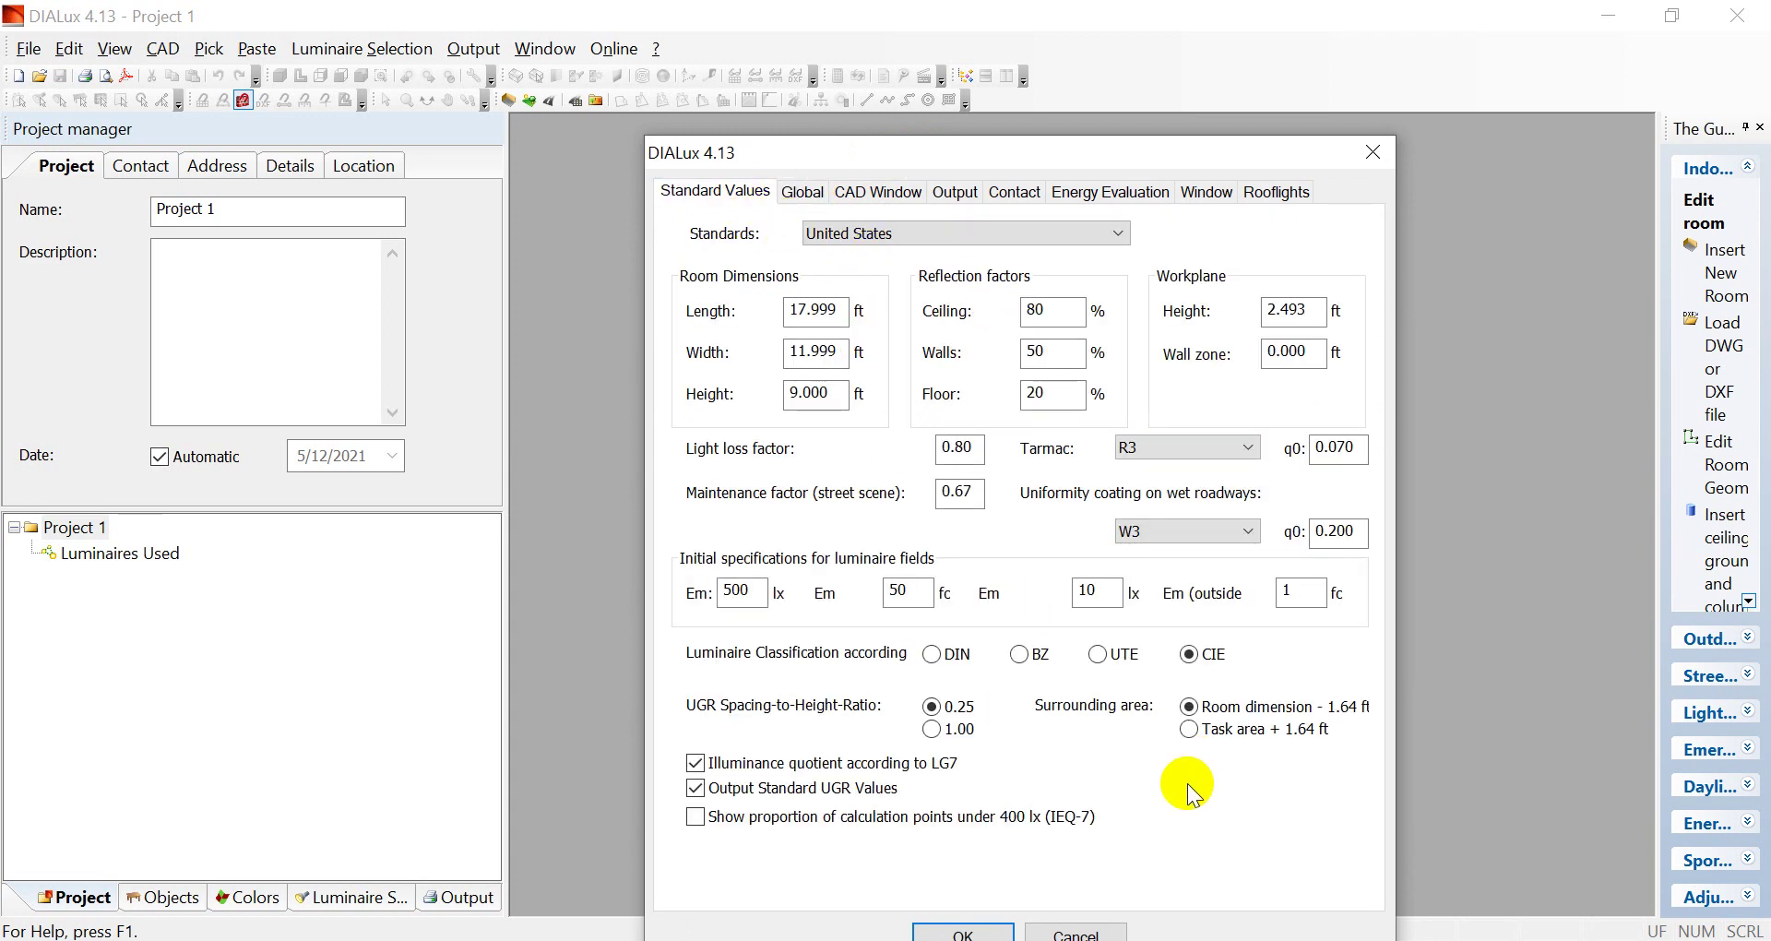
left_click(803, 192)
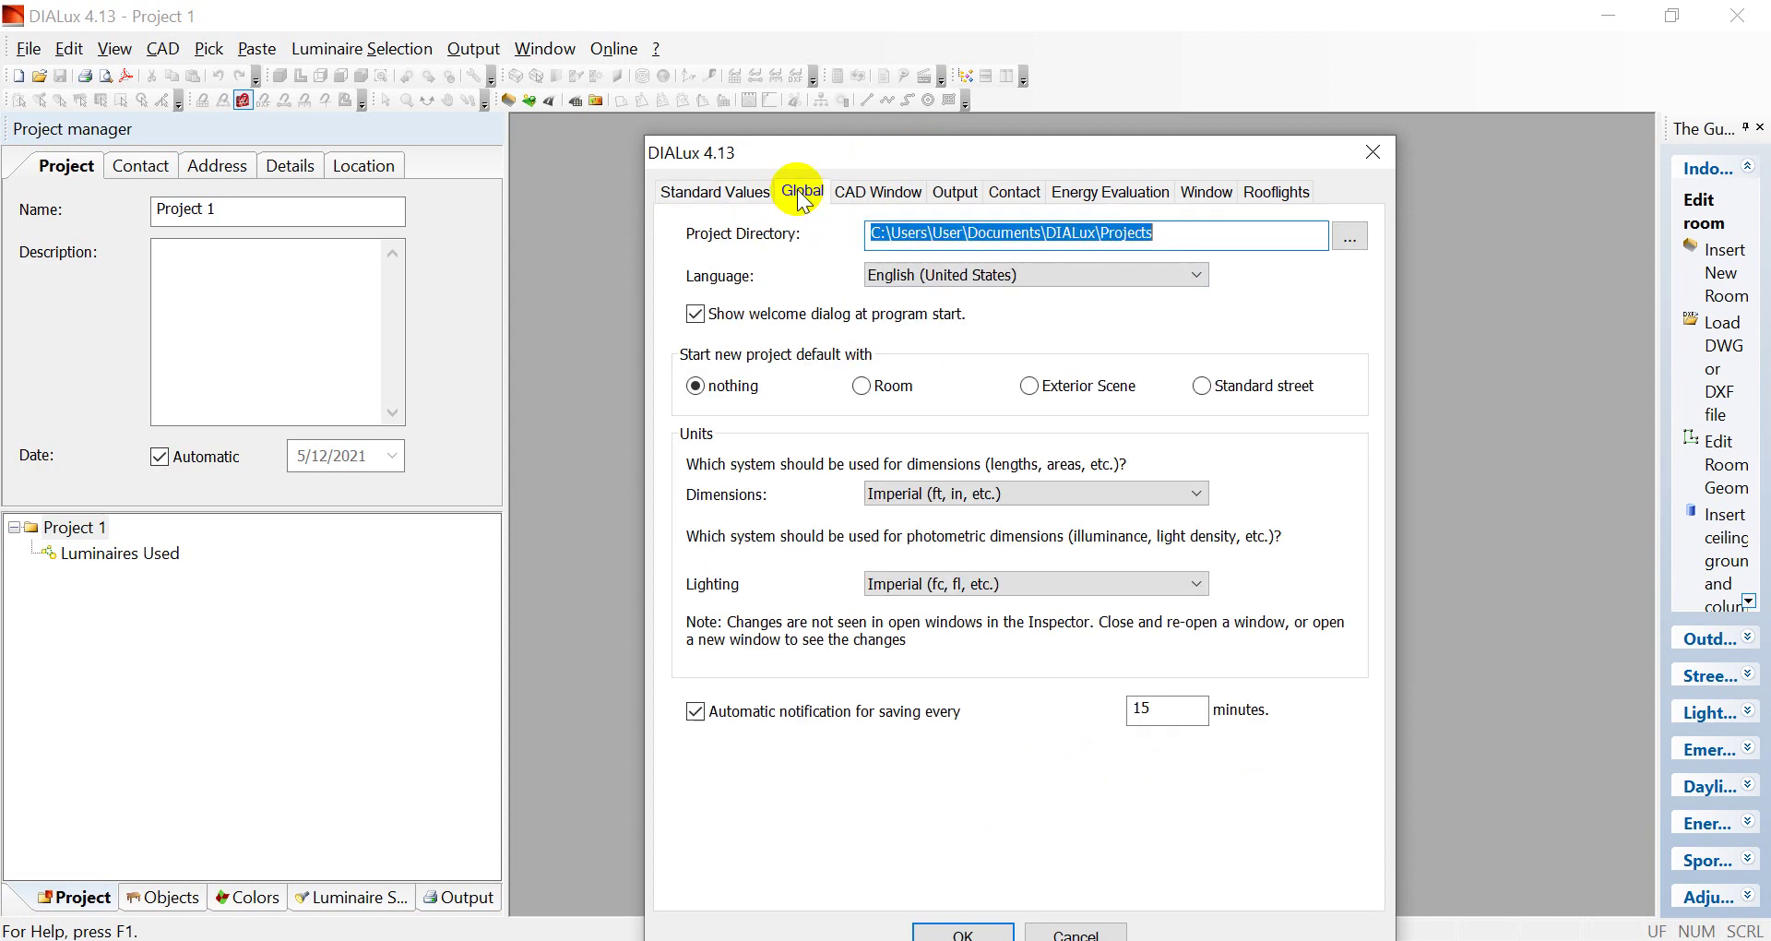
Start new projects with a room, using Metric (SI) dimensions and European (SI) lighting units
left_click(883, 402)
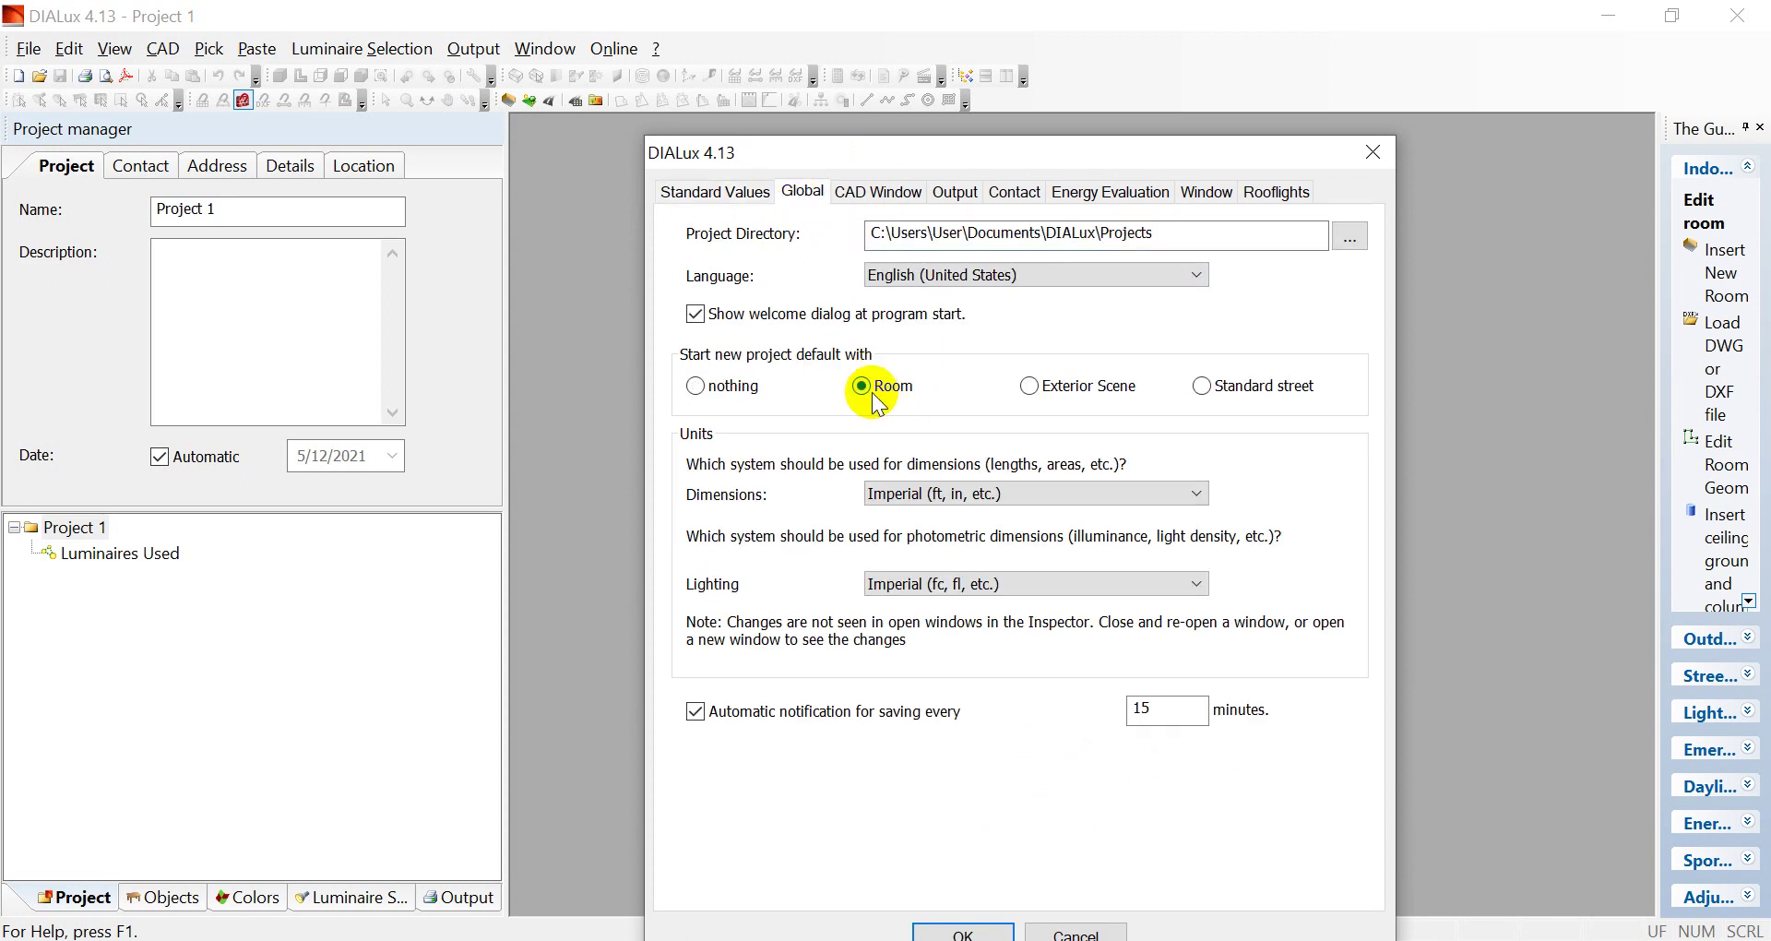
left_click(1102, 491)
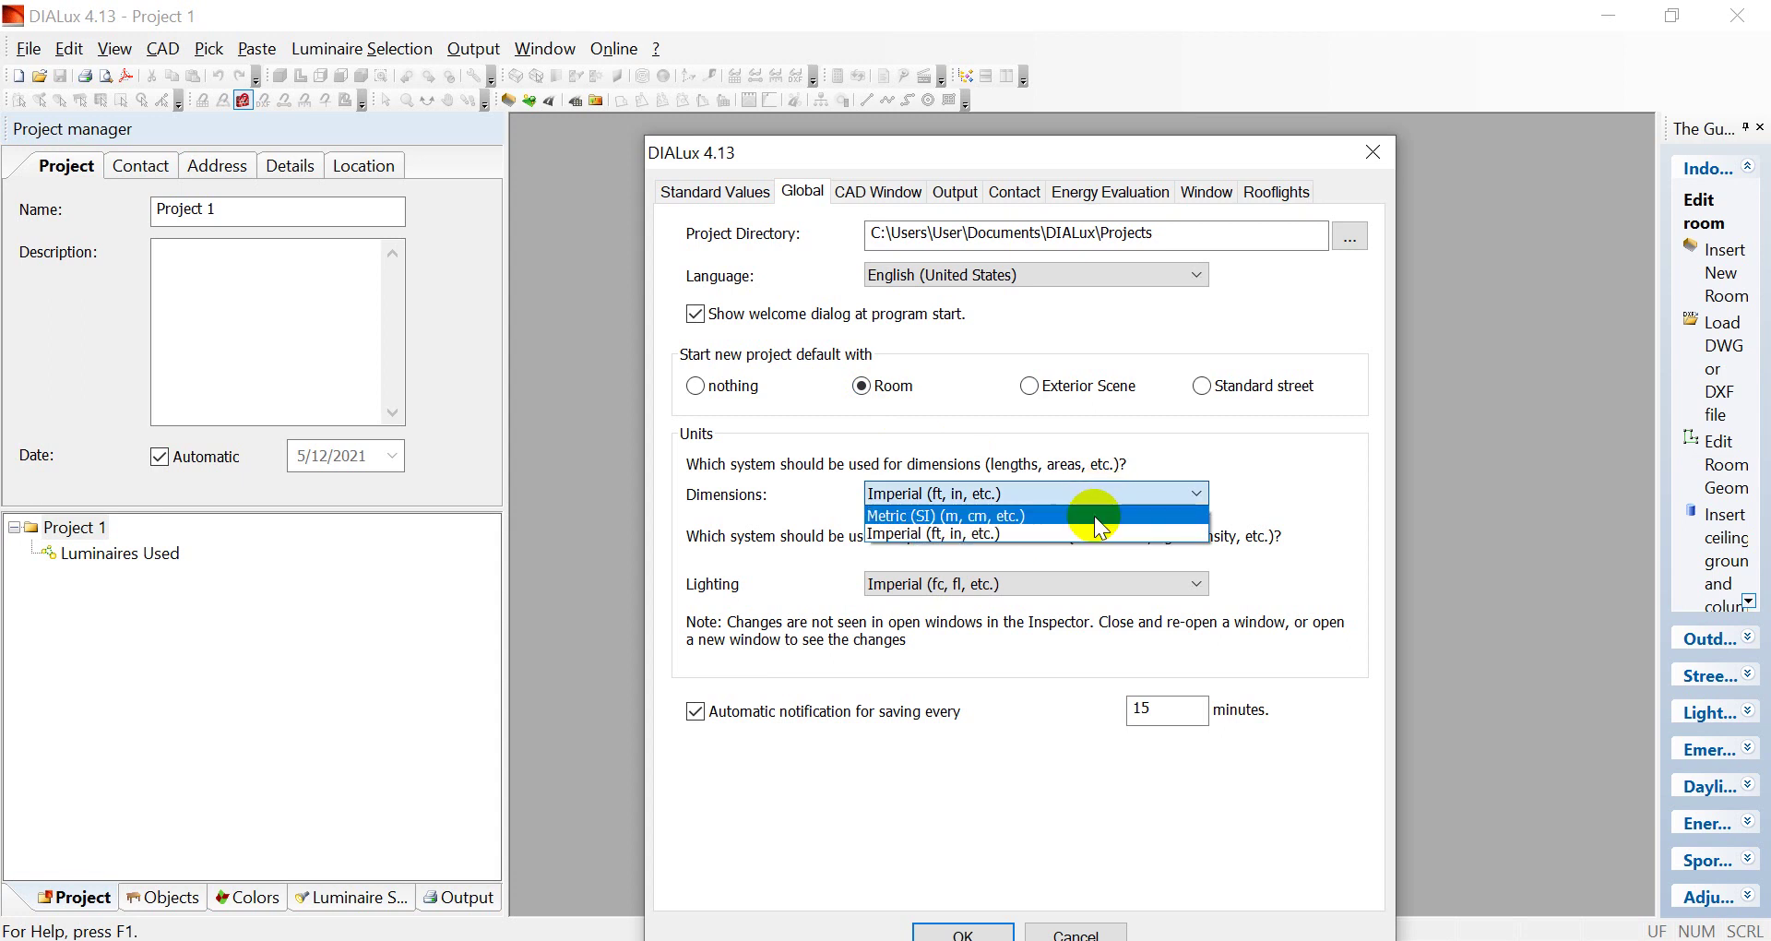
left_click(1094, 516)
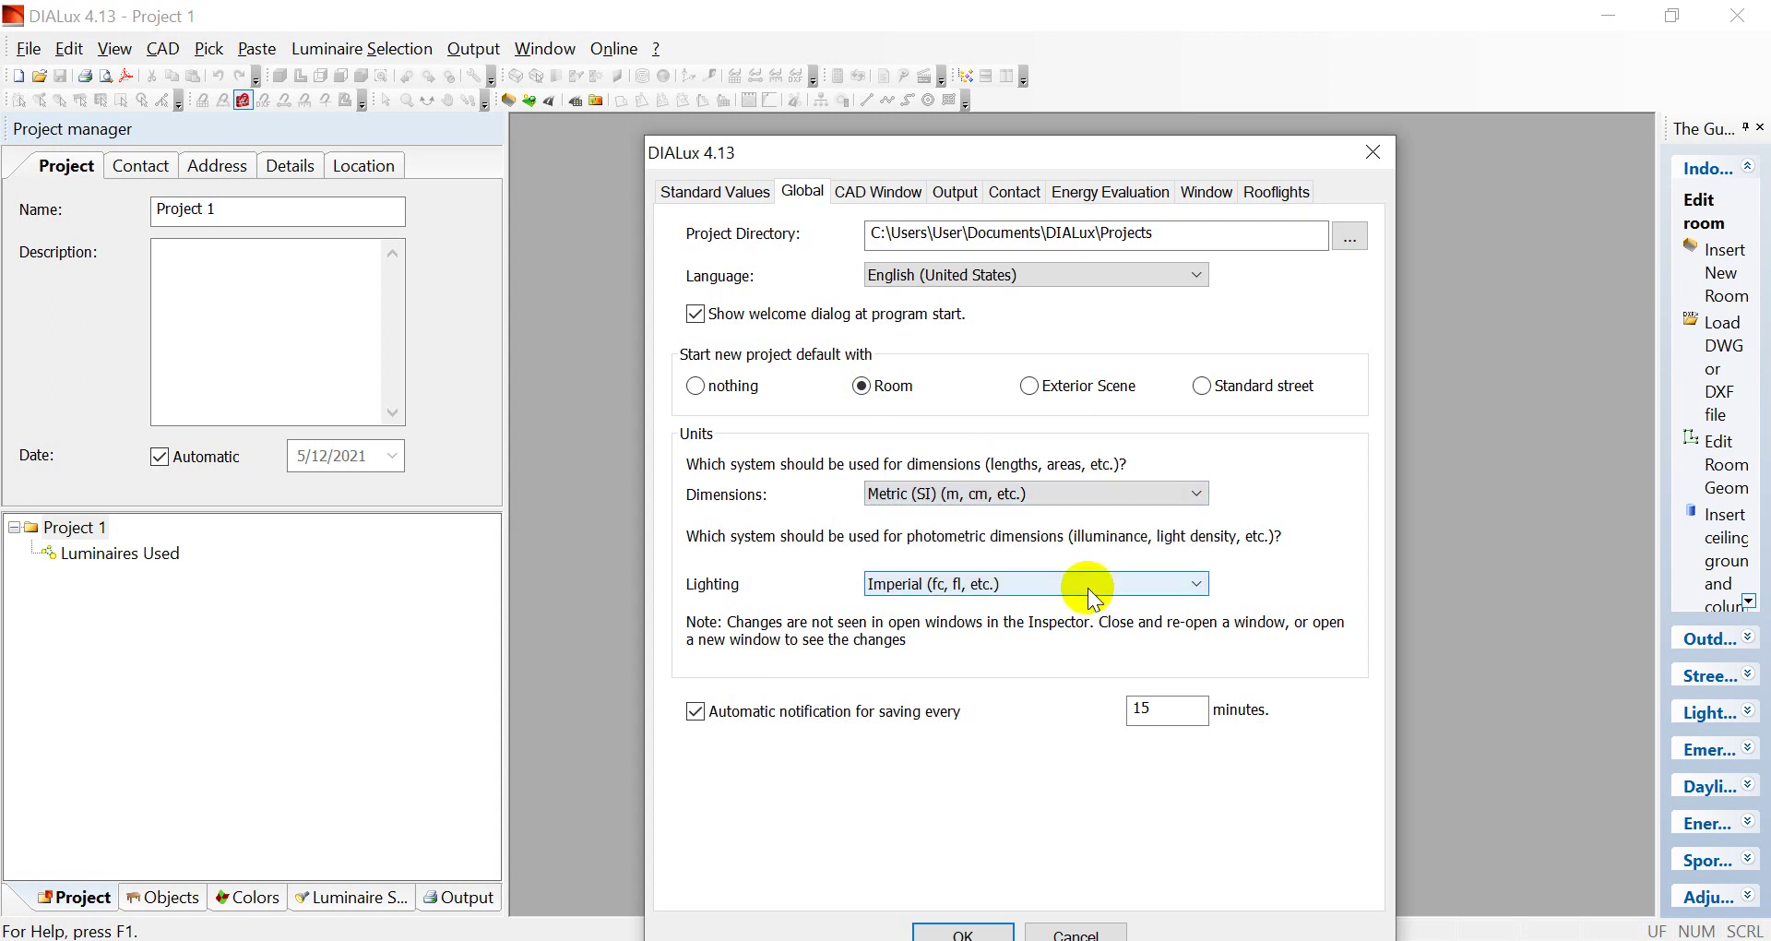
left_click(1040, 590)
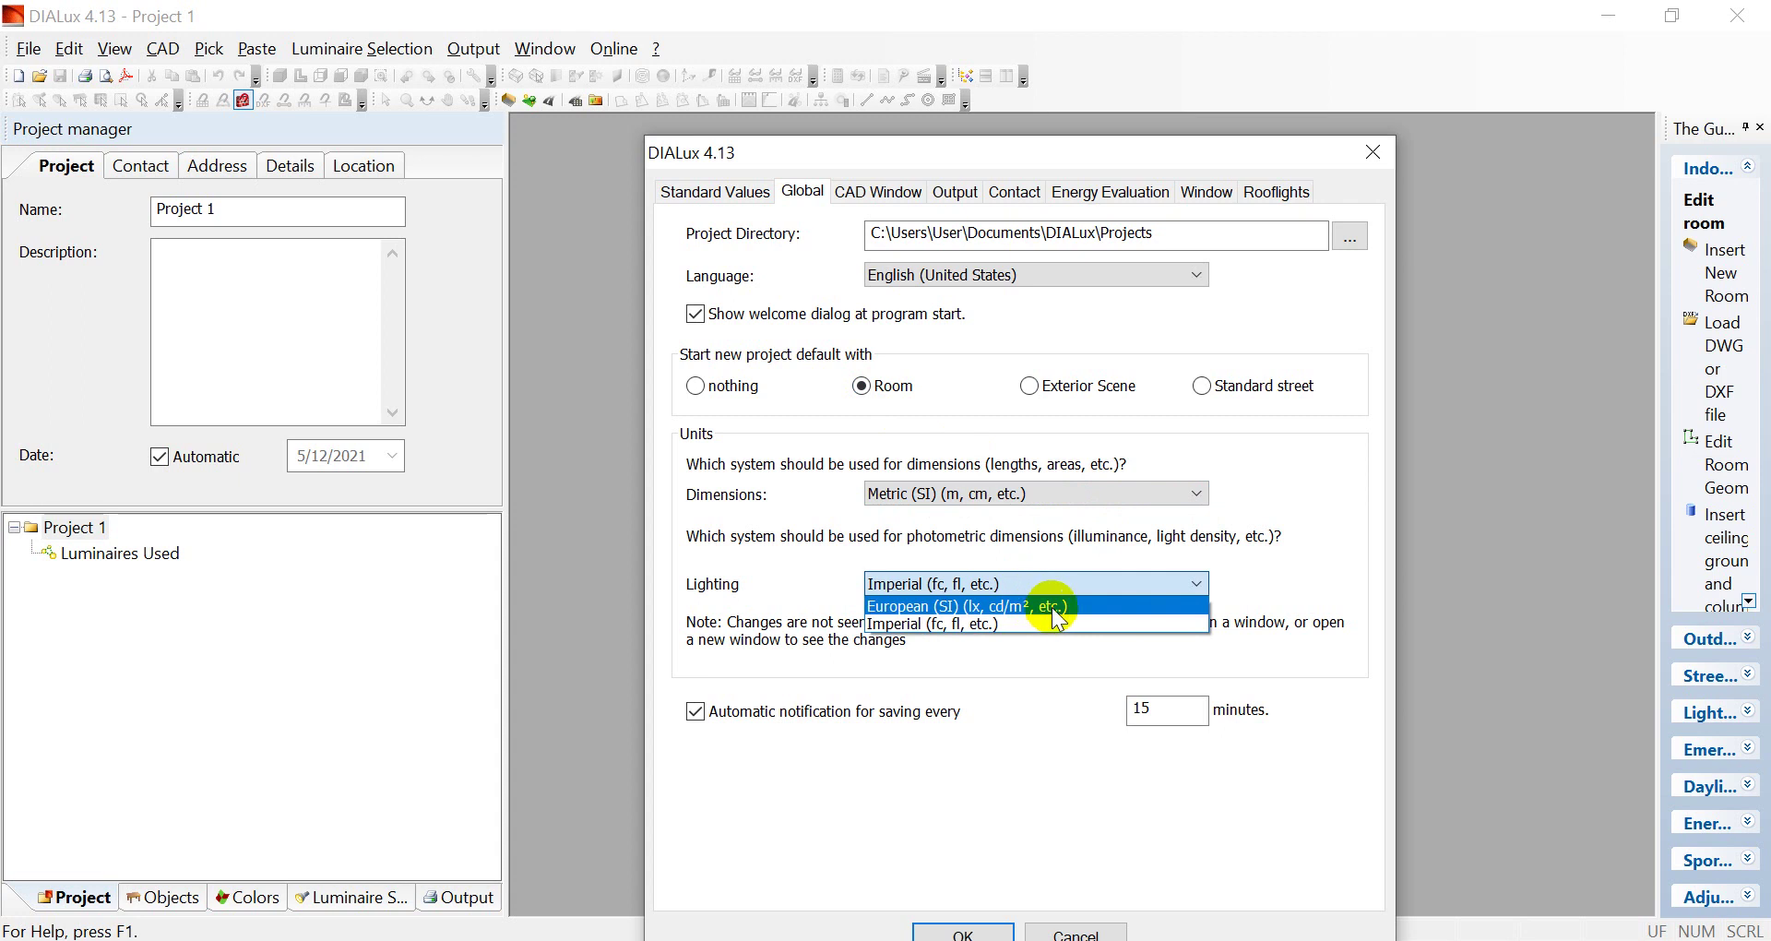
left_click(1048, 606)
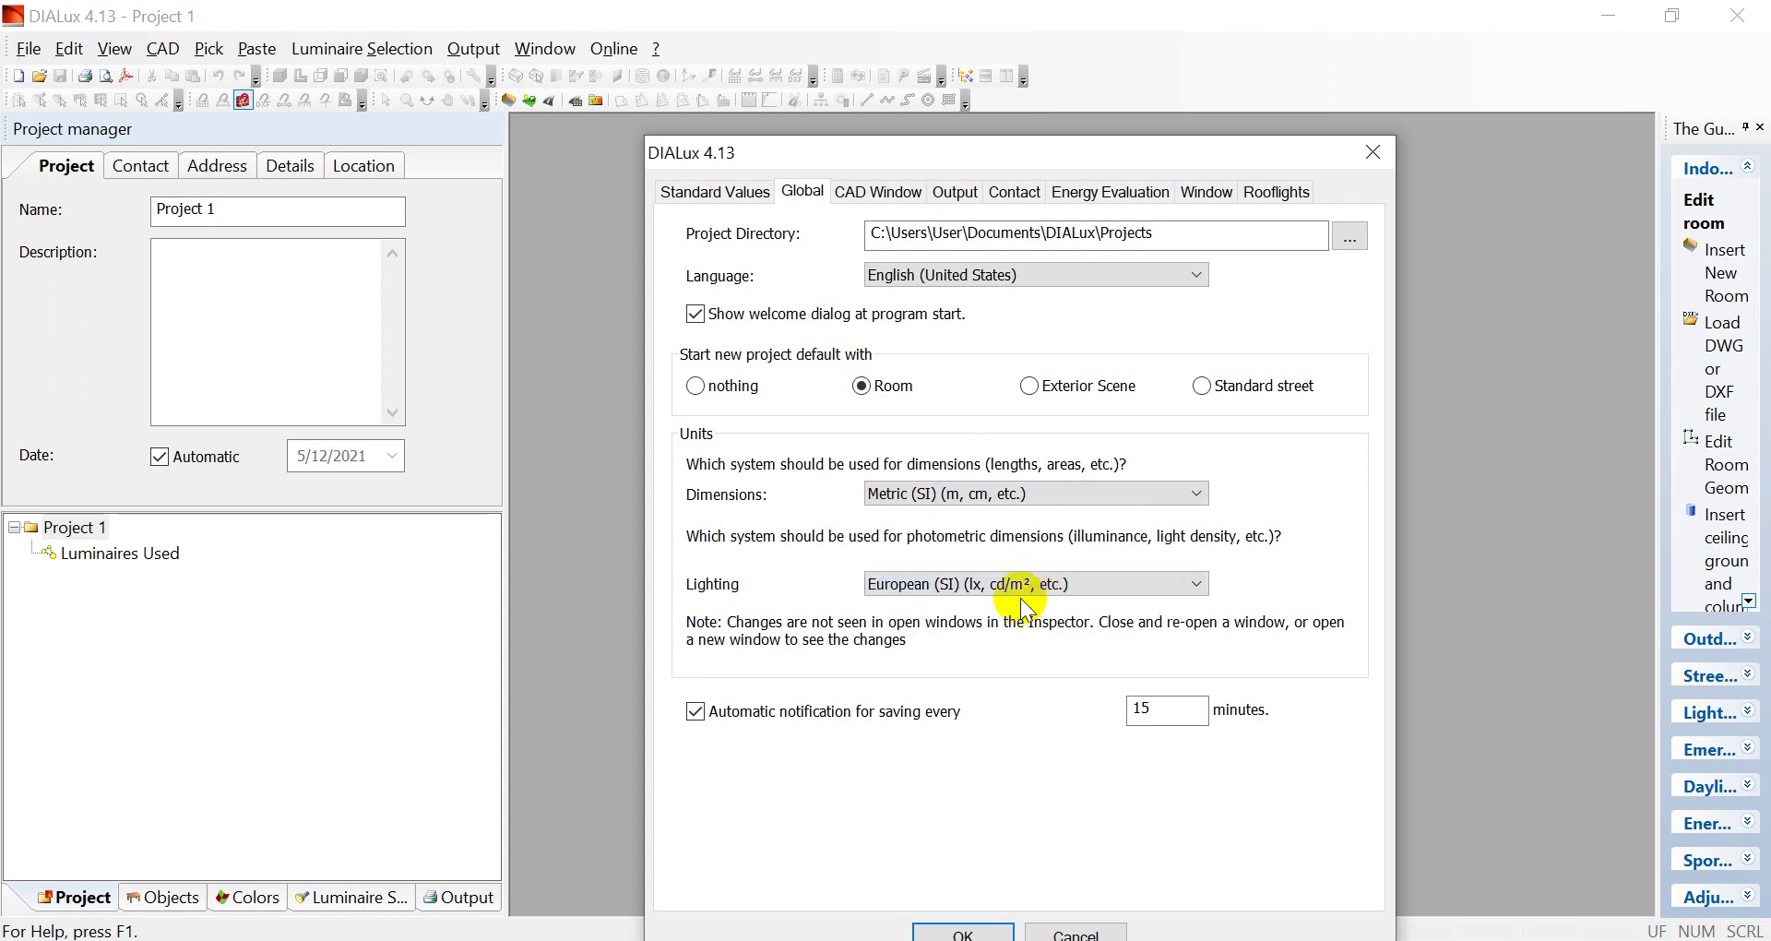
left_click(1061, 585)
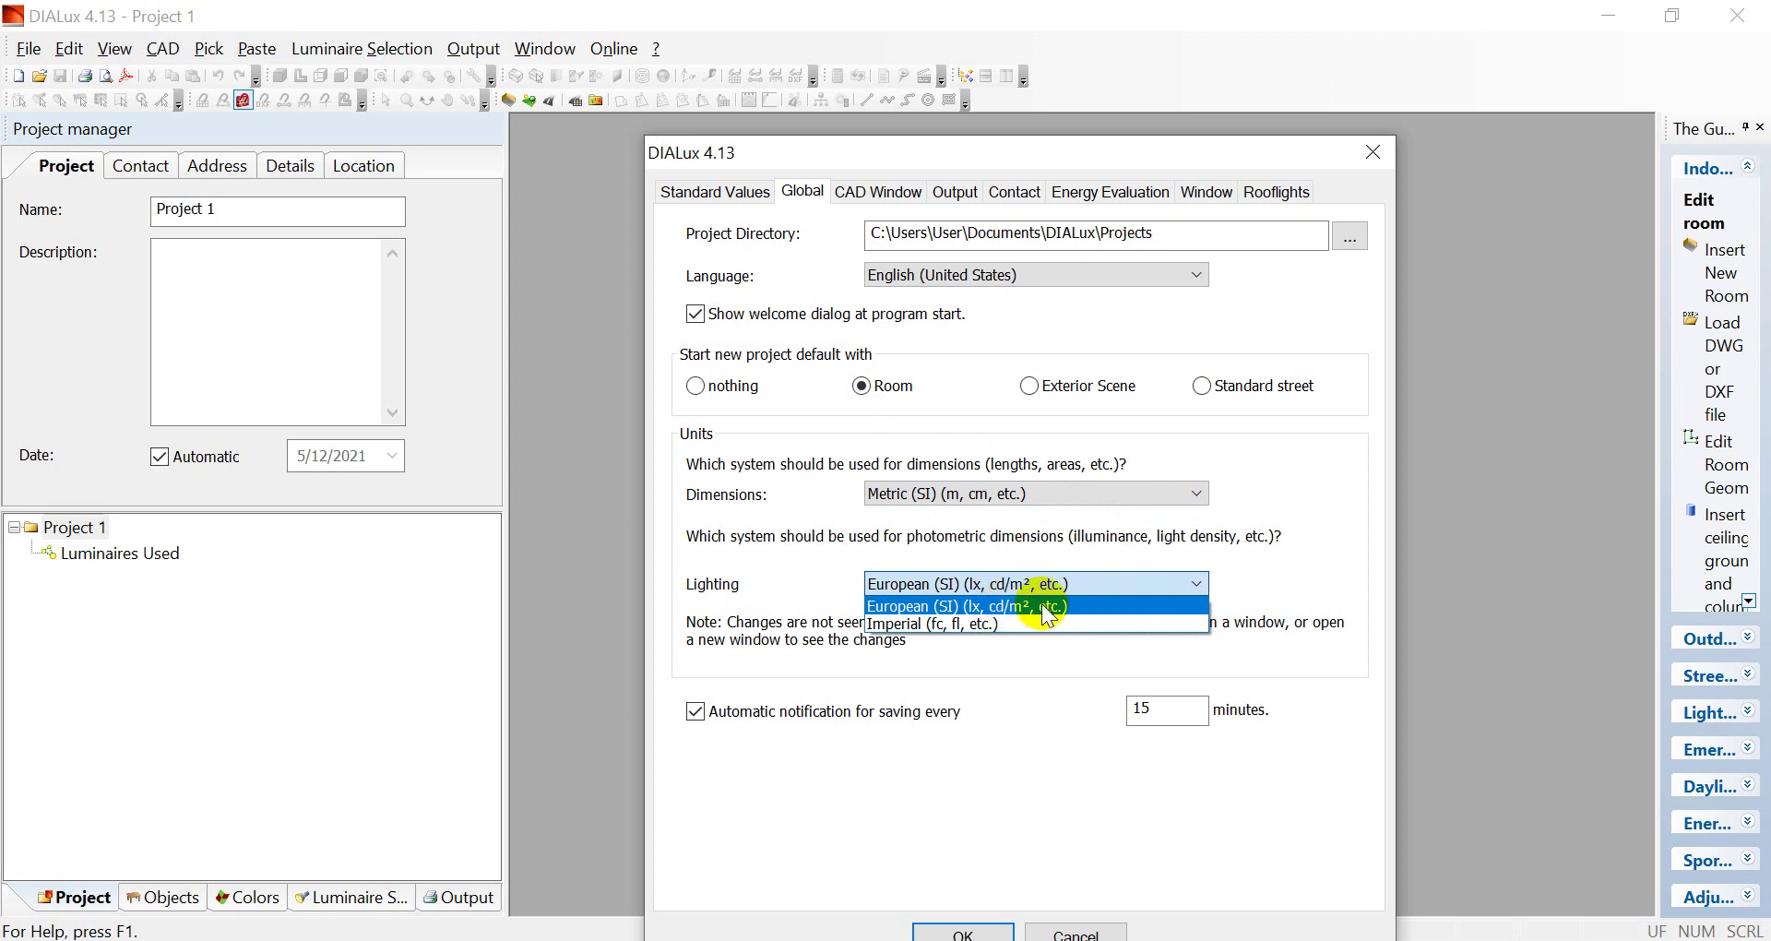
left_click(1047, 607)
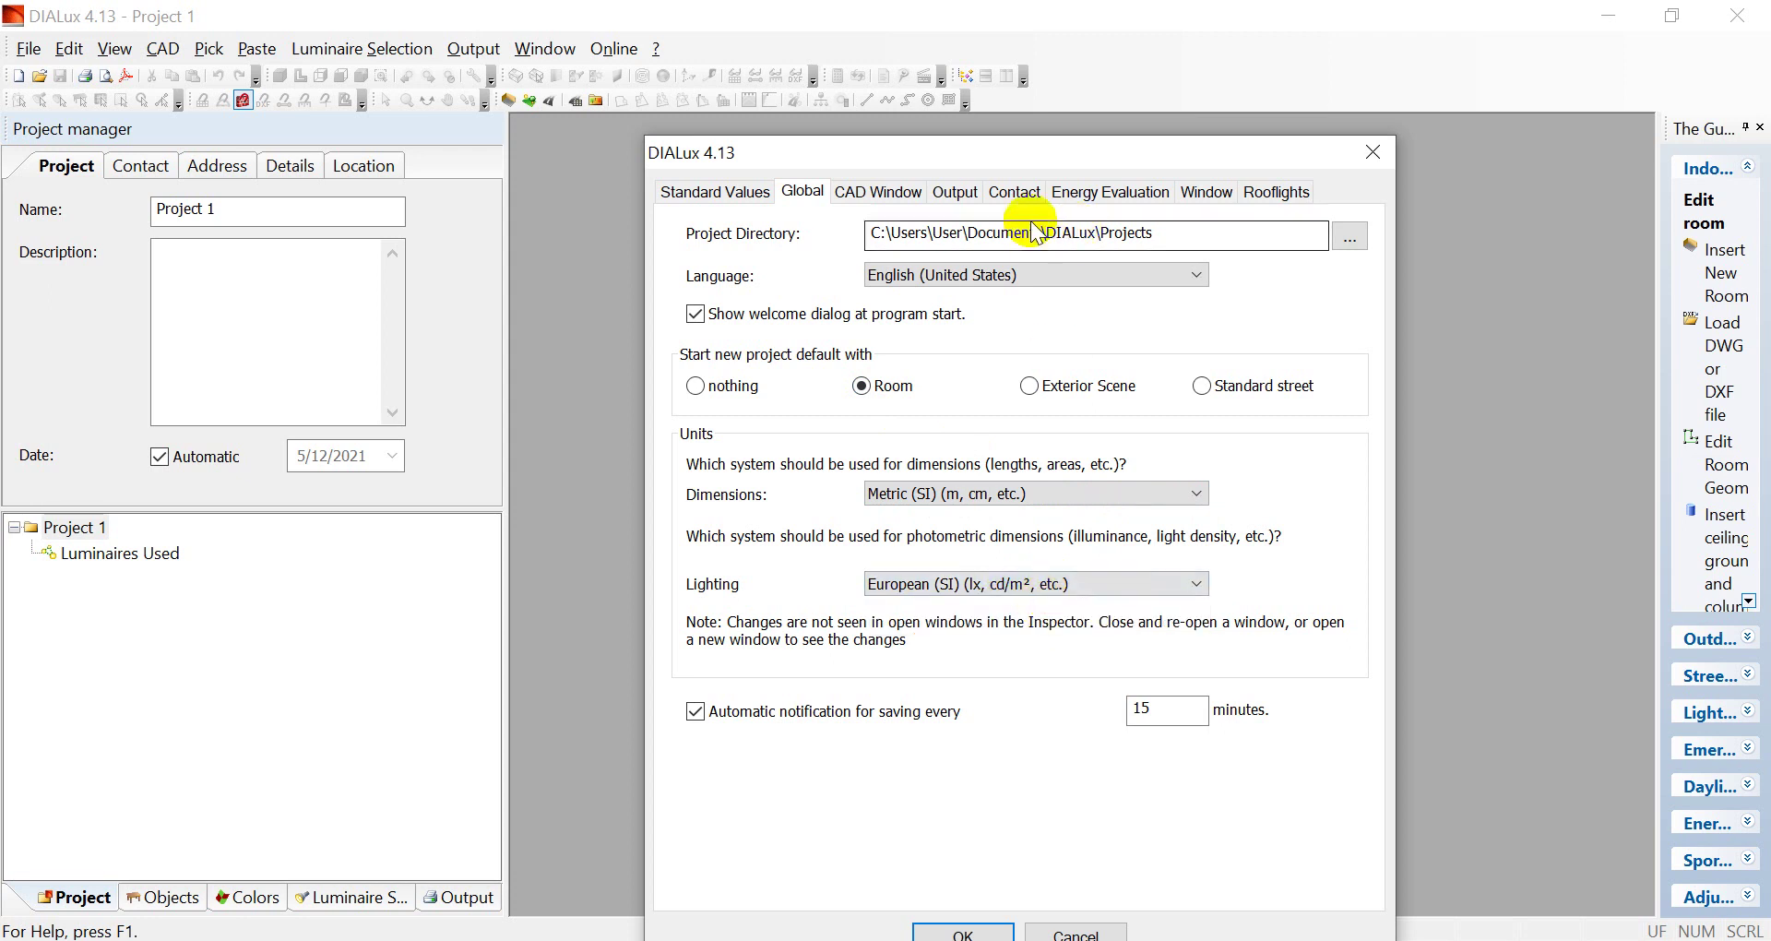
left_click(901, 192)
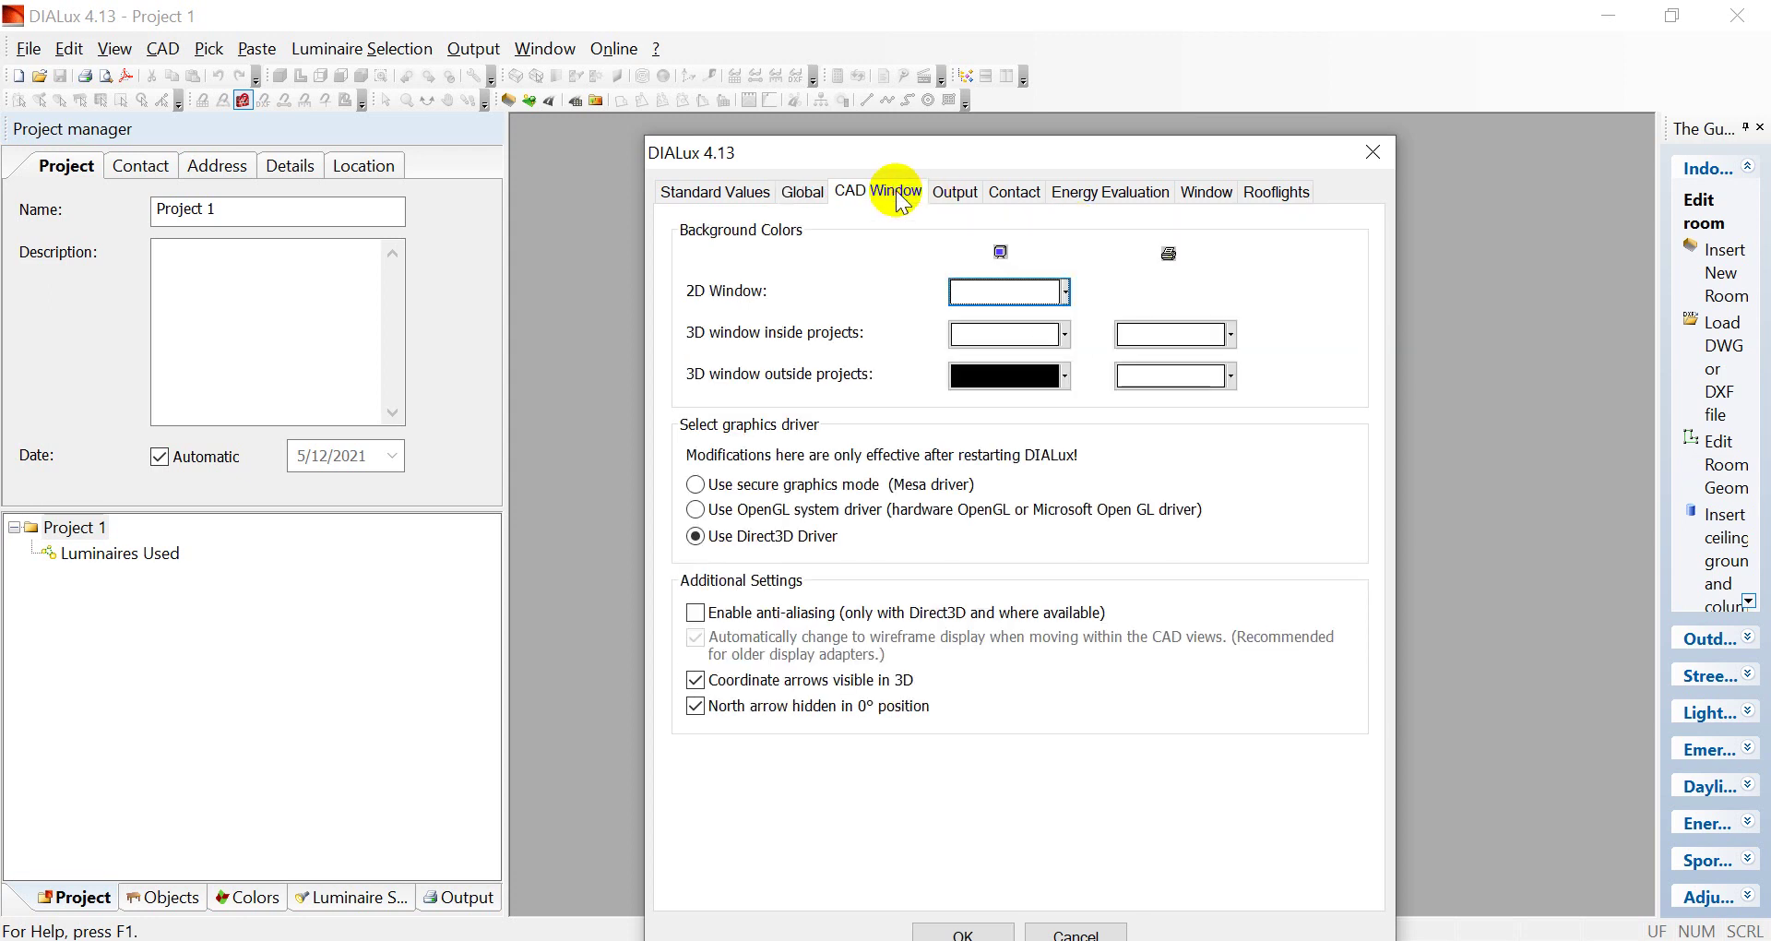
Set the 3D inside-projects background colour to grey
left_click(1065, 292)
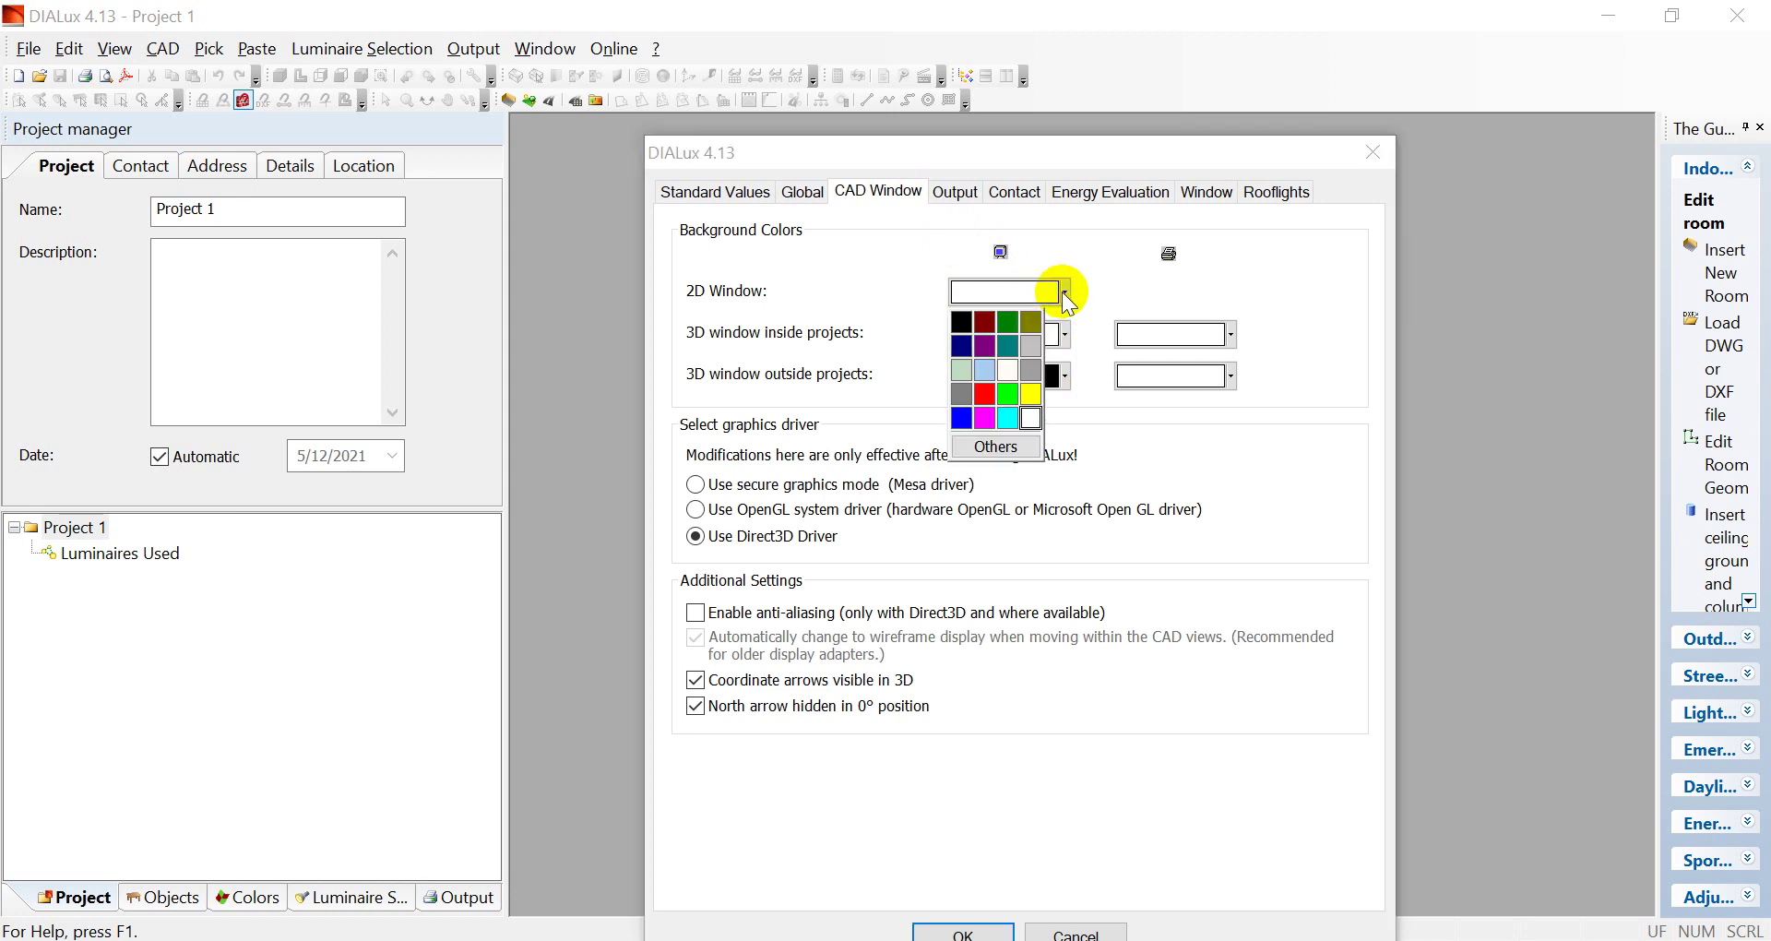
left_click(985, 371)
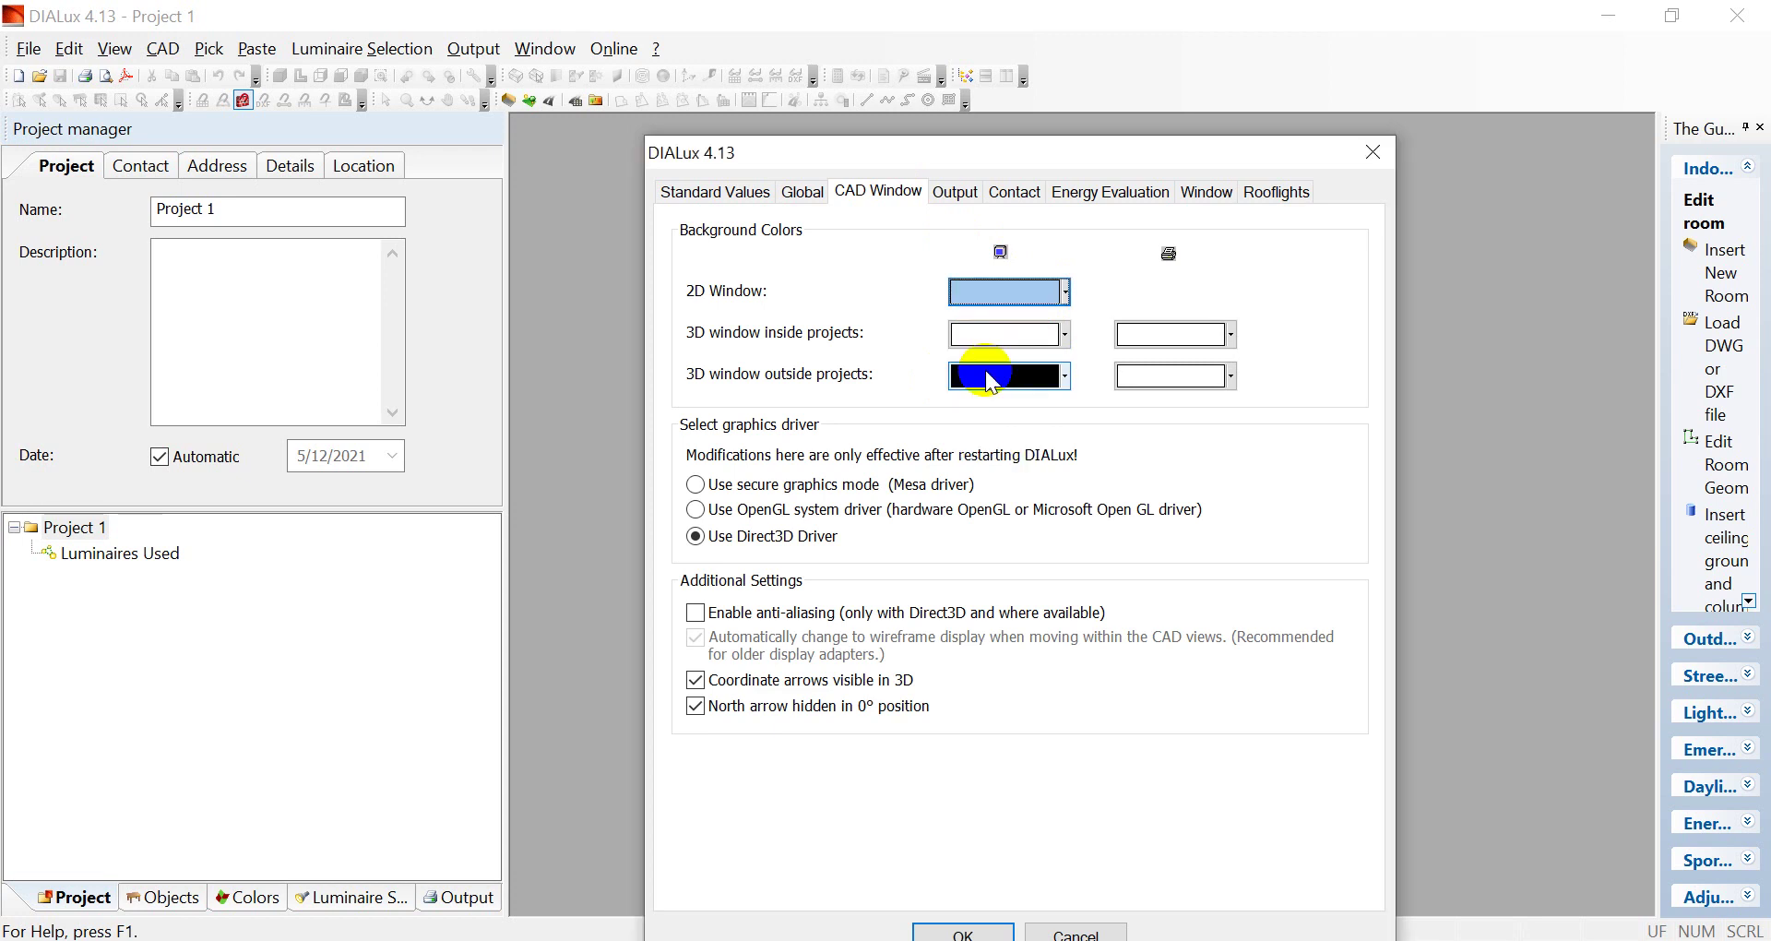
left_click(1065, 293)
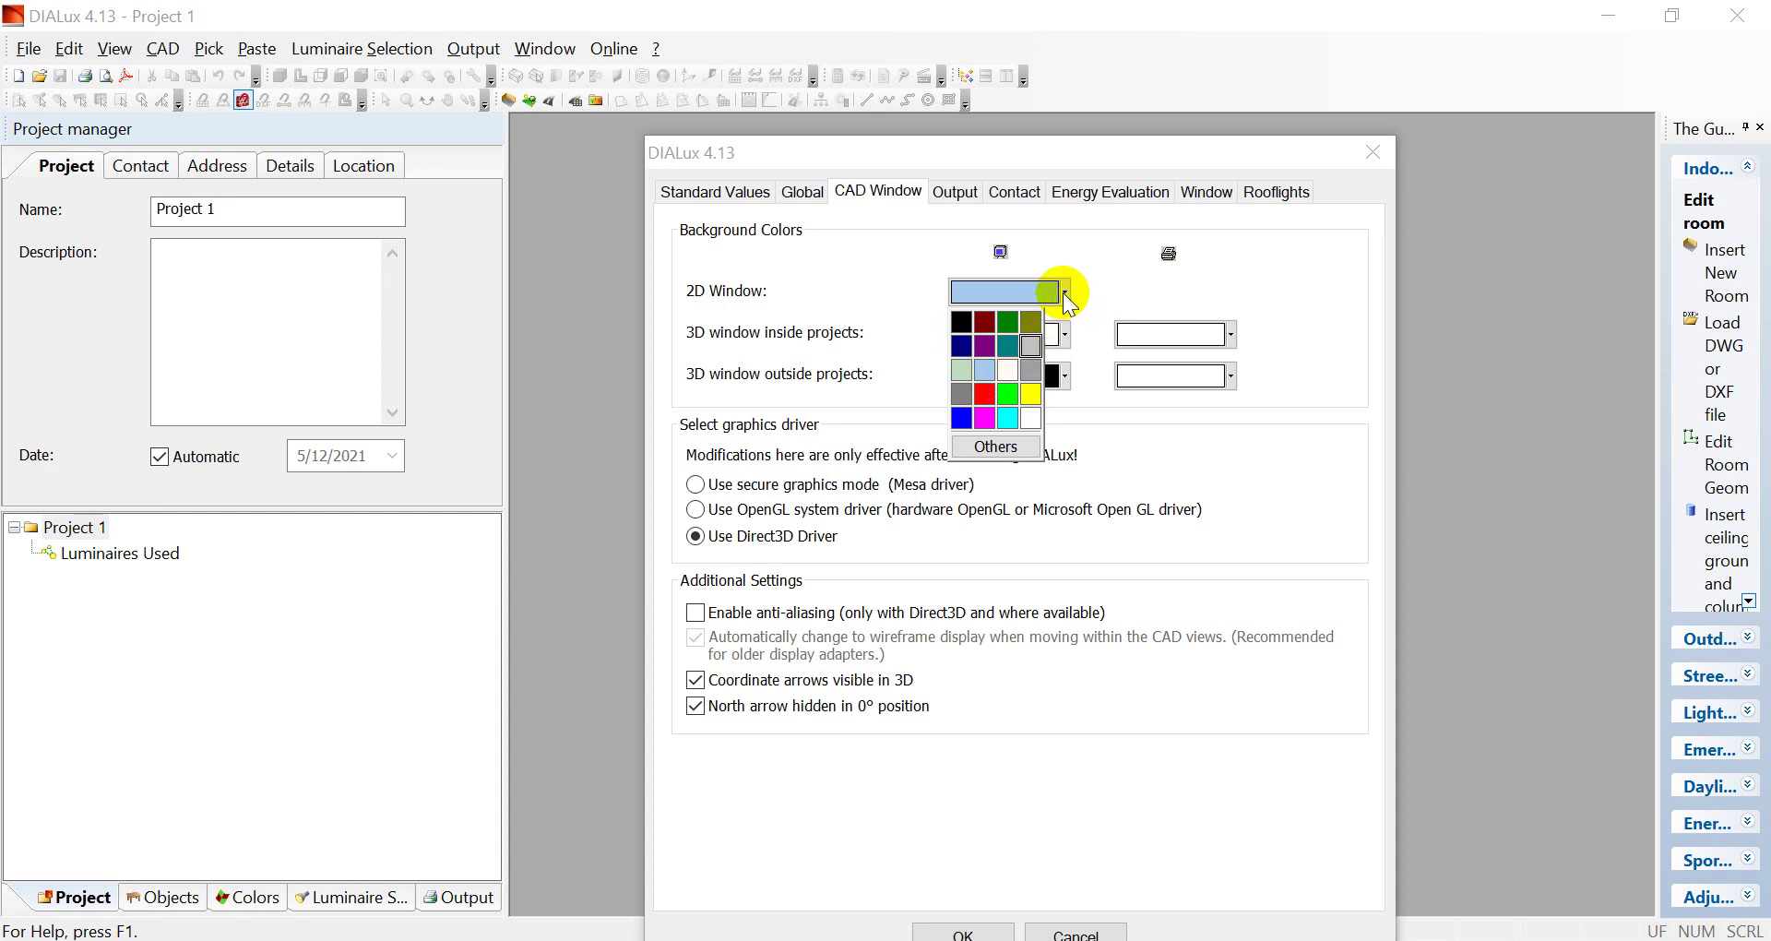
left_click(1065, 334)
left_click(1066, 335)
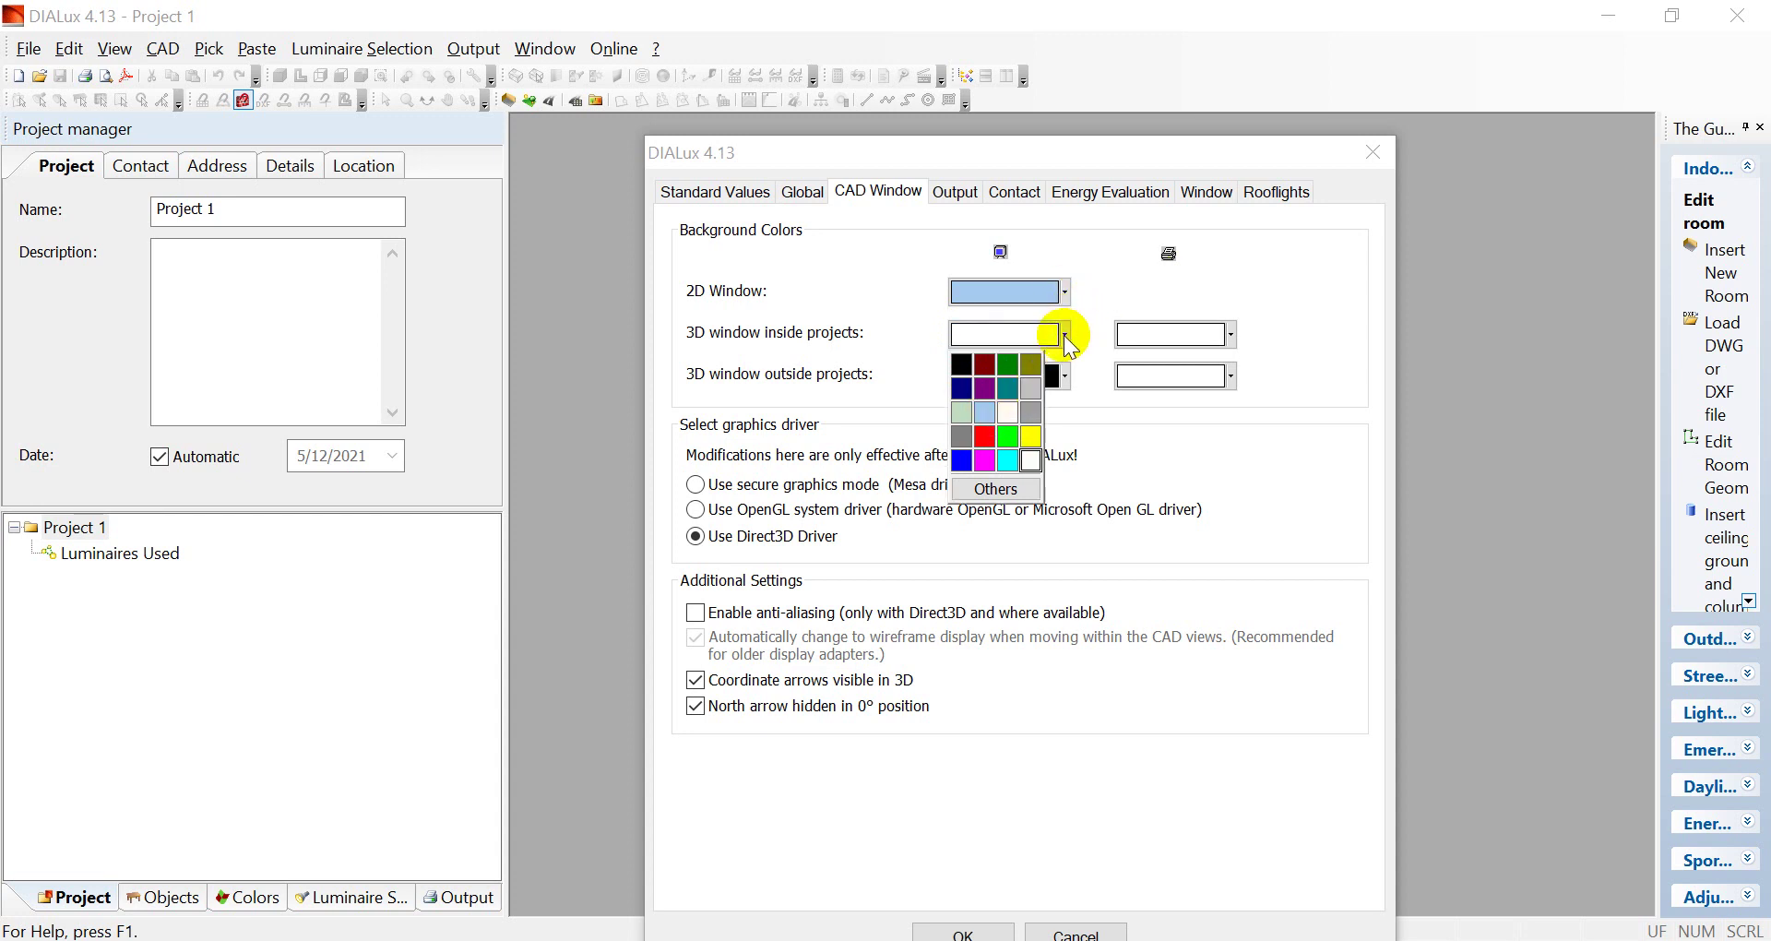
left_click(1032, 393)
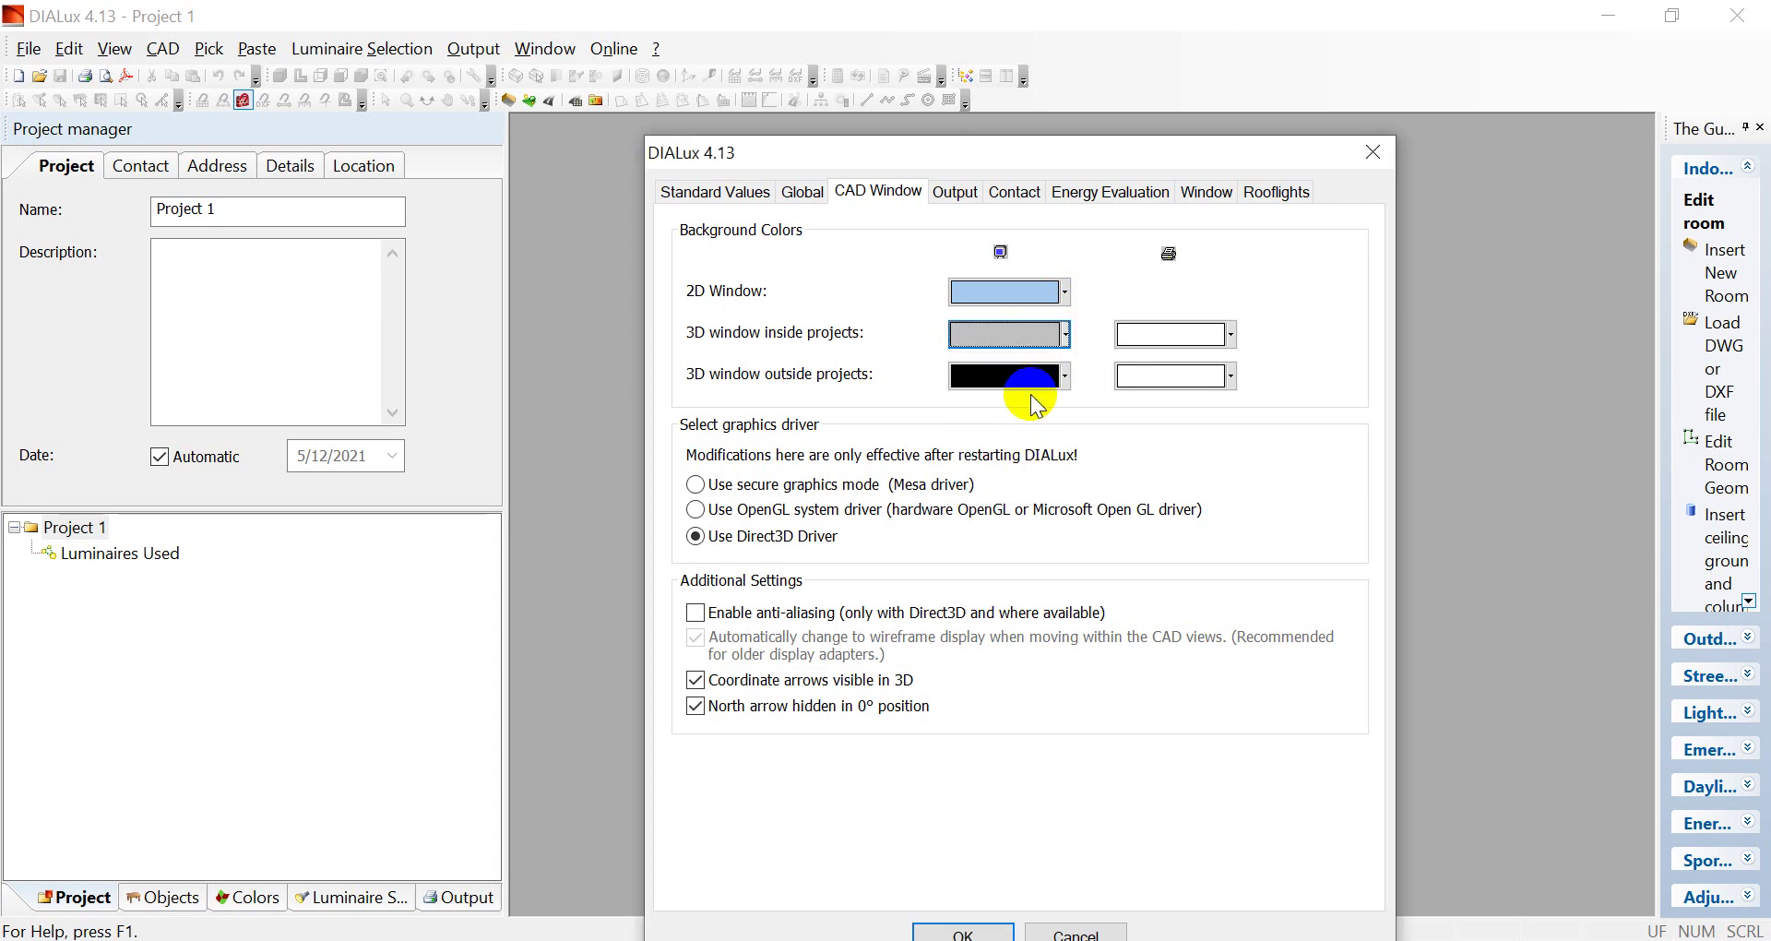
Make the 2D and 3D outside-projects backgrounds grey, leaving print colours white
left_click(1062, 291)
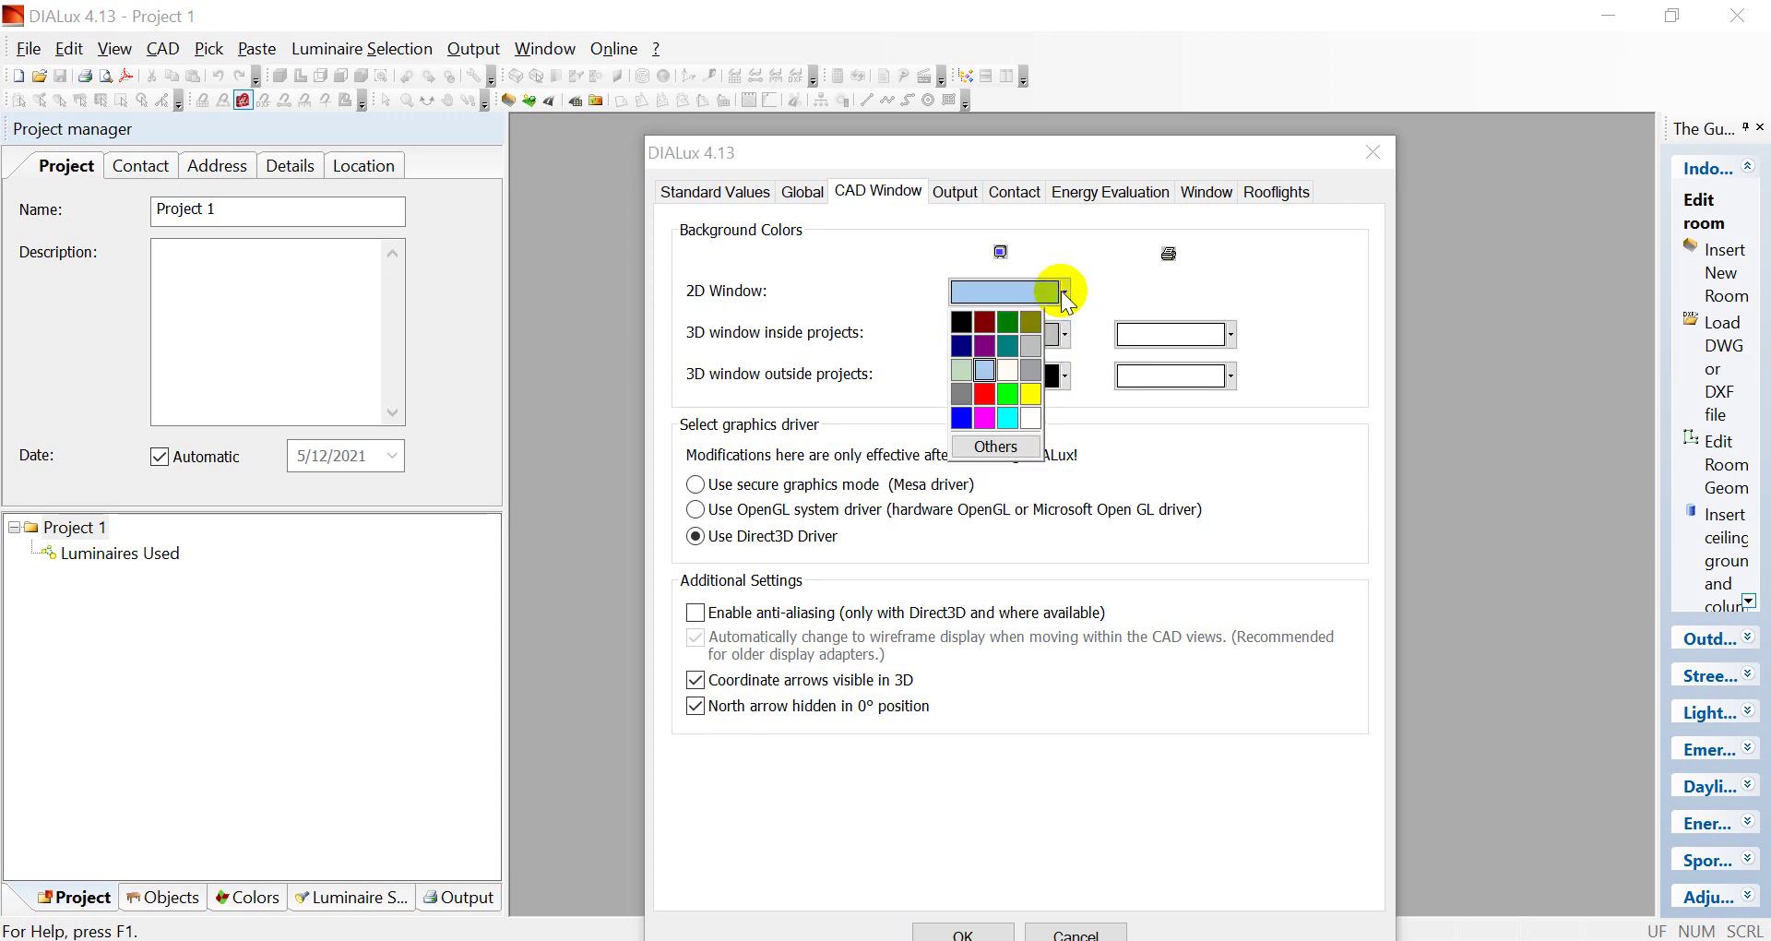
left_click(1031, 346)
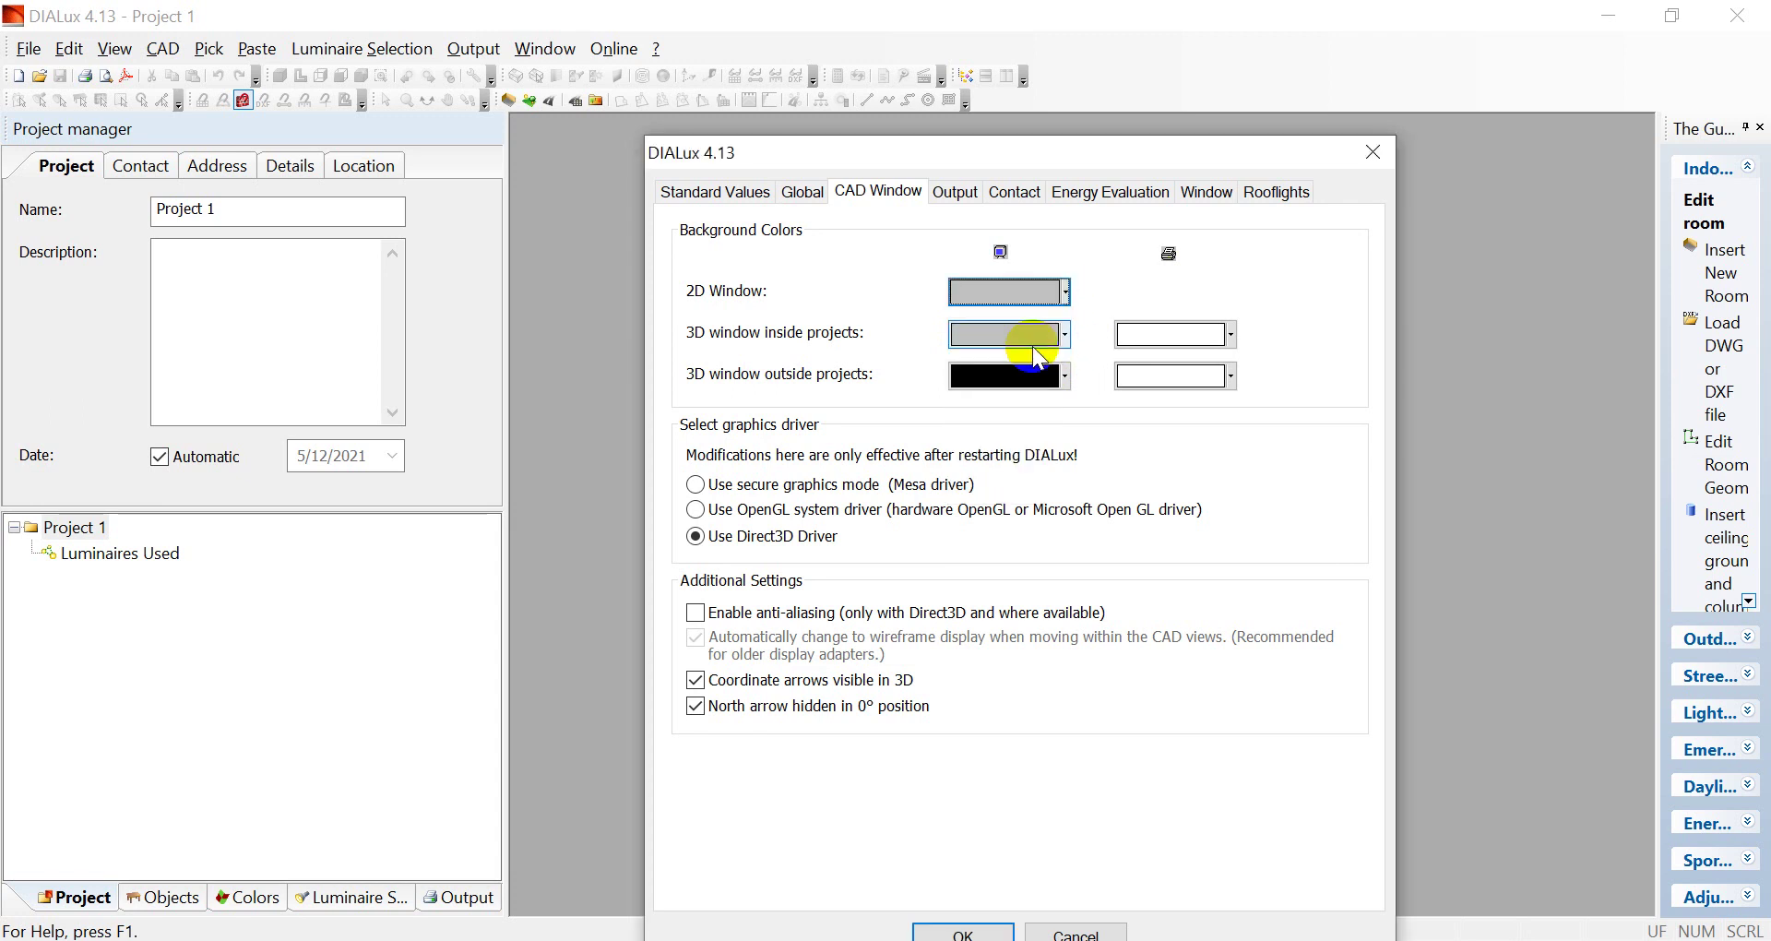
left_click(1068, 380)
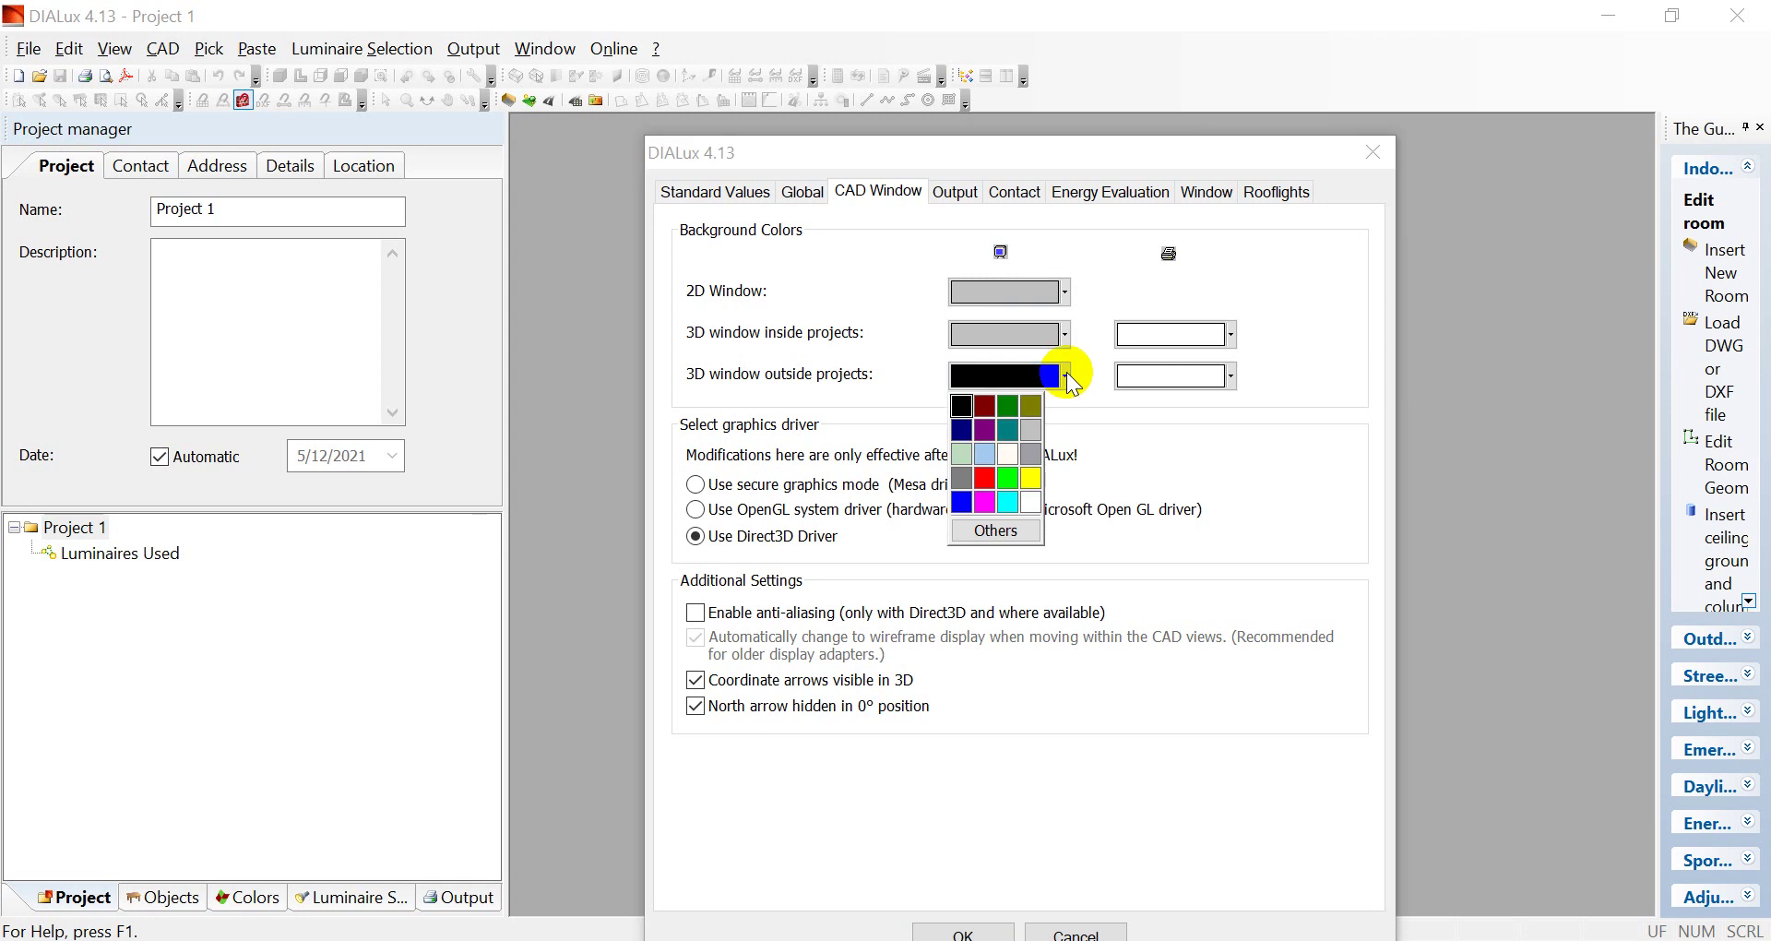
left_click(1031, 430)
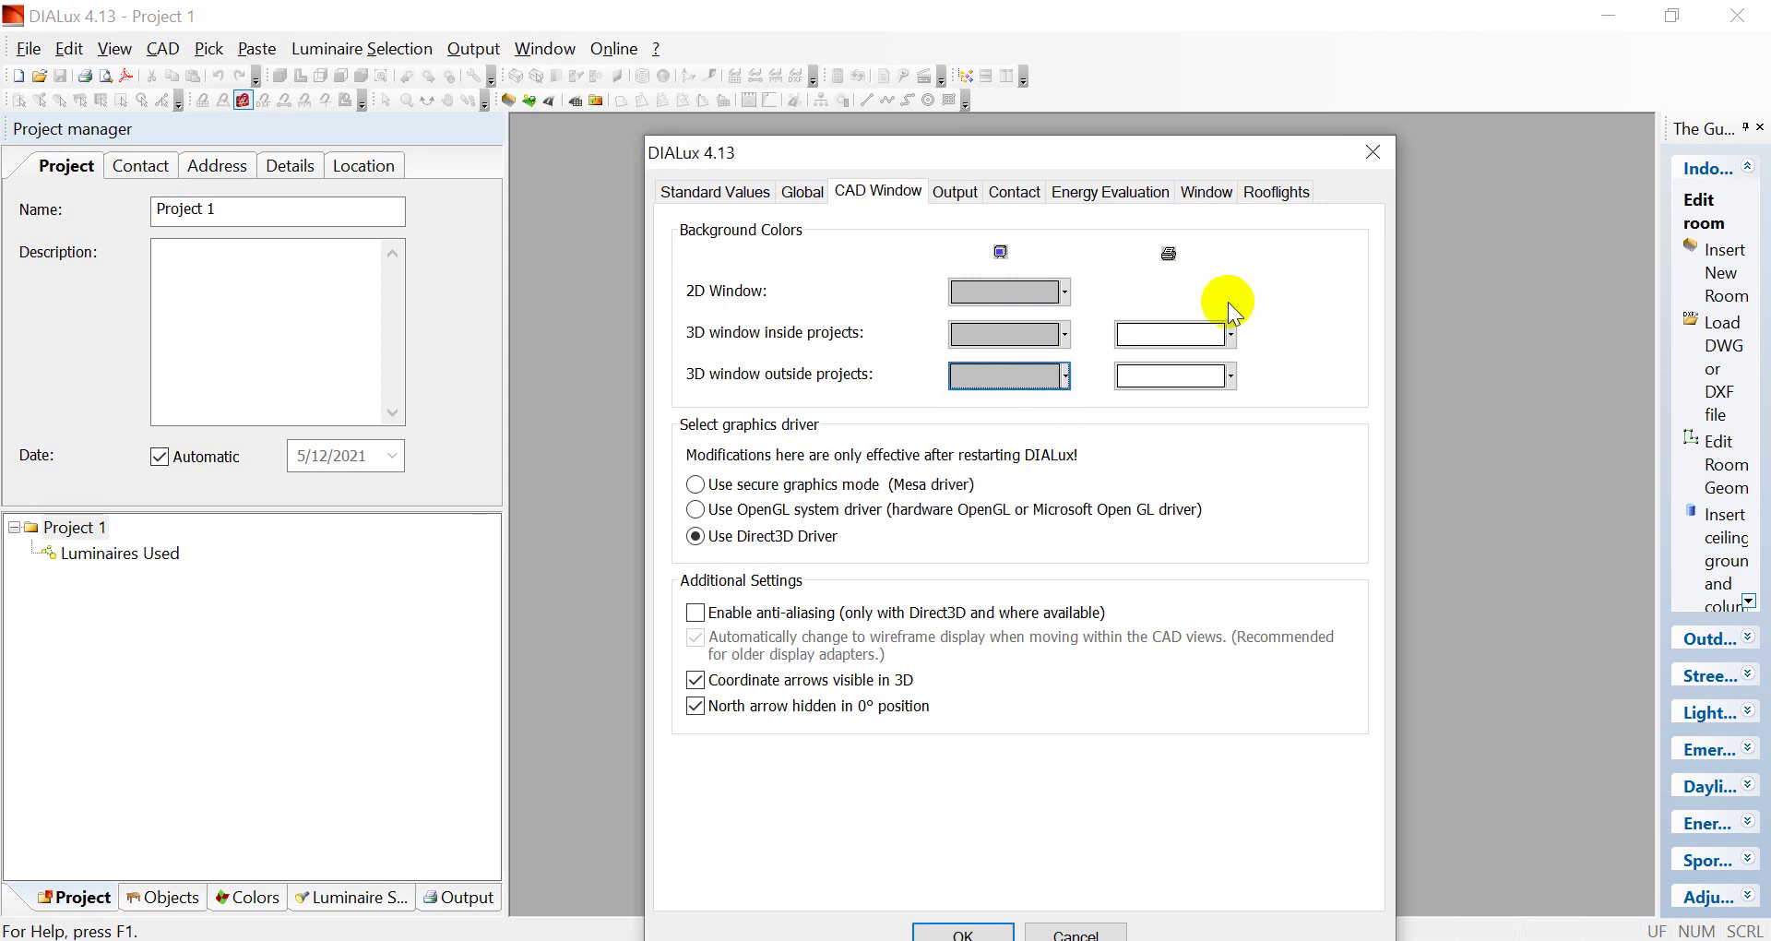
left_click(1230, 336)
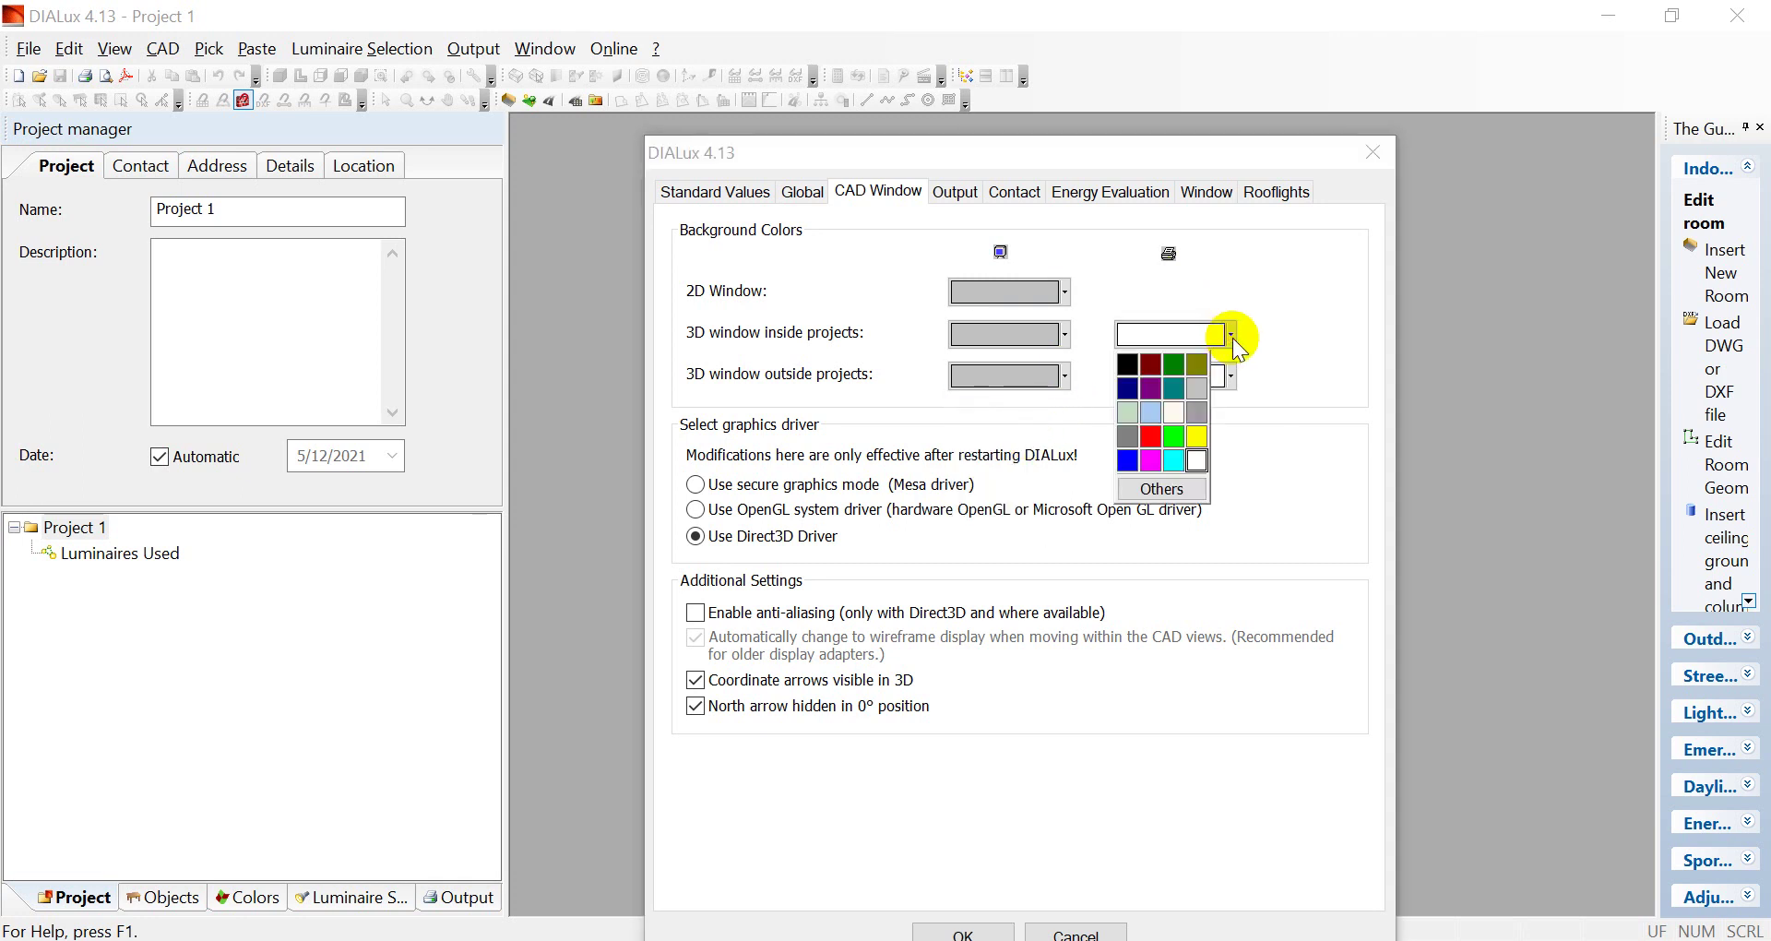
left_click(1231, 376)
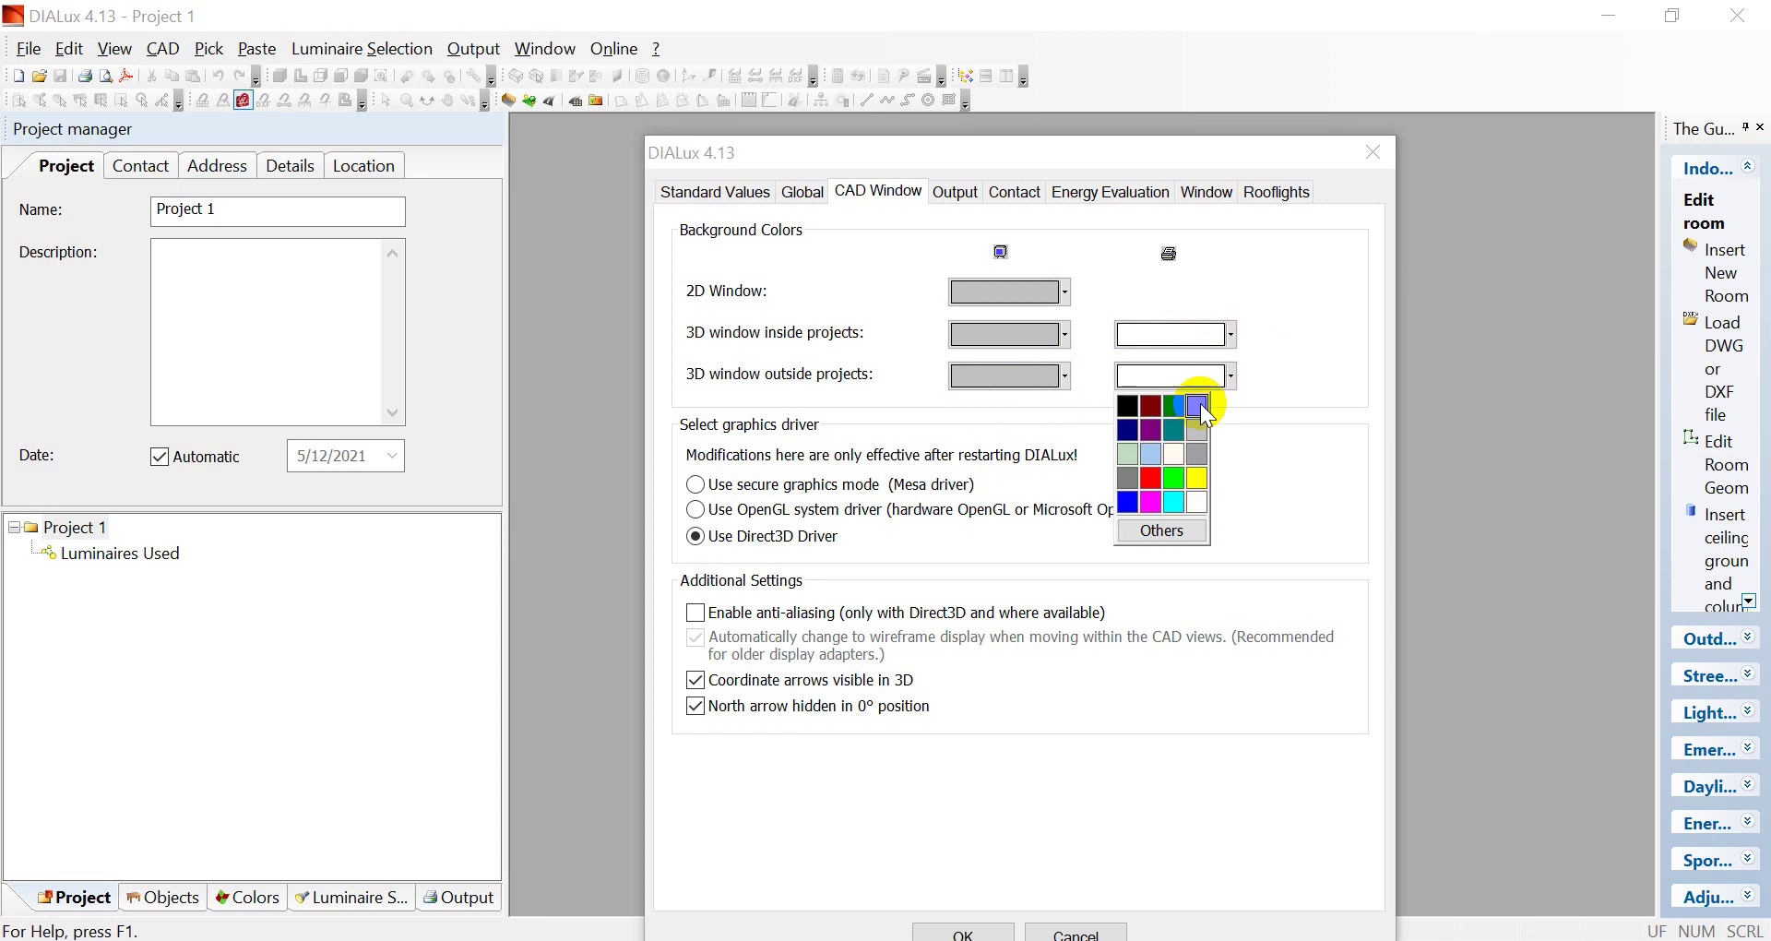
left_click(1278, 452)
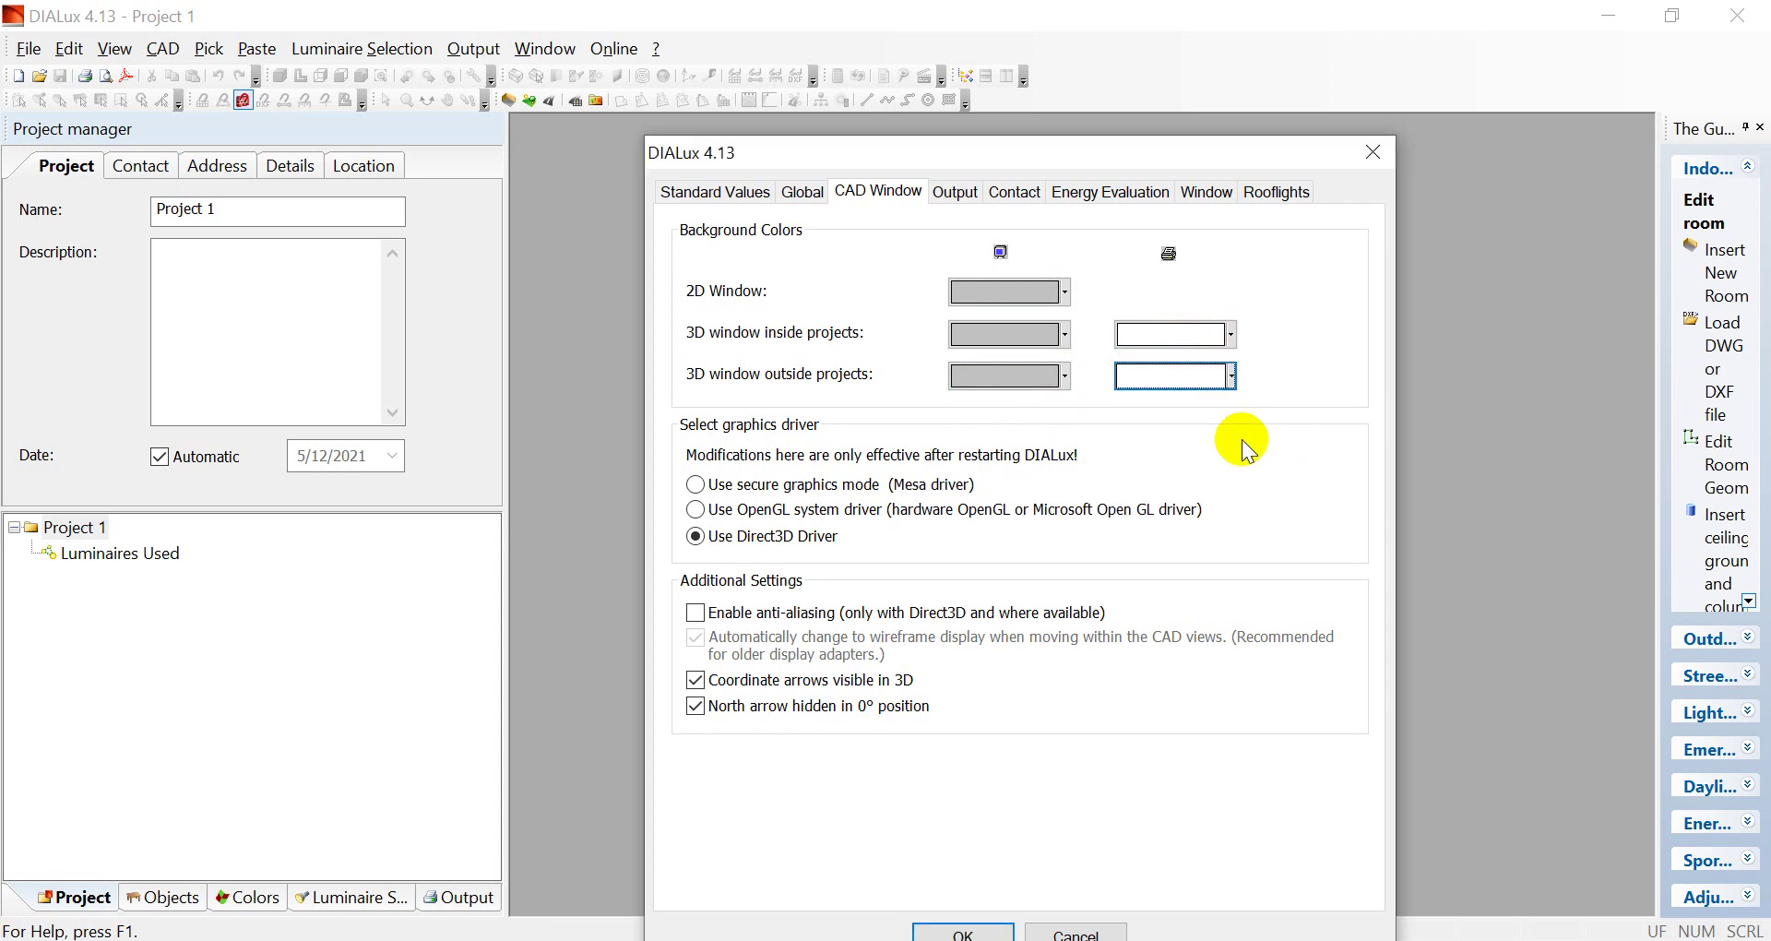
Review the Output, Contact, Energy Evaluation, Window and Rooflights option pages, then confirm with OK
left_click(964, 195)
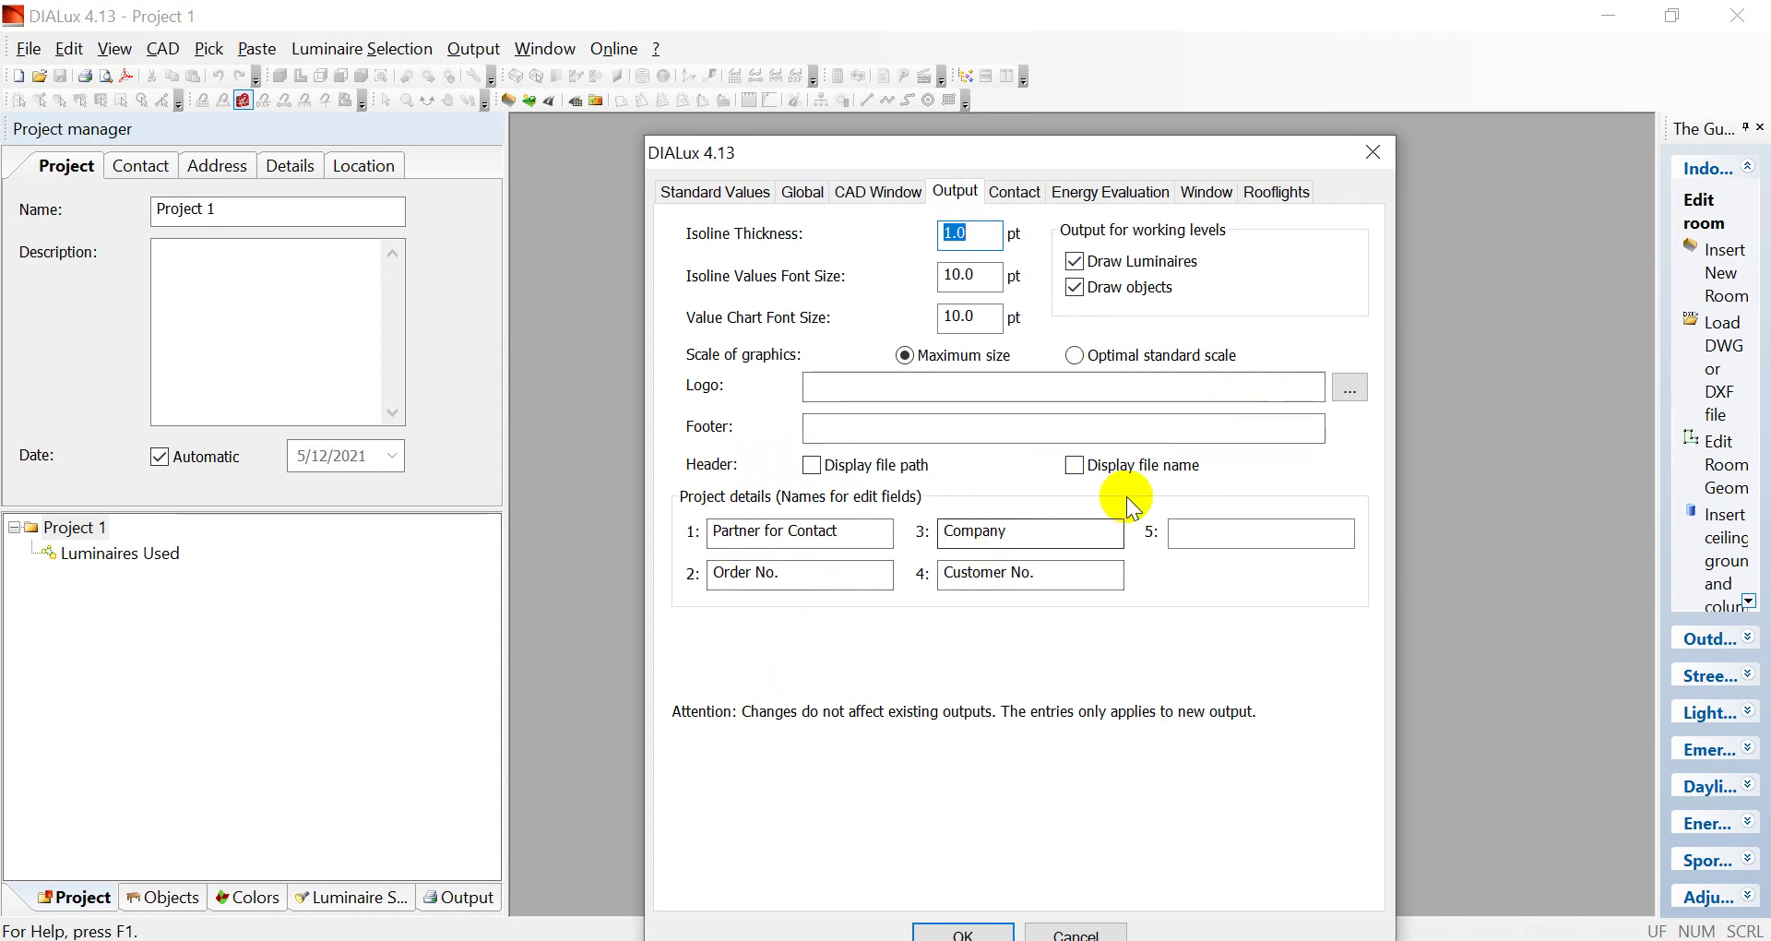
left_click(1016, 190)
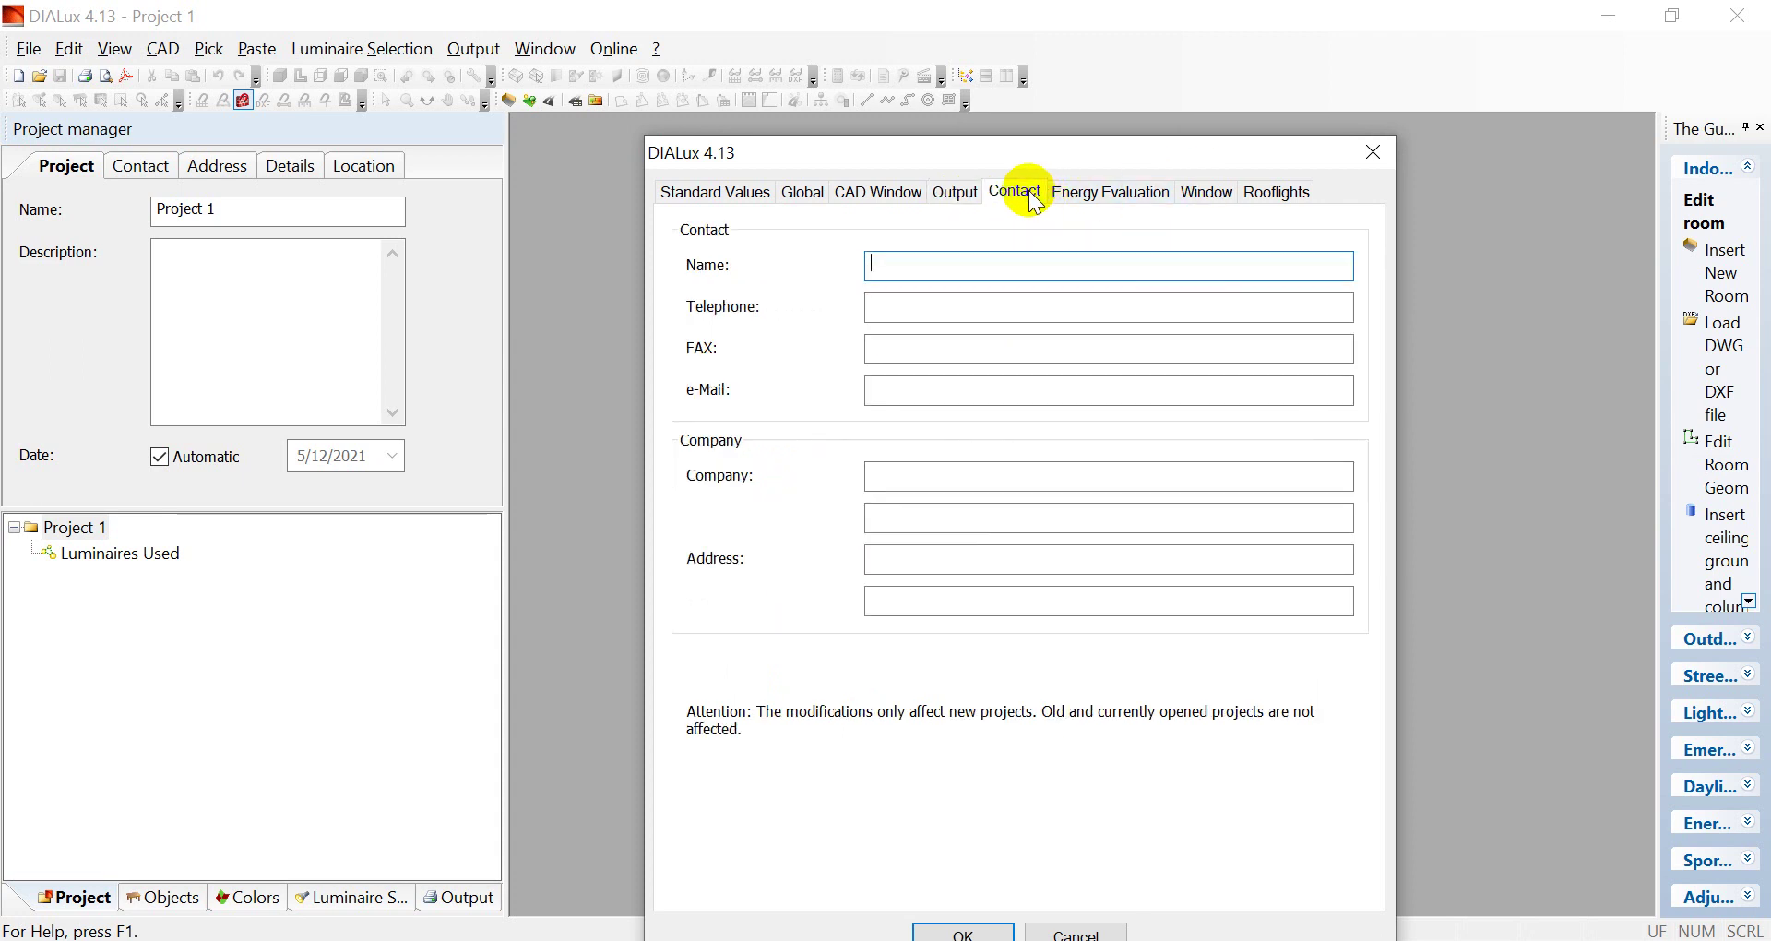
left_click(1142, 203)
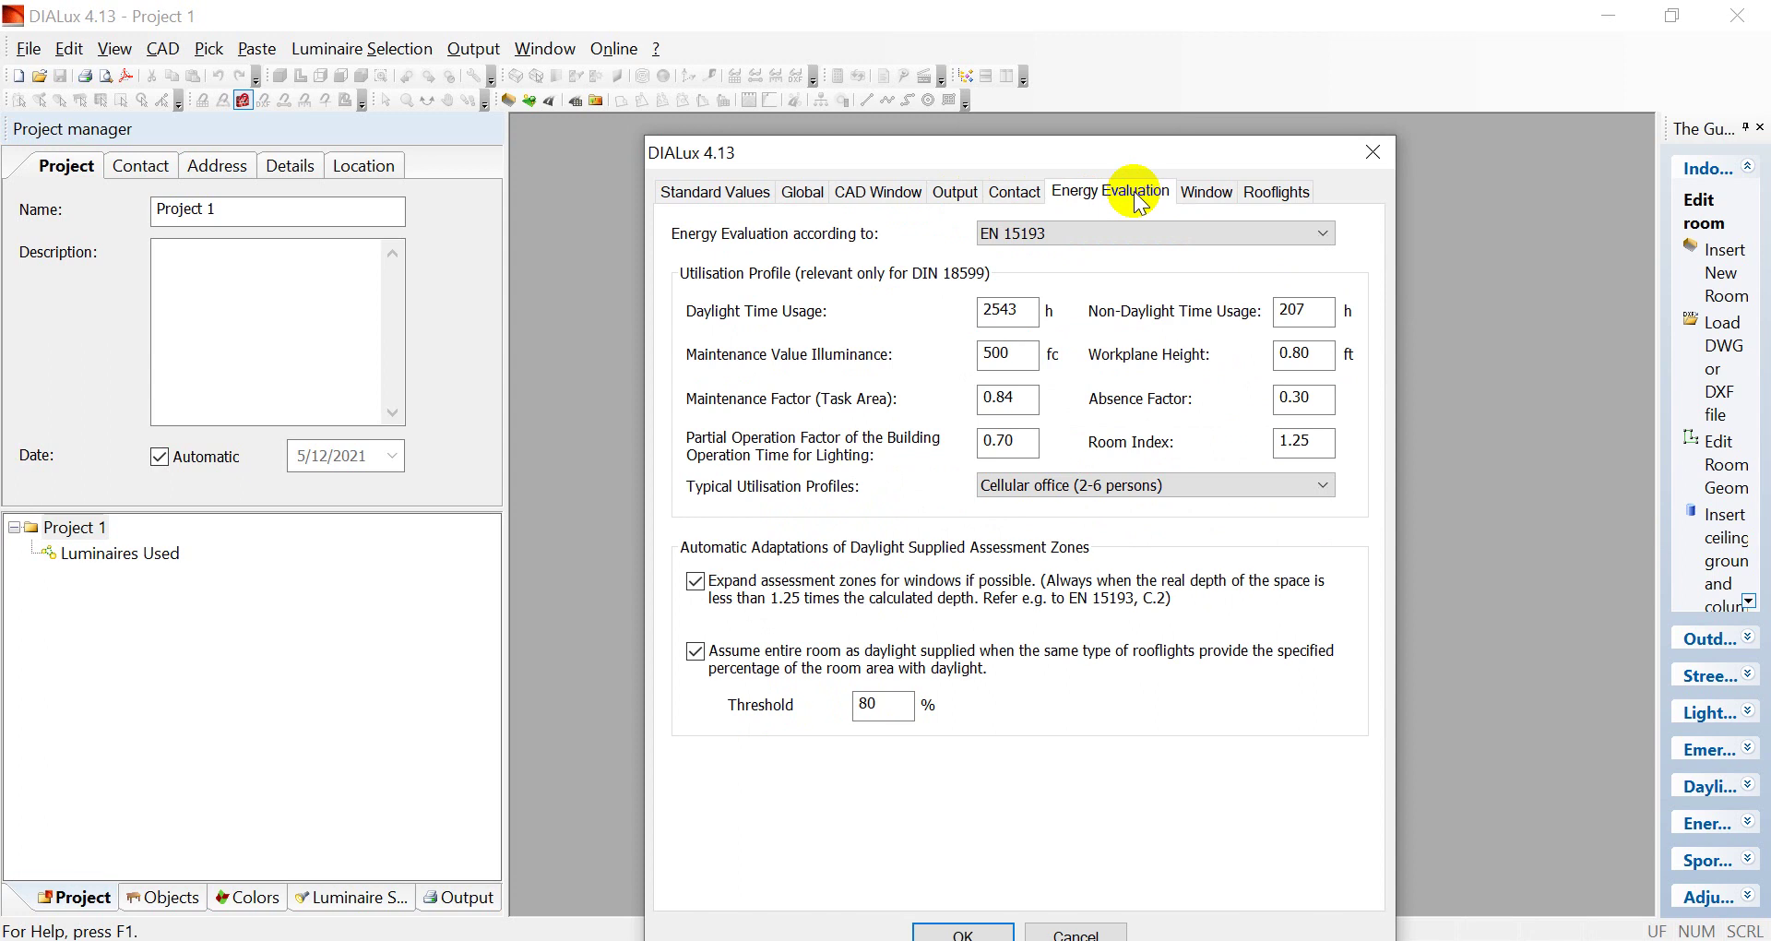
left_click(1229, 201)
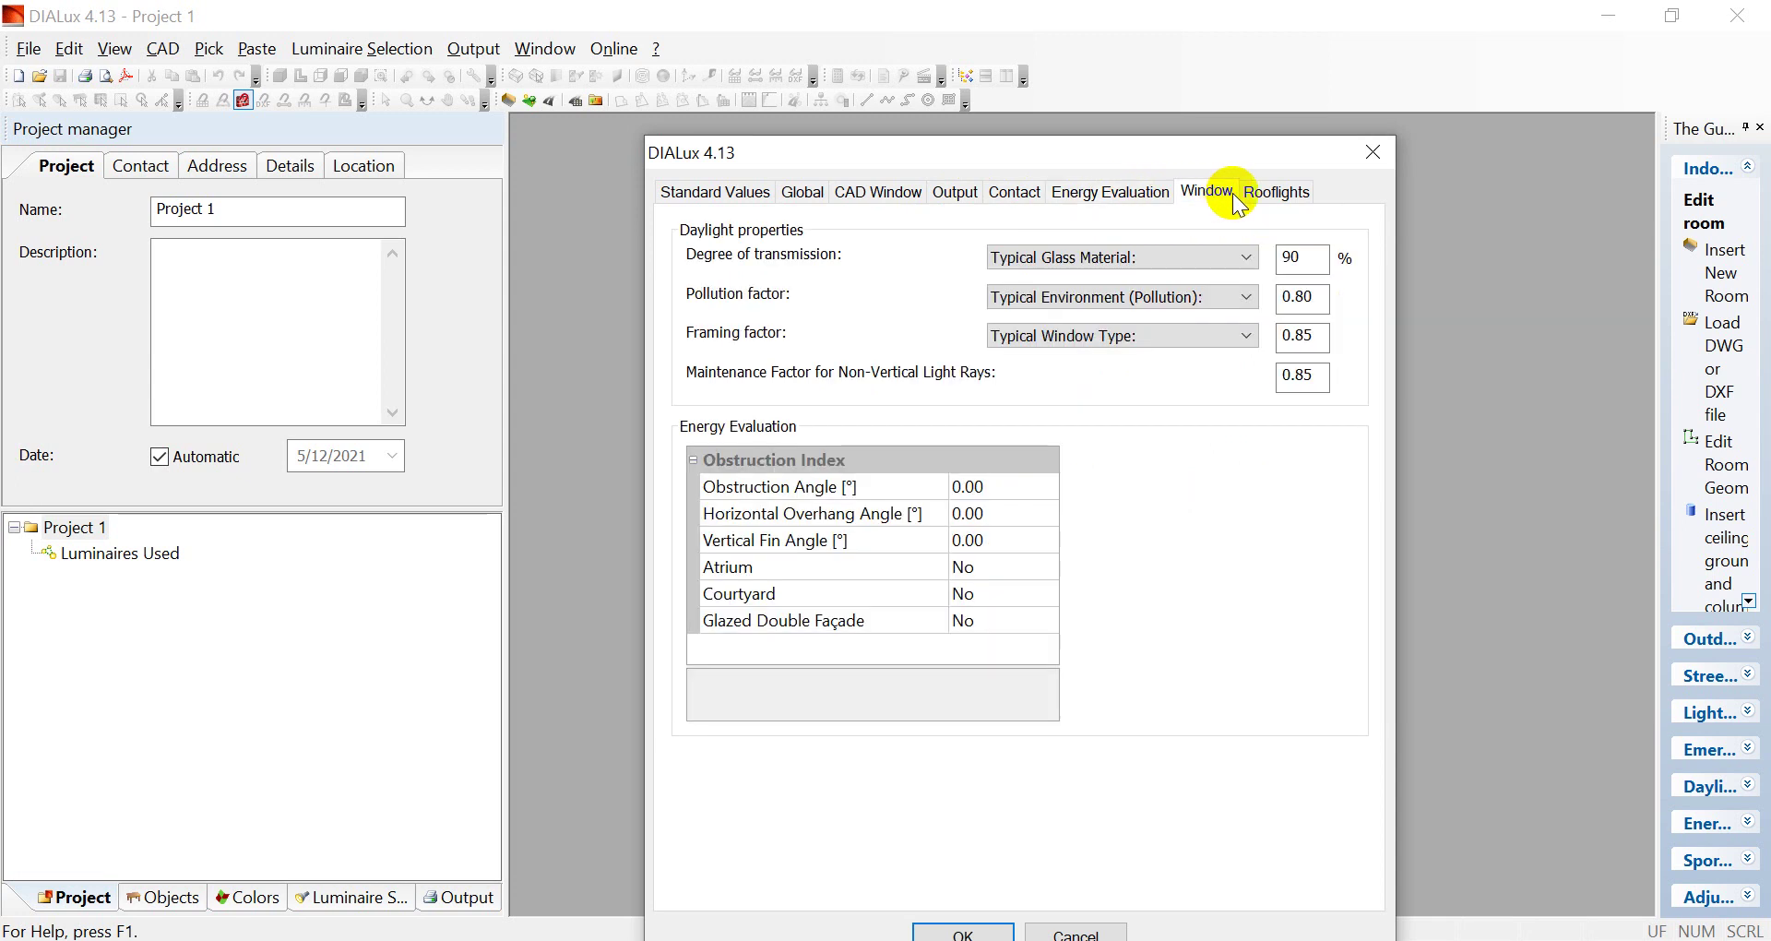
left_click(1279, 196)
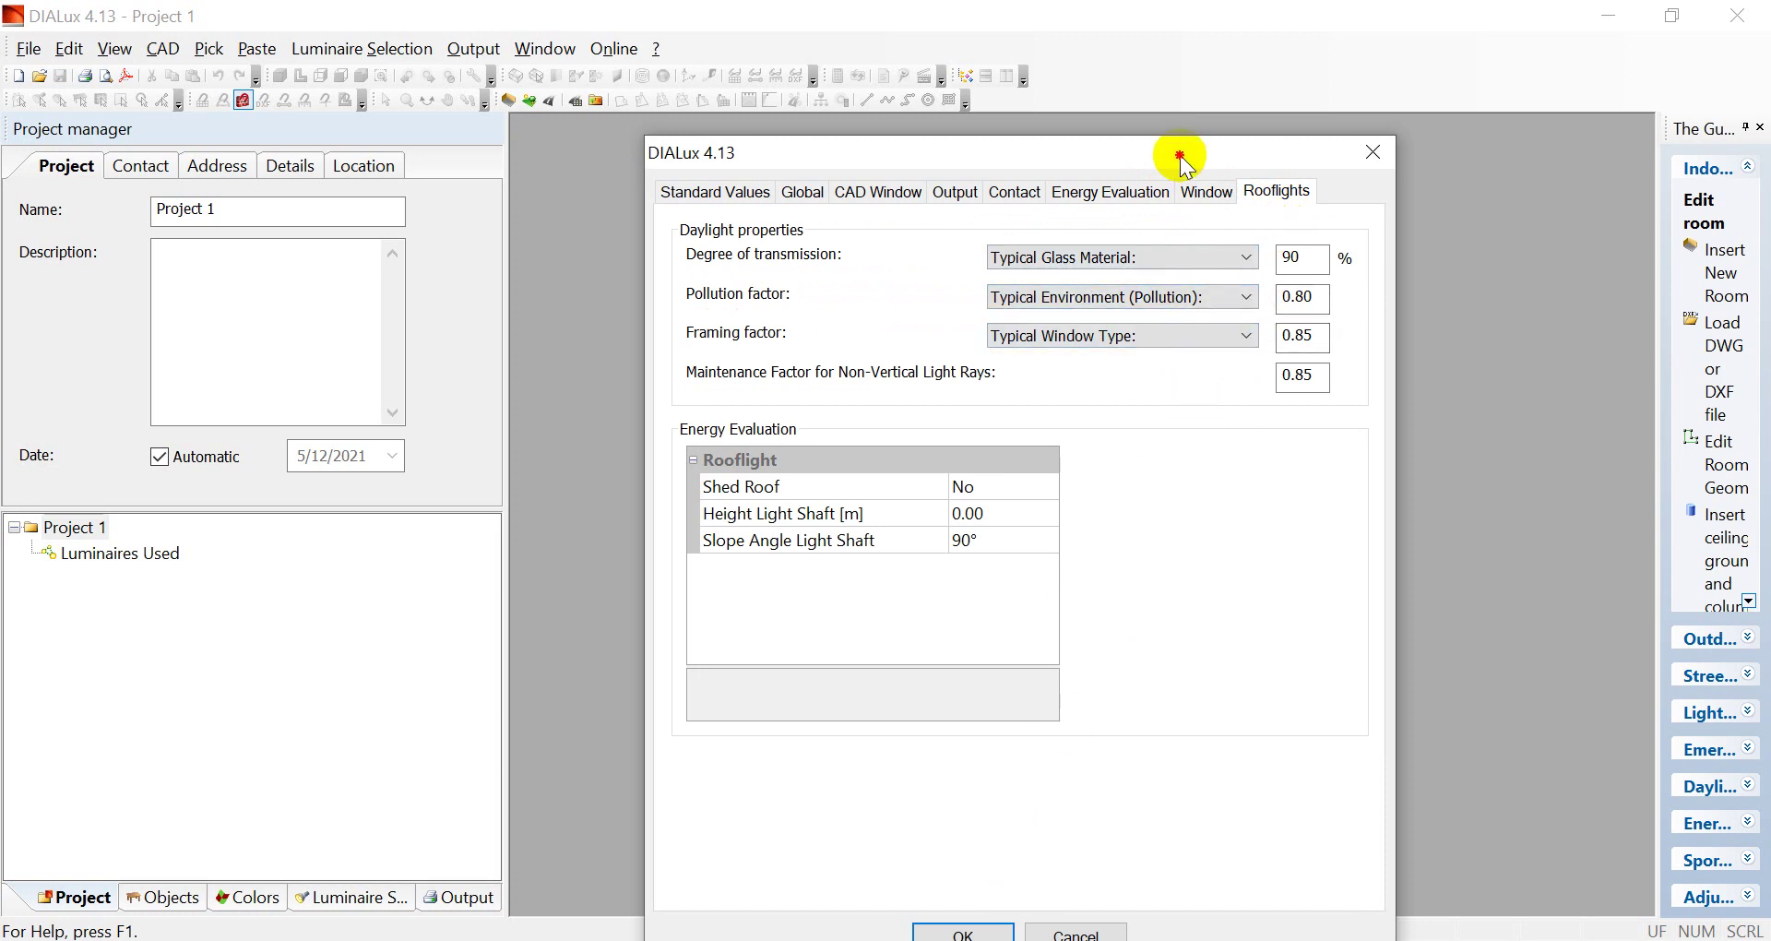
left_click_drag(1178, 158, 1143, 65)
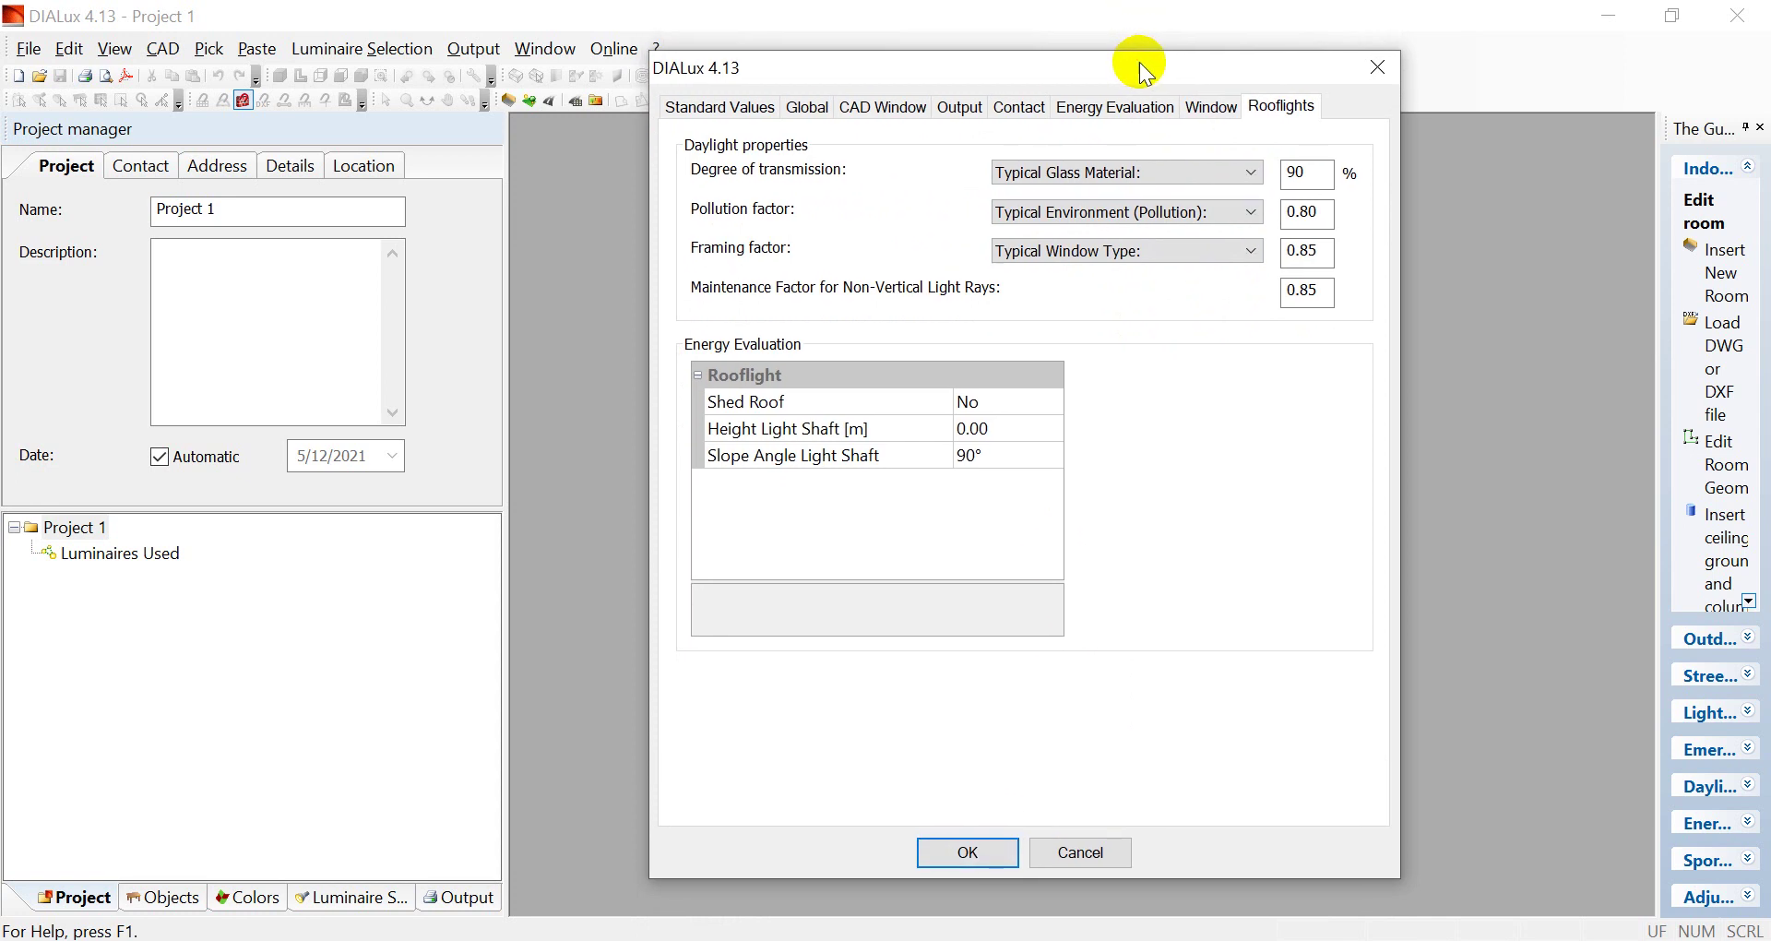
left_click(1002, 847)
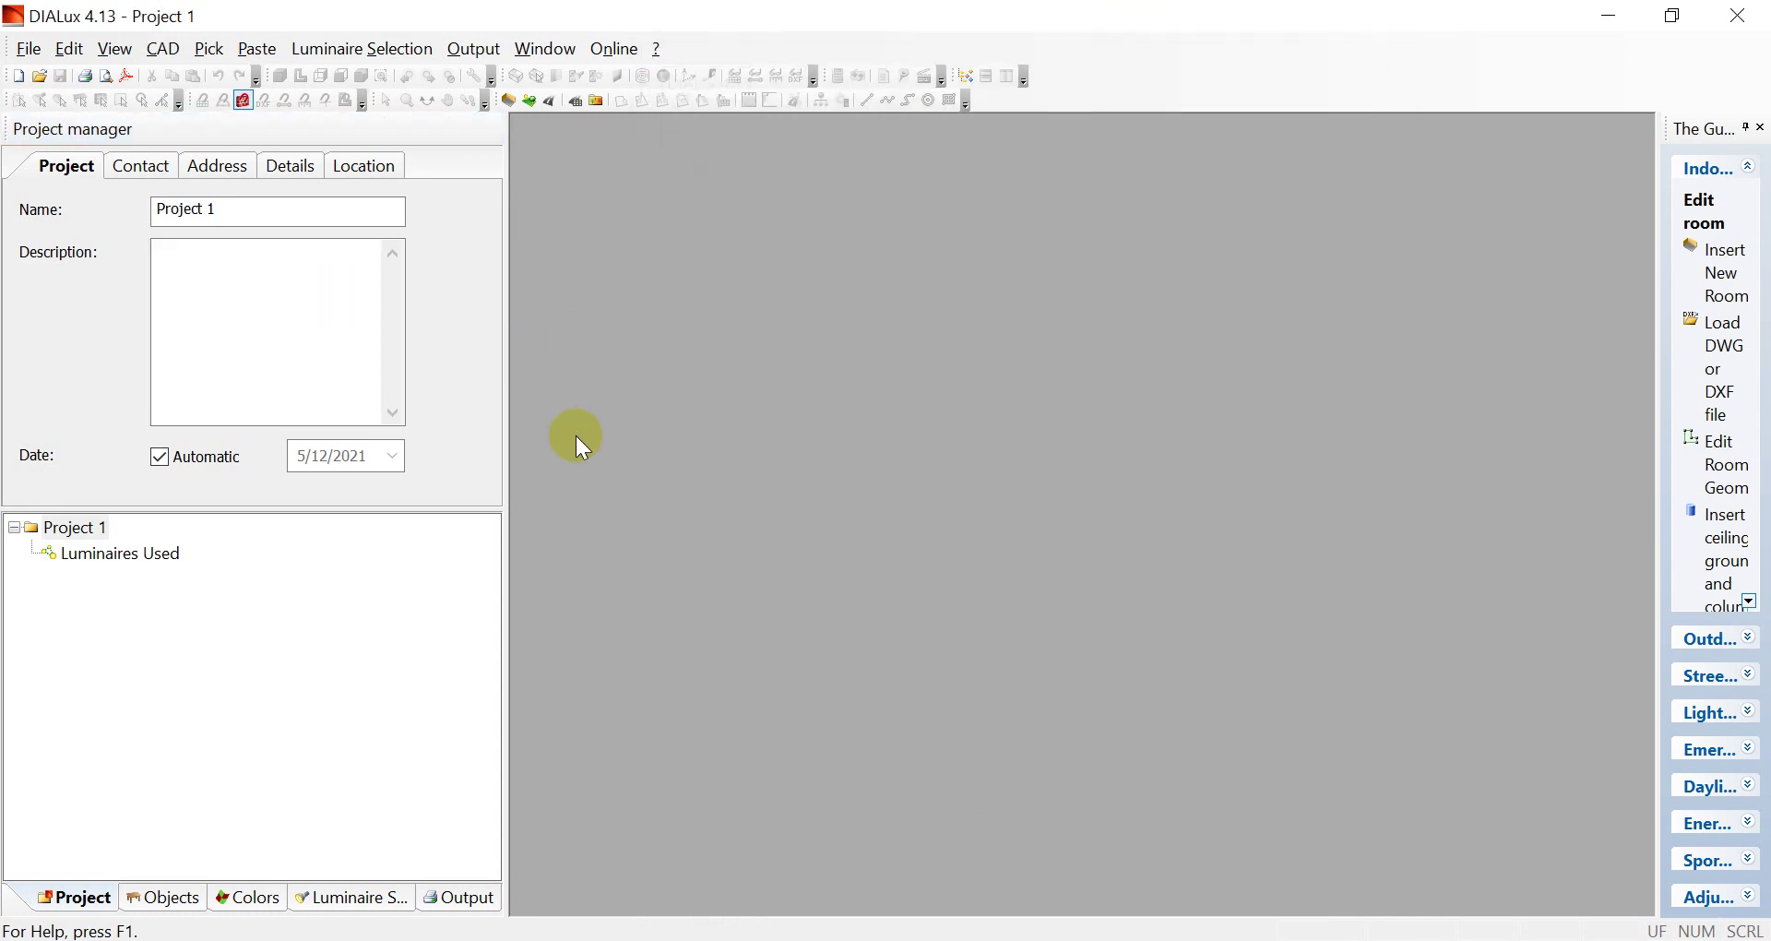
Exit DIALux 4.13 and relaunch the DIALux 4.13 Light wizard from its desktop shortcut
left_click(1758, 11)
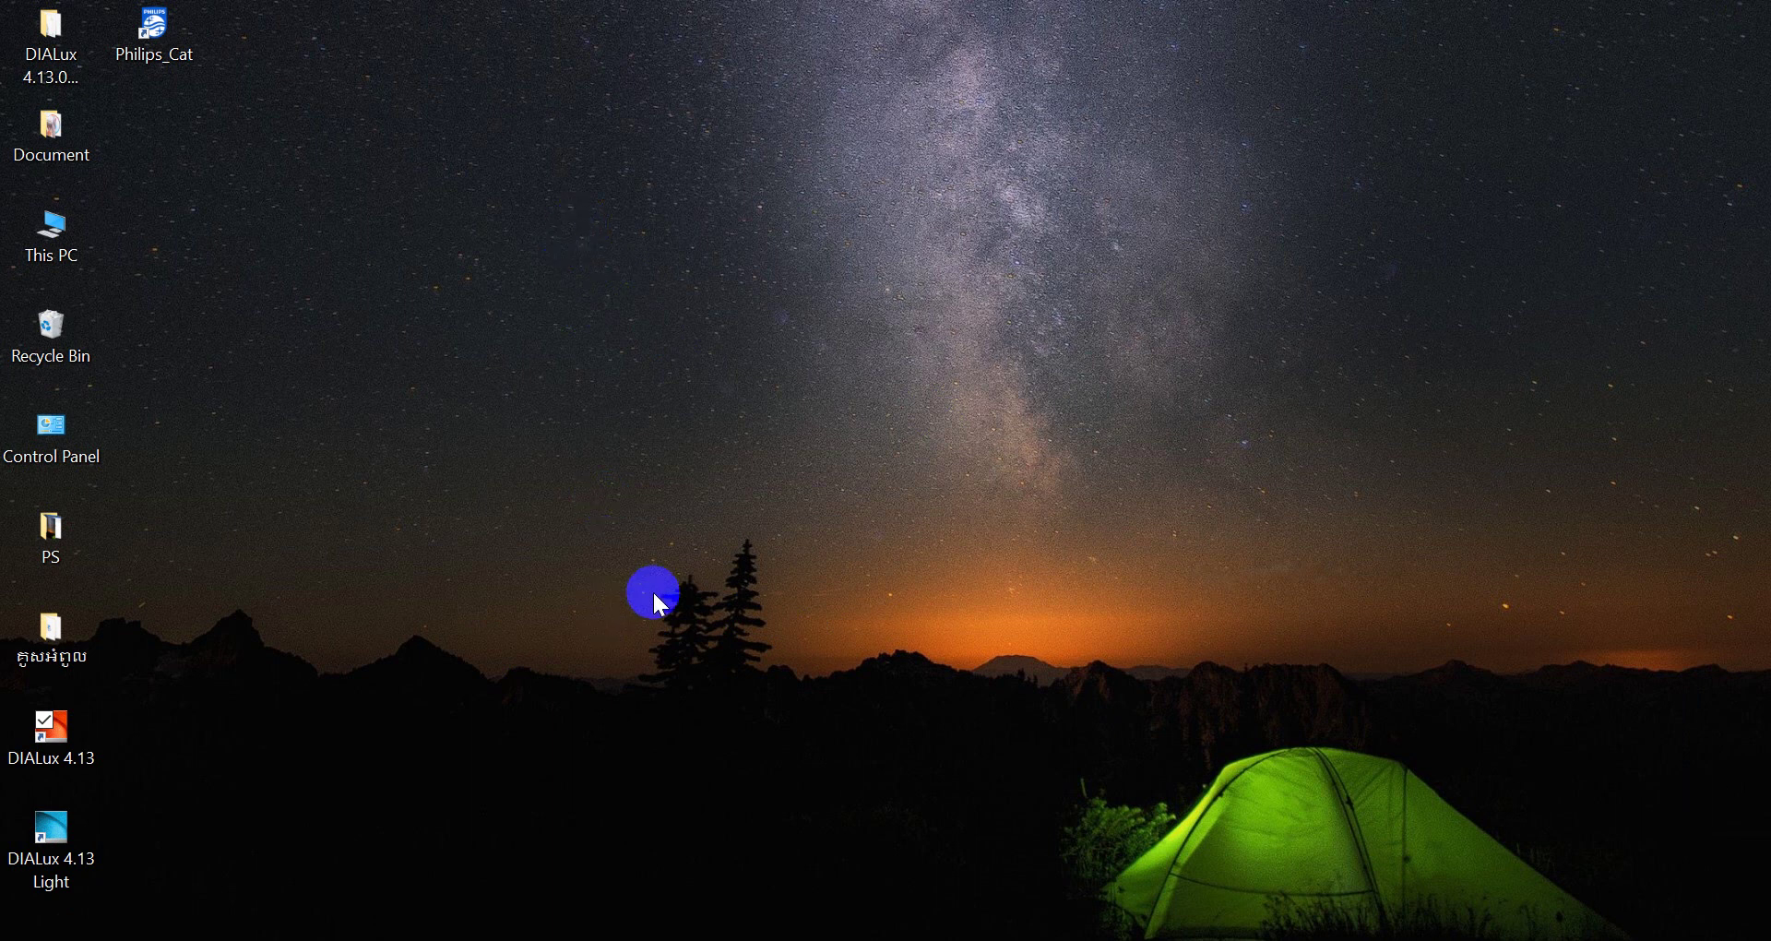
left_click(76, 744)
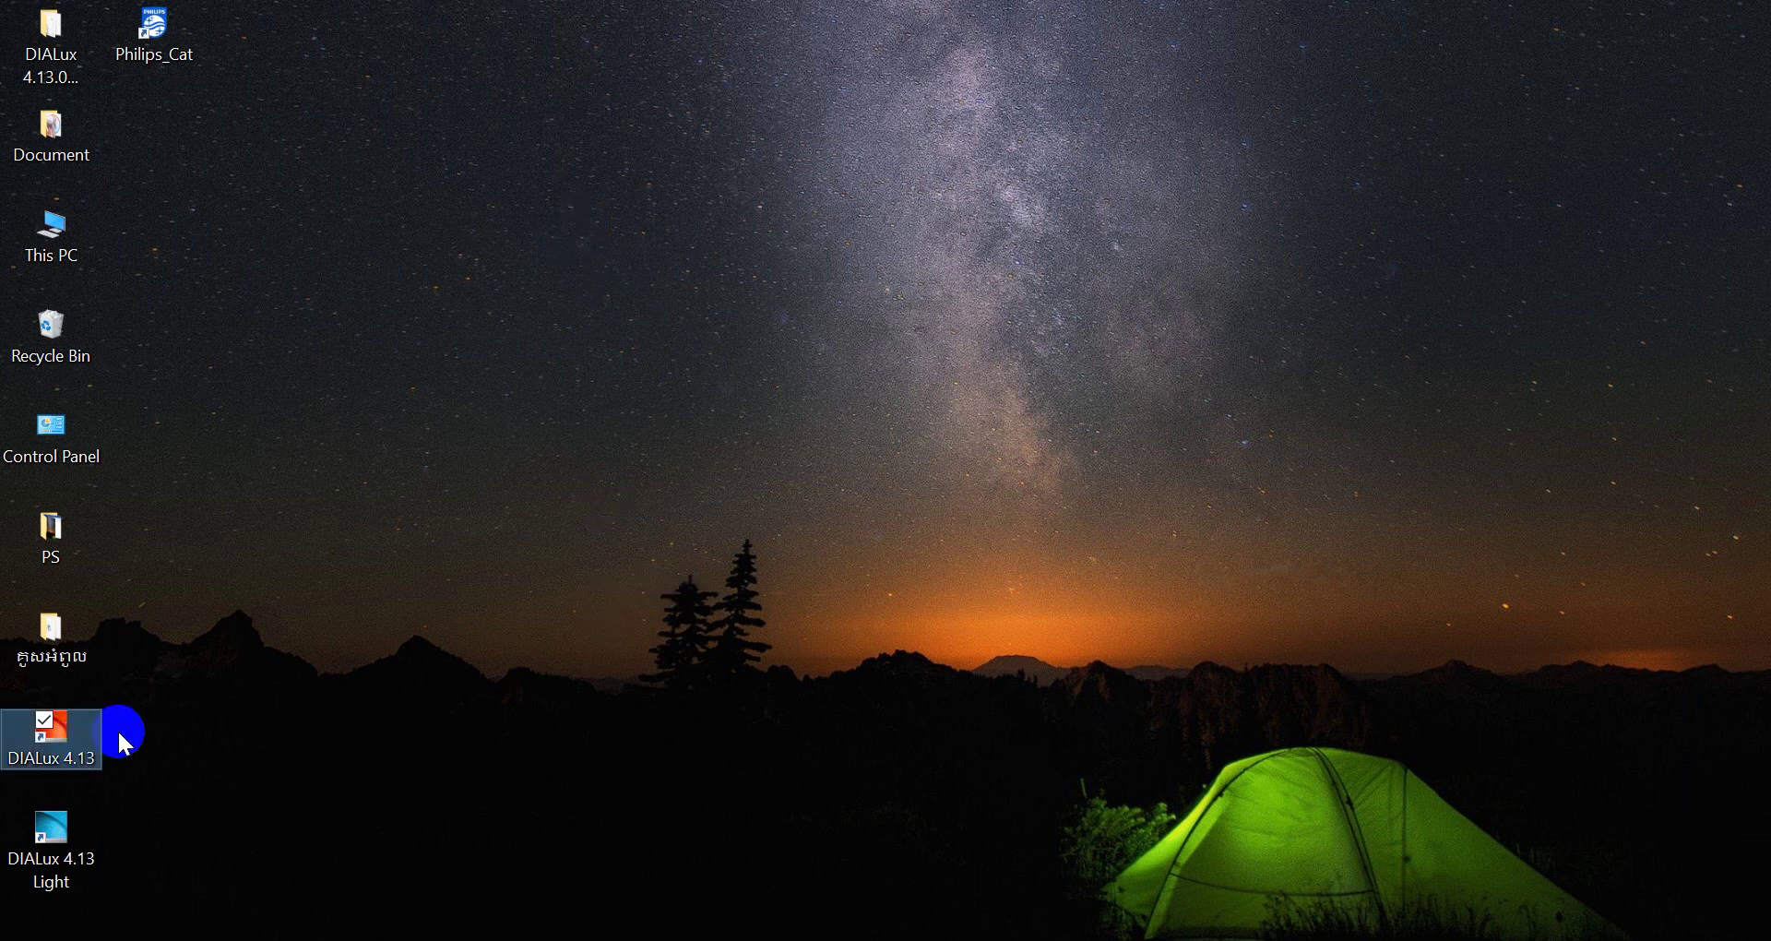
double_click(74, 835)
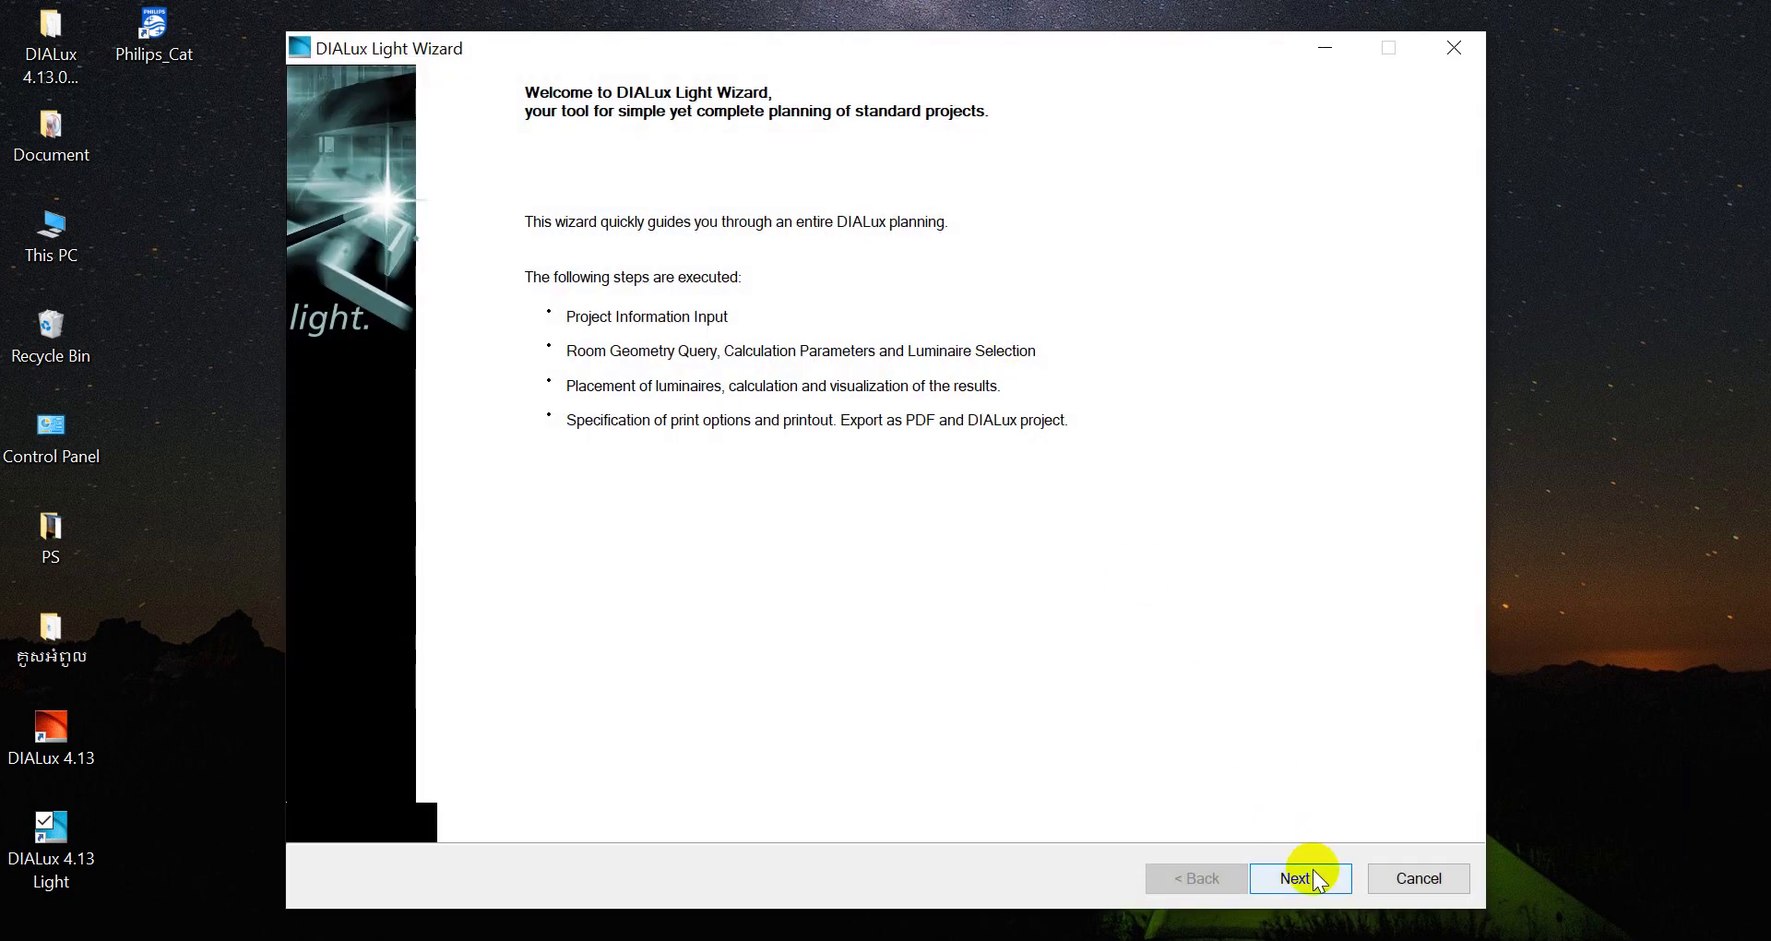
Go to Project Information and rename the project to 'Project 01'
left_click(1317, 878)
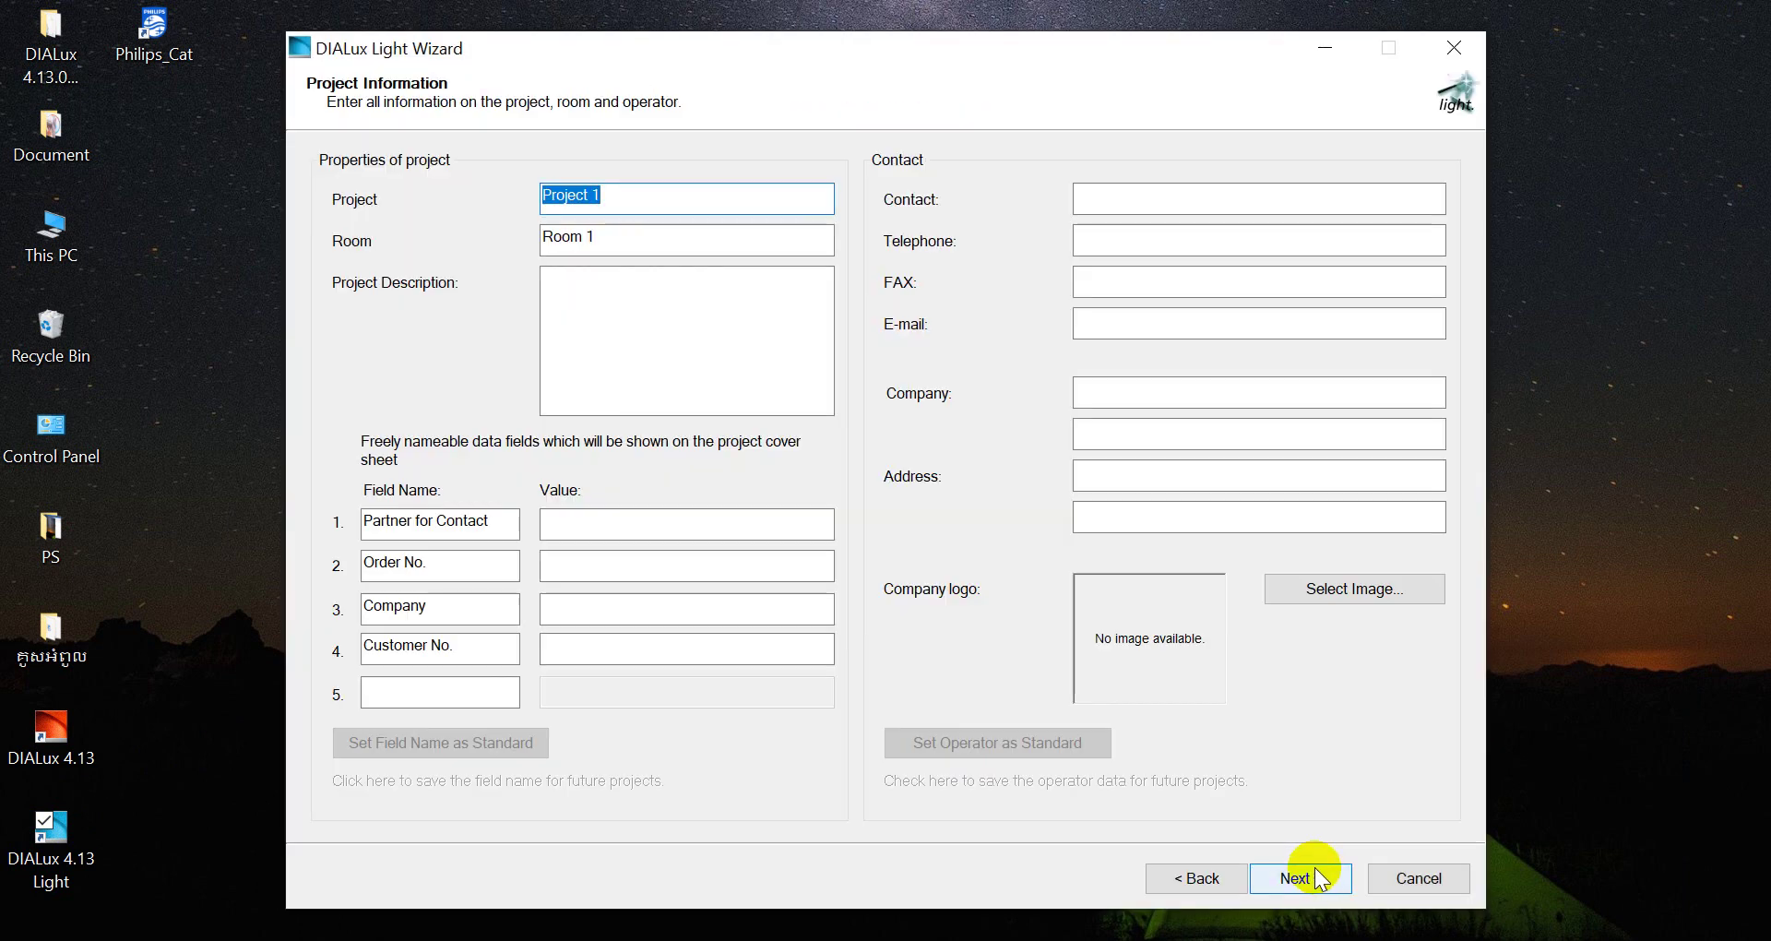
left_click(735, 189)
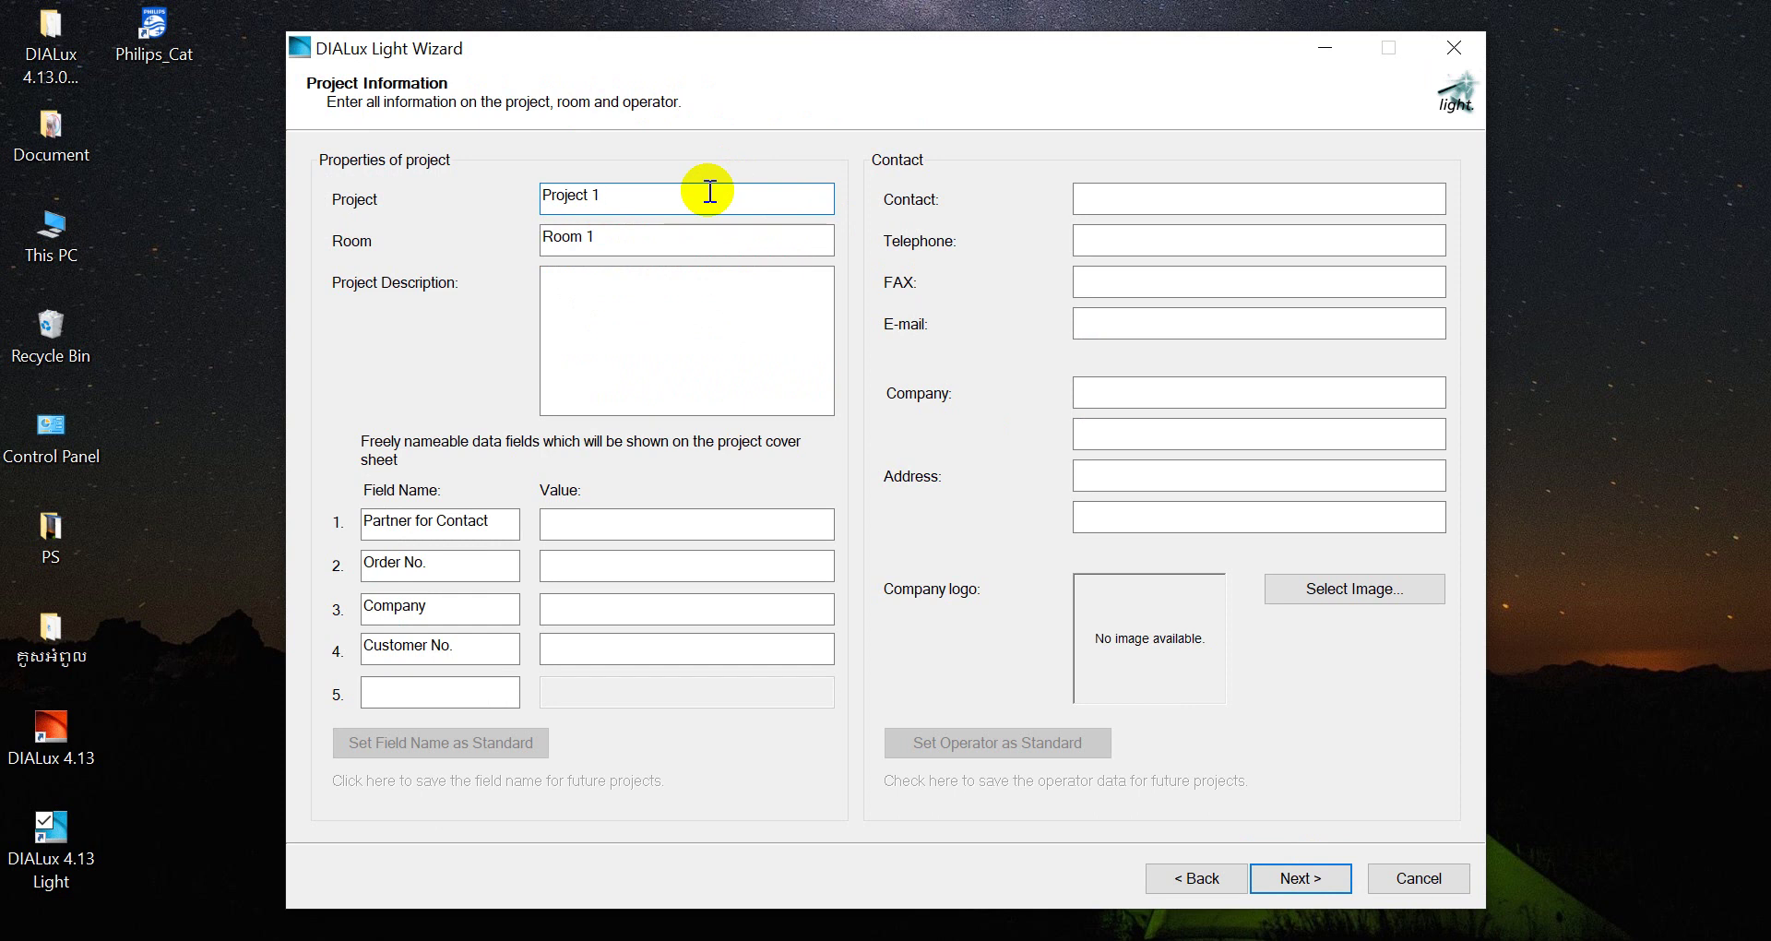
key("BackSpace")
key("BackSpace")
key("BackSpace")
key("BackSpace")
type("Project 01")
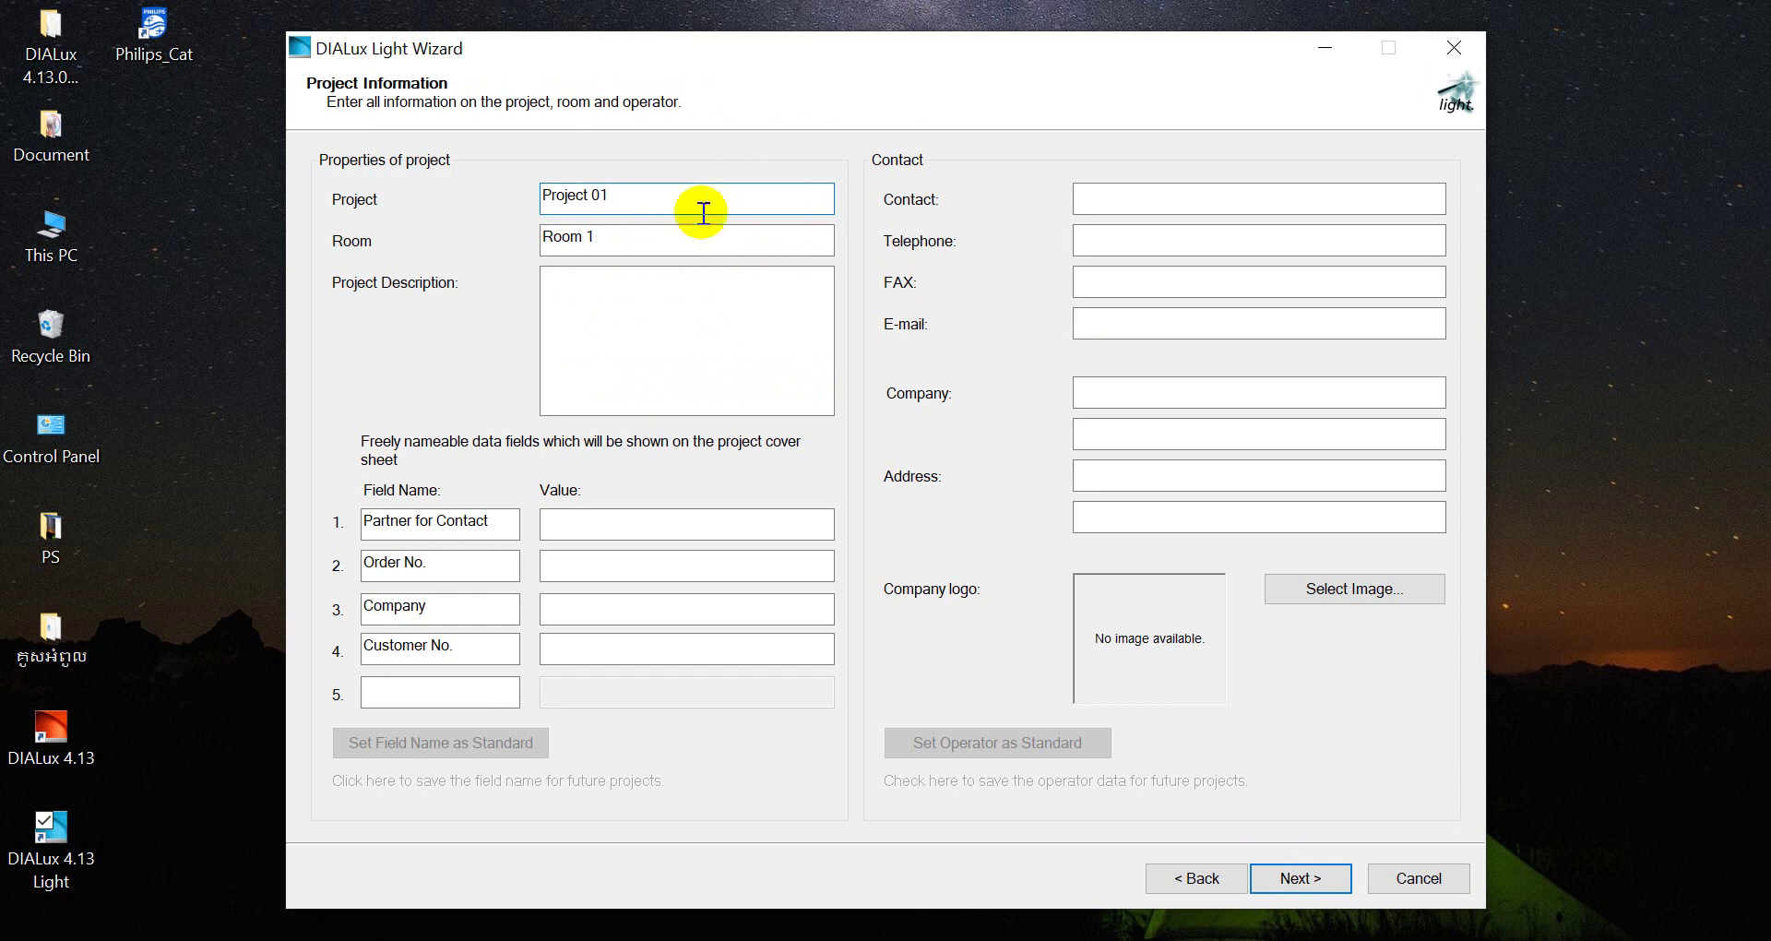
Enter the room description 'Room1 (bed room)', discarding the mistyped Khmer text
left_click(623, 242)
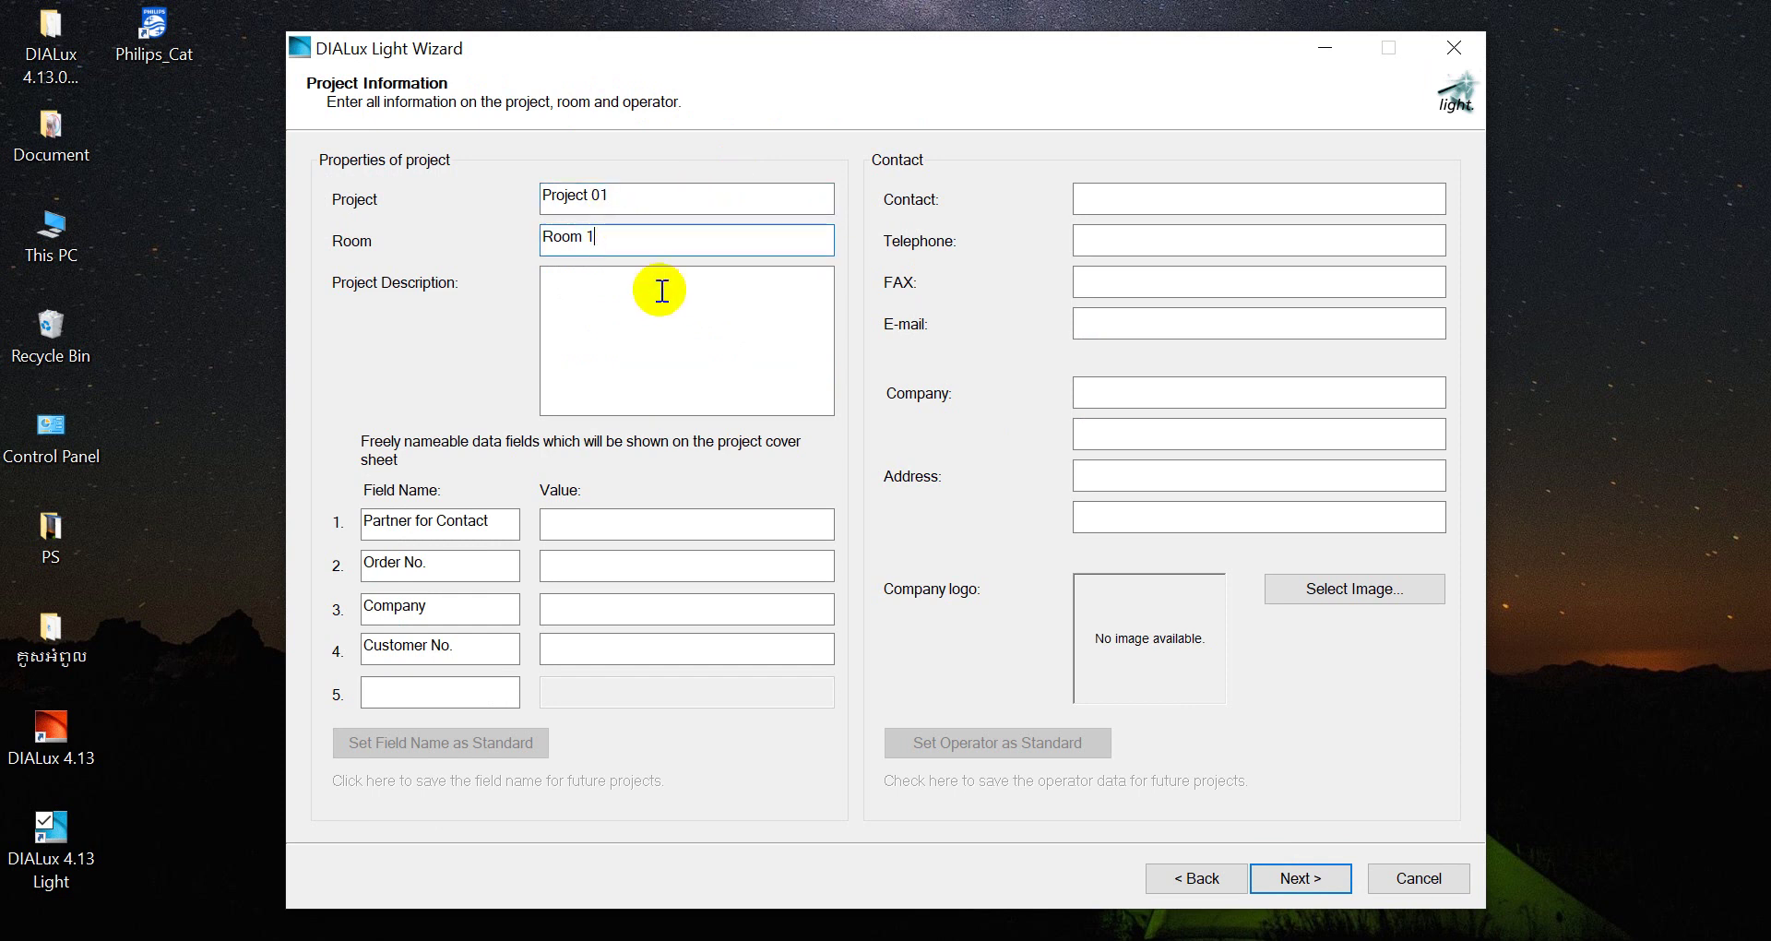
left_click(625, 289)
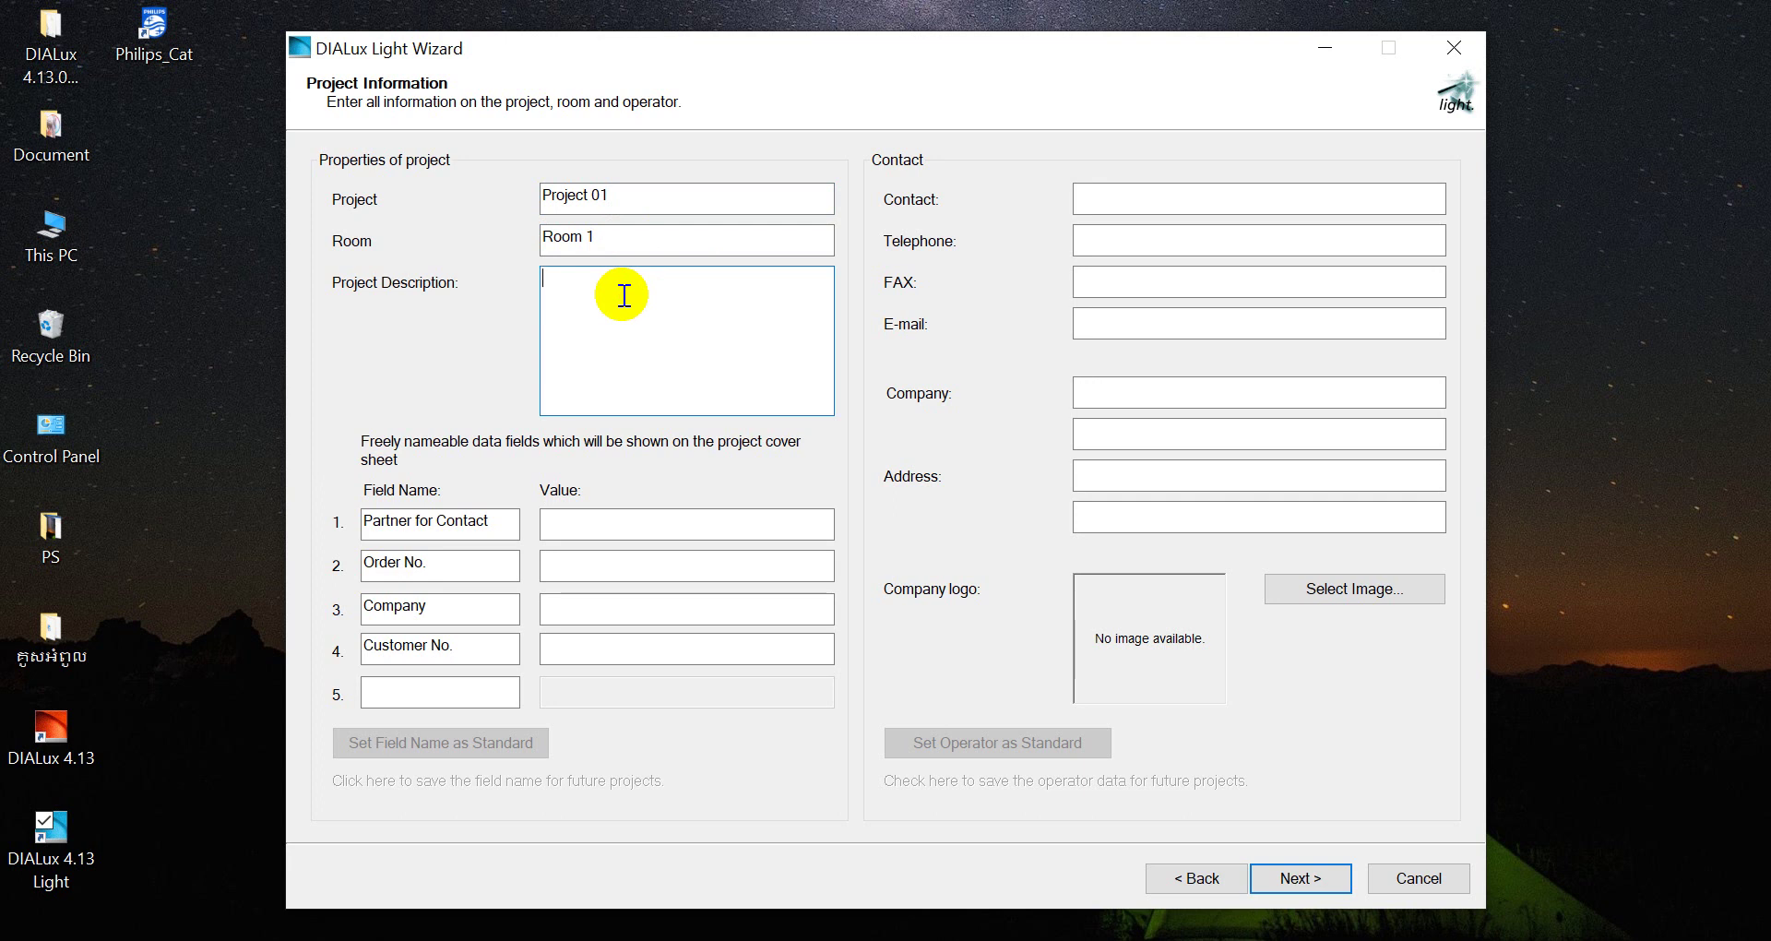
key("alt+shift")
type("បន្ទ")
key("BackSpace")
key("BackSpace")
key("BackSpace")
key("BackSpace")
type("ពិង")
key("BackSpace")
key("BackSpace")
key("BackSpace")
key("BackSpace")
key("BackSpace")
type("Room1 ()")
key("Left")
type("bed room")
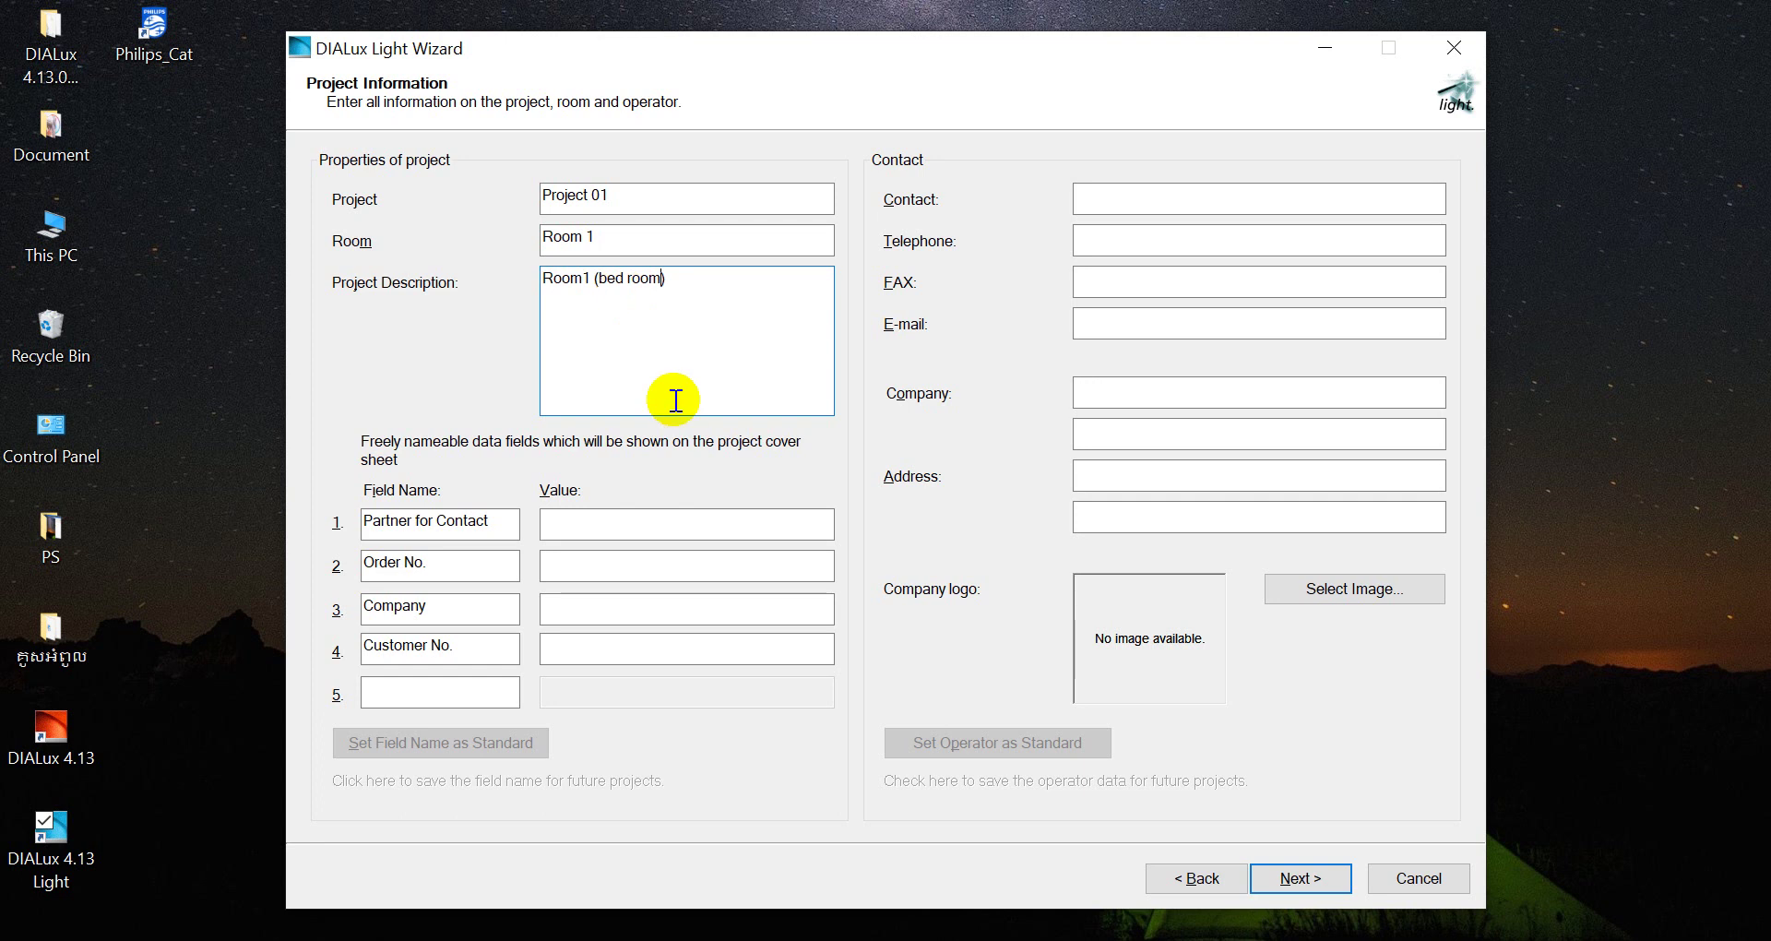
Fill the Partner for Contact number, Order No., Company 'ABC' and Customer No. value fields
left_click(573, 528)
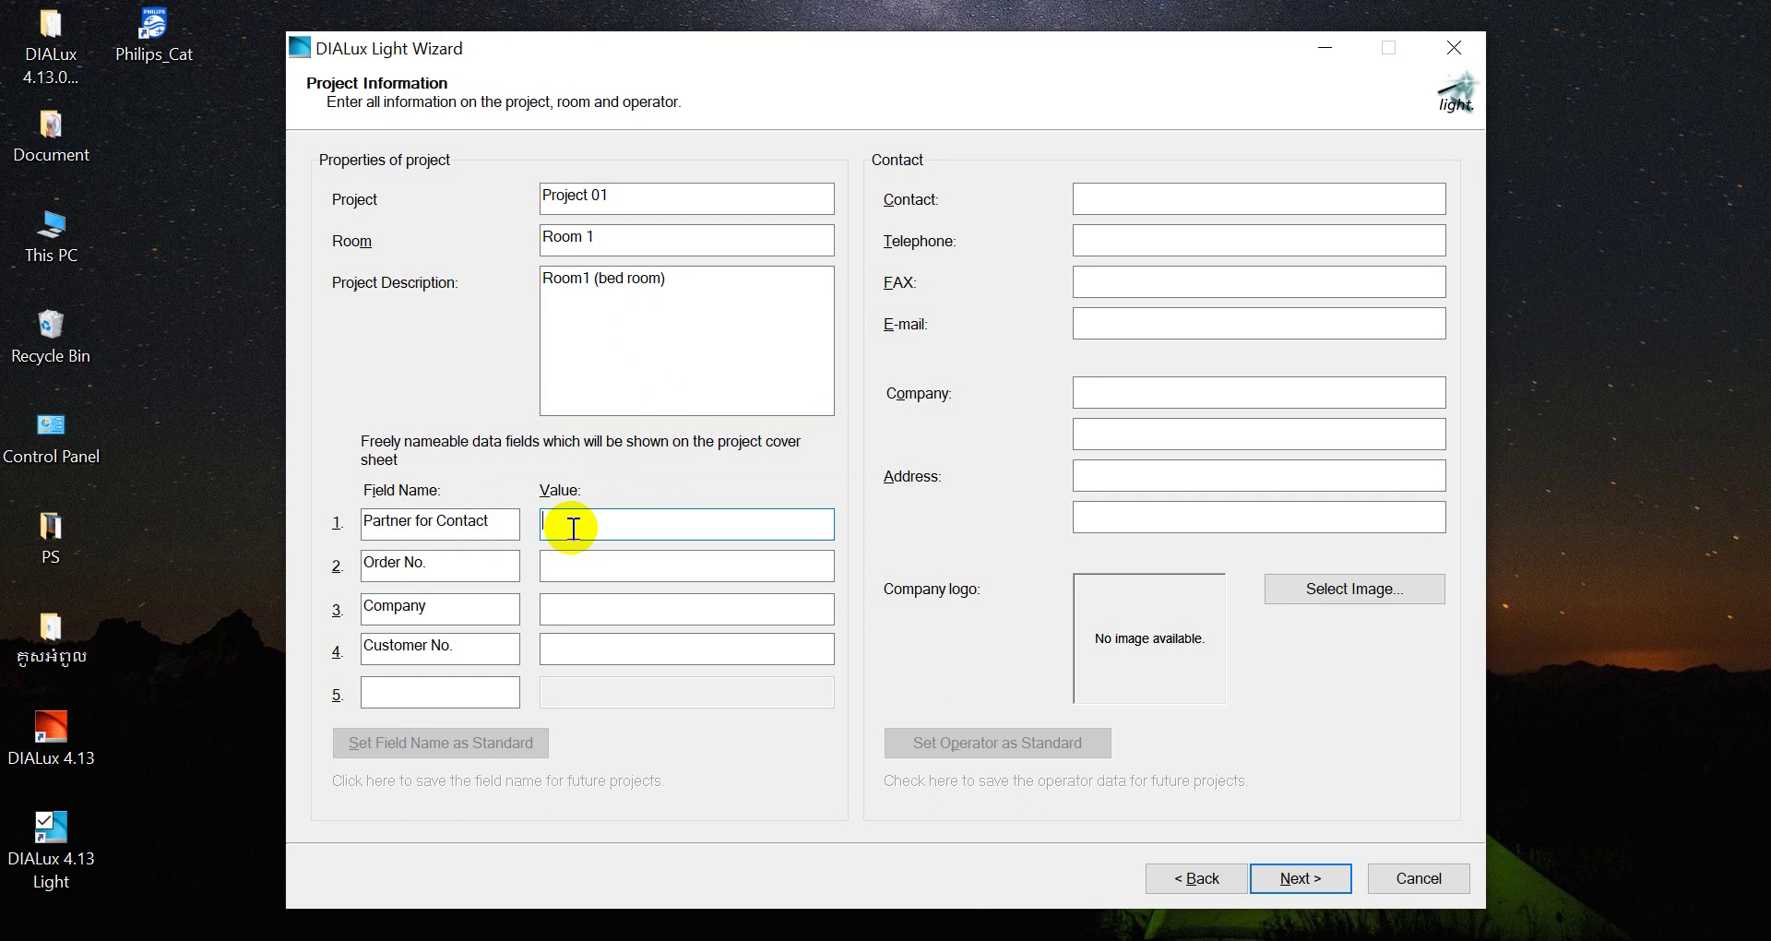
left_click(579, 570)
left_click(579, 570)
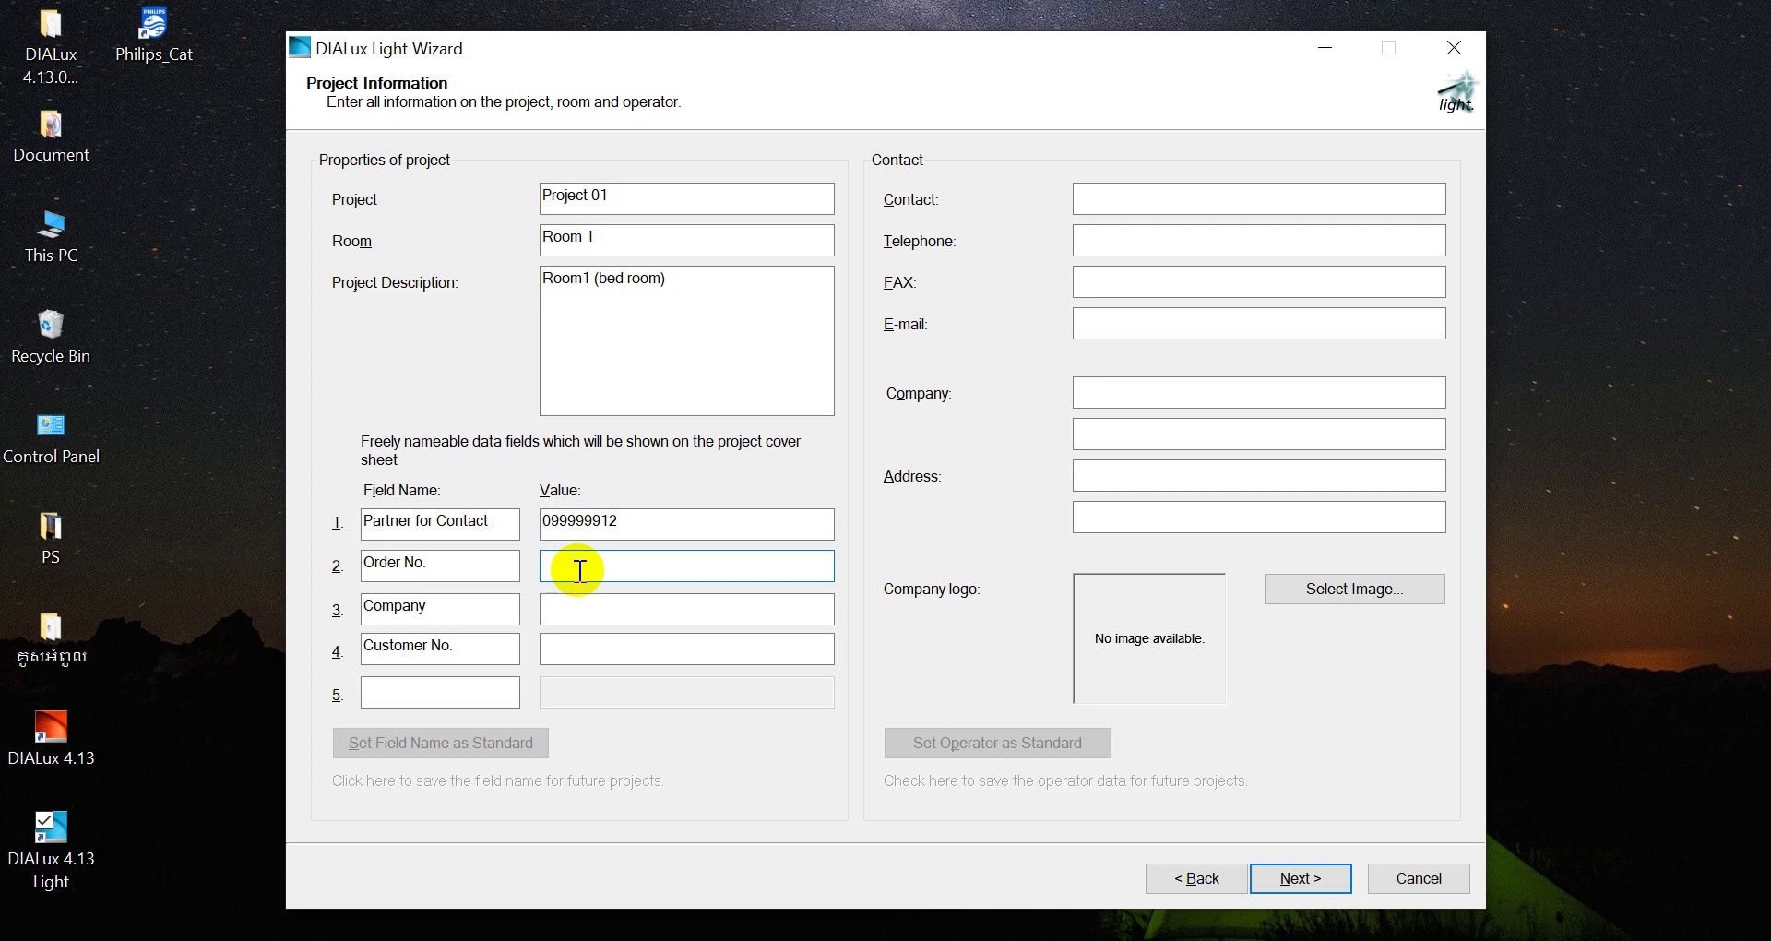
type("1")
left_click(599, 617)
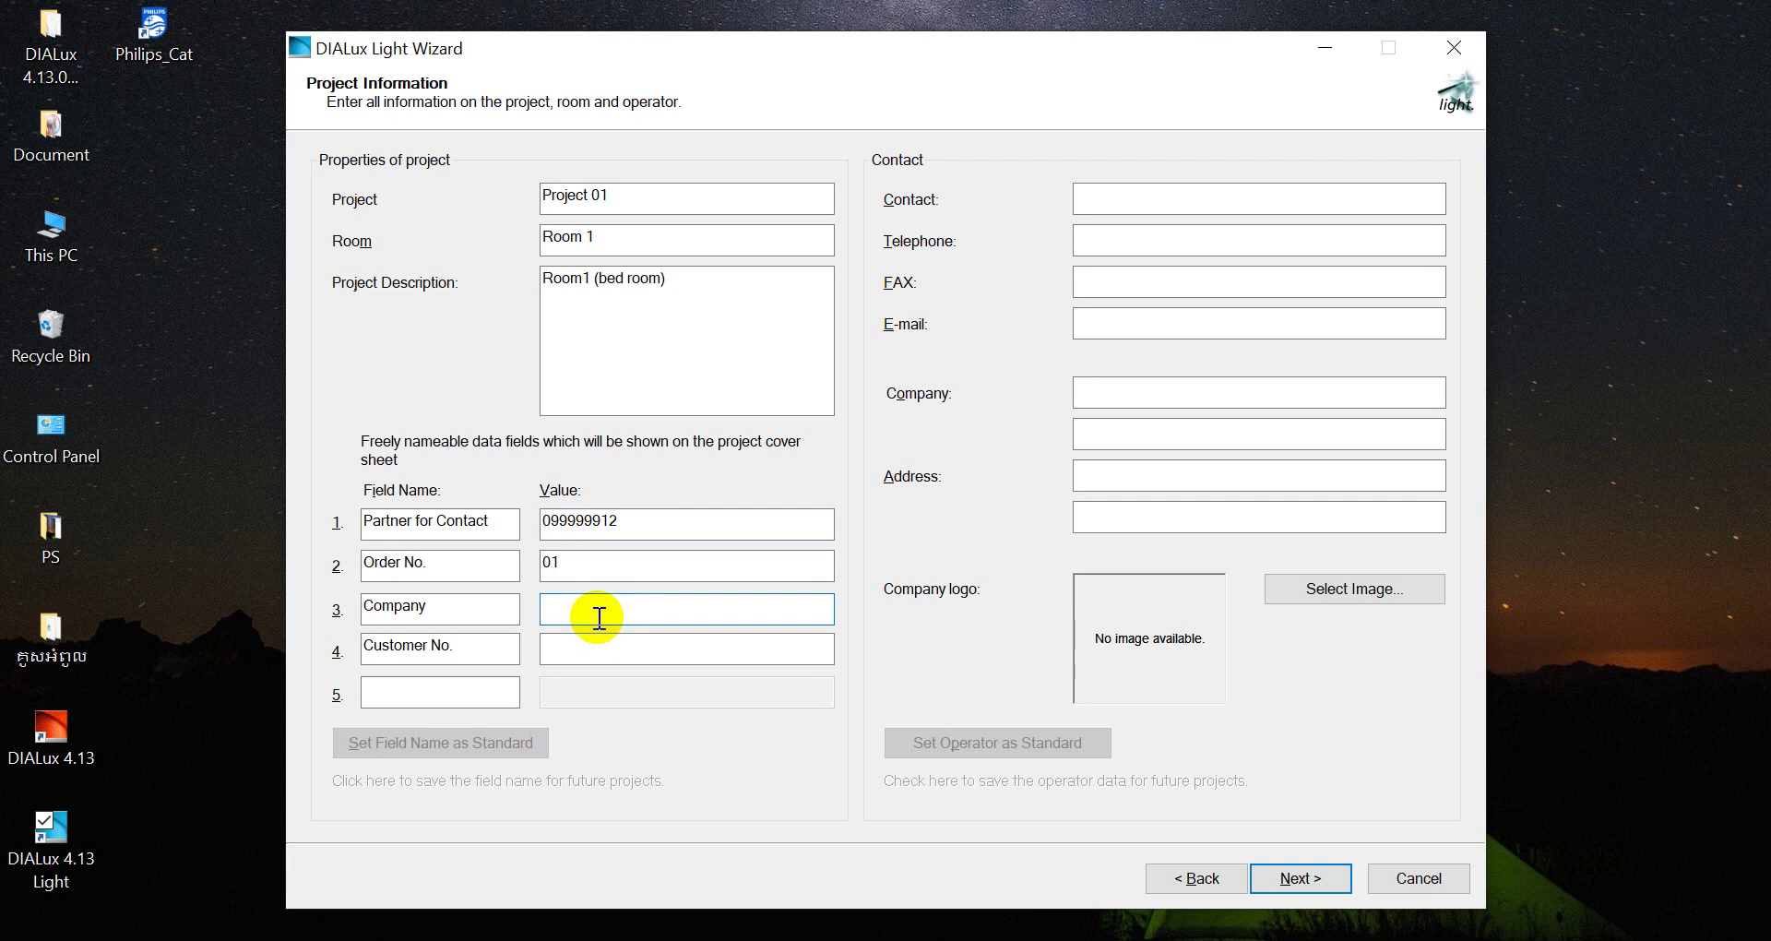
type("ABC")
left_click(567, 651)
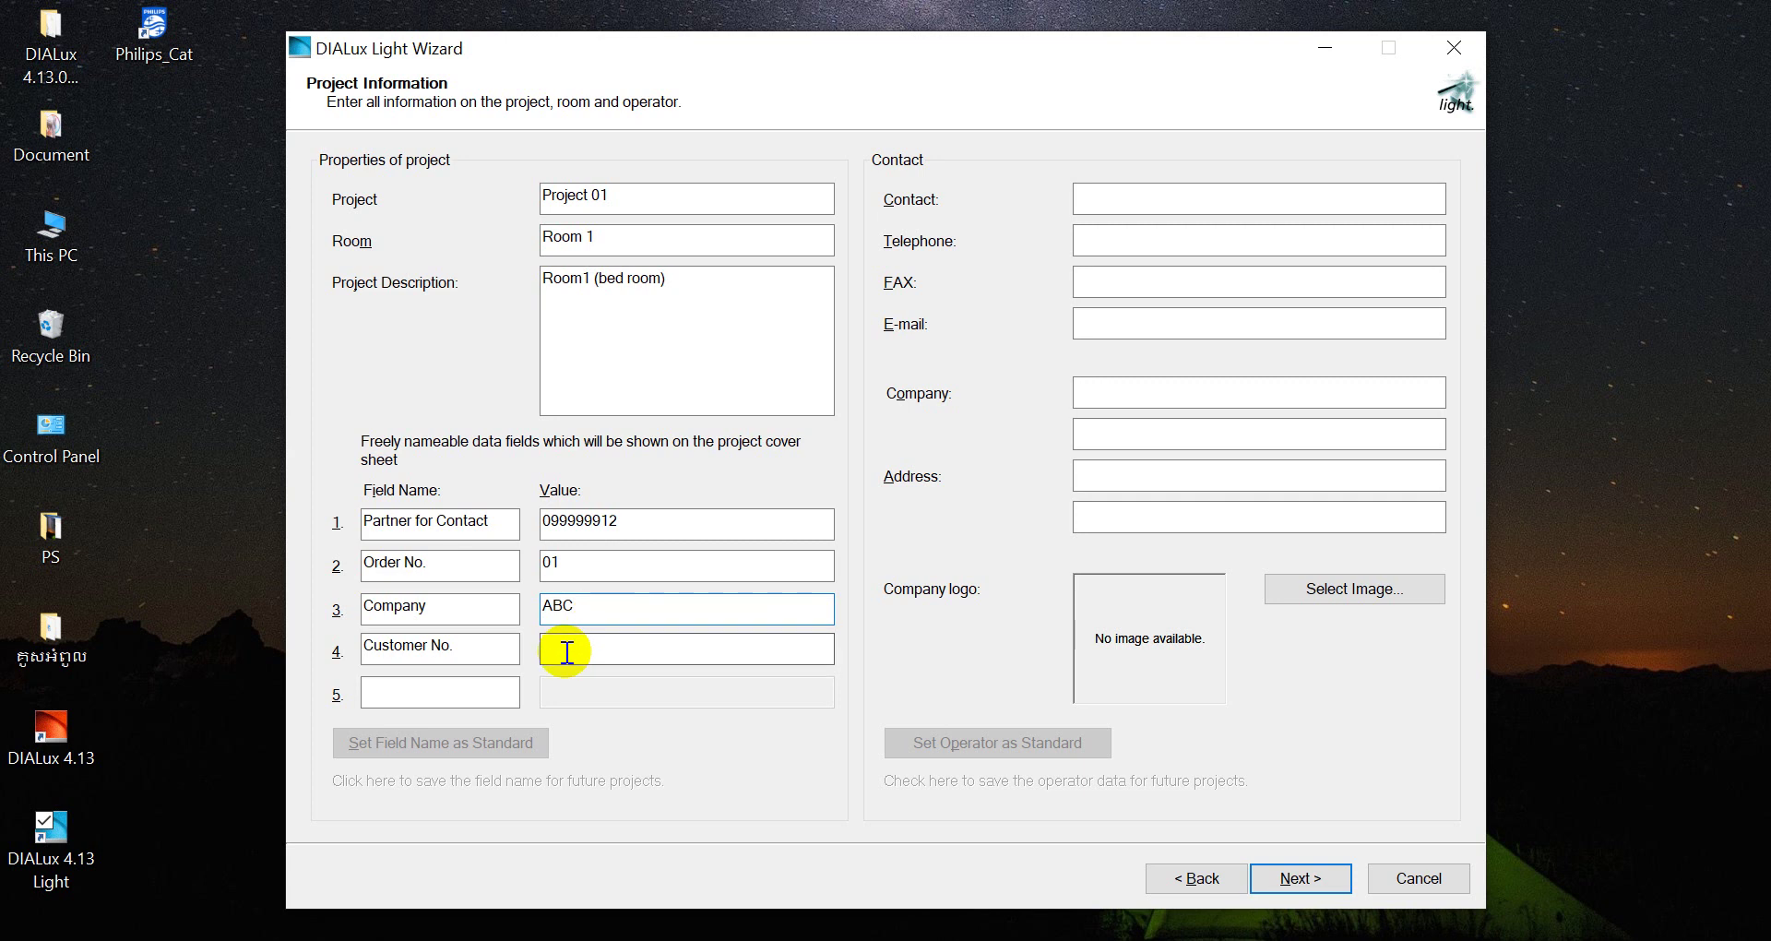
left_click(566, 652)
type("01")
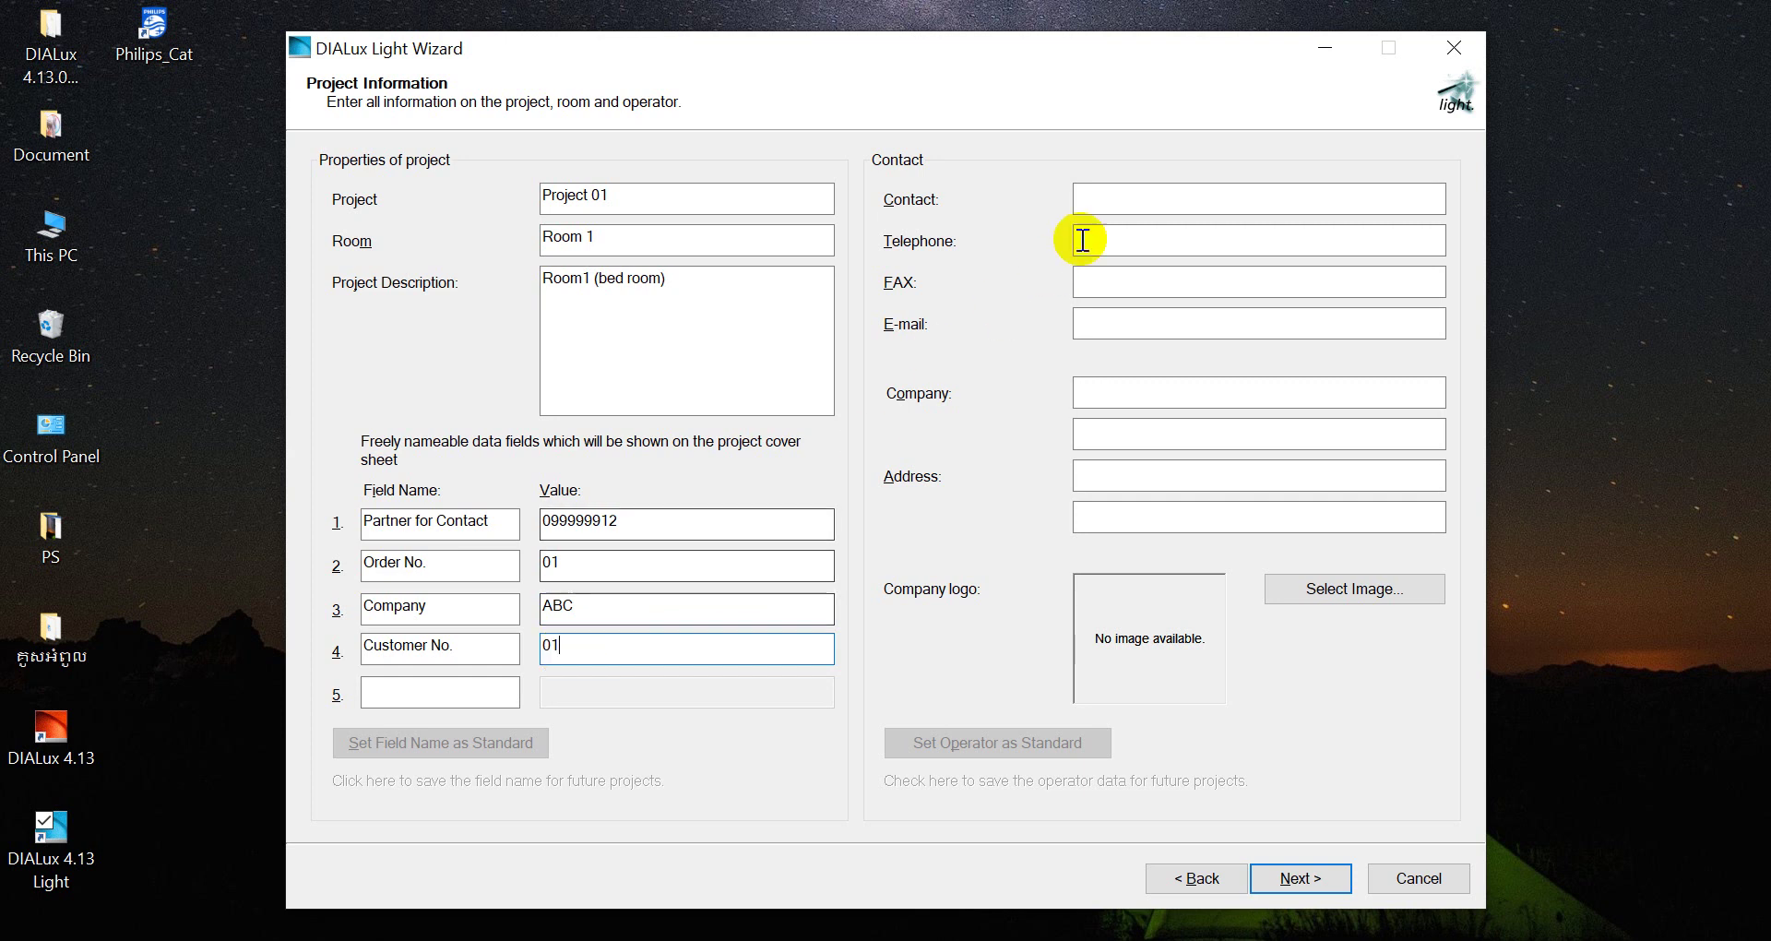
left_click(1124, 208)
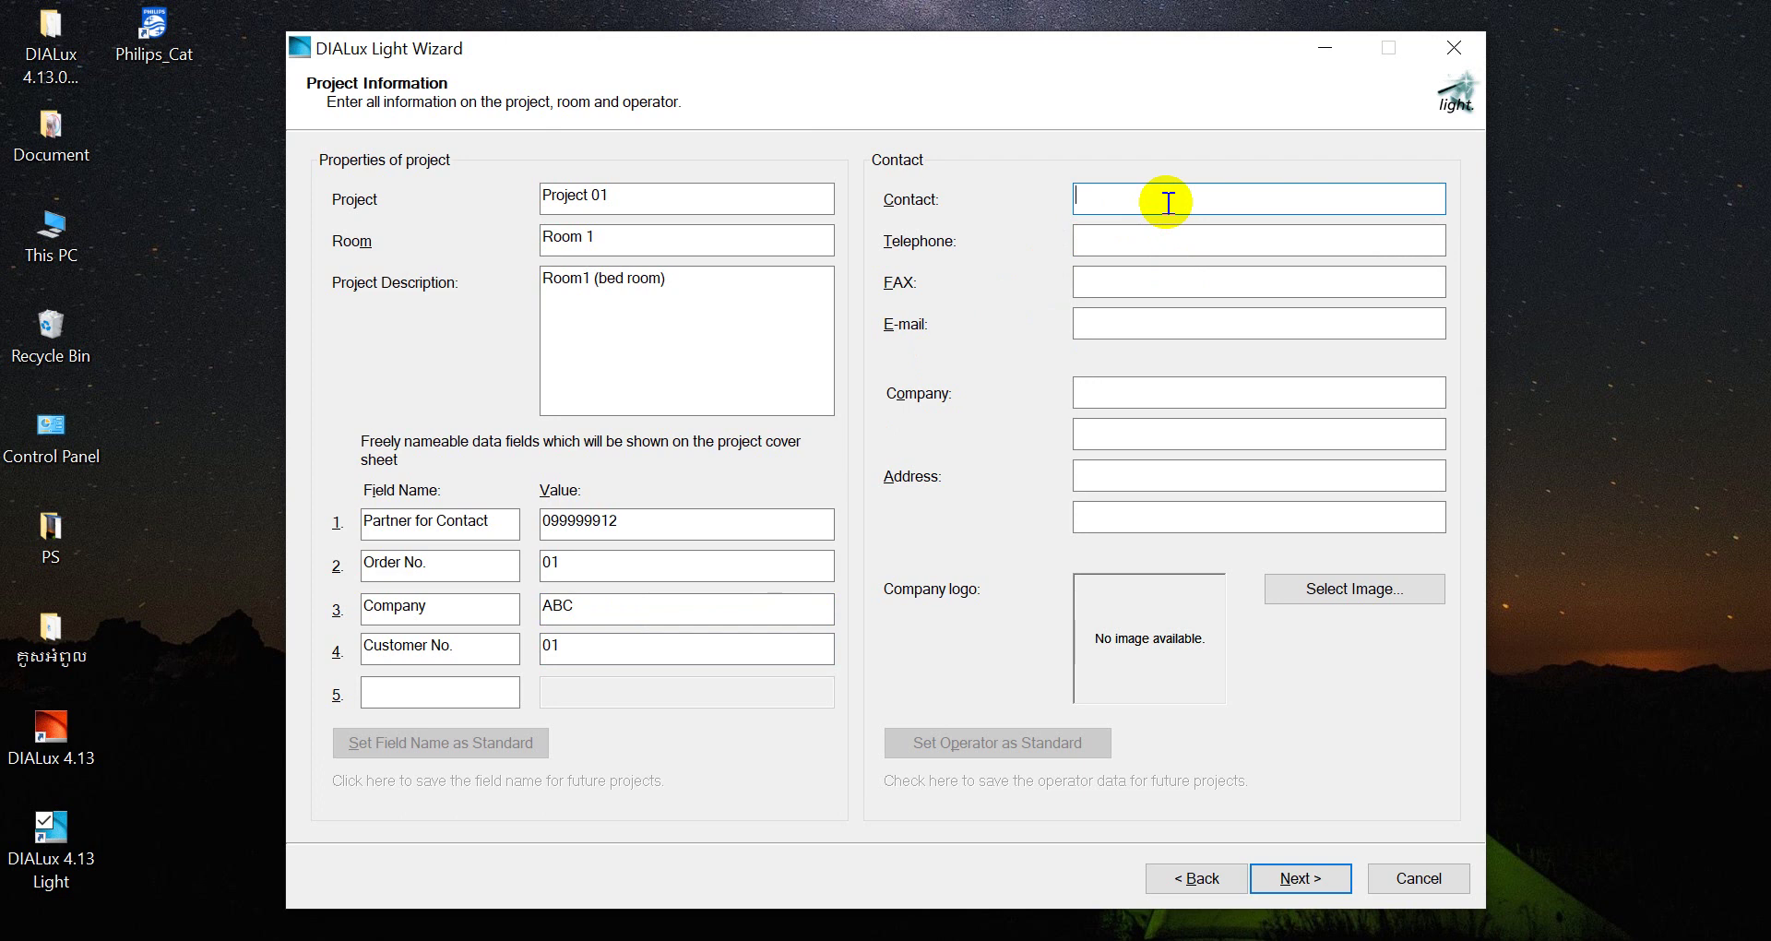
Enter the contact's name, telephone number and e-mail address
type("H")
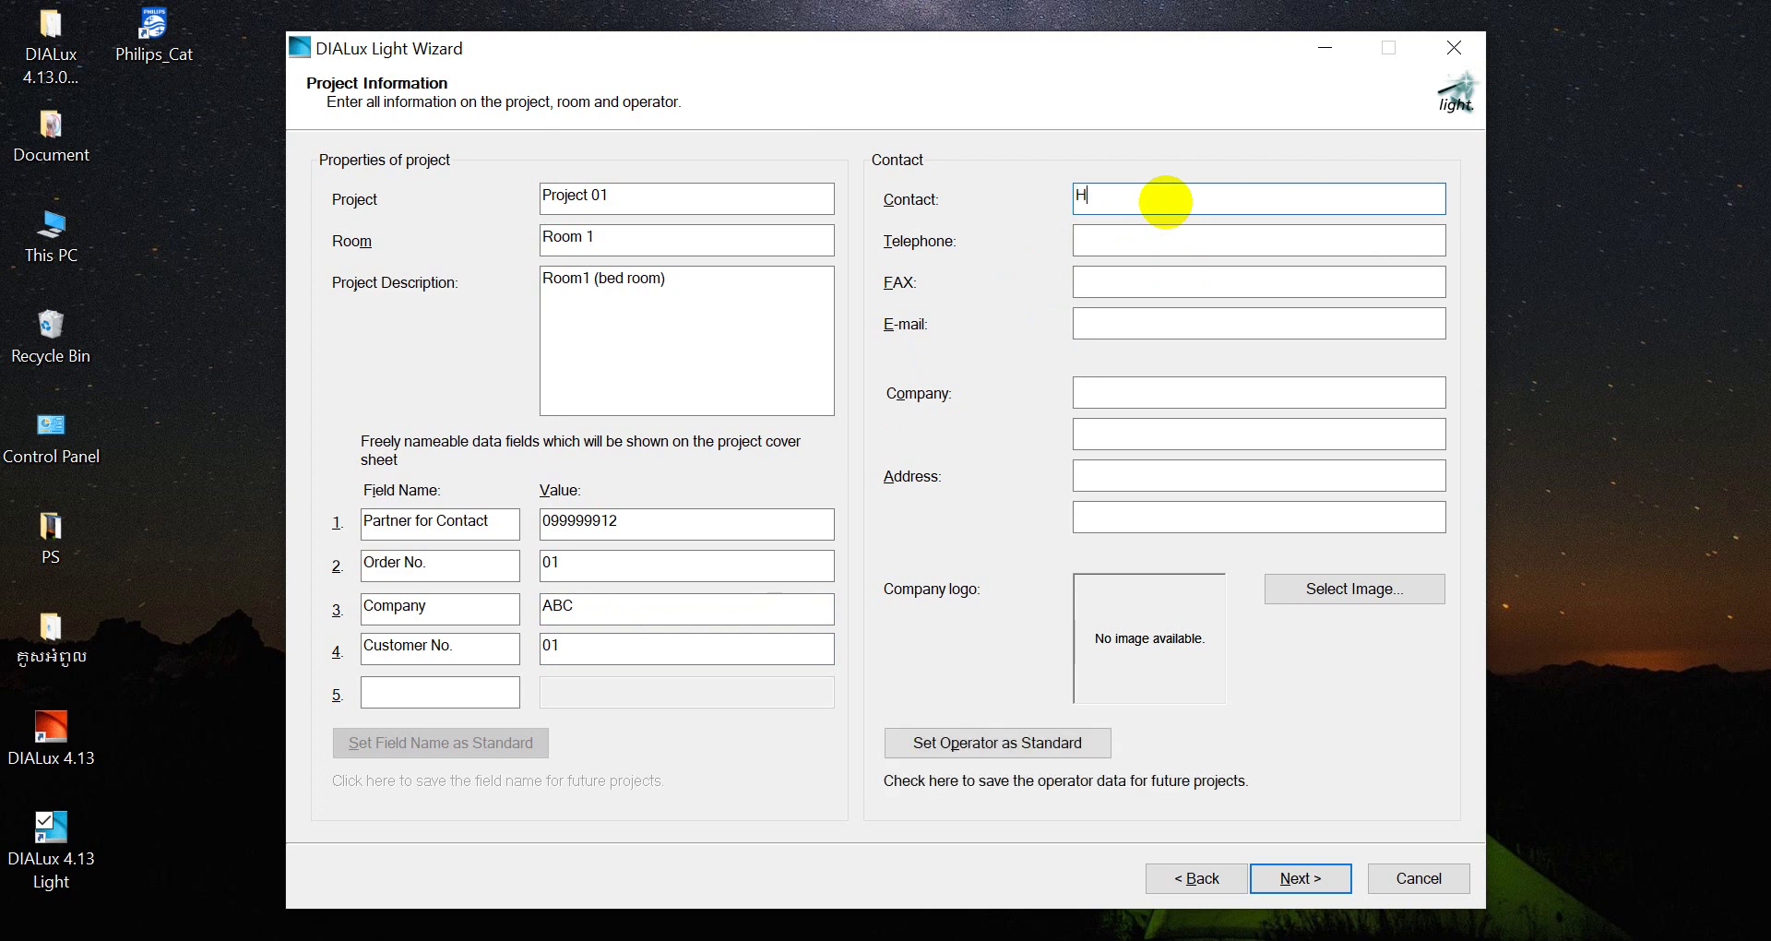
type("ONDA")
left_click(1134, 241)
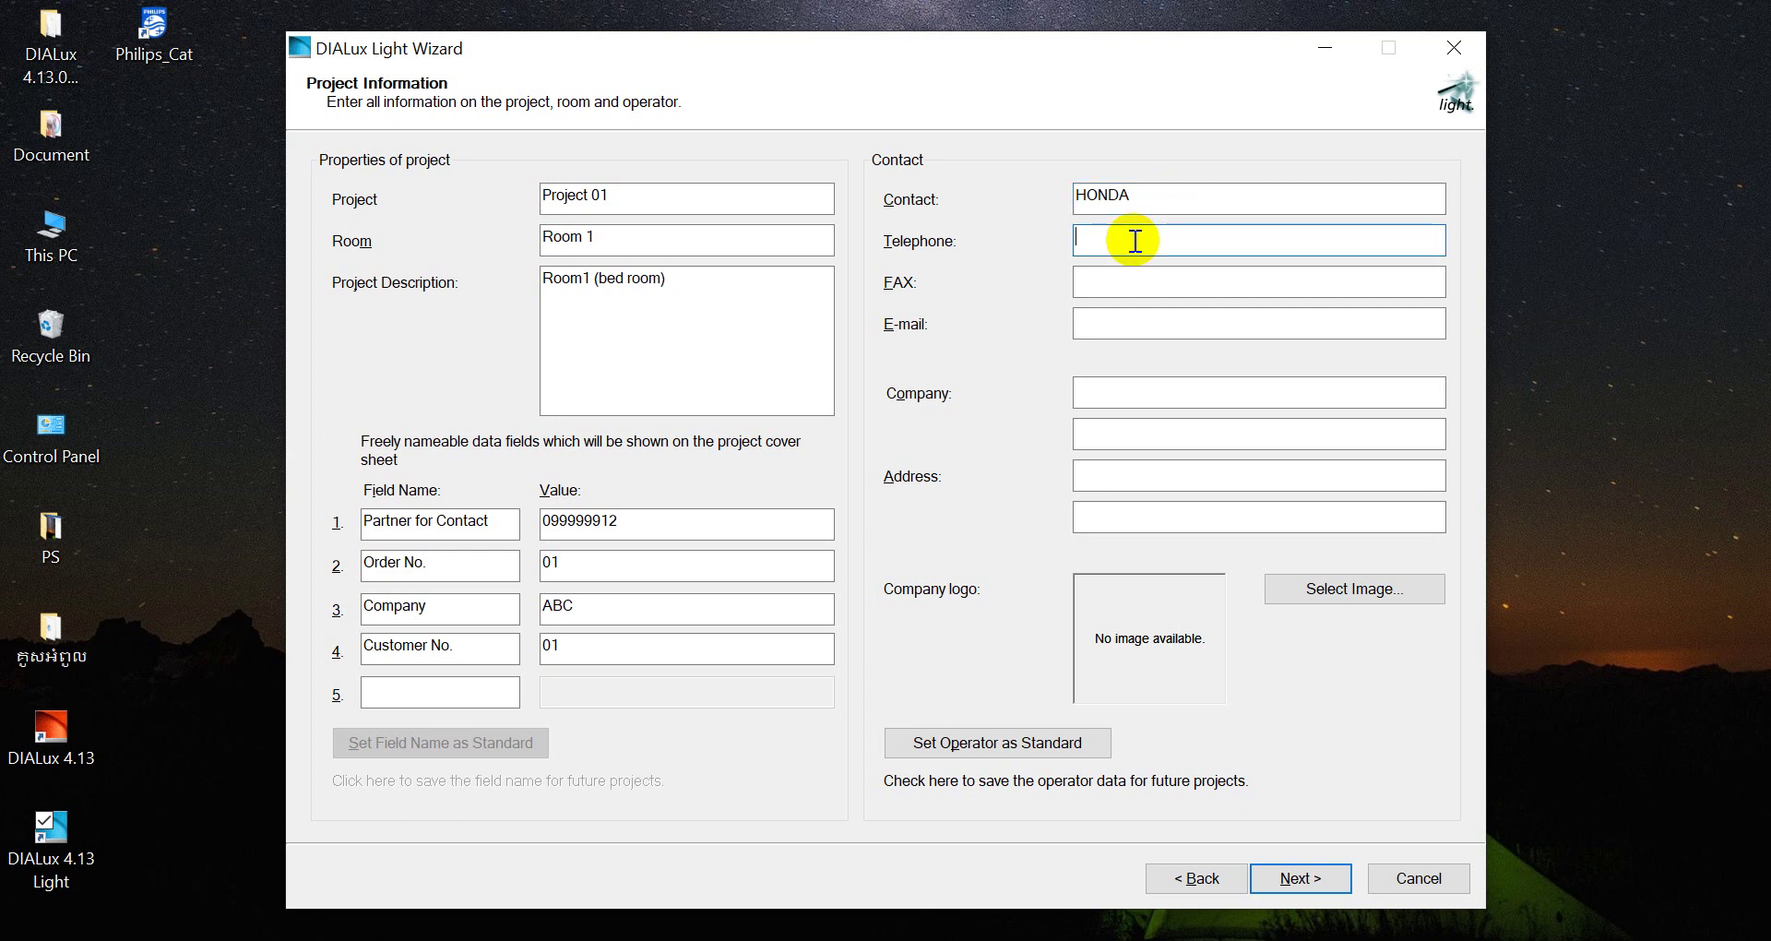
type("0")
type("0")
key("BackSpace")
key("BackSpace")
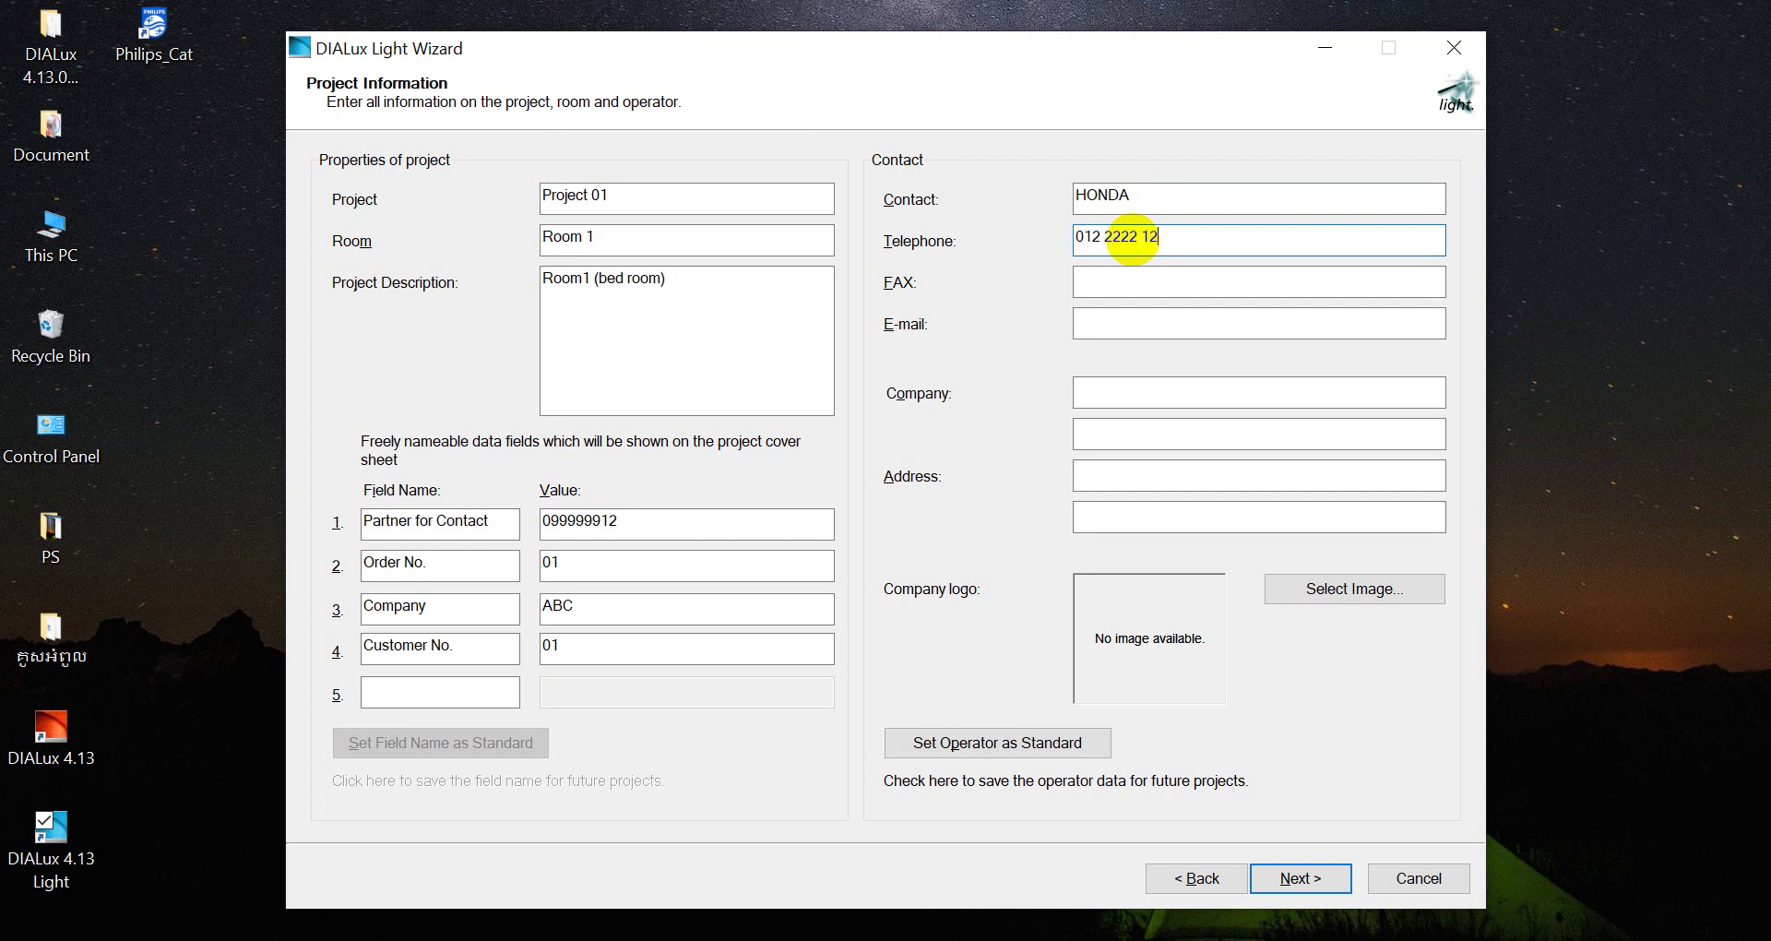
left_click(1148, 281)
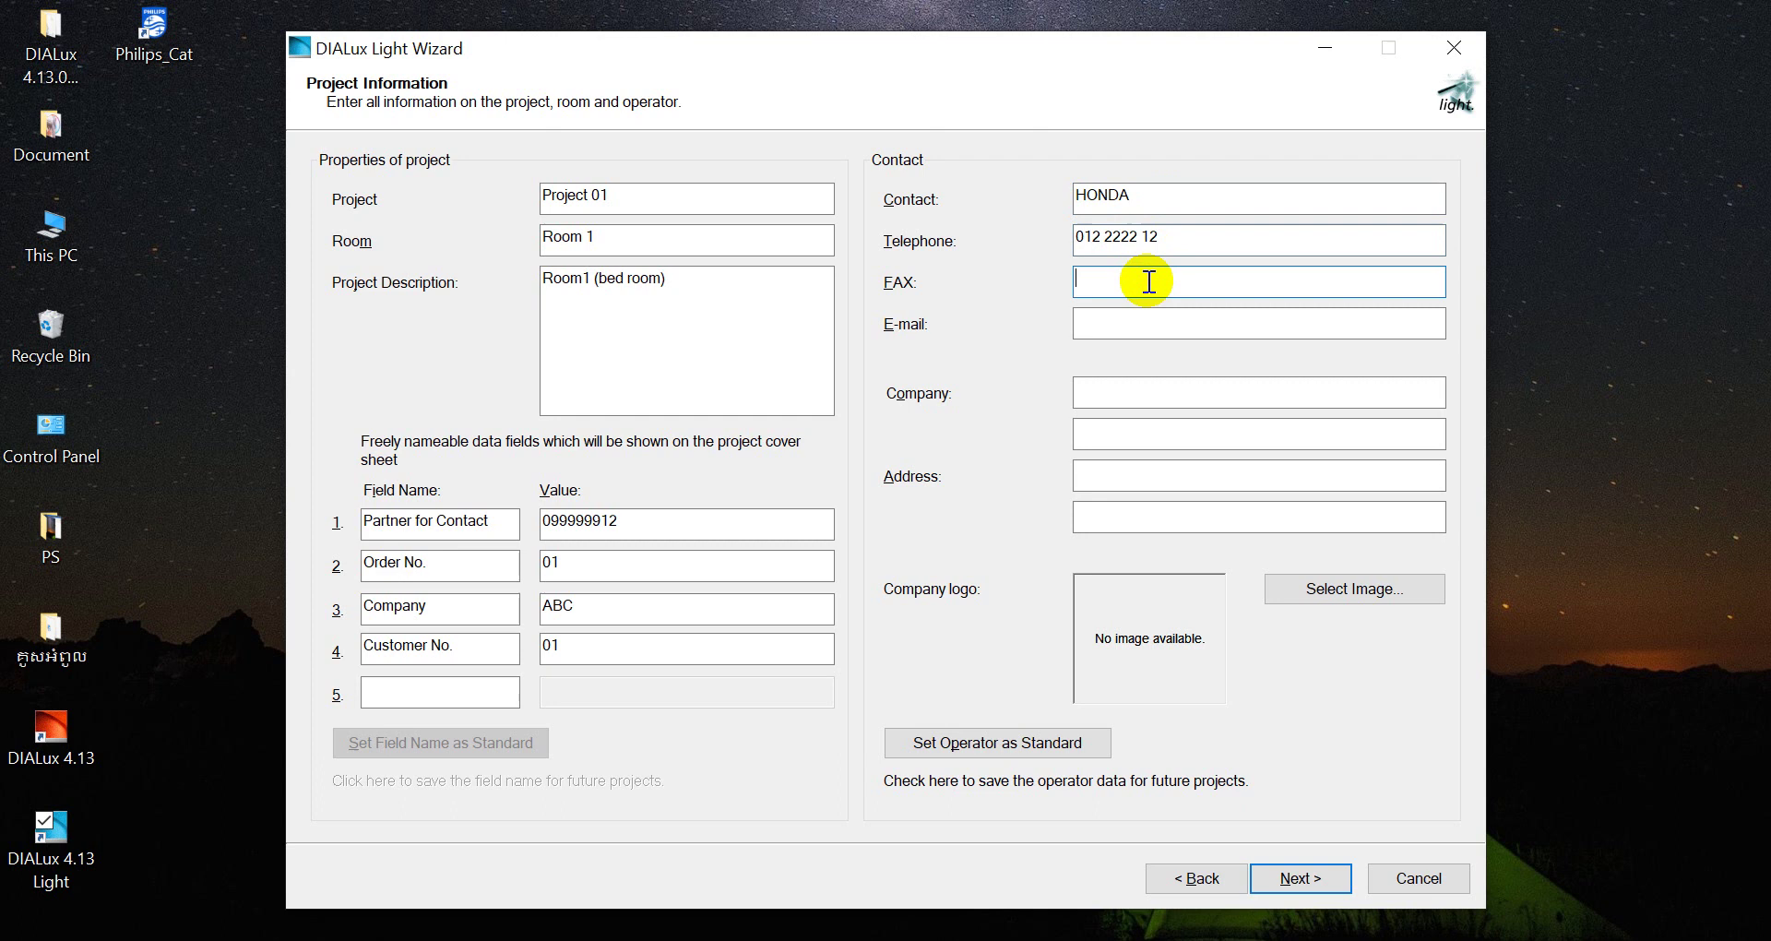
left_click(1120, 322)
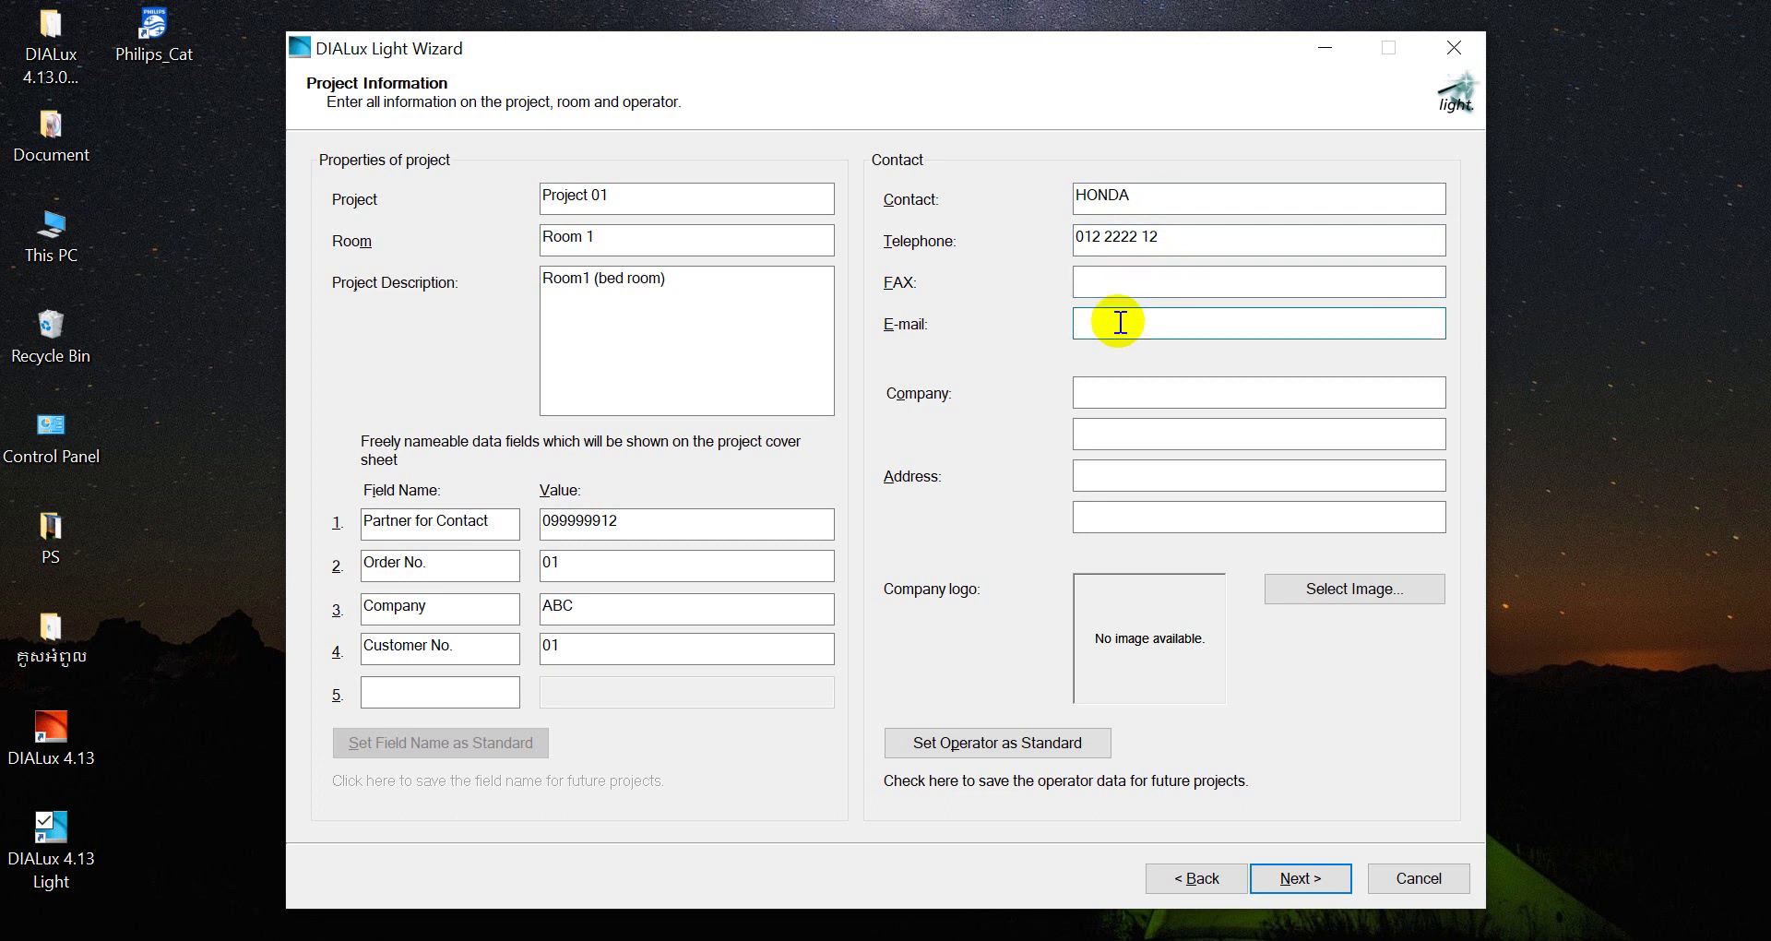
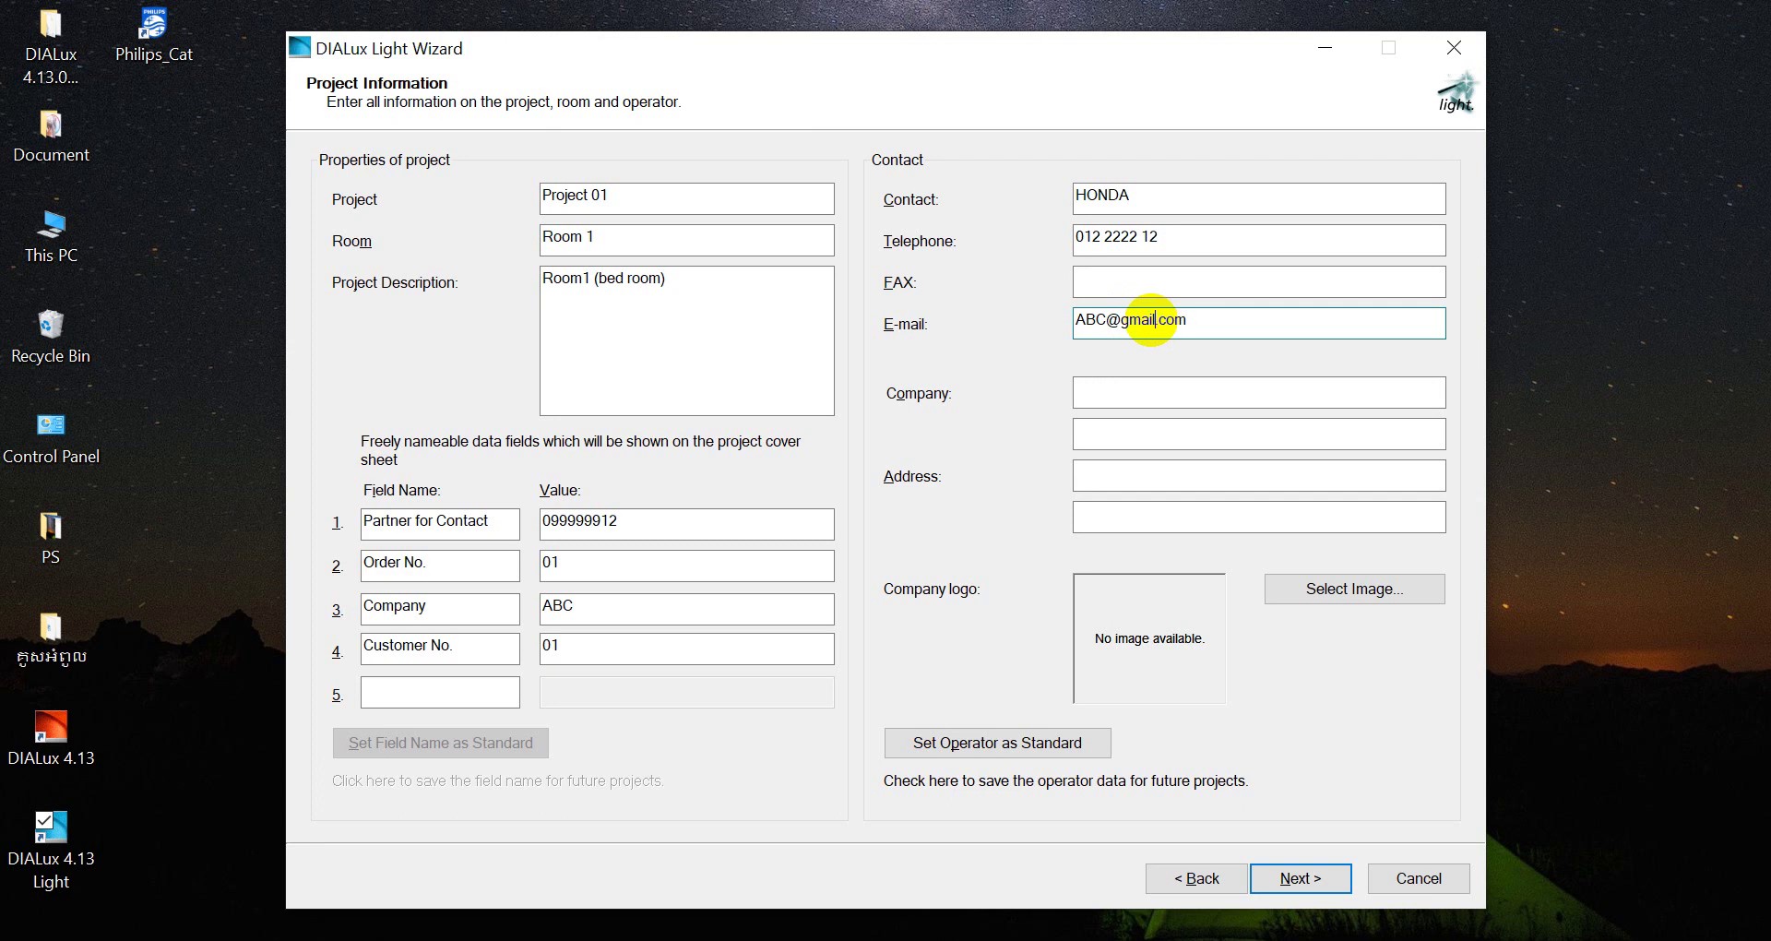
Enter company 'ABC' and the address, skip choosing a logo image, and continue to Data Input
left_click(1131, 391)
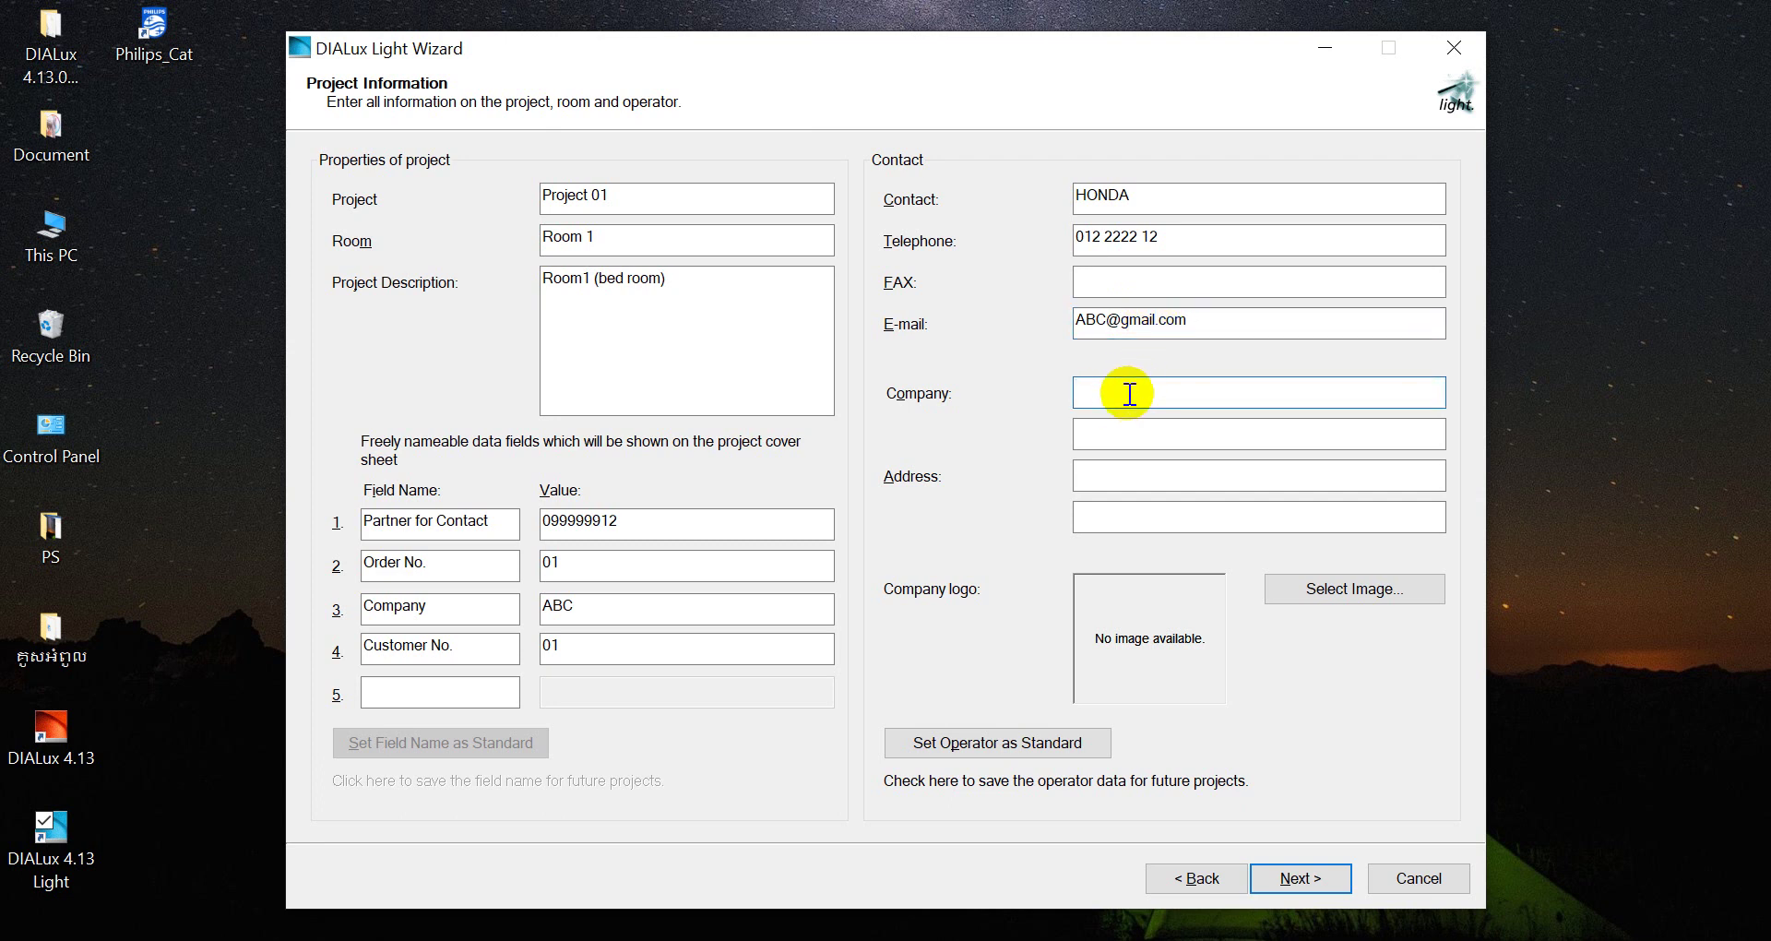
type("ABC")
left_click(1123, 483)
type("PP")
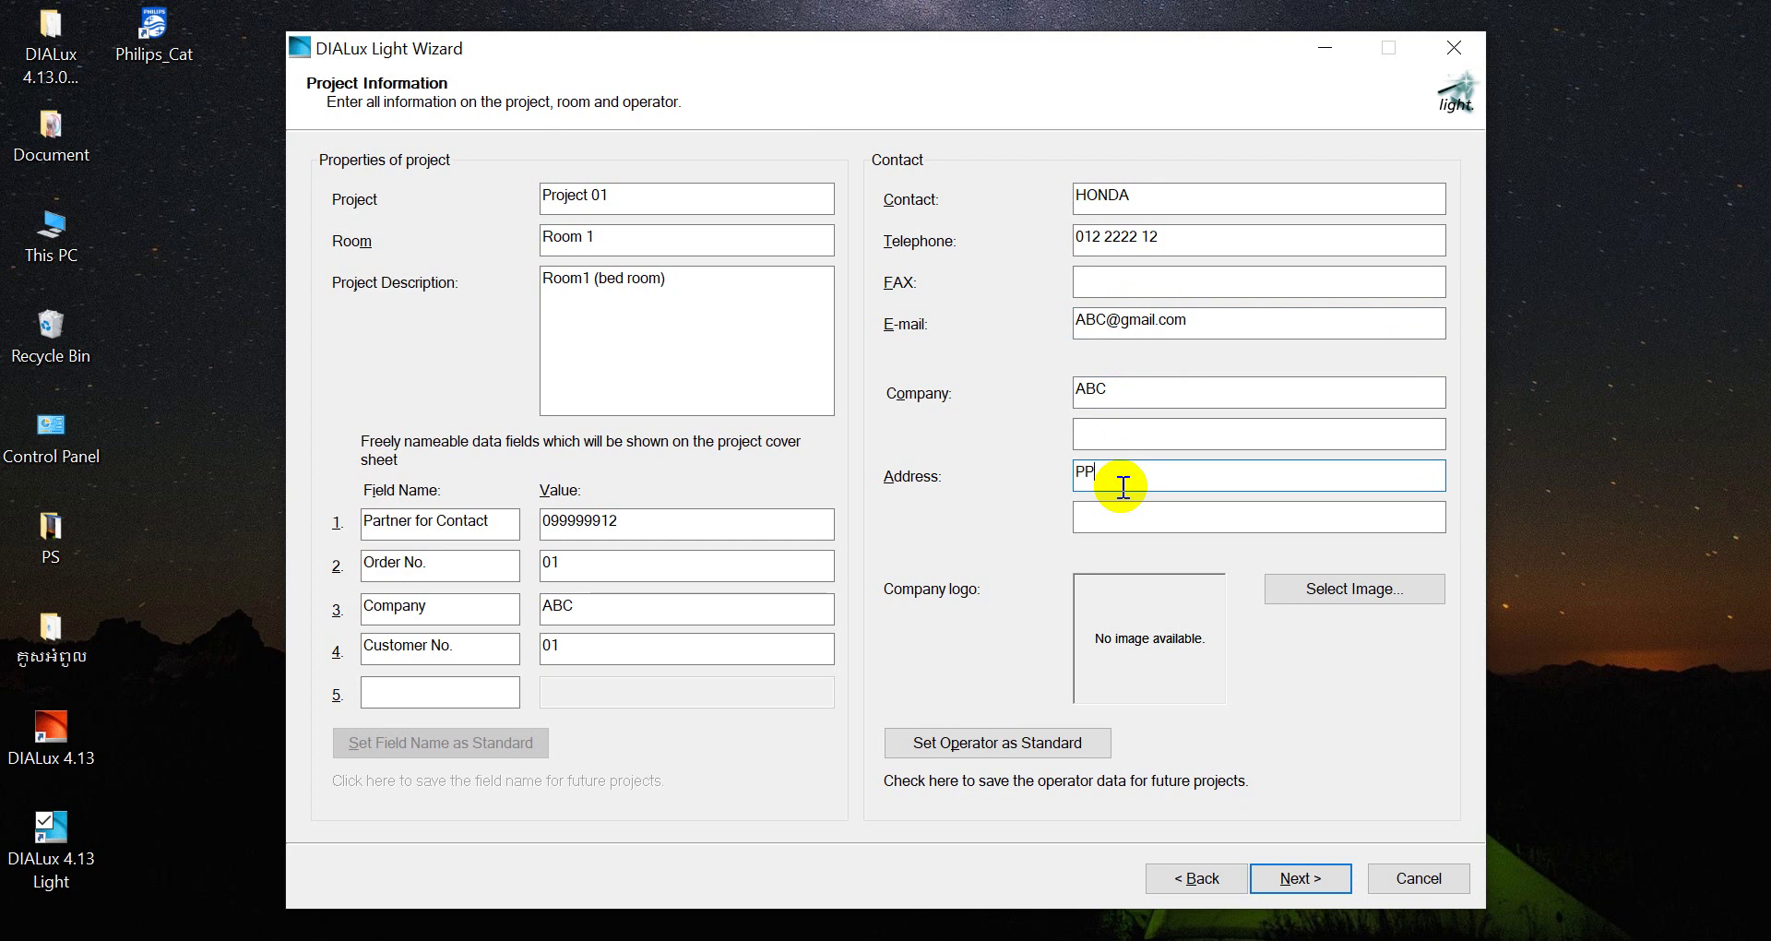
left_click(1333, 590)
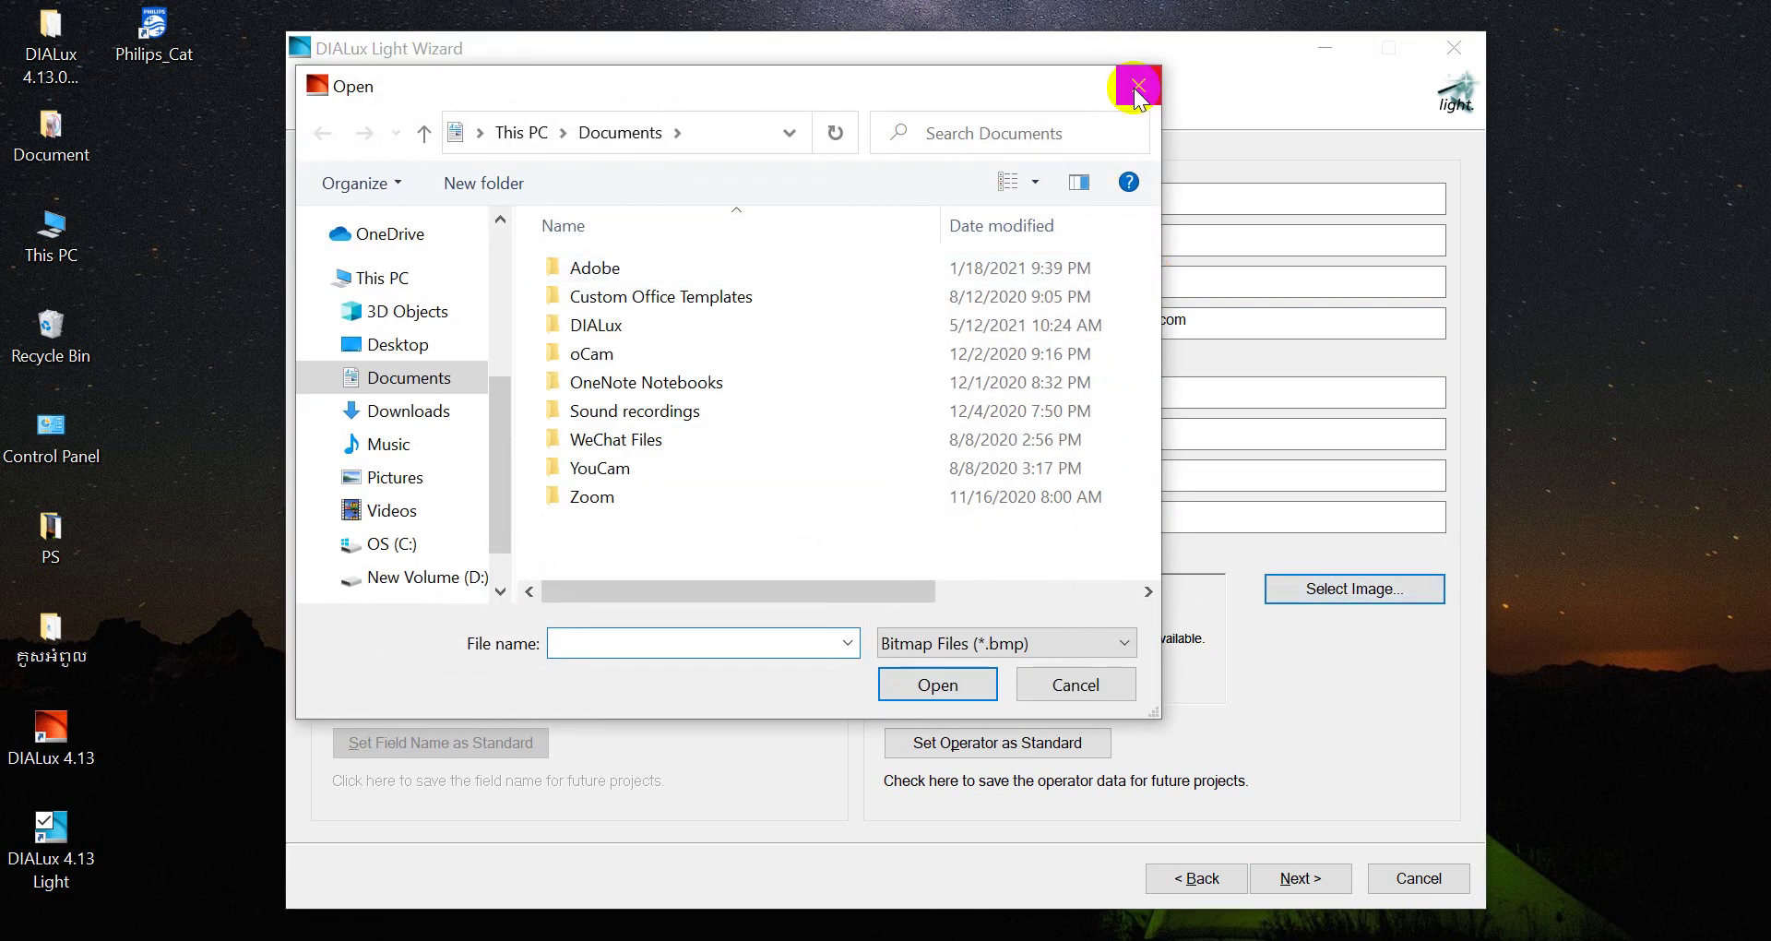
left_click(1137, 86)
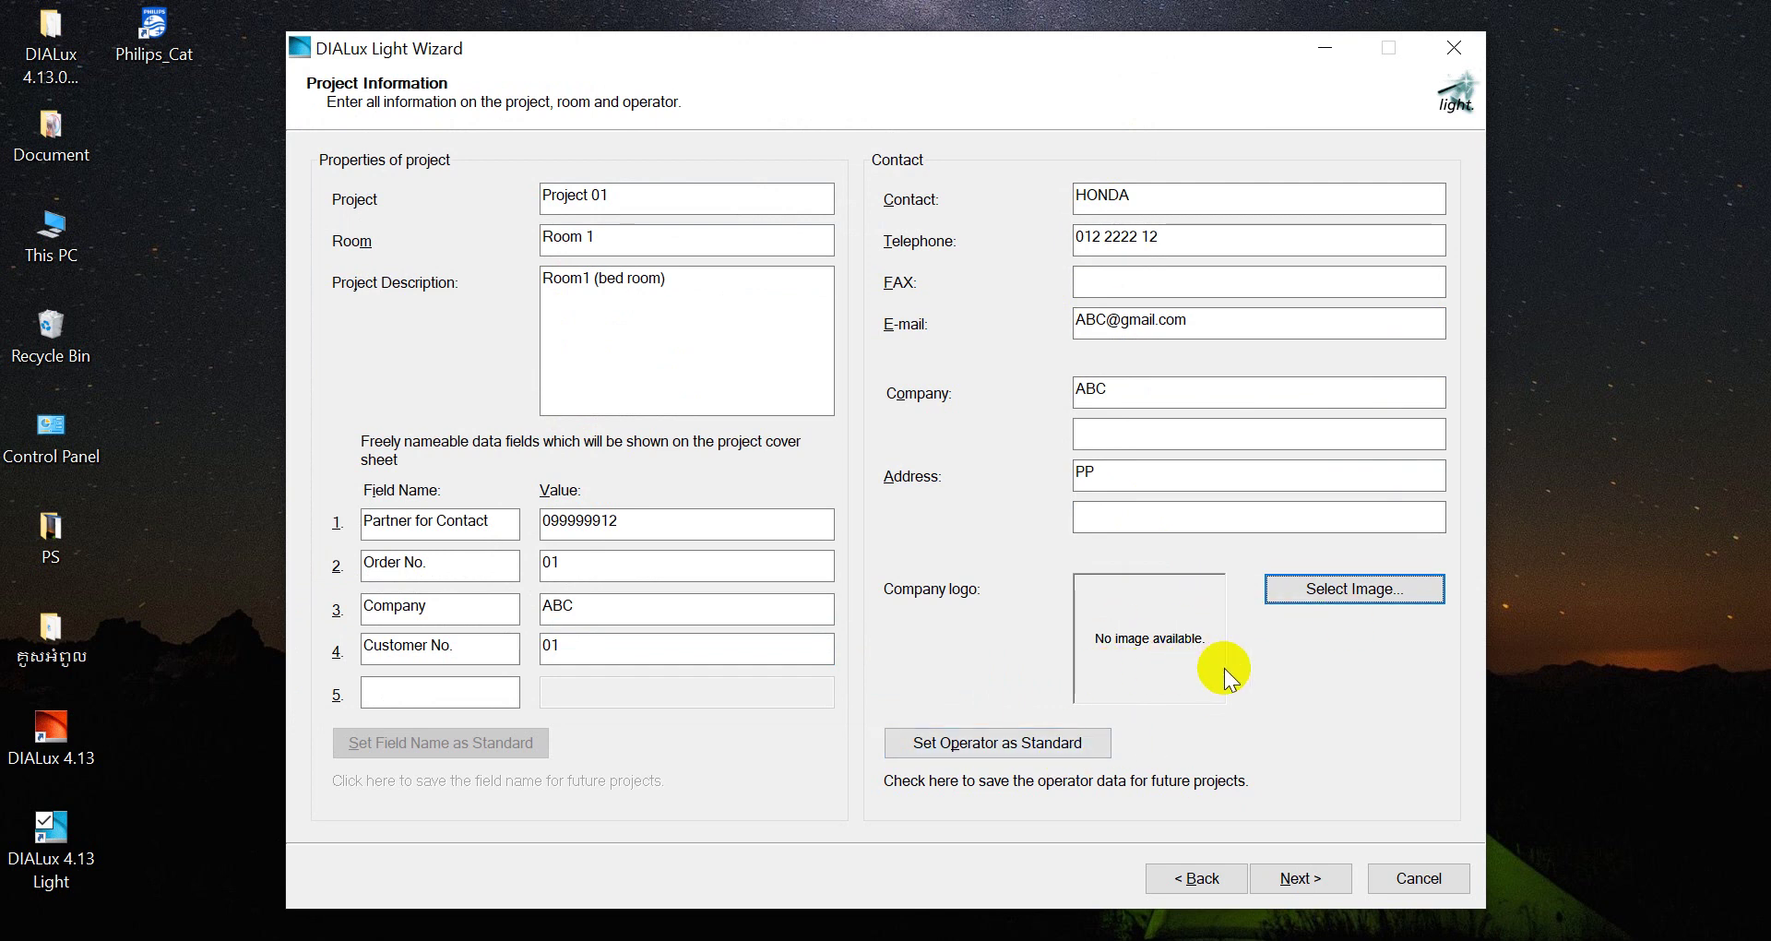
left_click(1279, 874)
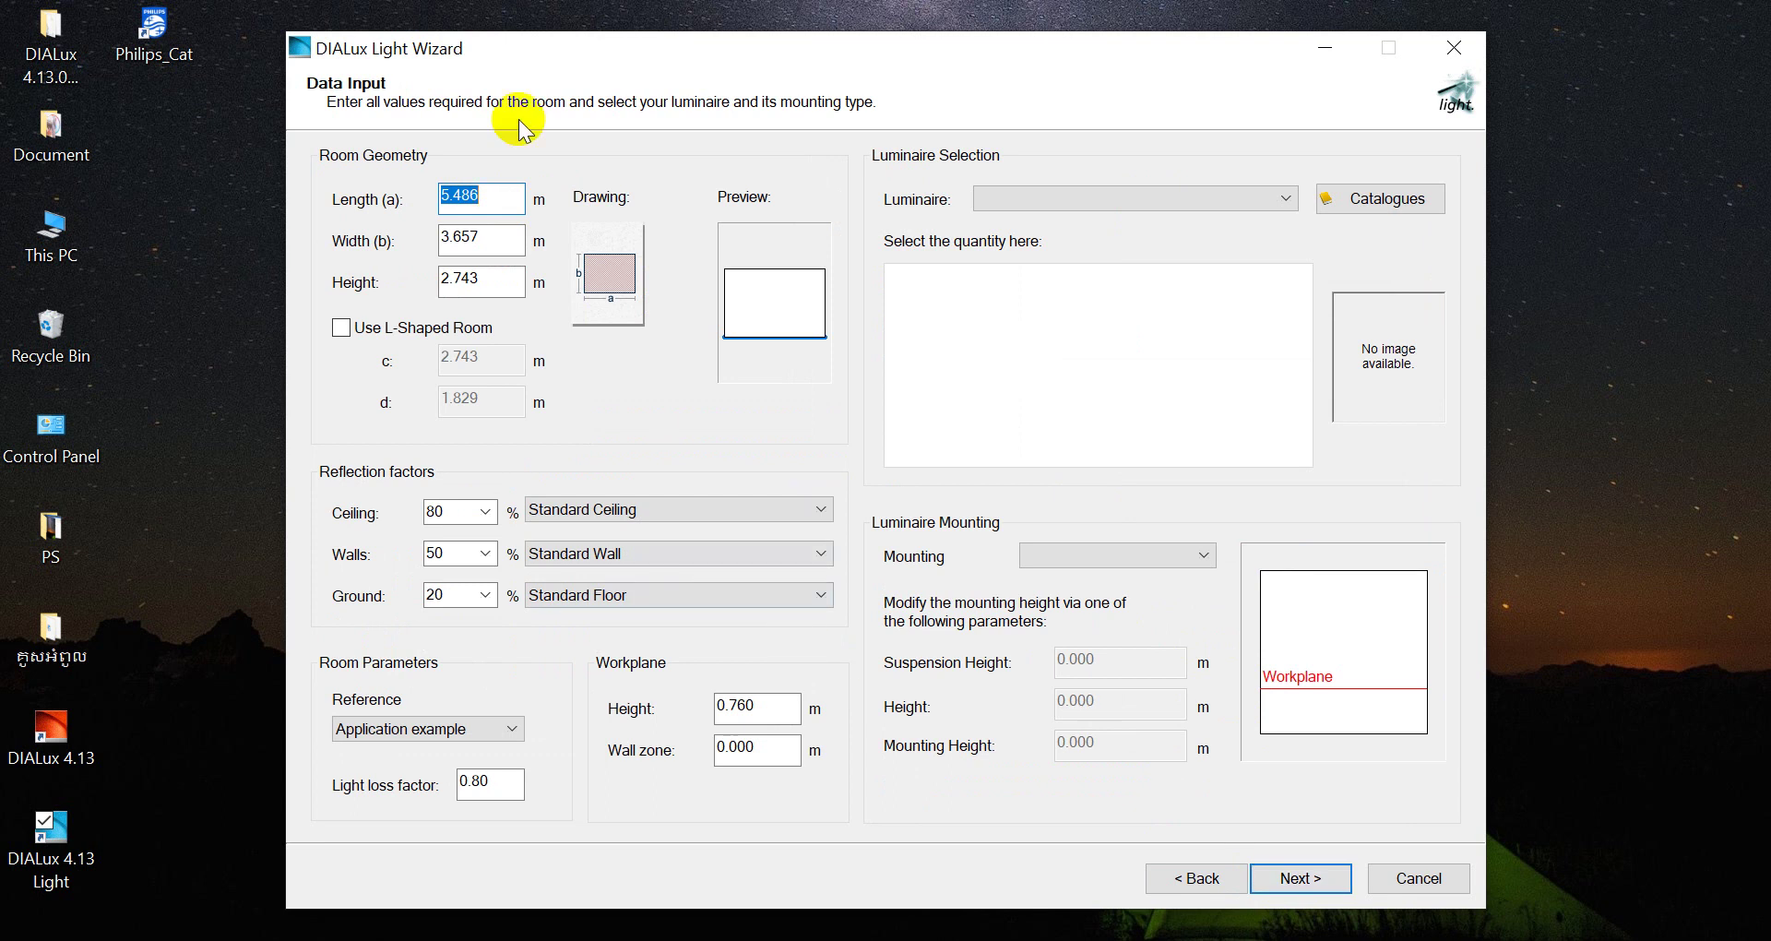
Enter Room Geometry of length 10 m, width 6 m and height 3 m
left_click(501, 196)
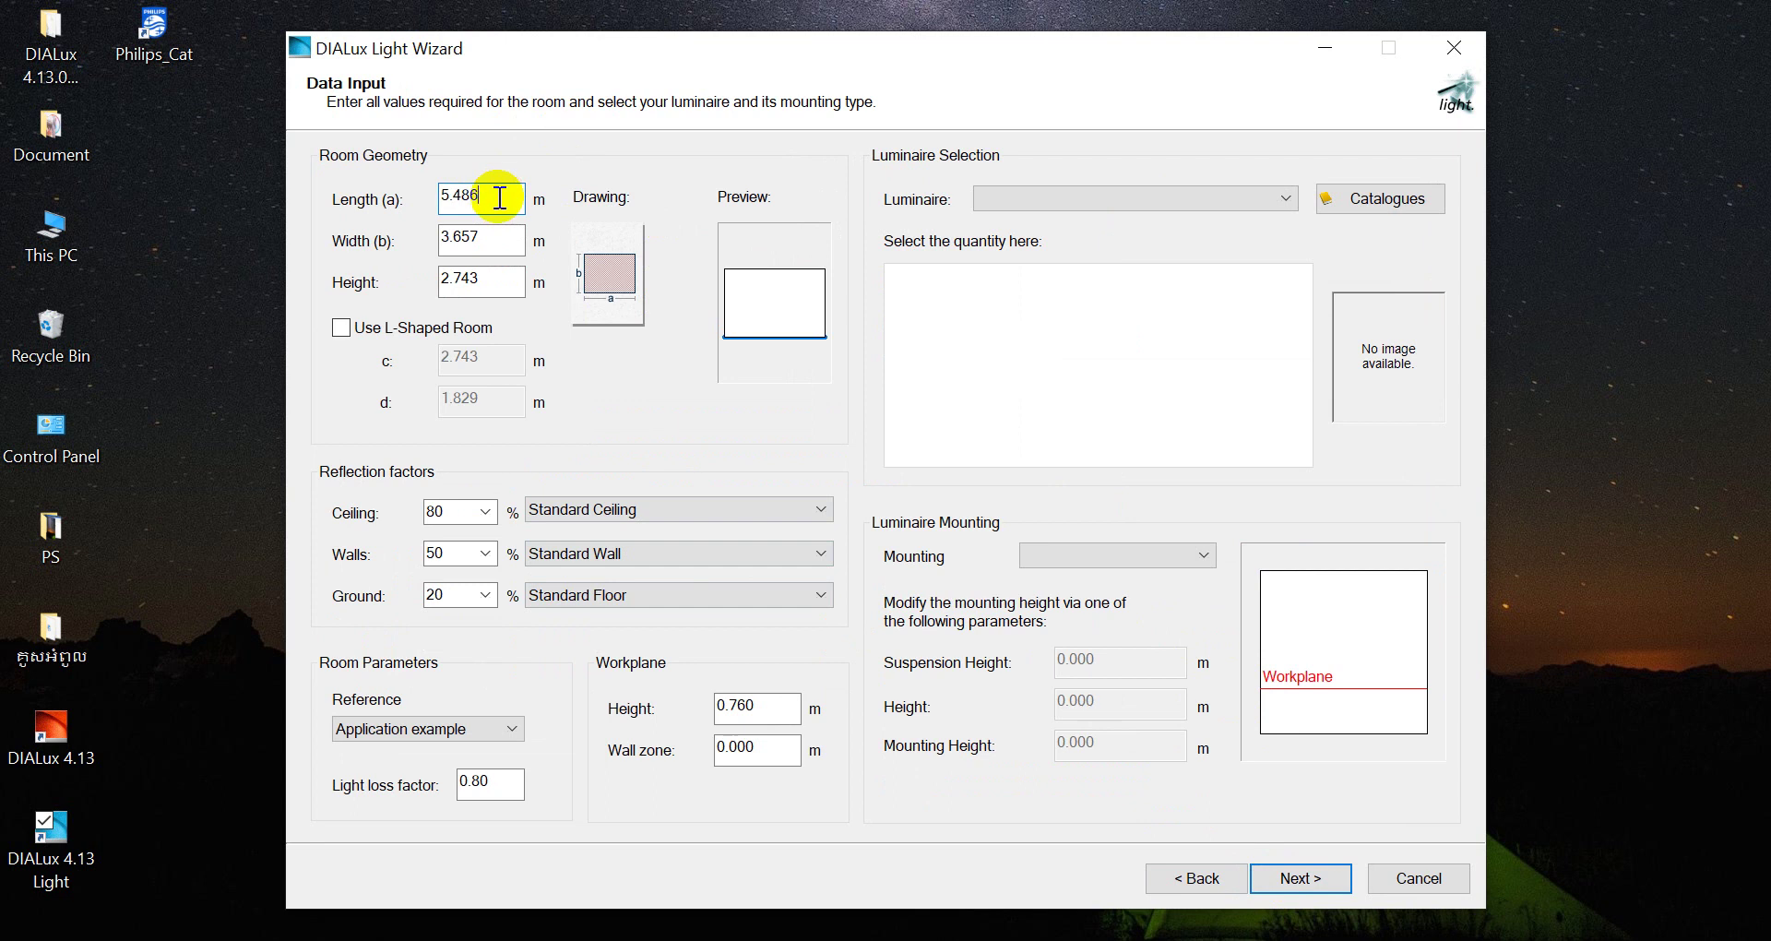
key("BackSpace")
key("BackSpace")
key("BackSpace")
key("BackSpace")
key("BackSpace")
type("10")
left_click(482, 238)
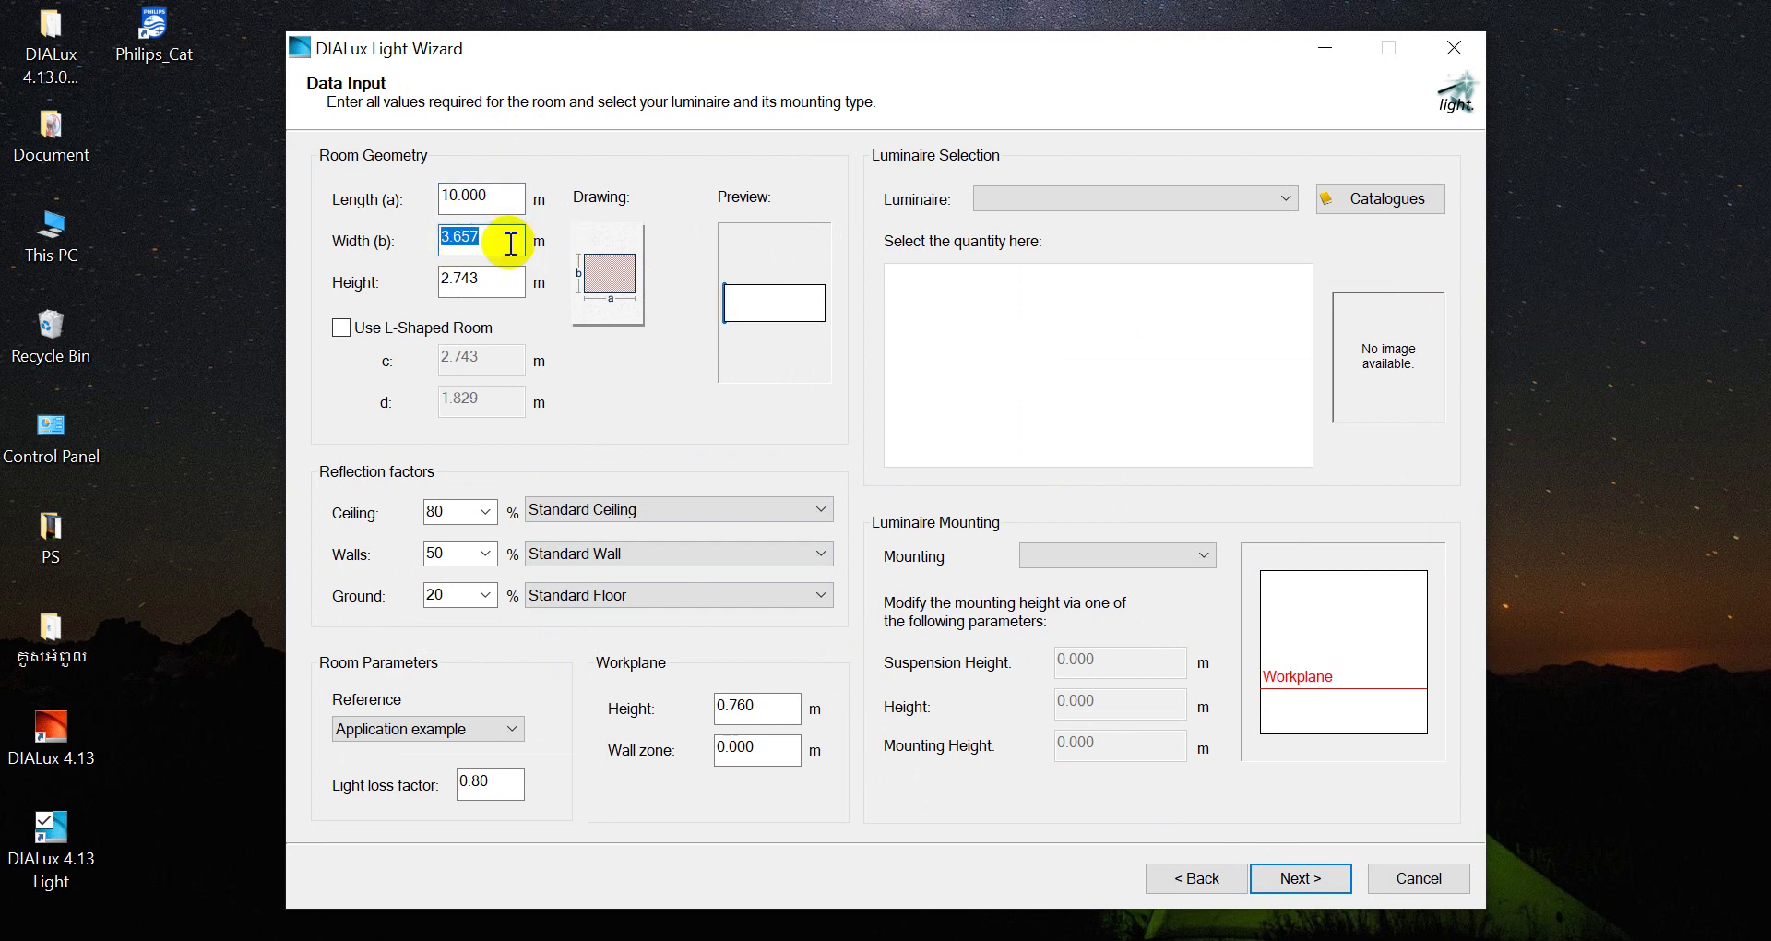
type("6")
left_click(456, 279)
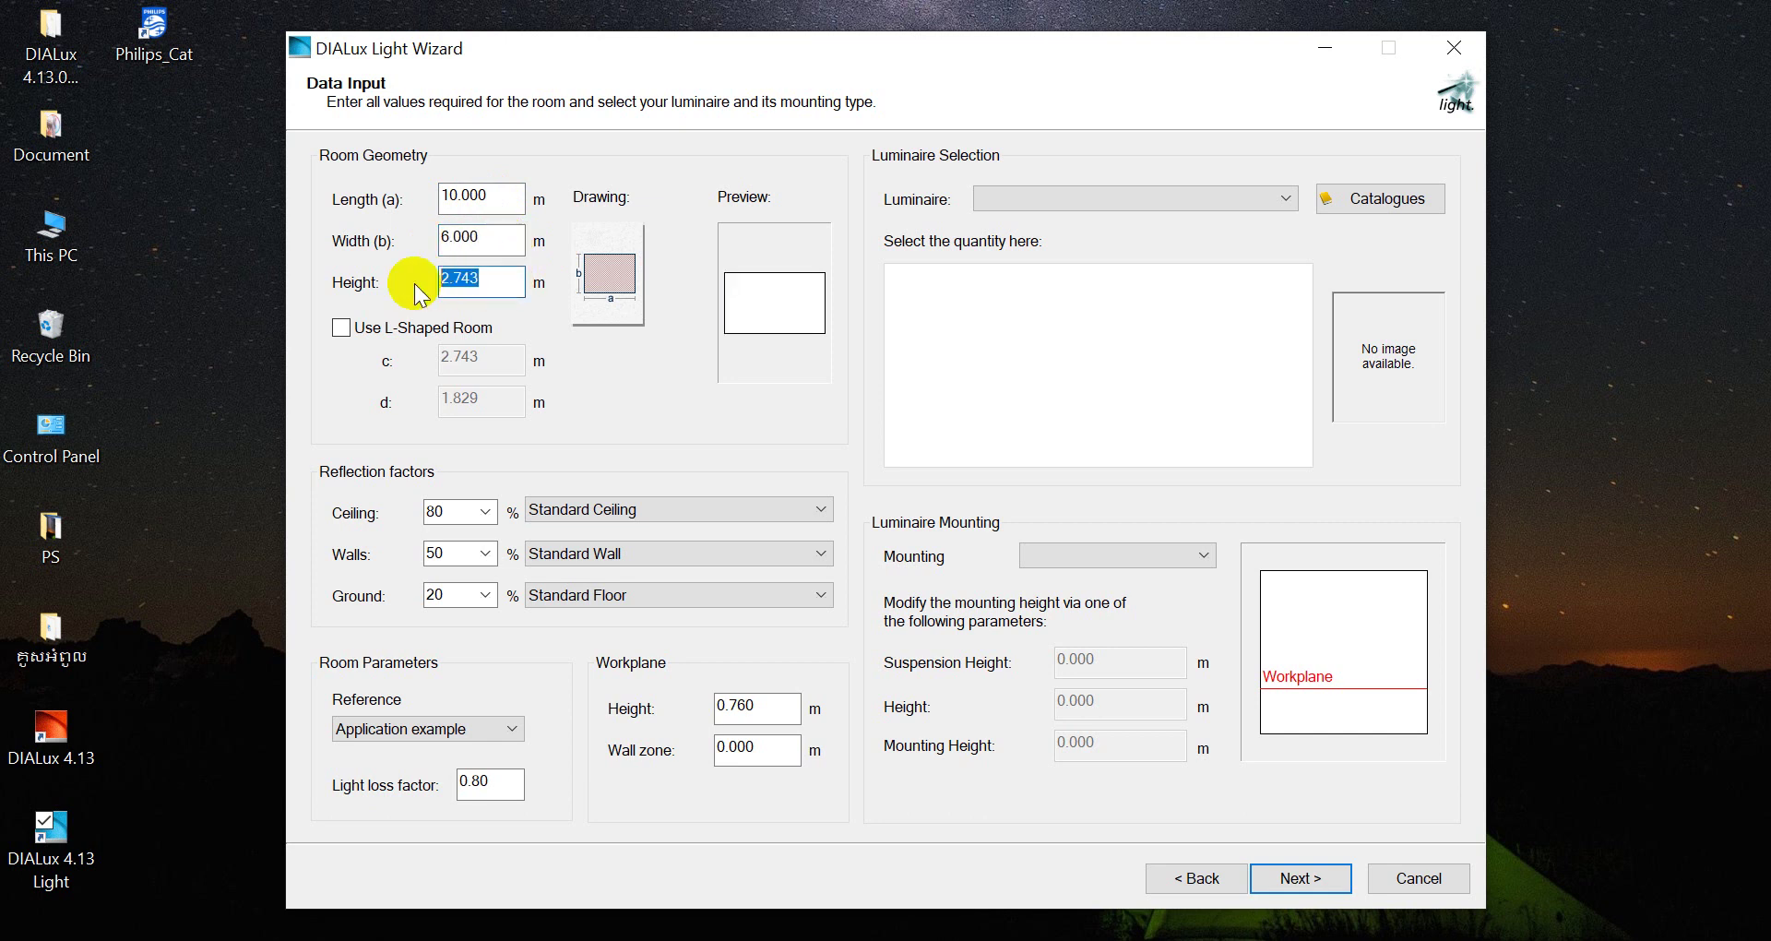
type("4")
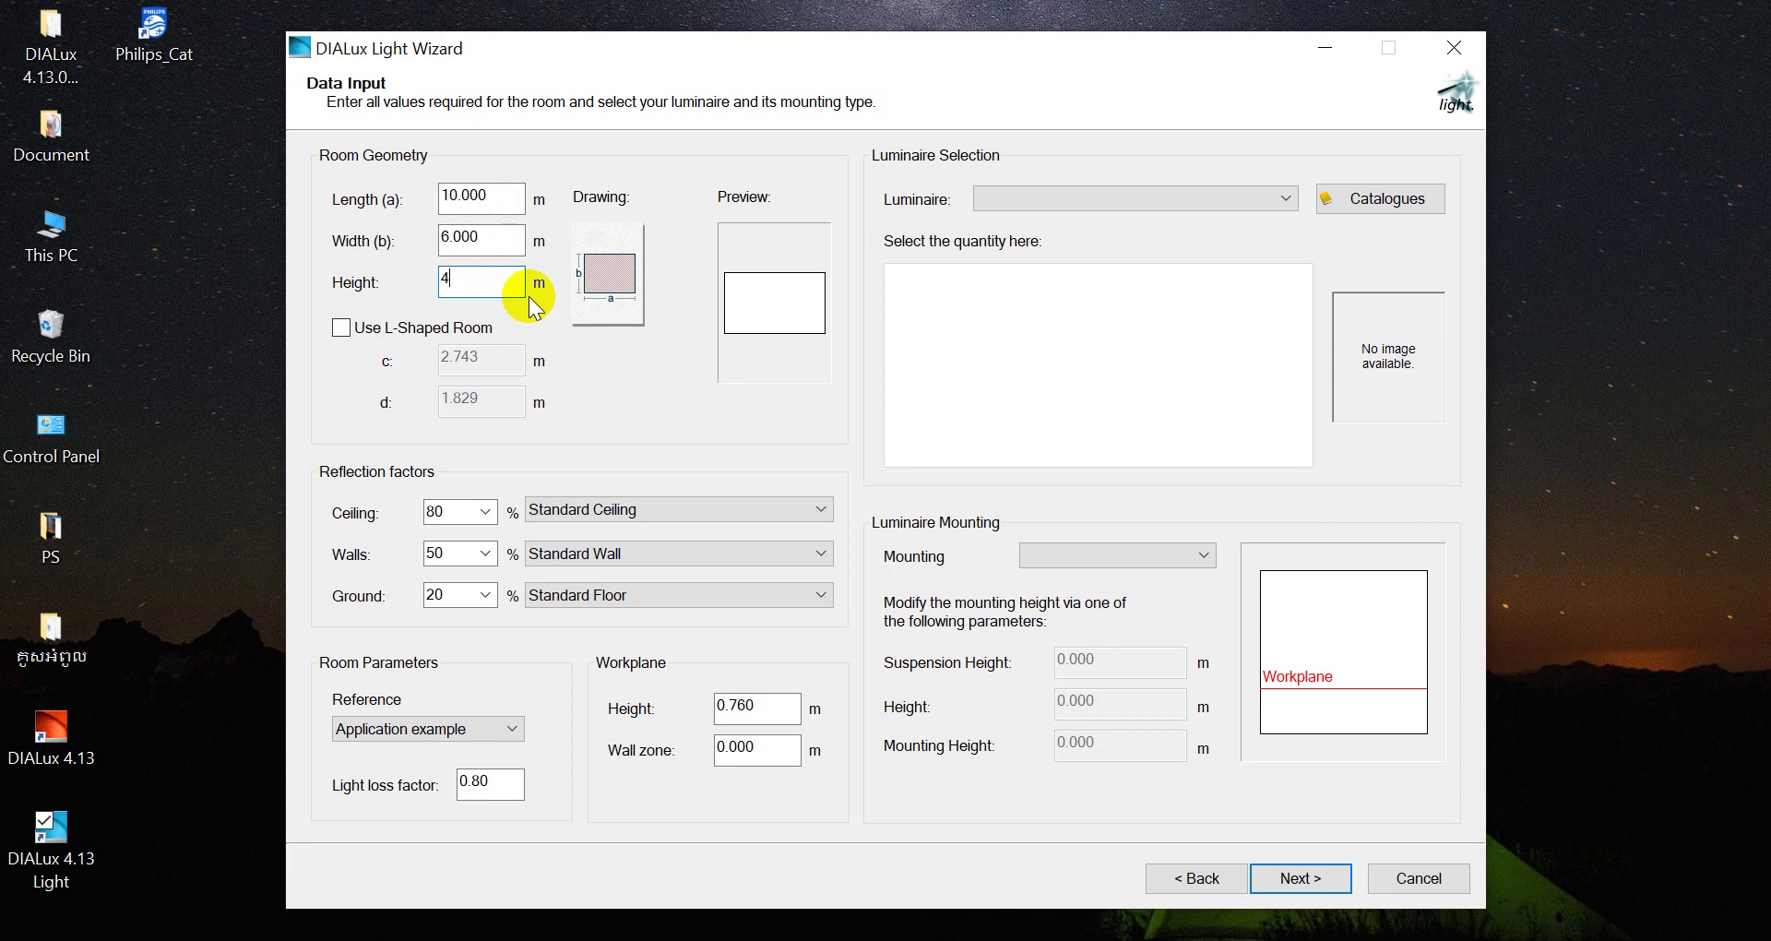
key("BackSpace")
type("3")
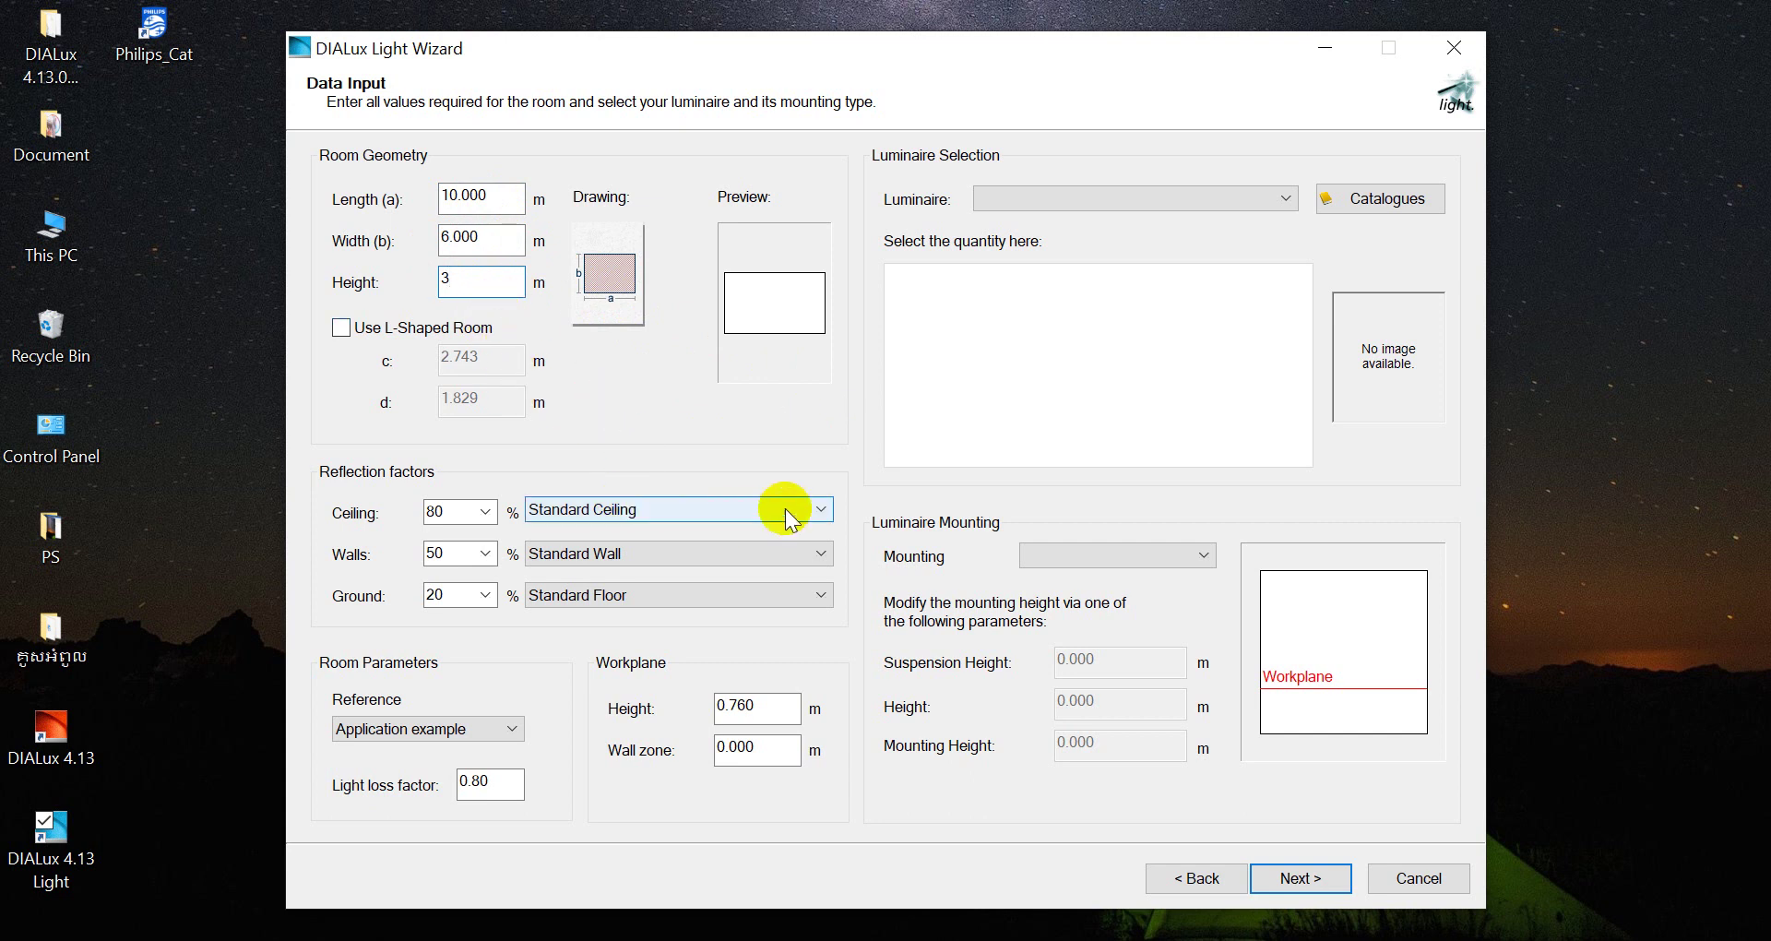
Keep ceiling reflection at 80% and walls at 50%, and set the ground reflection to 30%
left_click(487, 513)
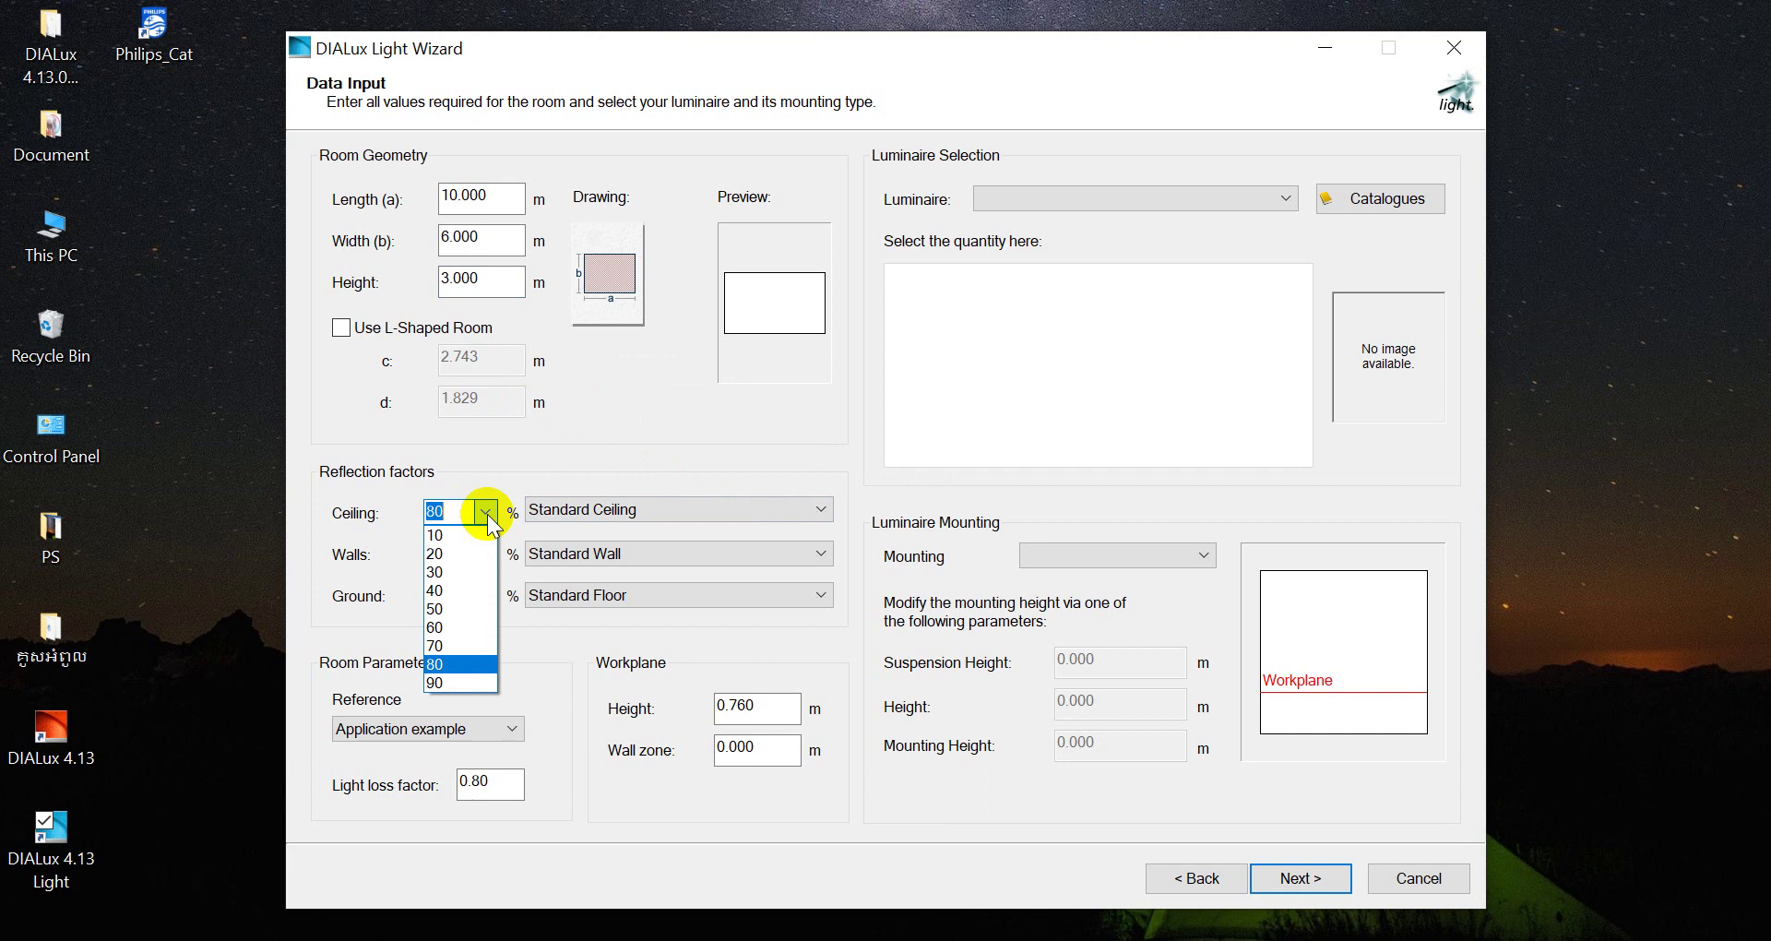
left_click(487, 513)
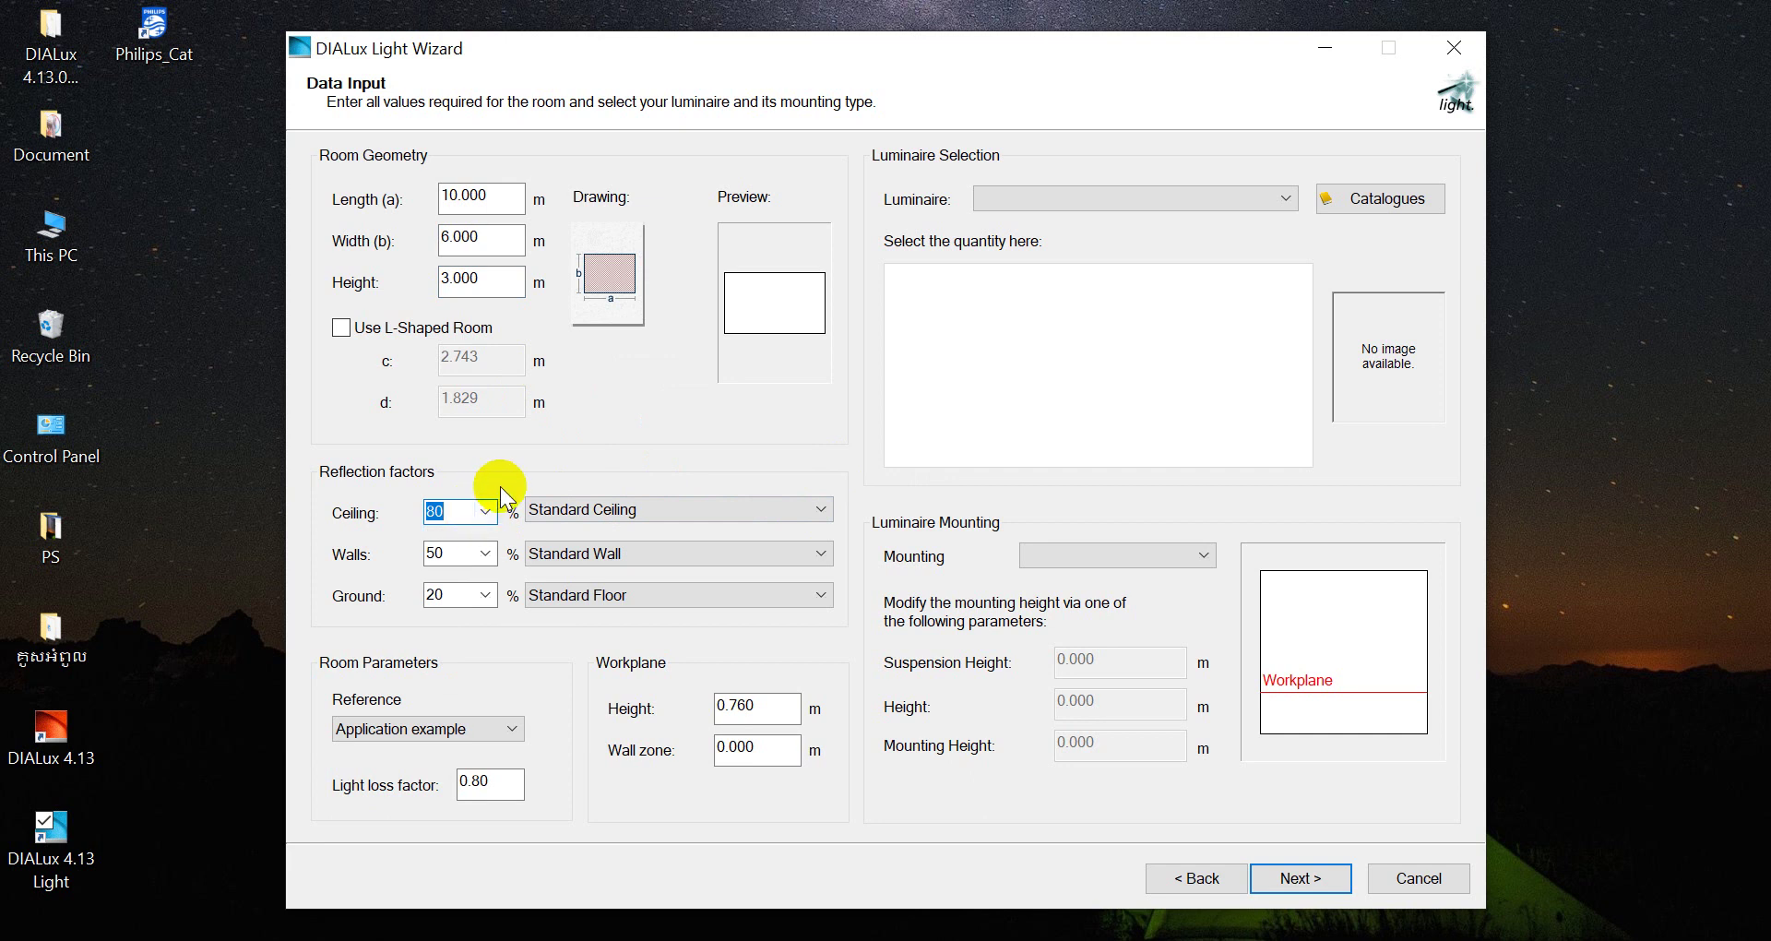
left_click(486, 554)
left_click(489, 556)
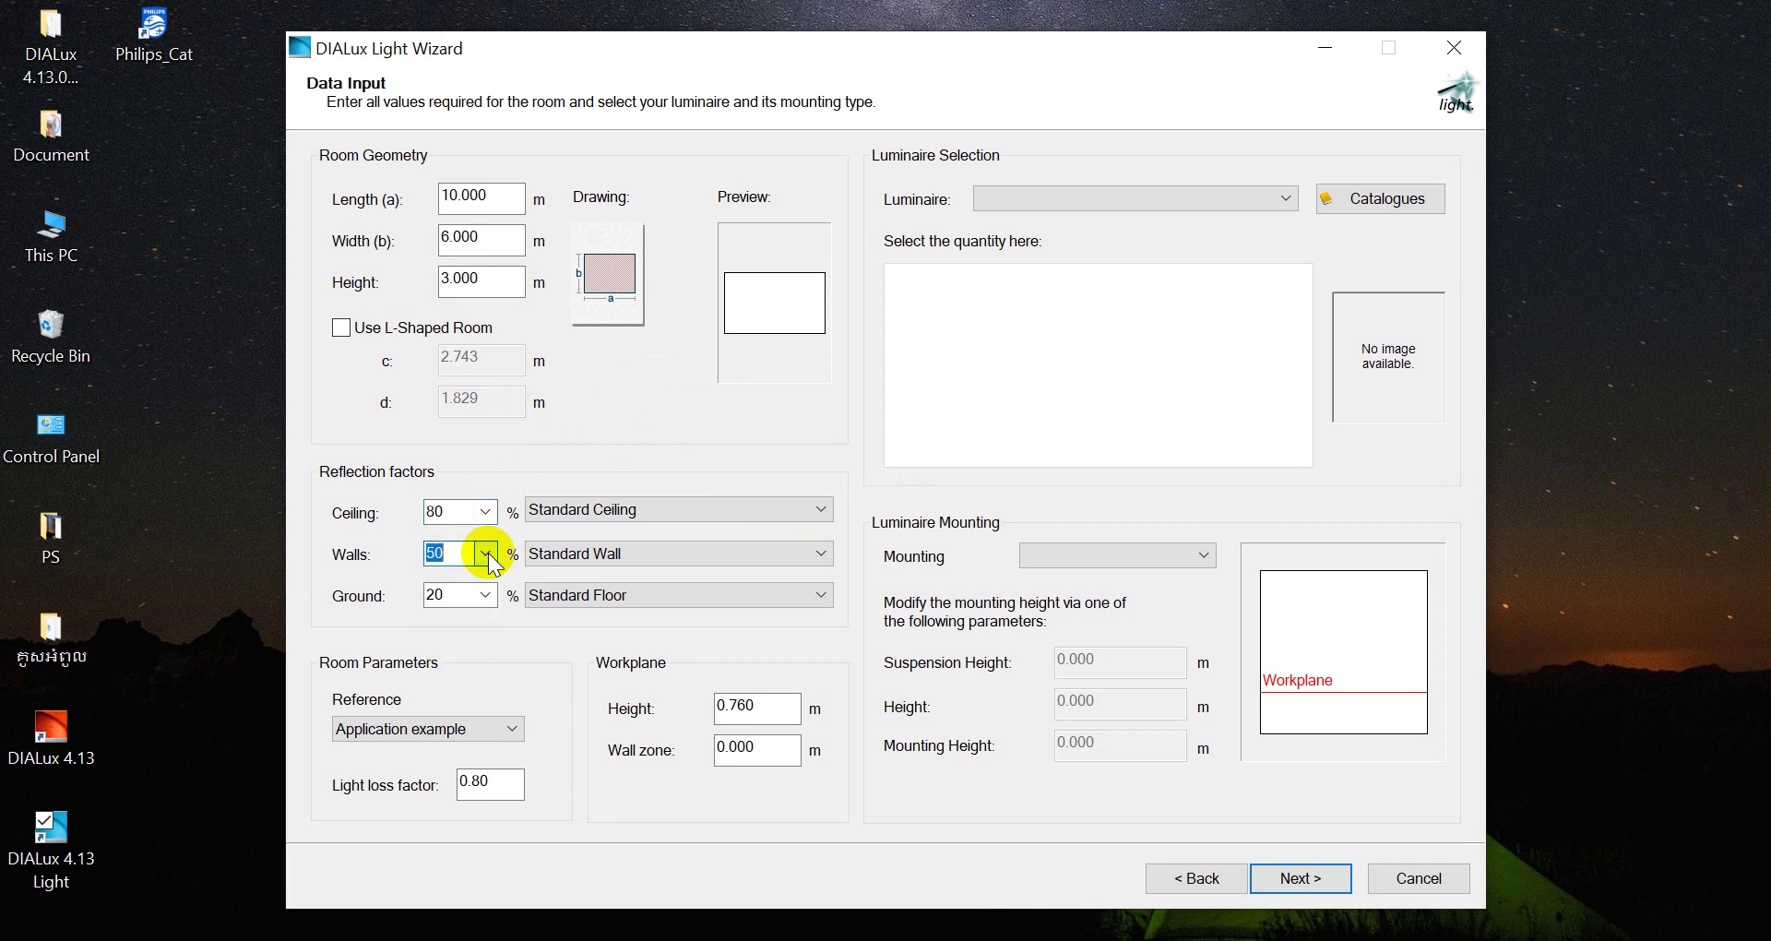
left_click(467, 553)
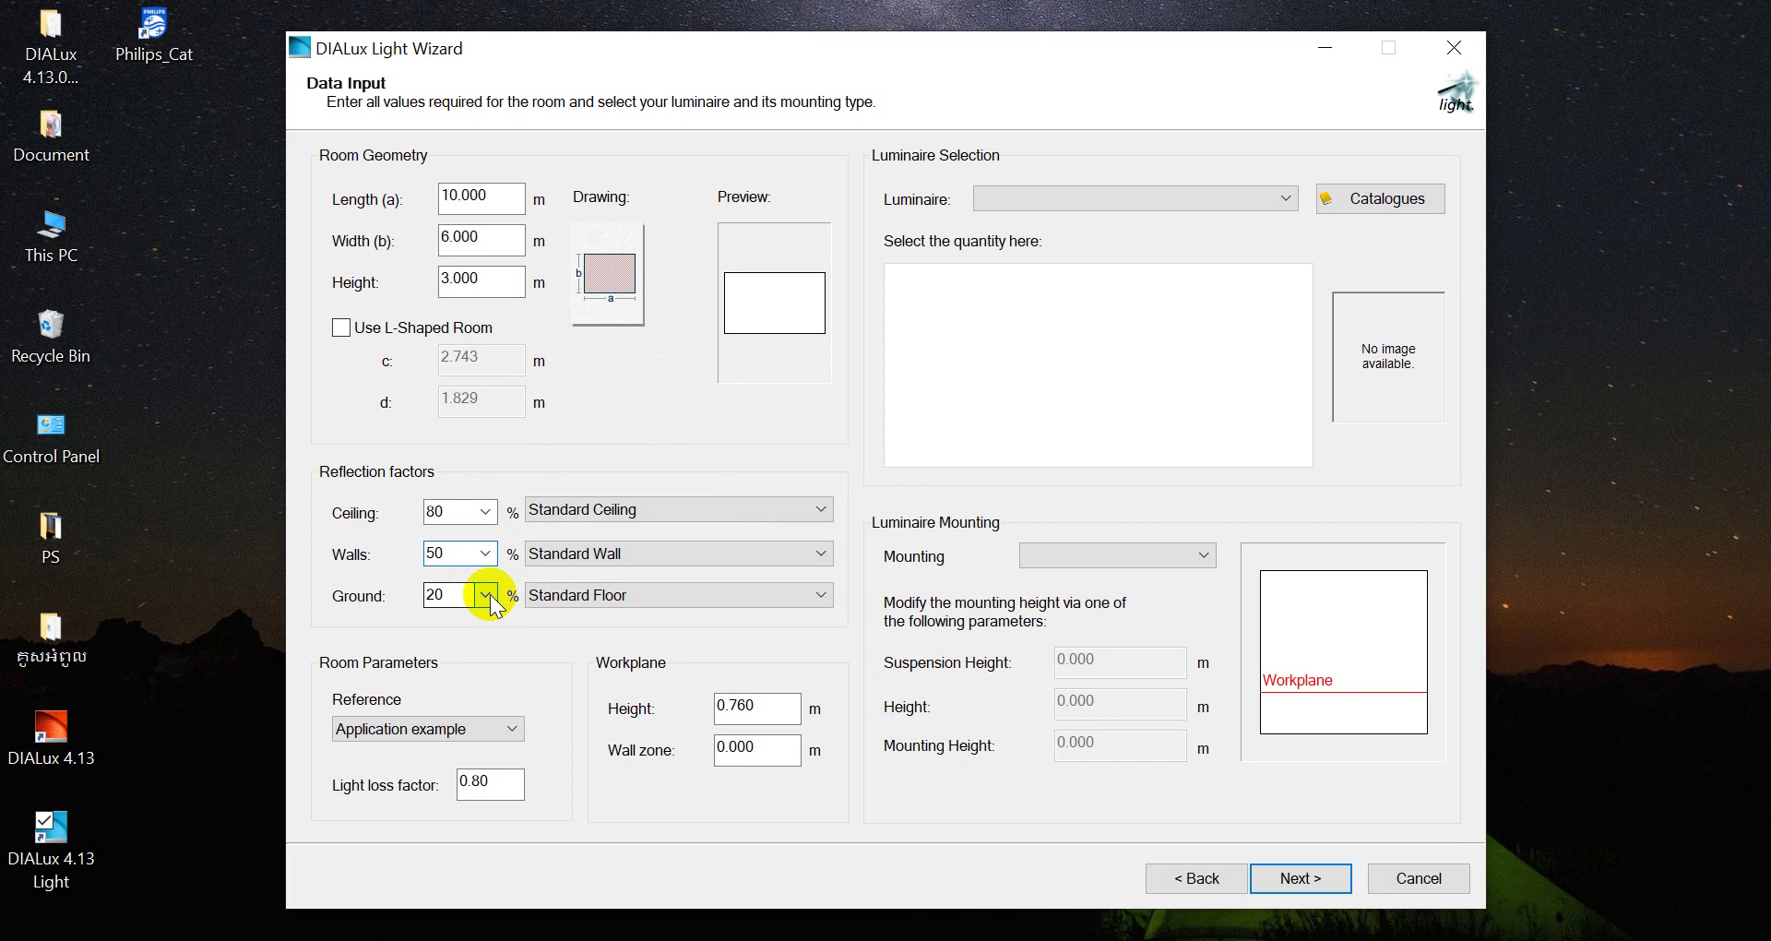
left_click(486, 596)
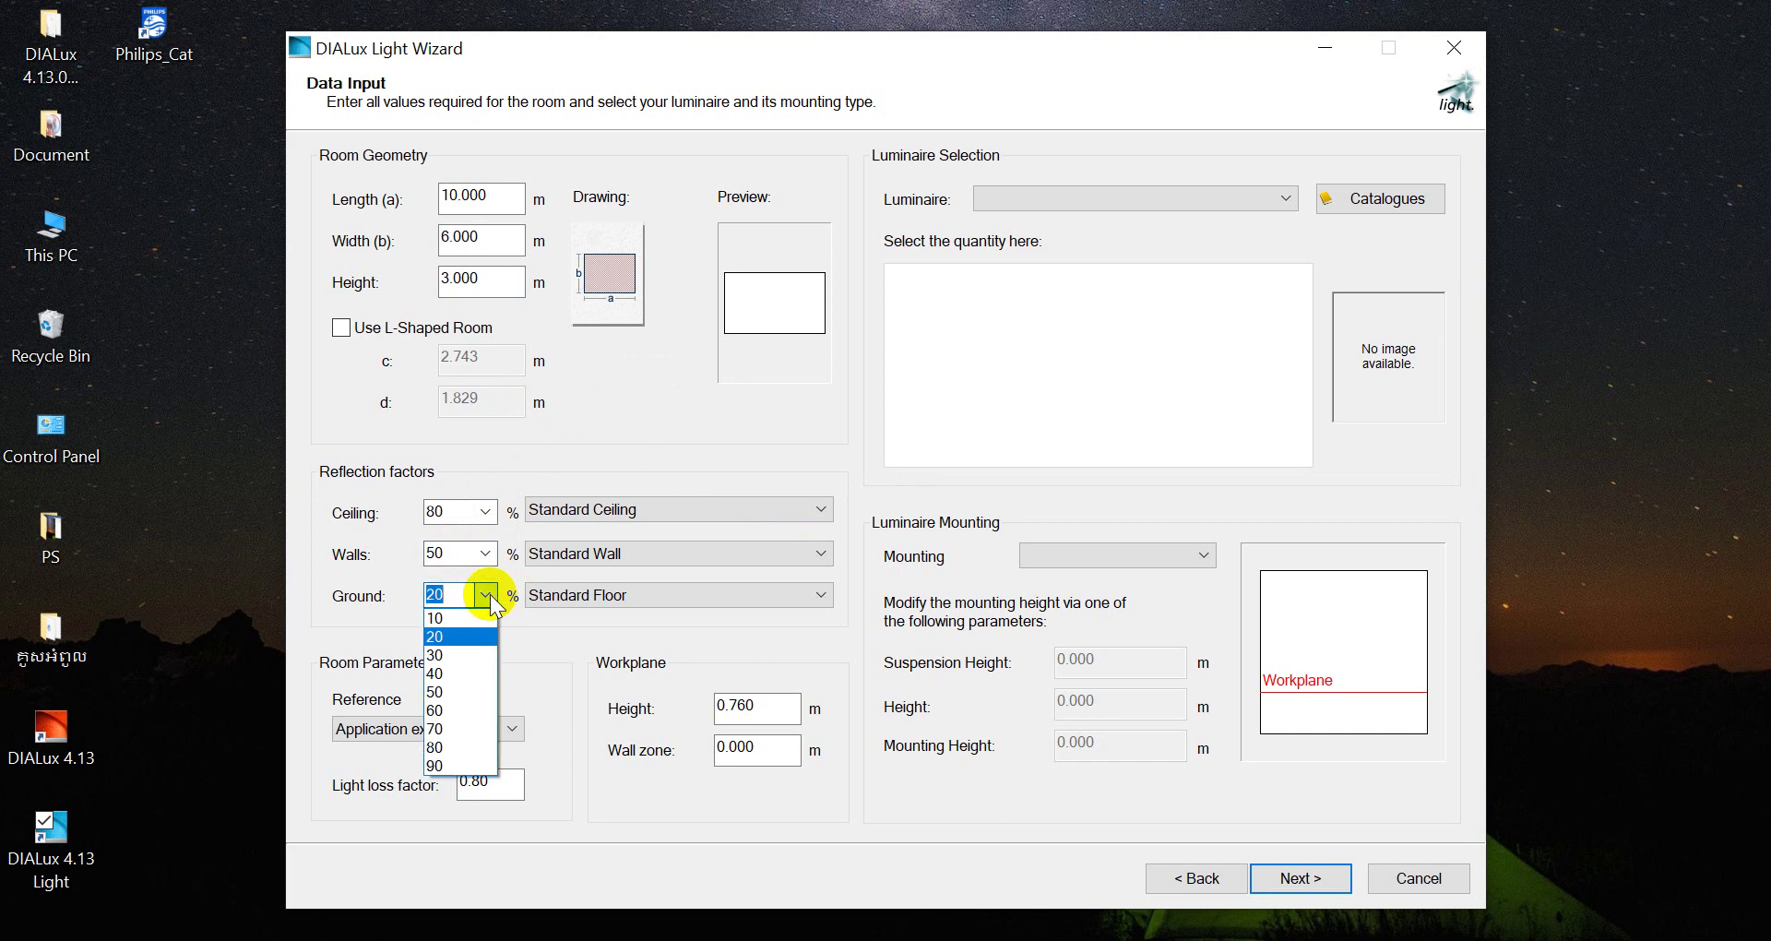
left_click(458, 656)
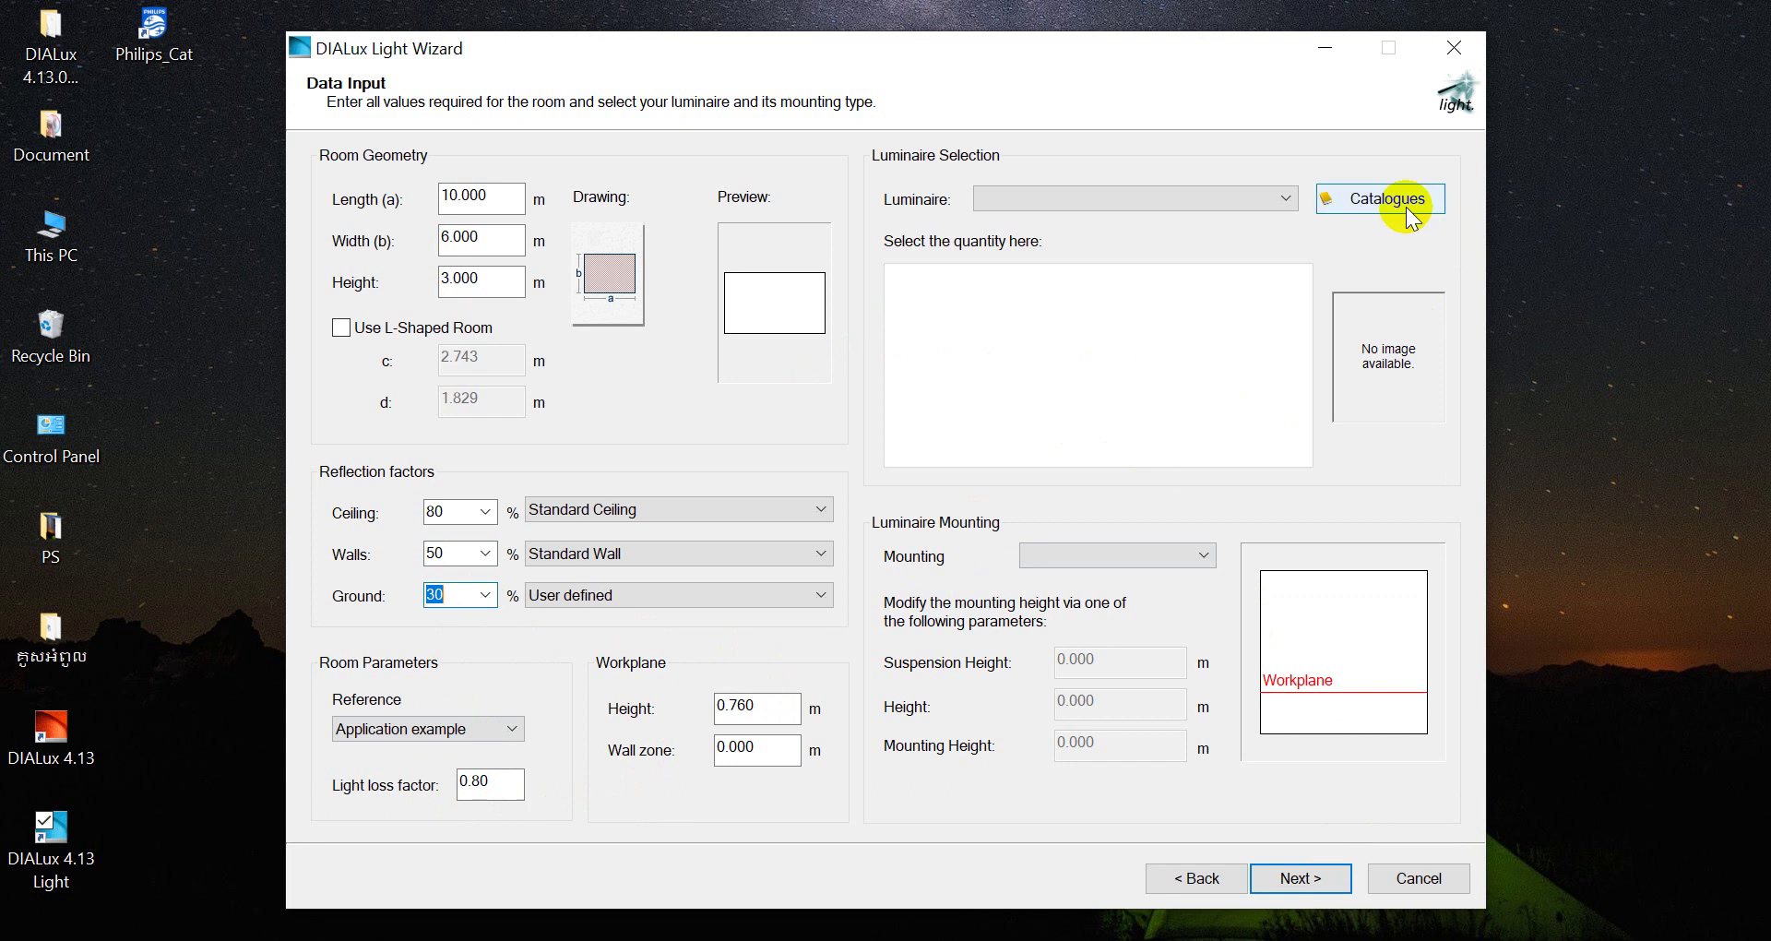
Open the Philips Lighting catalogue from Catalogues > DIALux Catalogs
left_click(1381, 201)
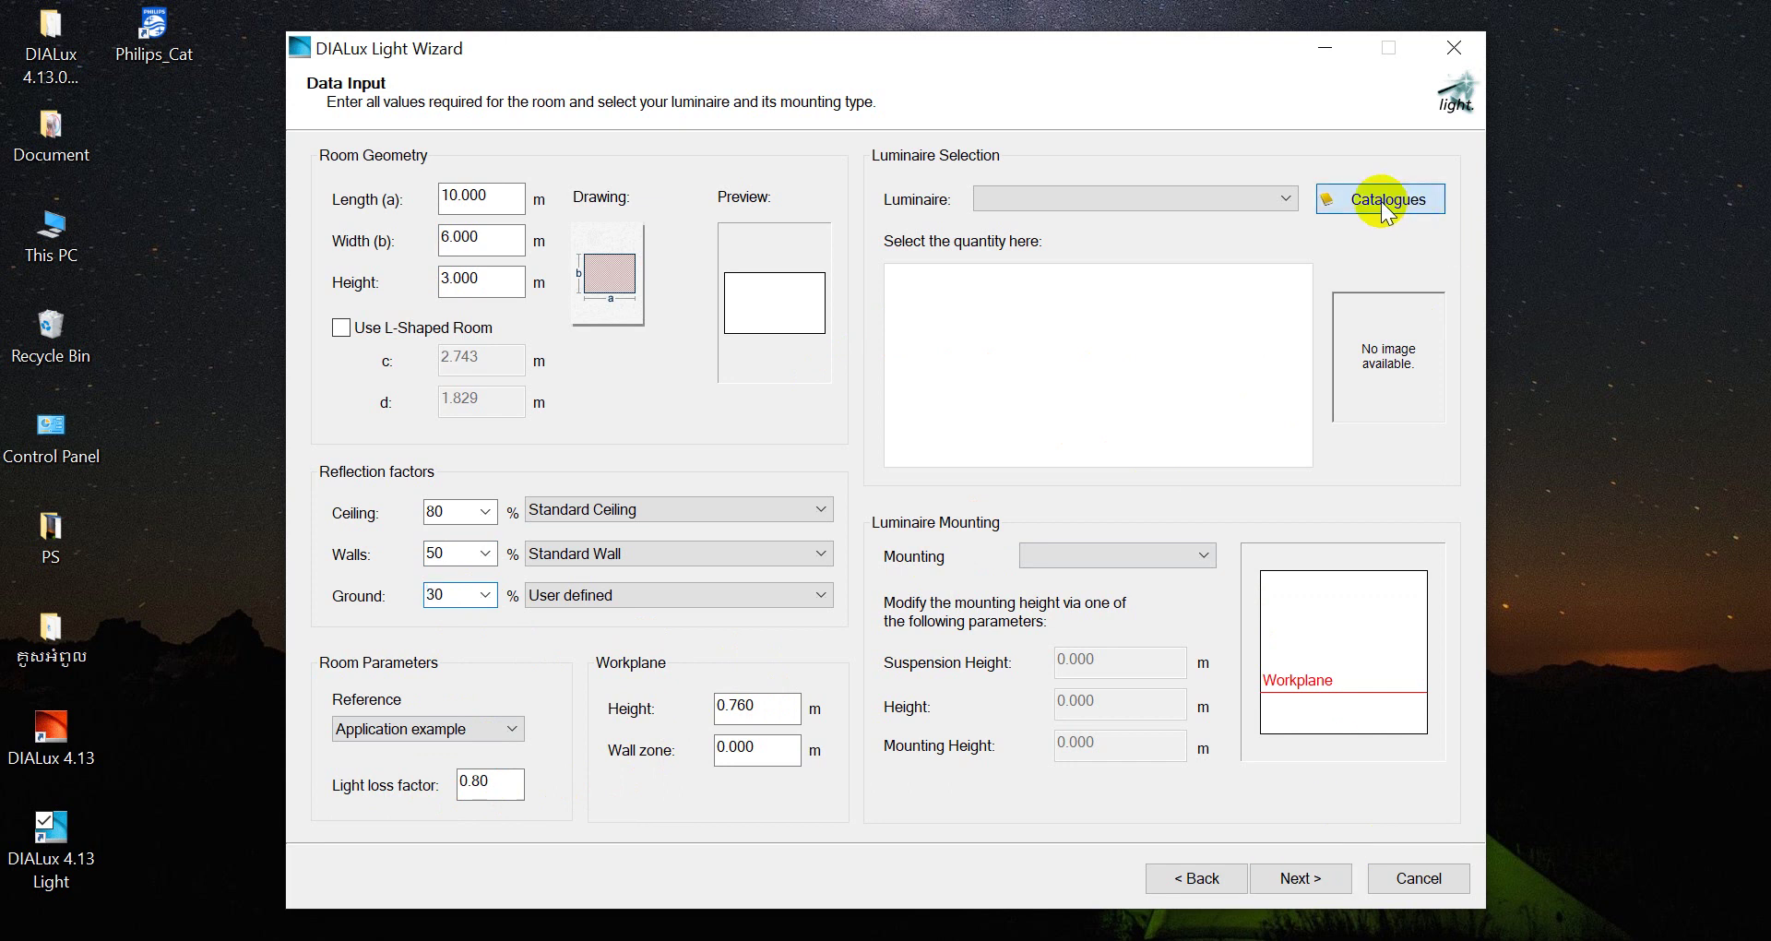
mouse_move(1377, 230)
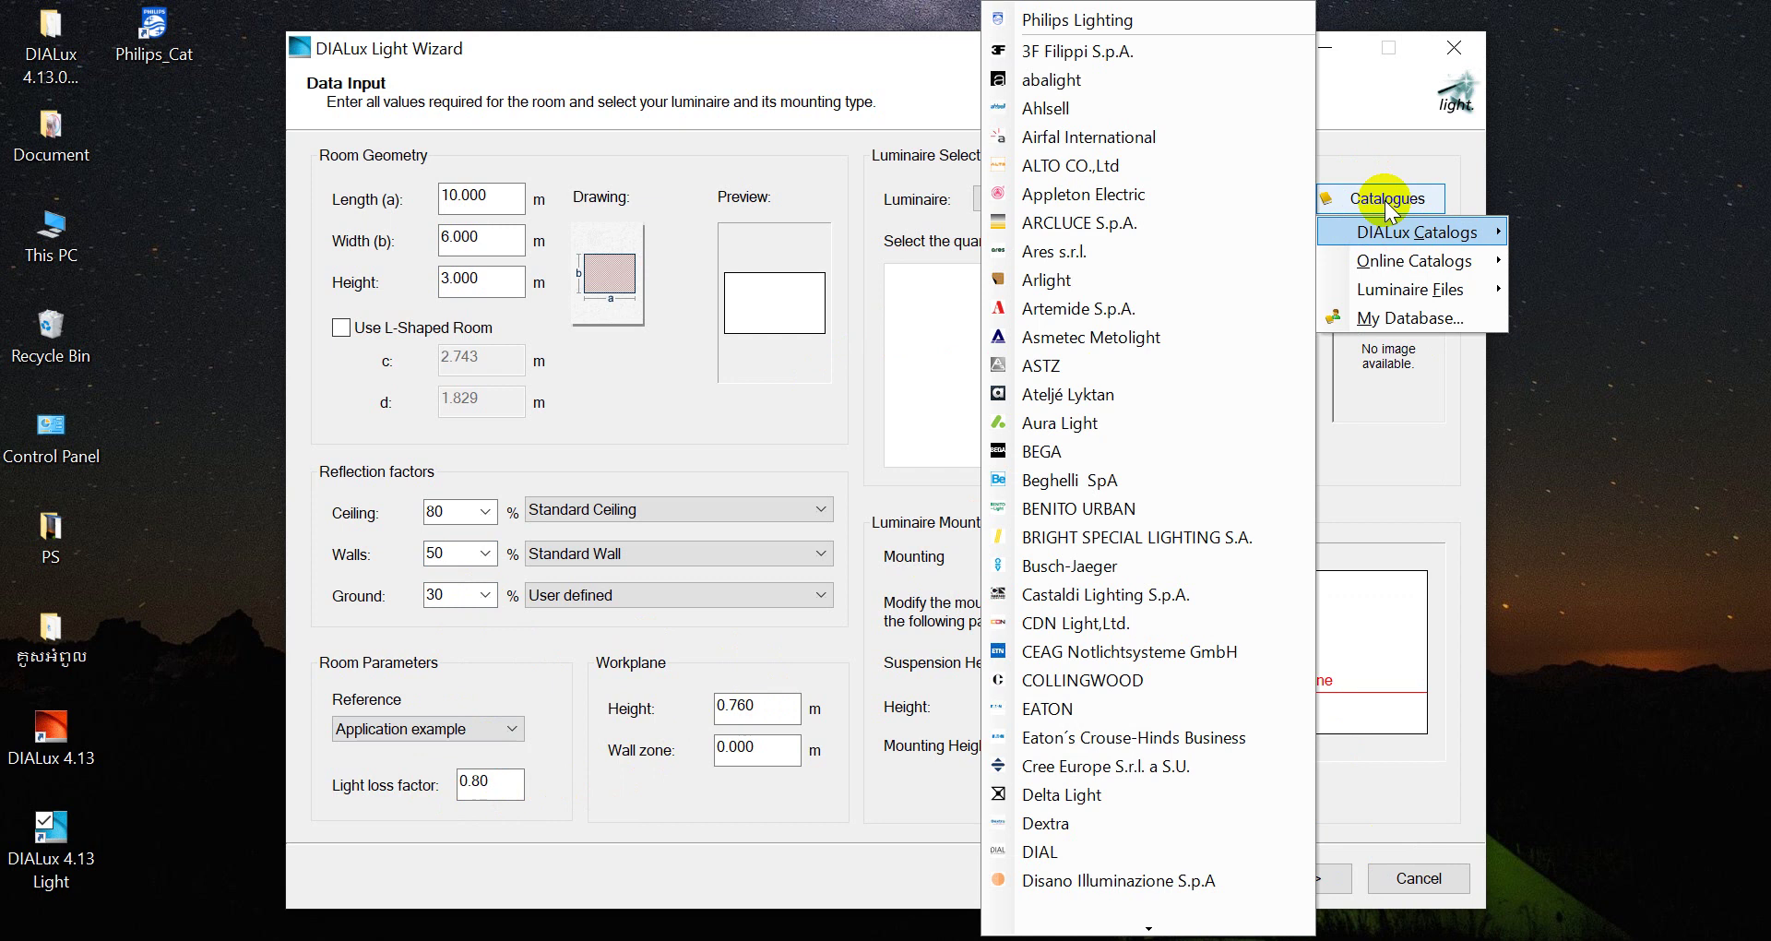
left_click(1391, 135)
left_click(1383, 198)
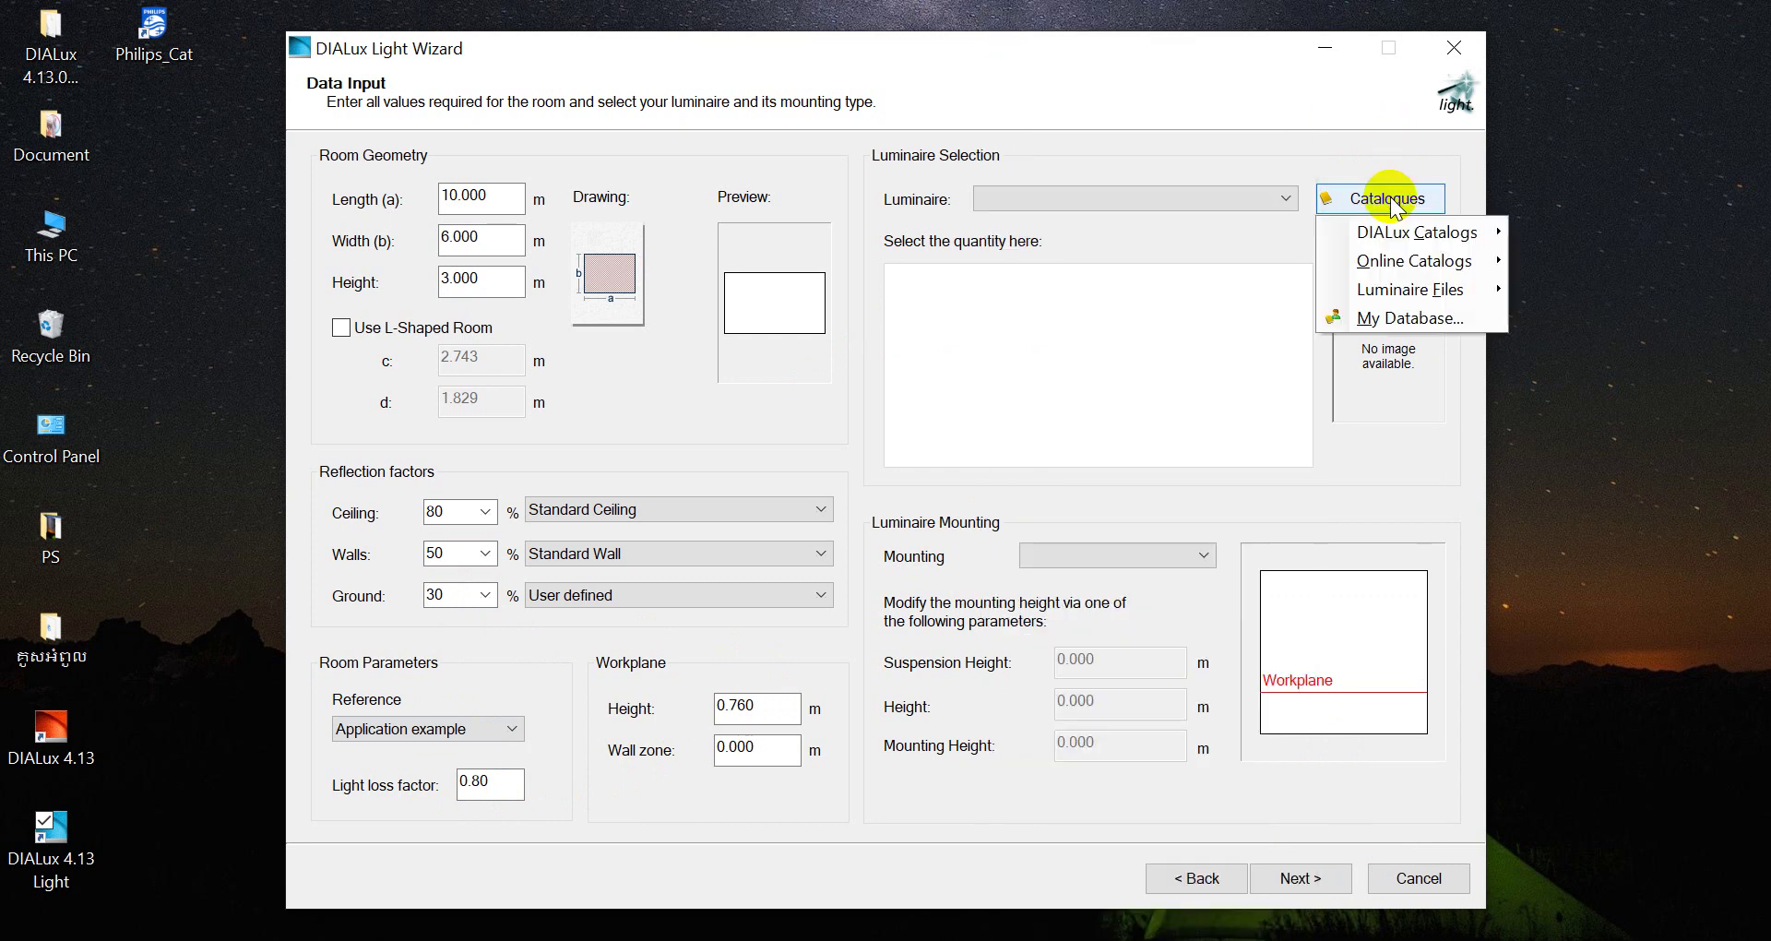
mouse_move(1402, 235)
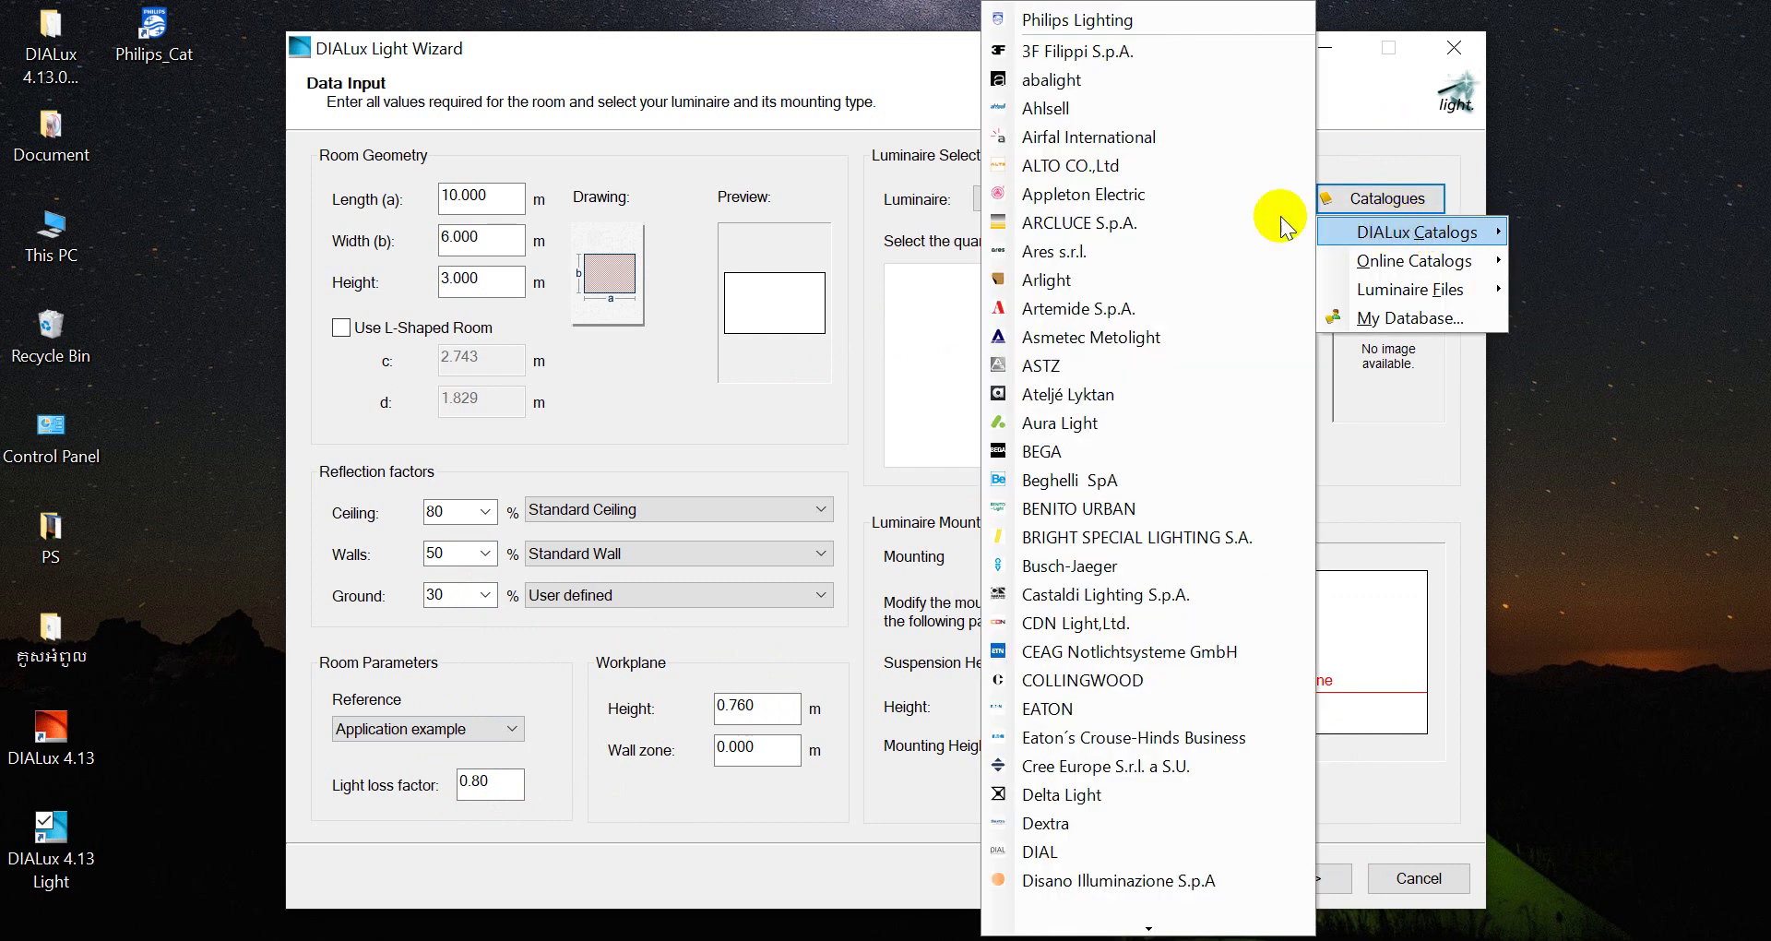
left_click(1104, 22)
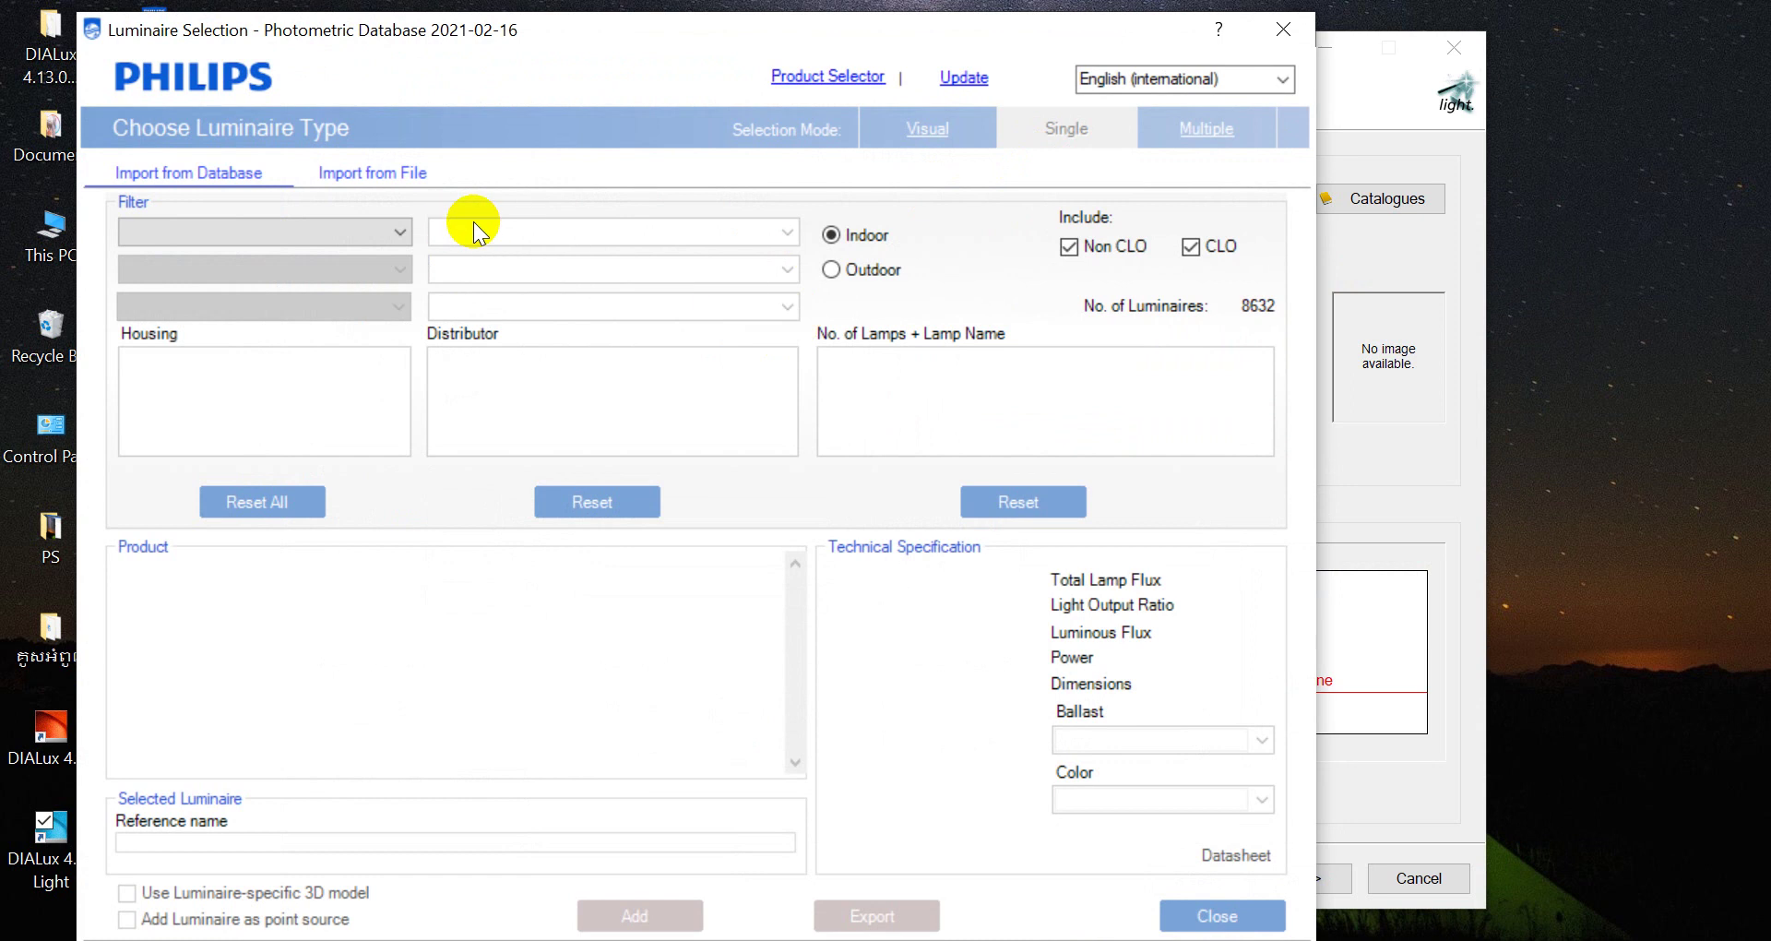
Look over the catalogue's indoor/outdoor and import options, then switch to Visual selection mode
left_click(836, 271)
left_click(838, 236)
left_click(376, 175)
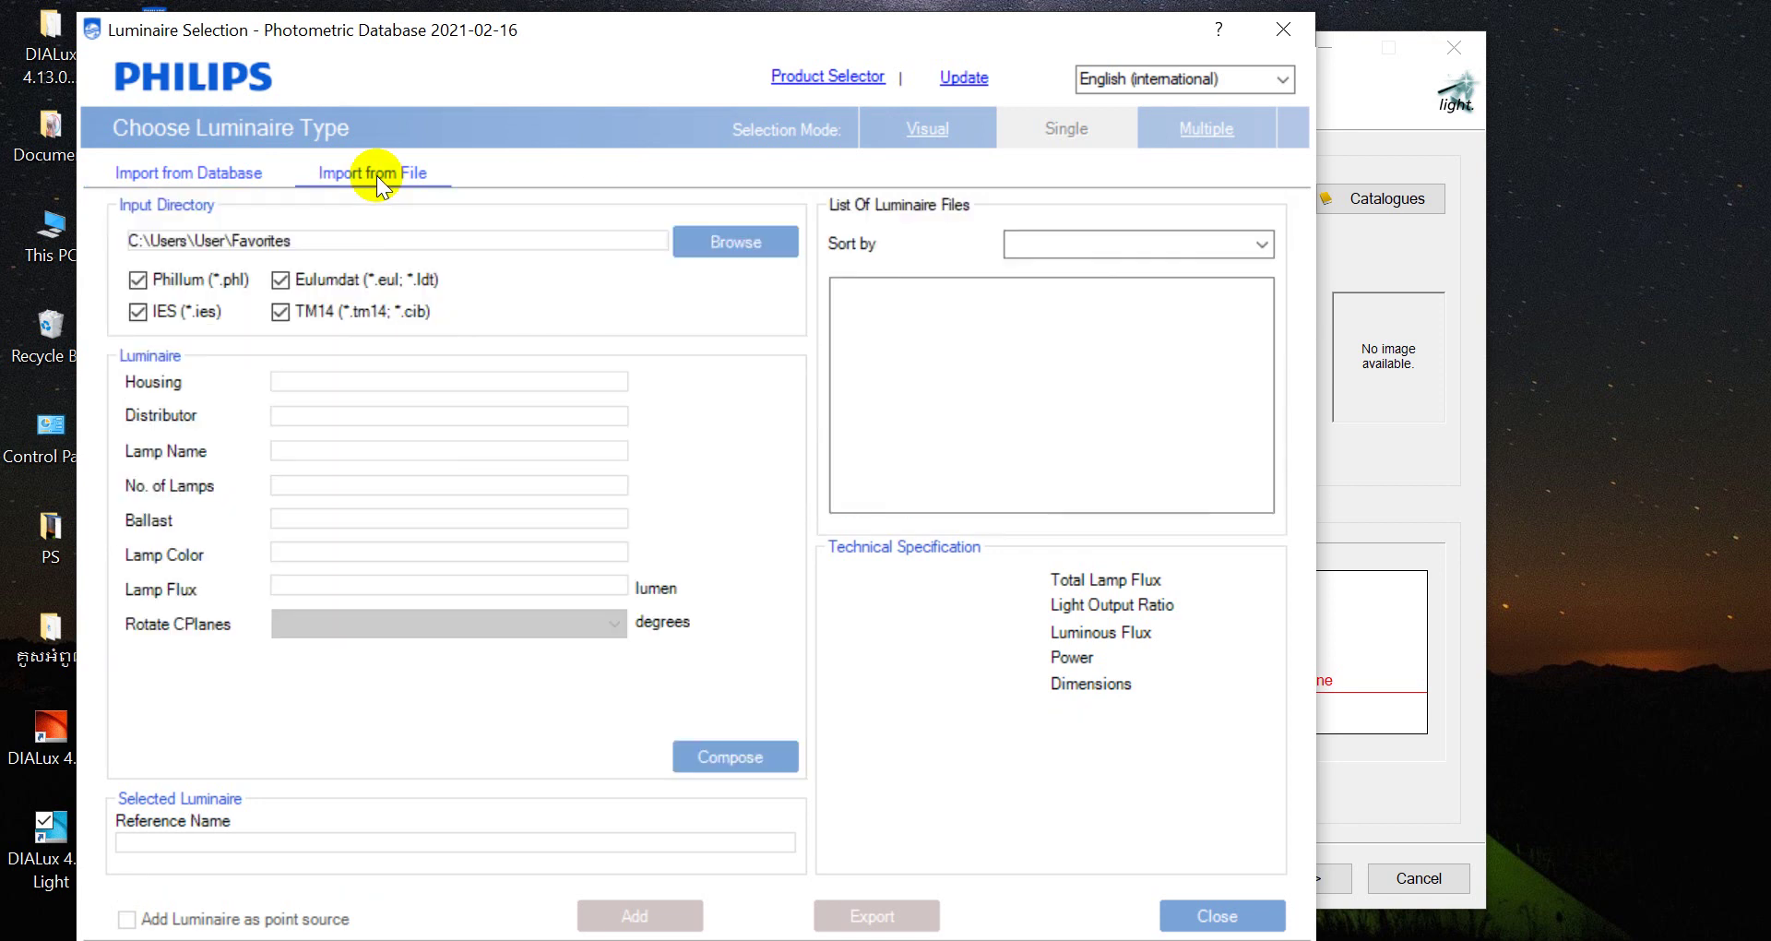
left_click(186, 175)
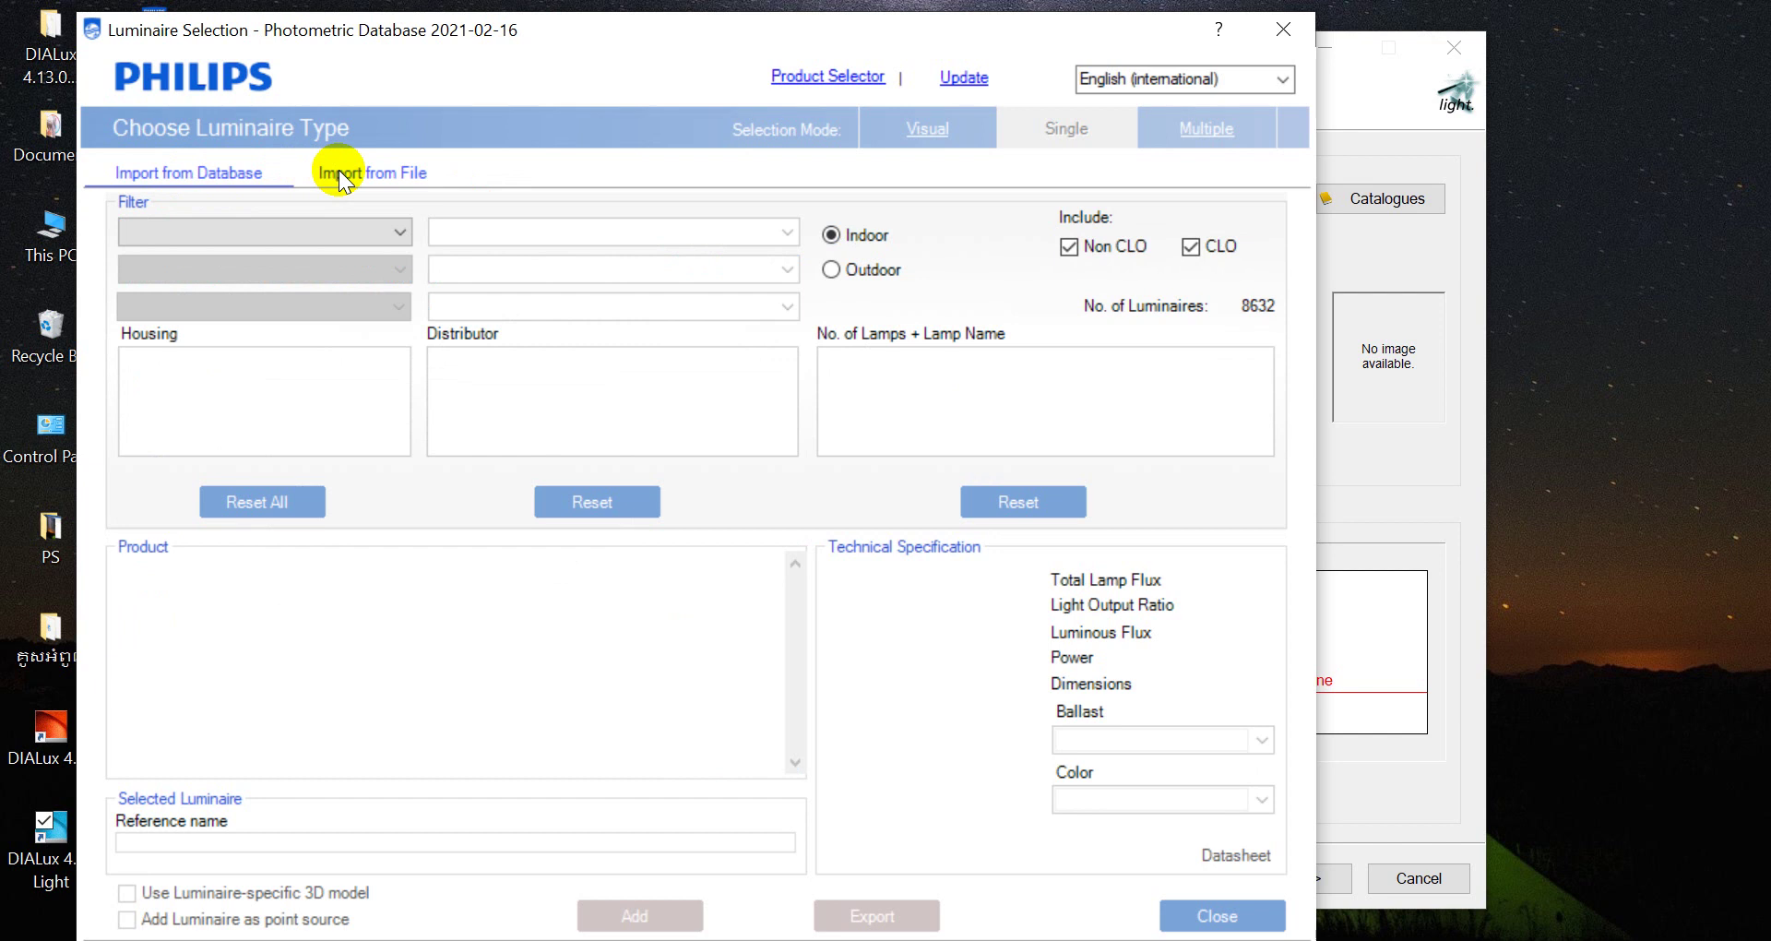
left_click(344, 172)
left_click(201, 175)
left_click(934, 138)
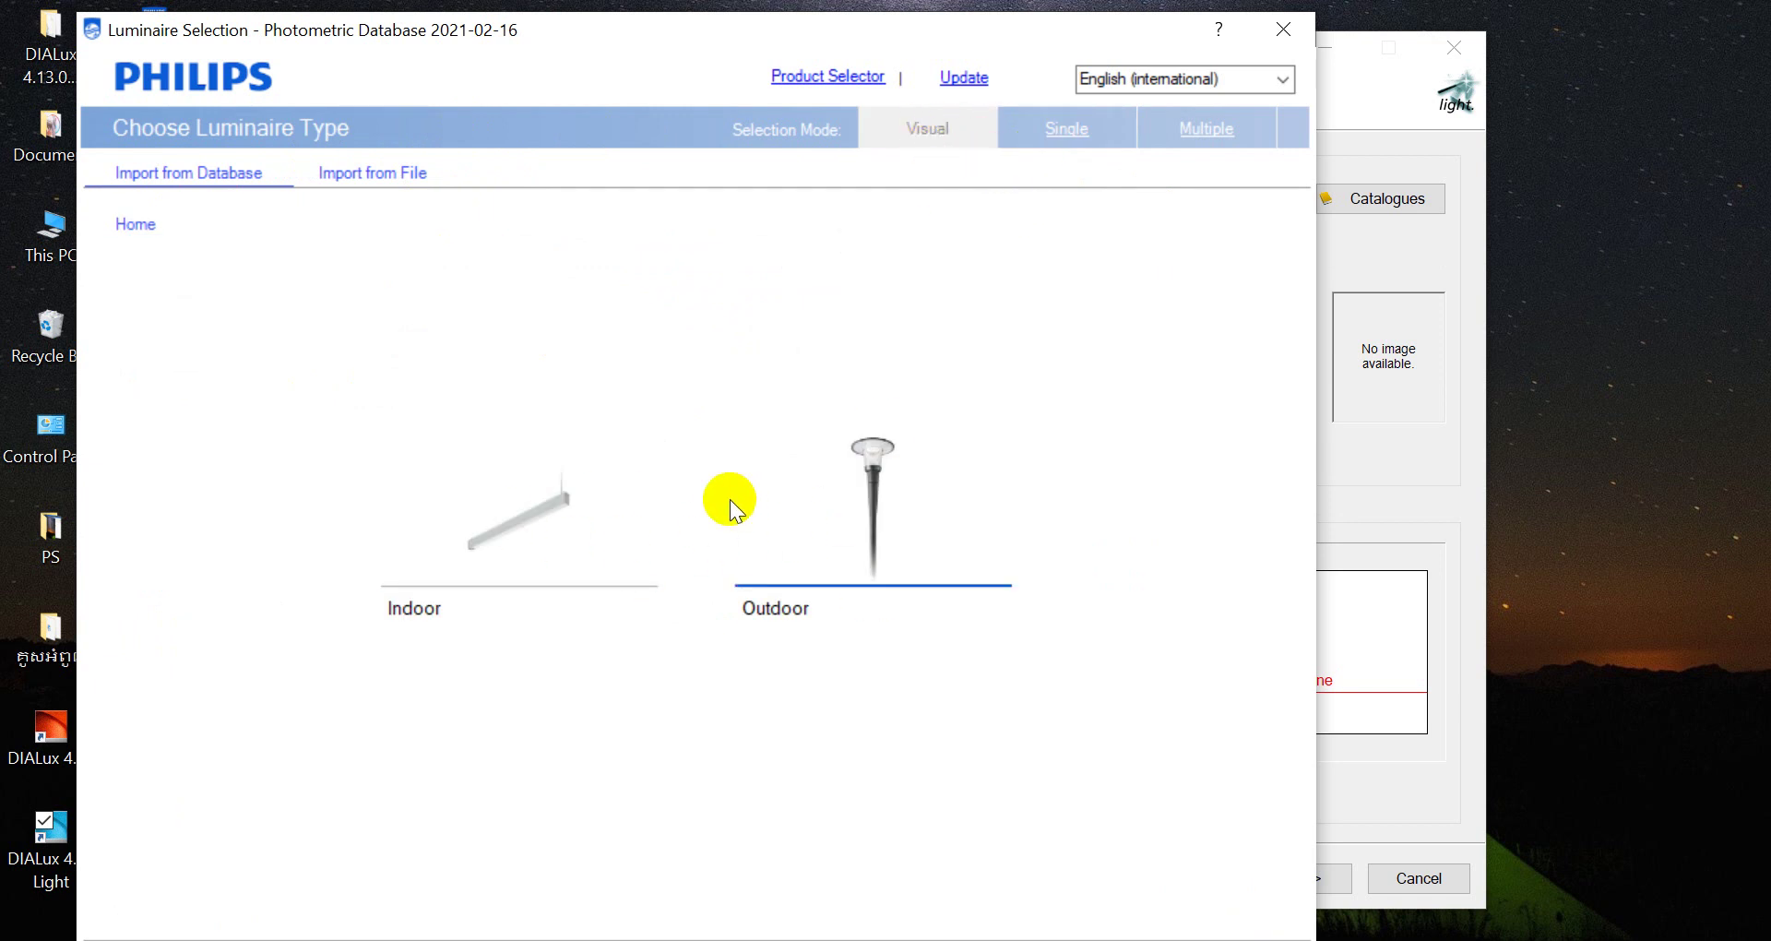
Browse to Indoor > Downlights > LUXSPACE in the visual luminaire browser
left_click(560, 530)
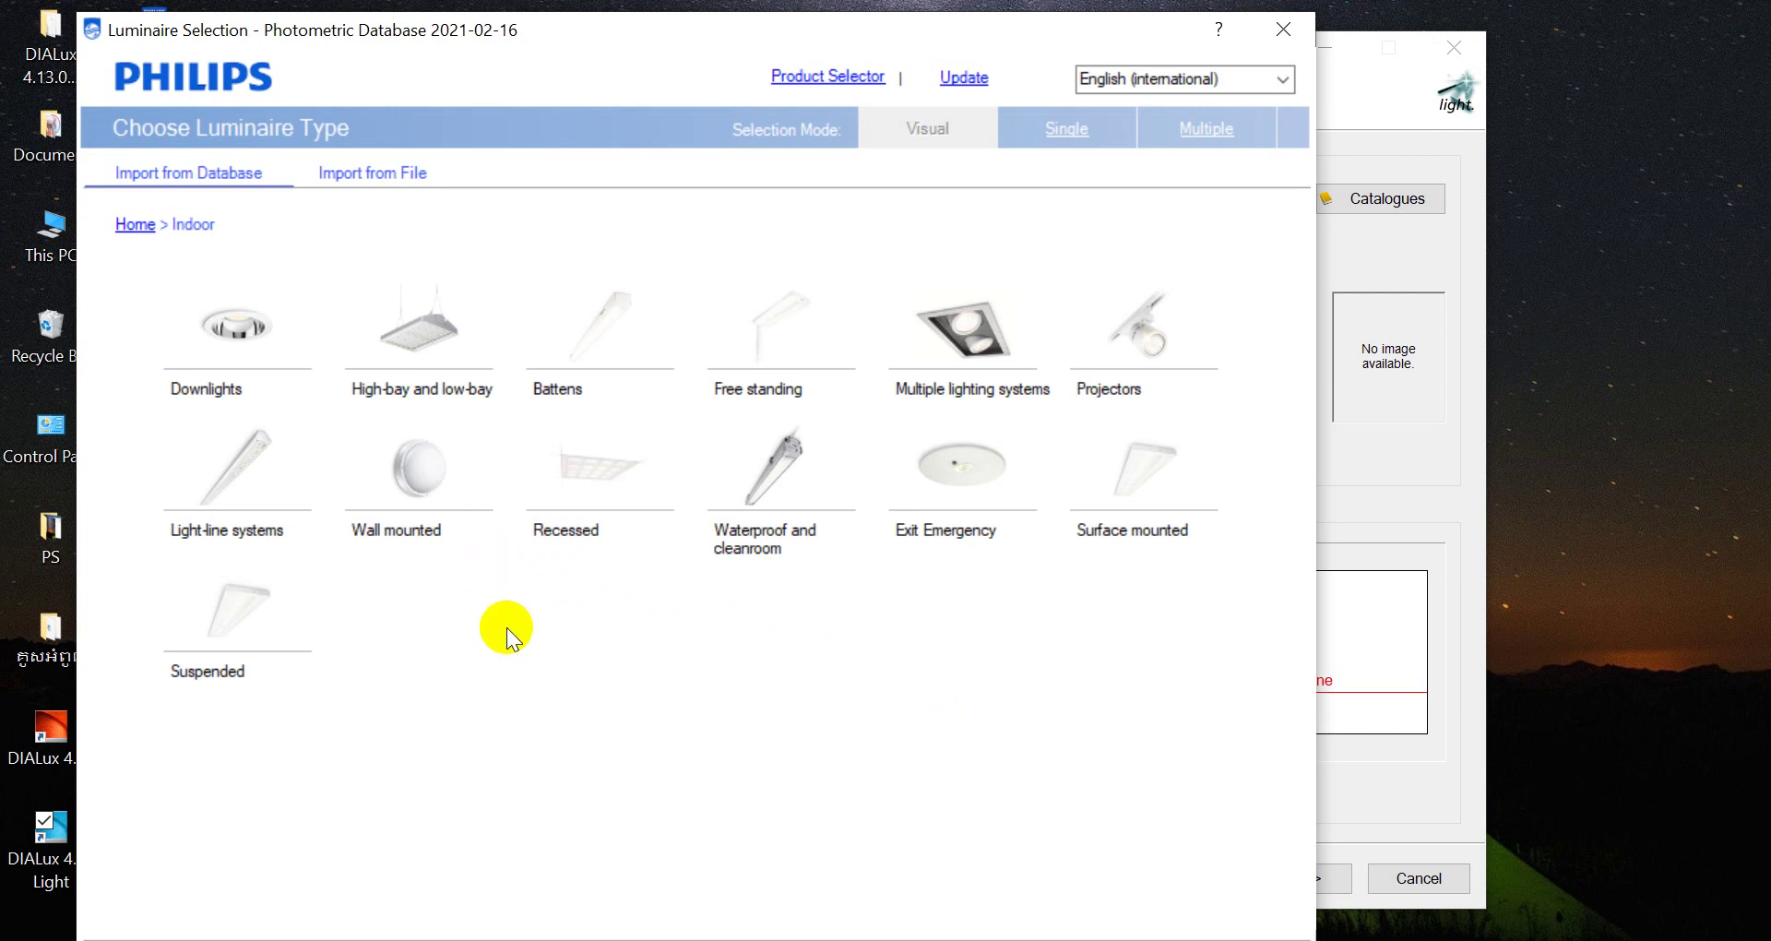
left_click(264, 334)
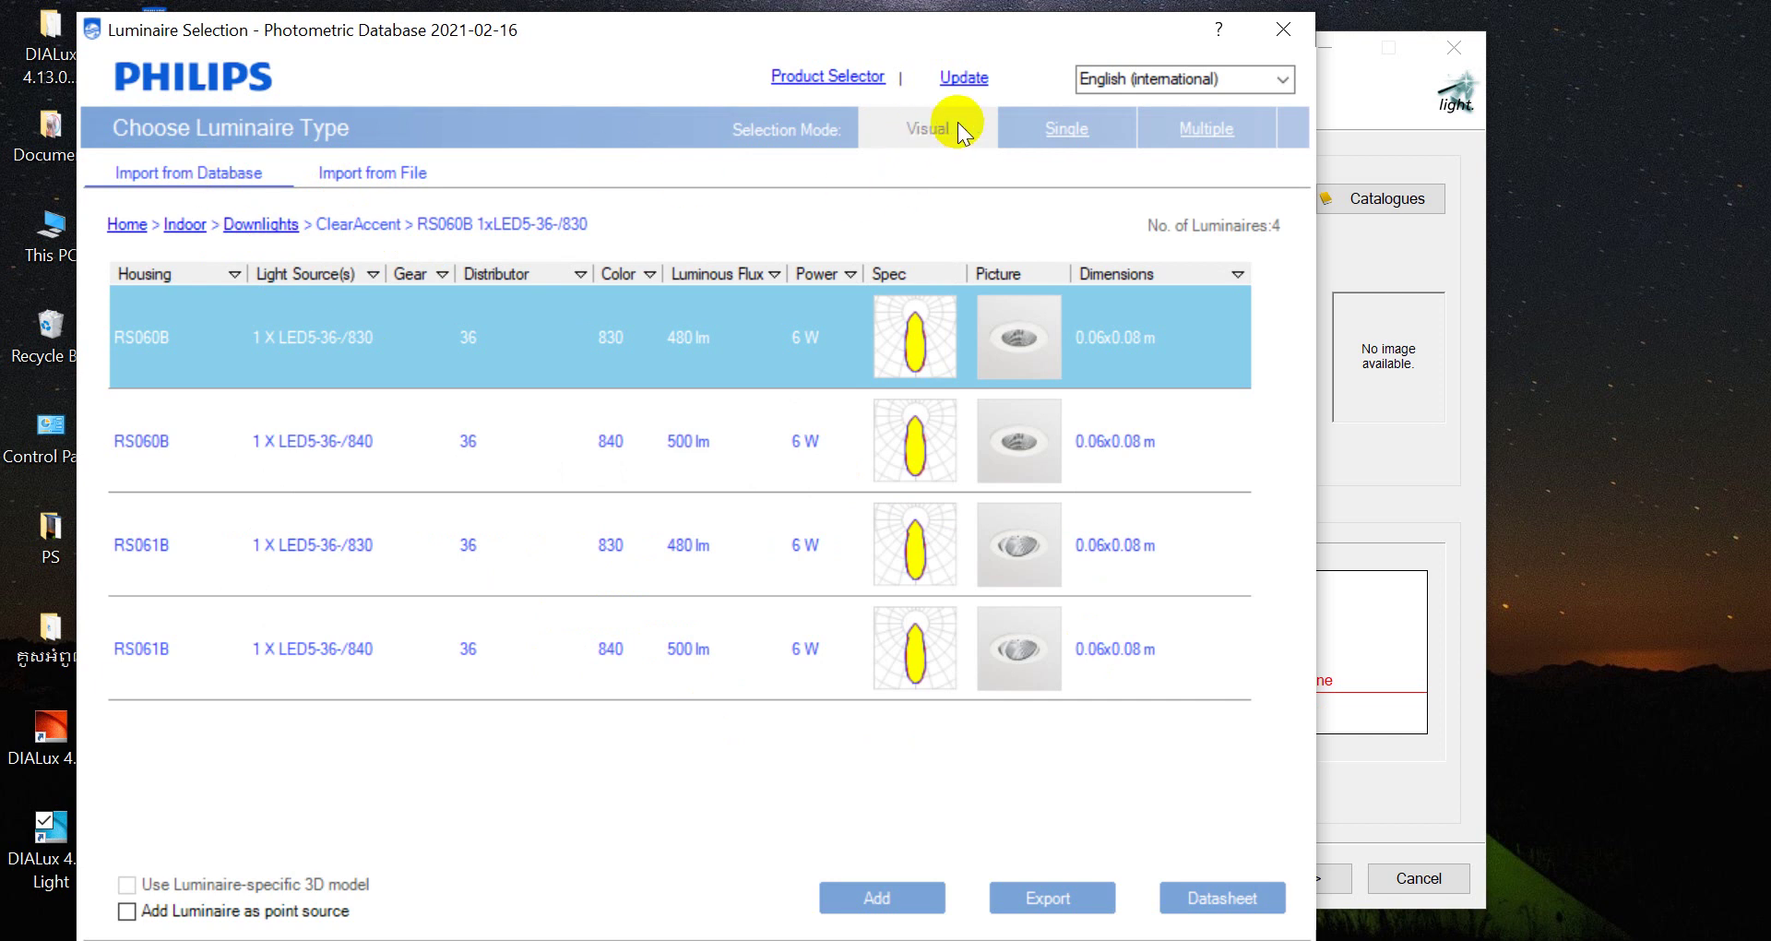
left_click(1061, 128)
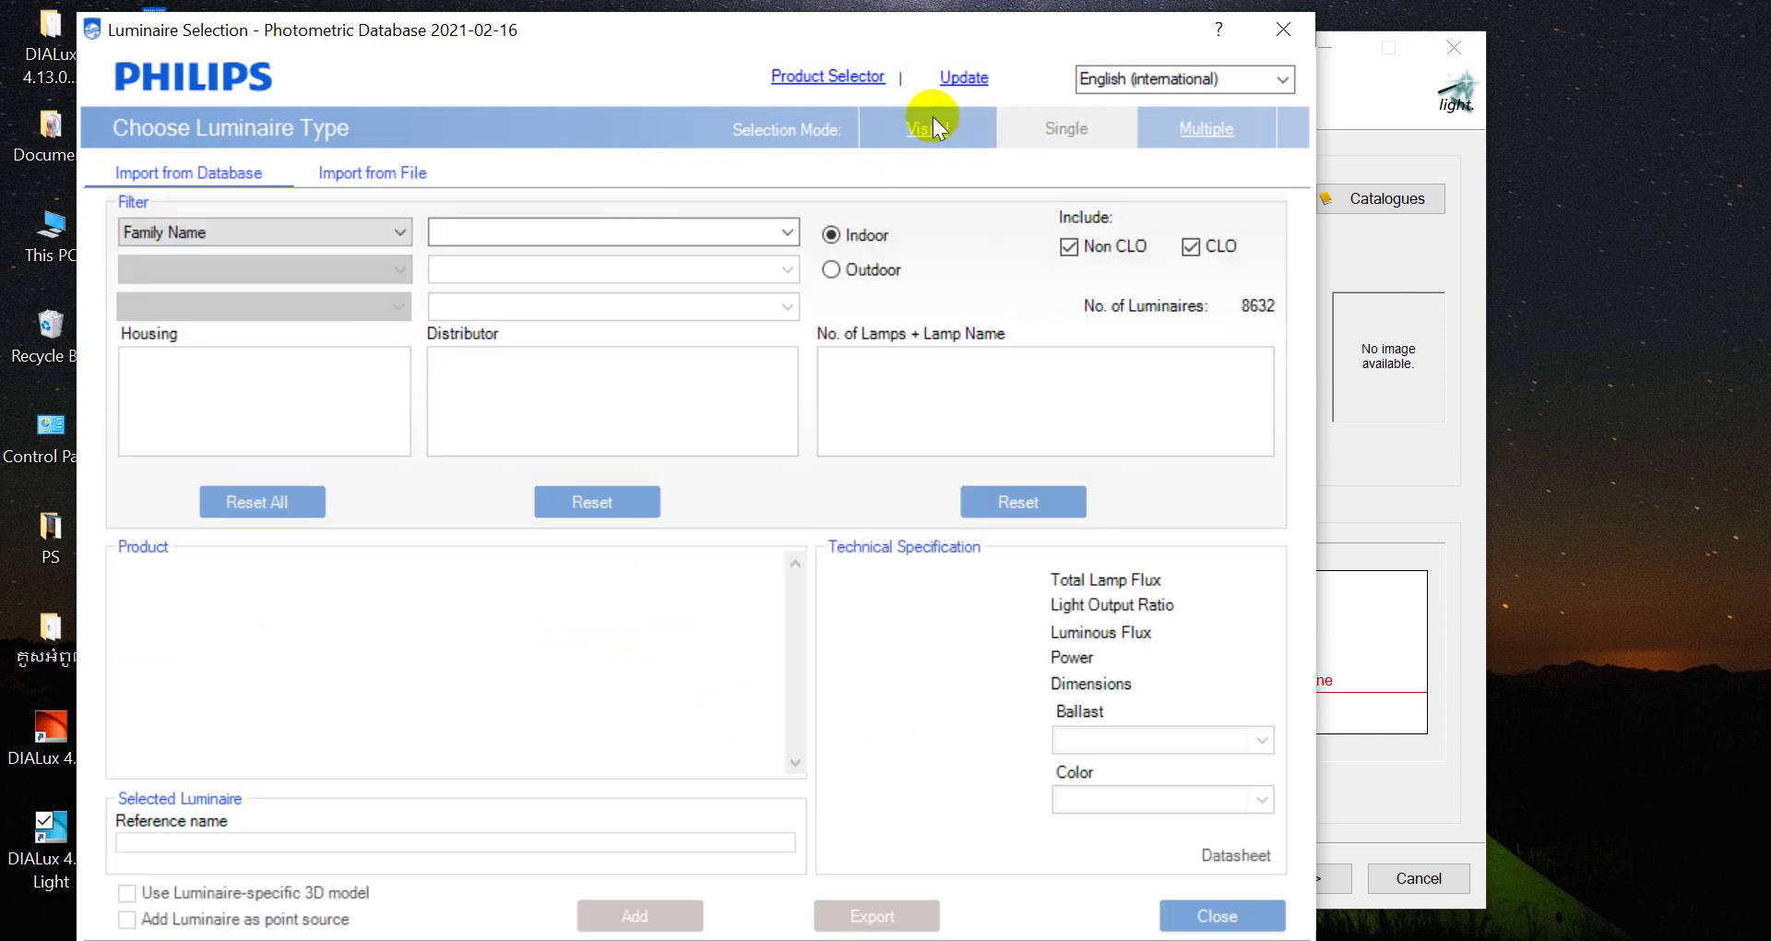
left_click(930, 130)
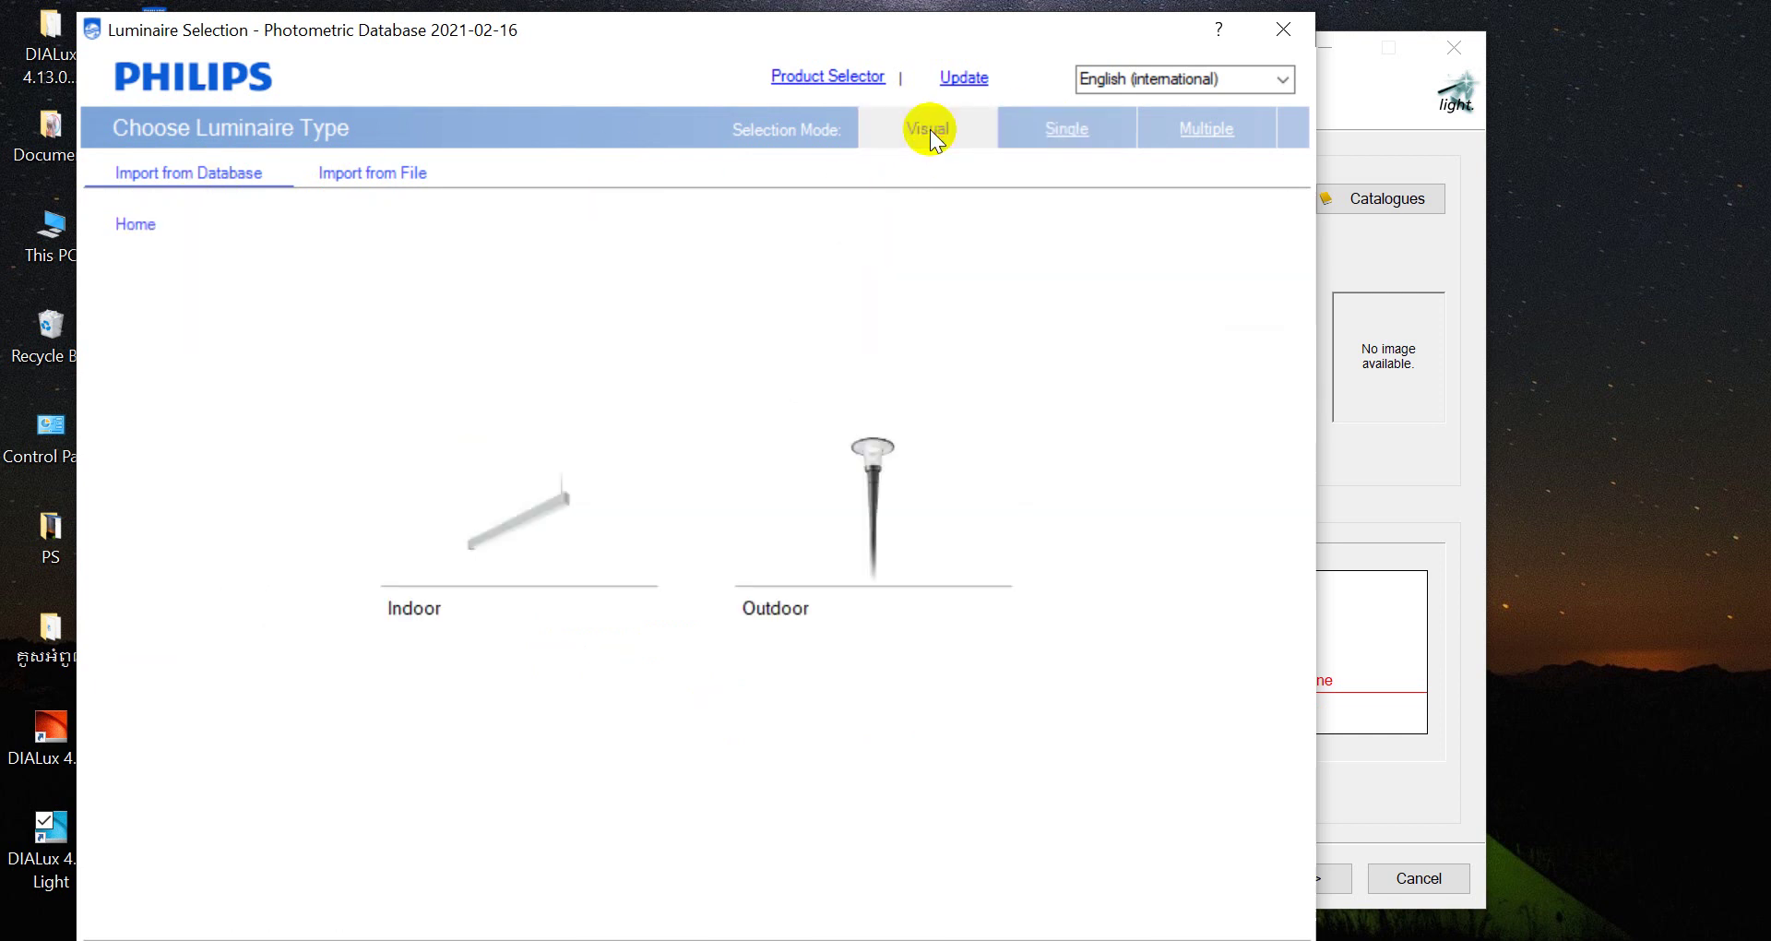
left_click(545, 516)
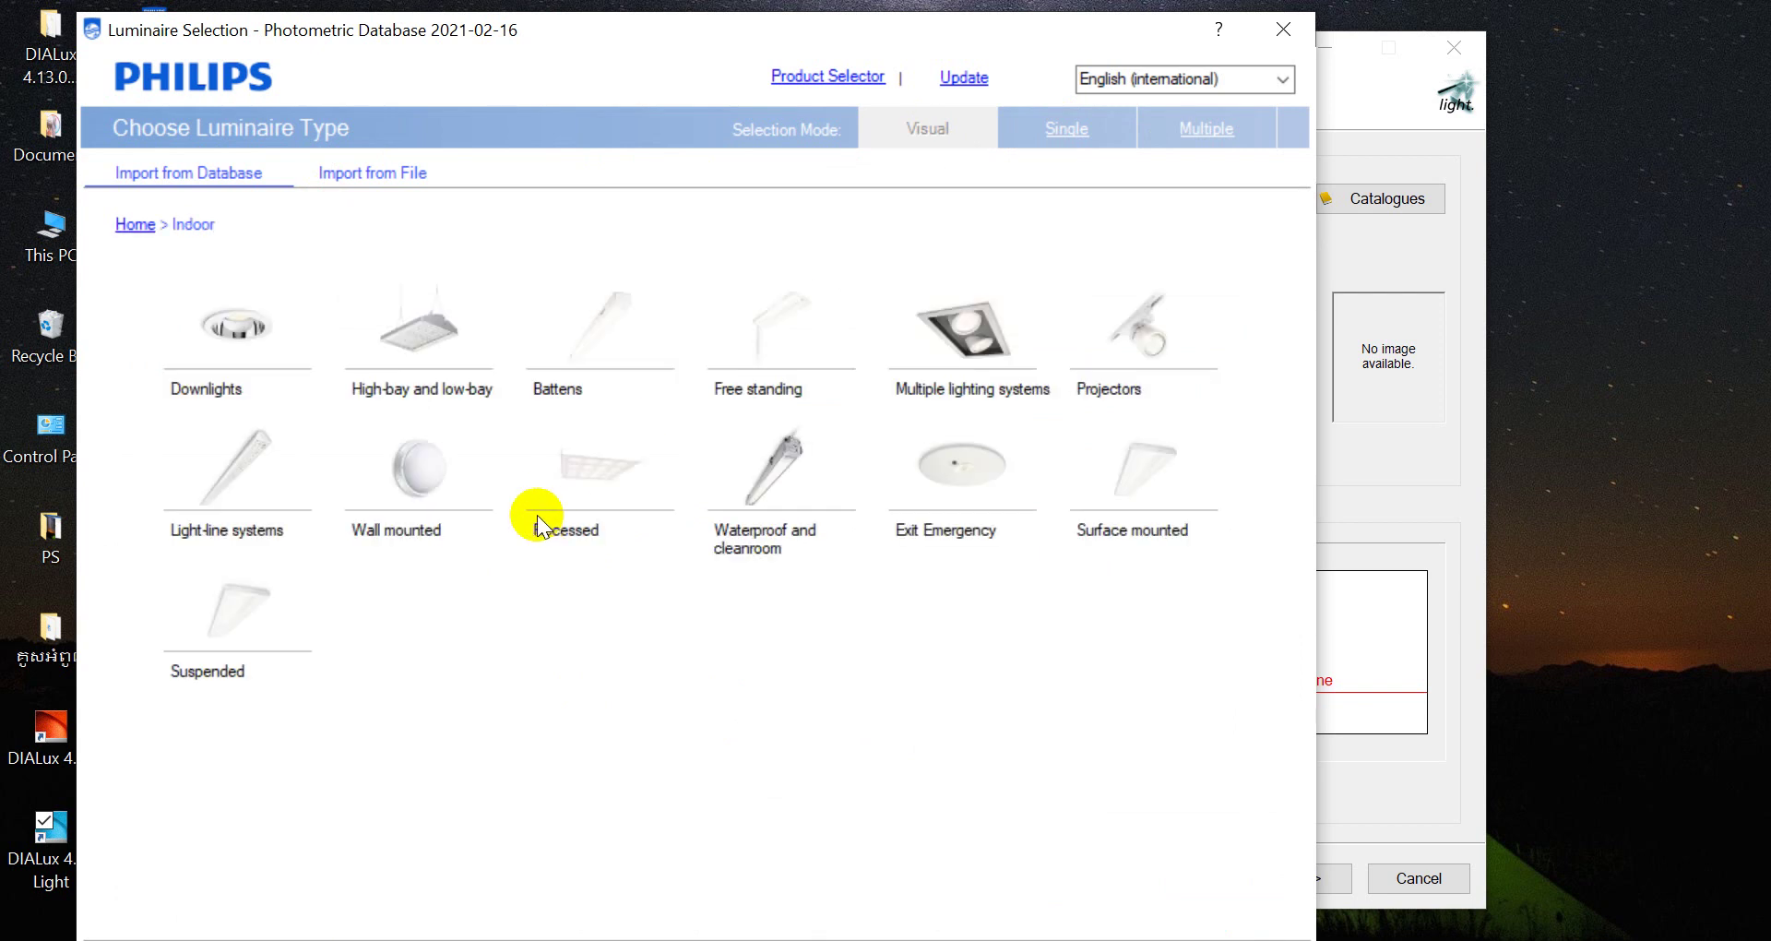
left_click(248, 334)
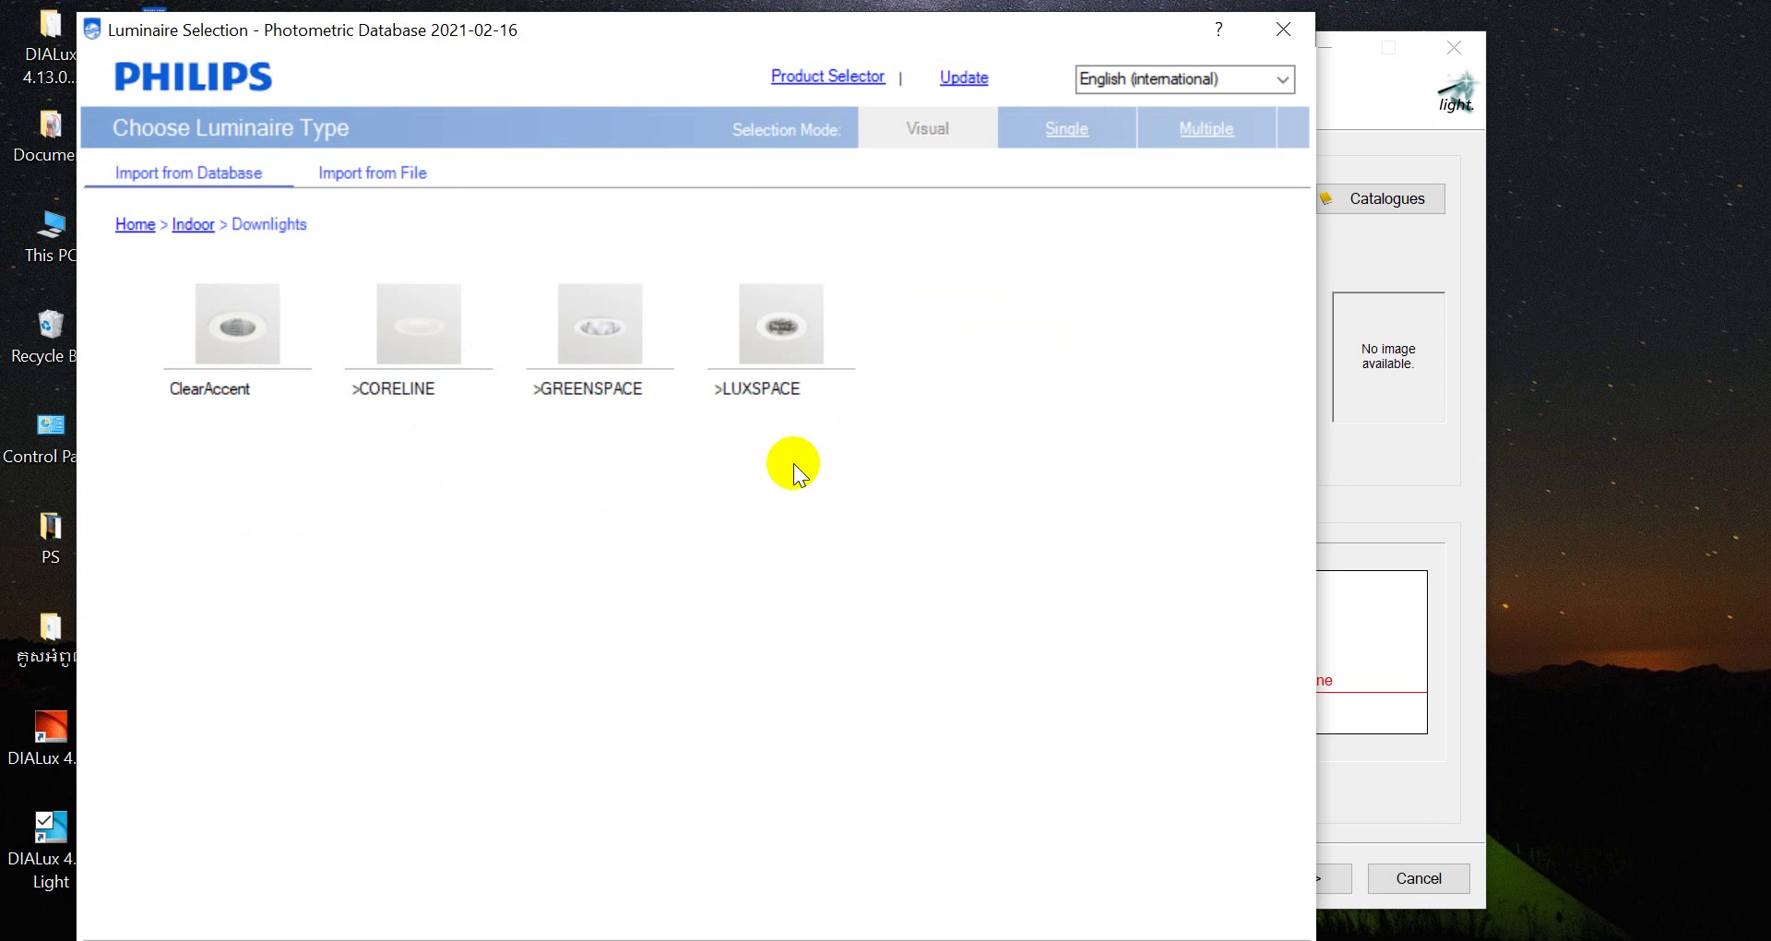
left_click(793, 323)
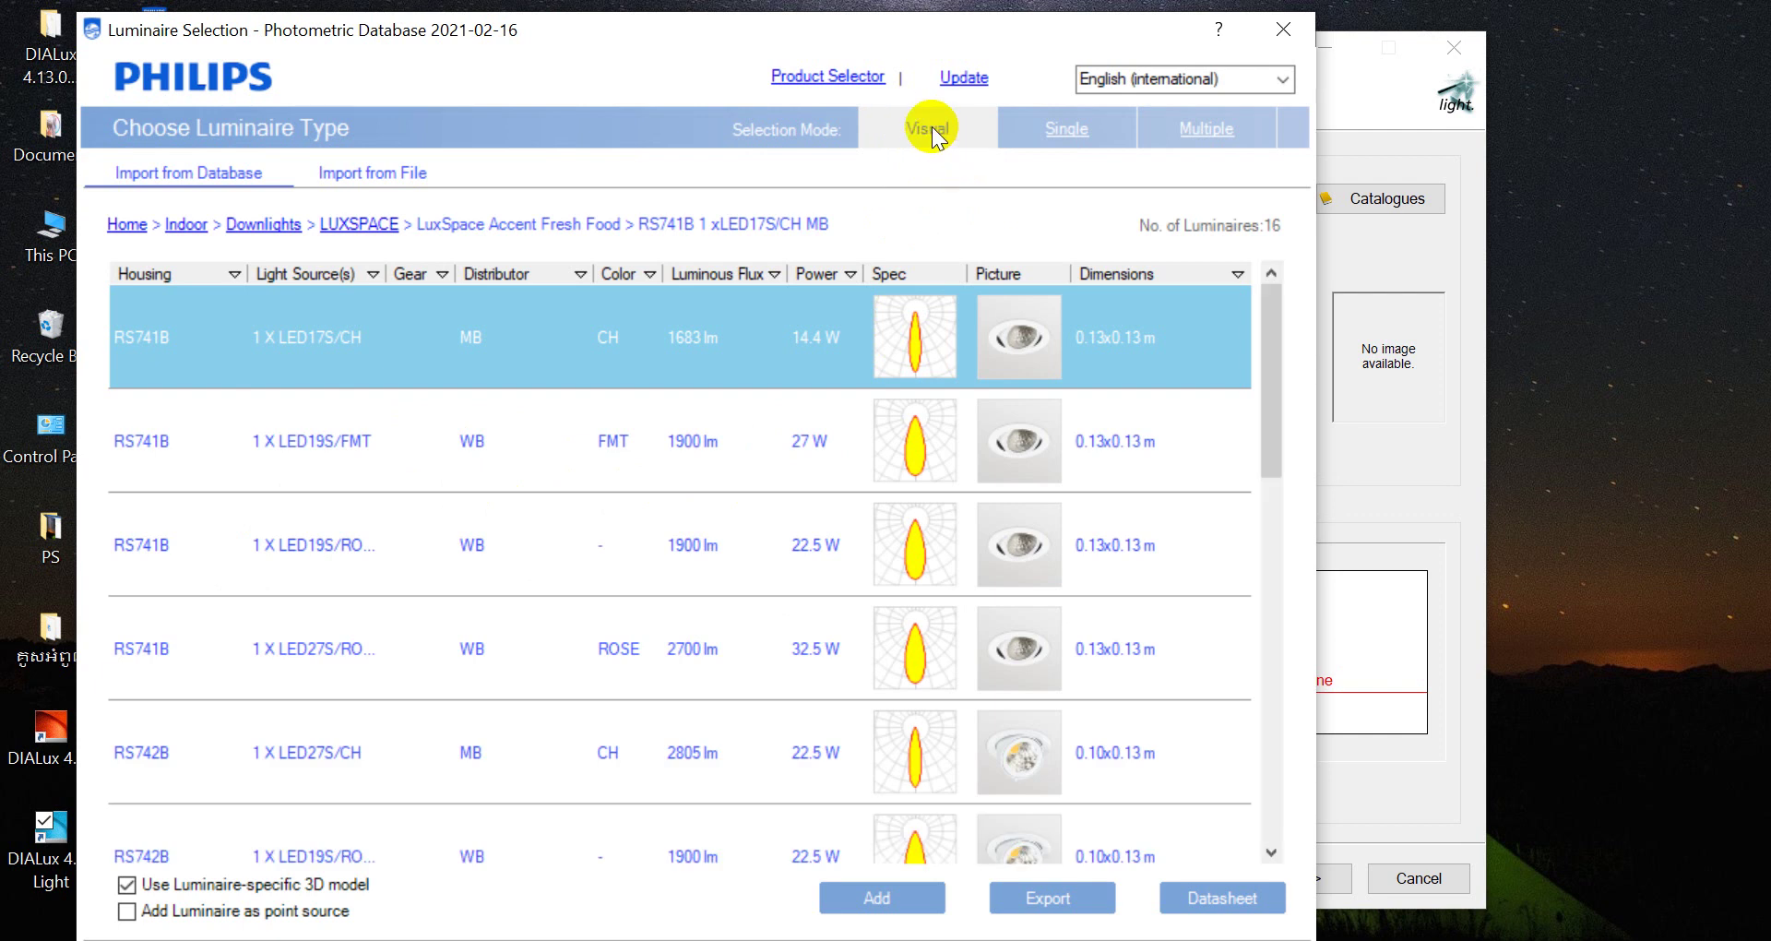
Add the RS741B 1xLED19S/FMT WB downlight to the wizard and close the catalogue
left_click(1098, 324)
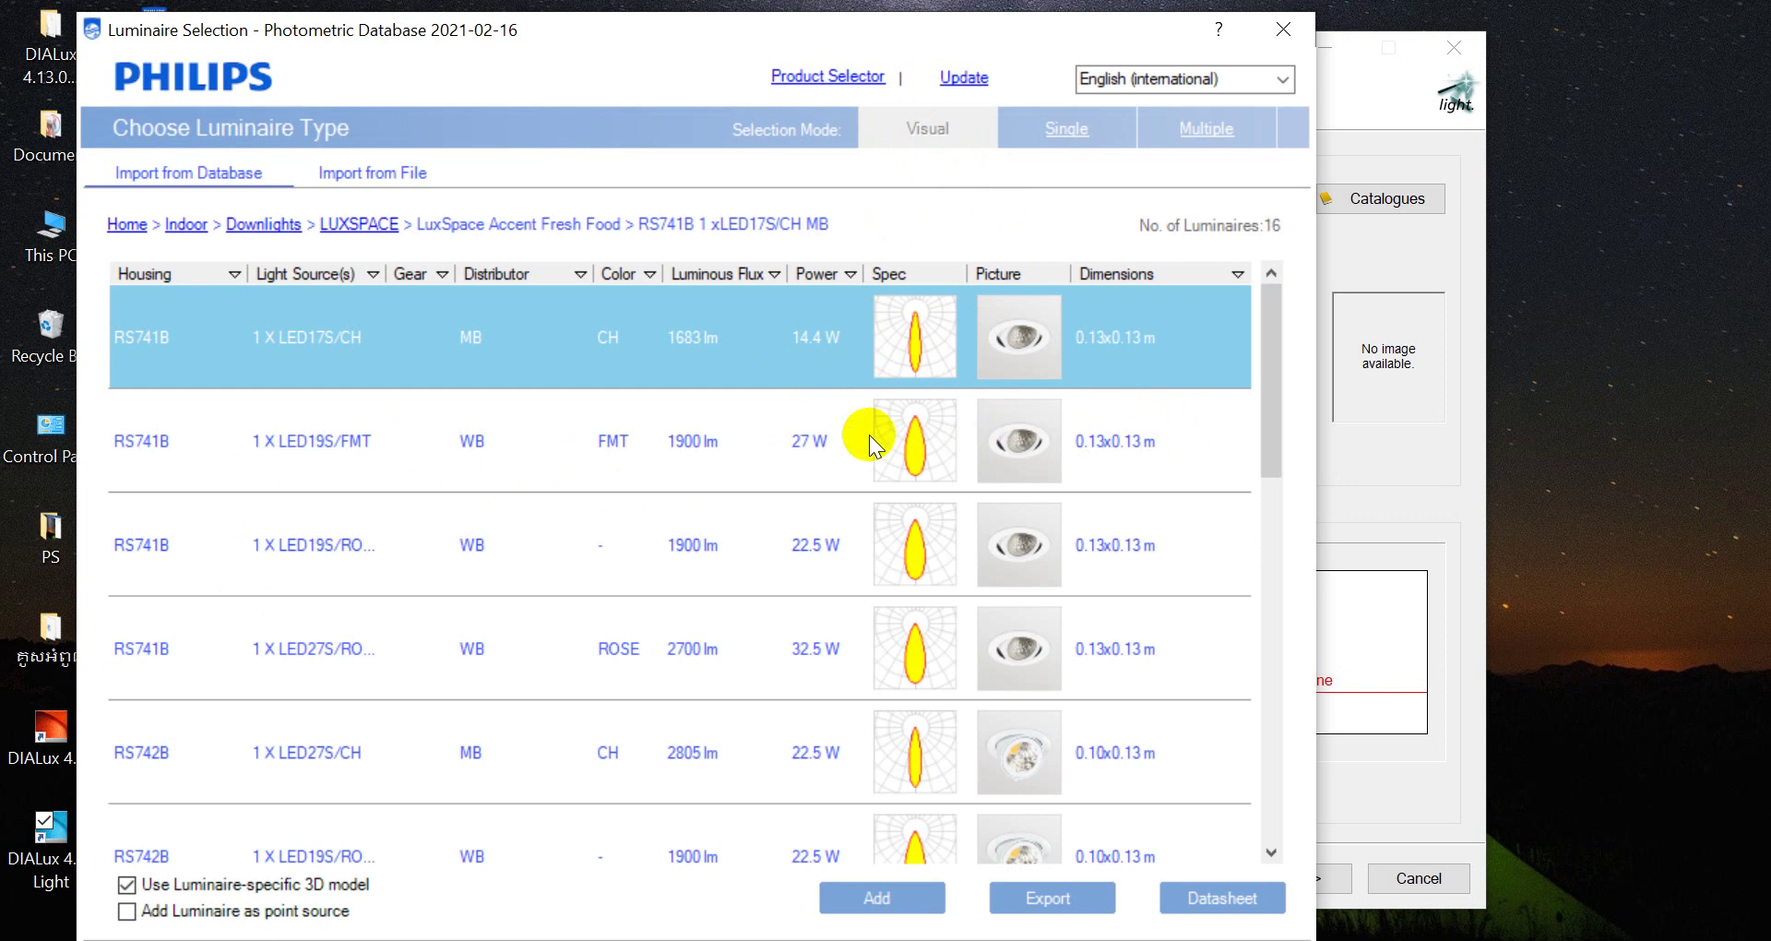
left_click(773, 441)
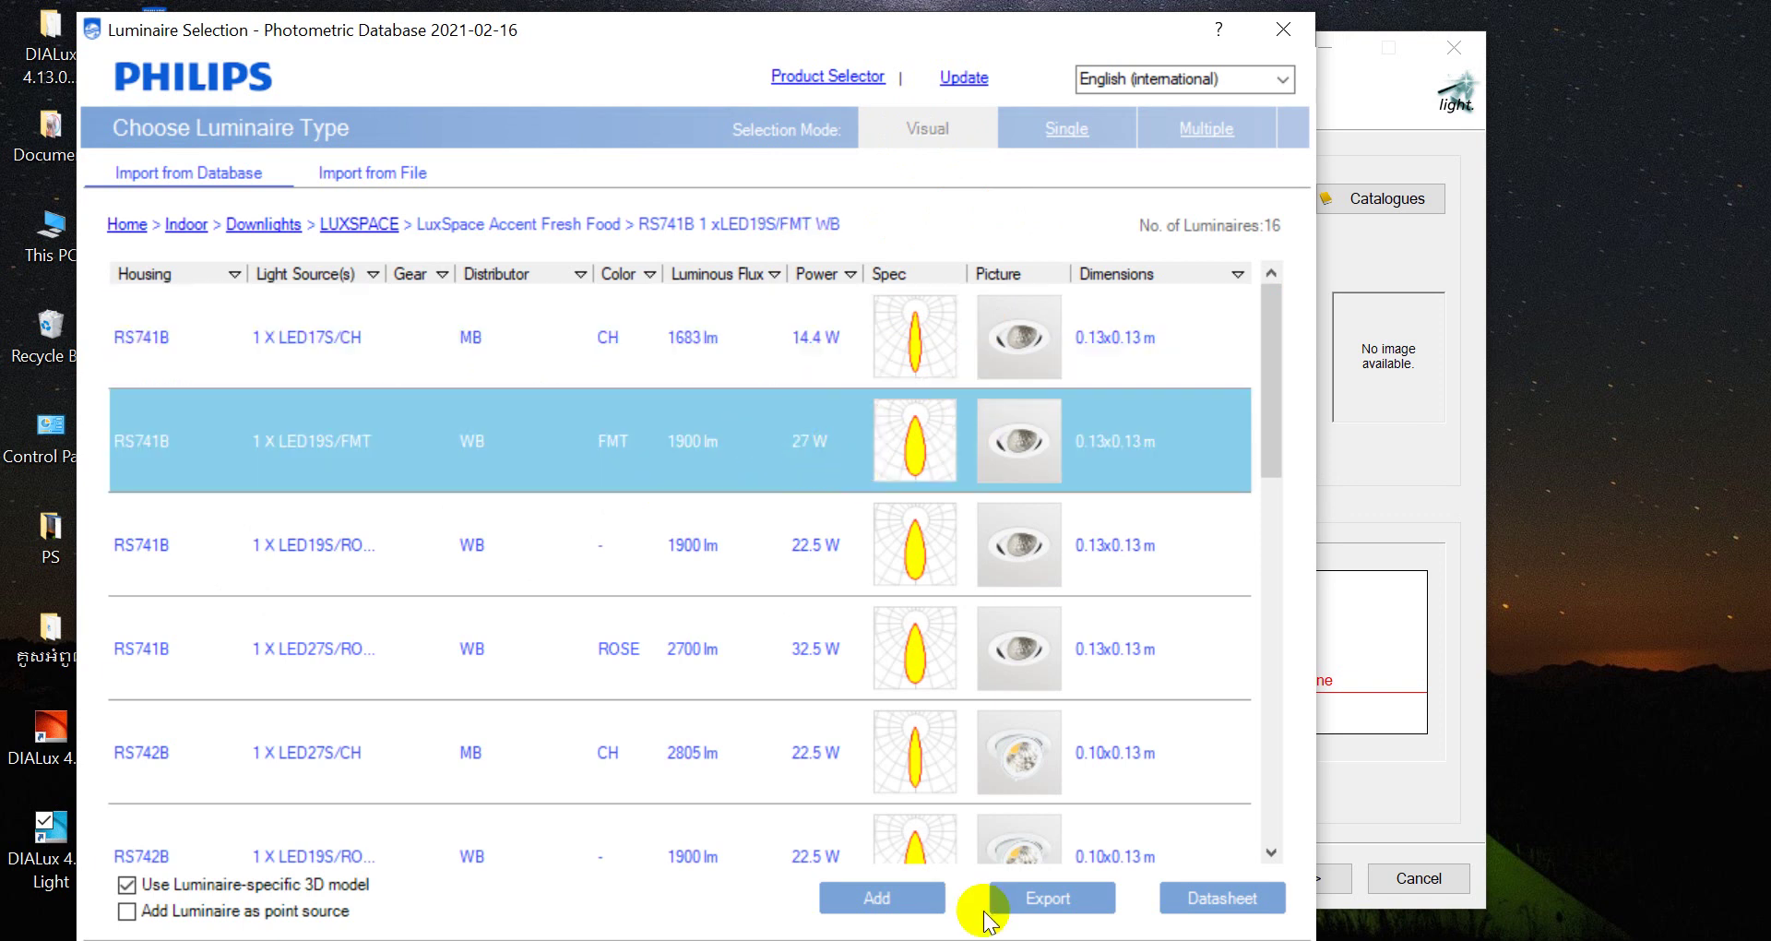
left_click(896, 903)
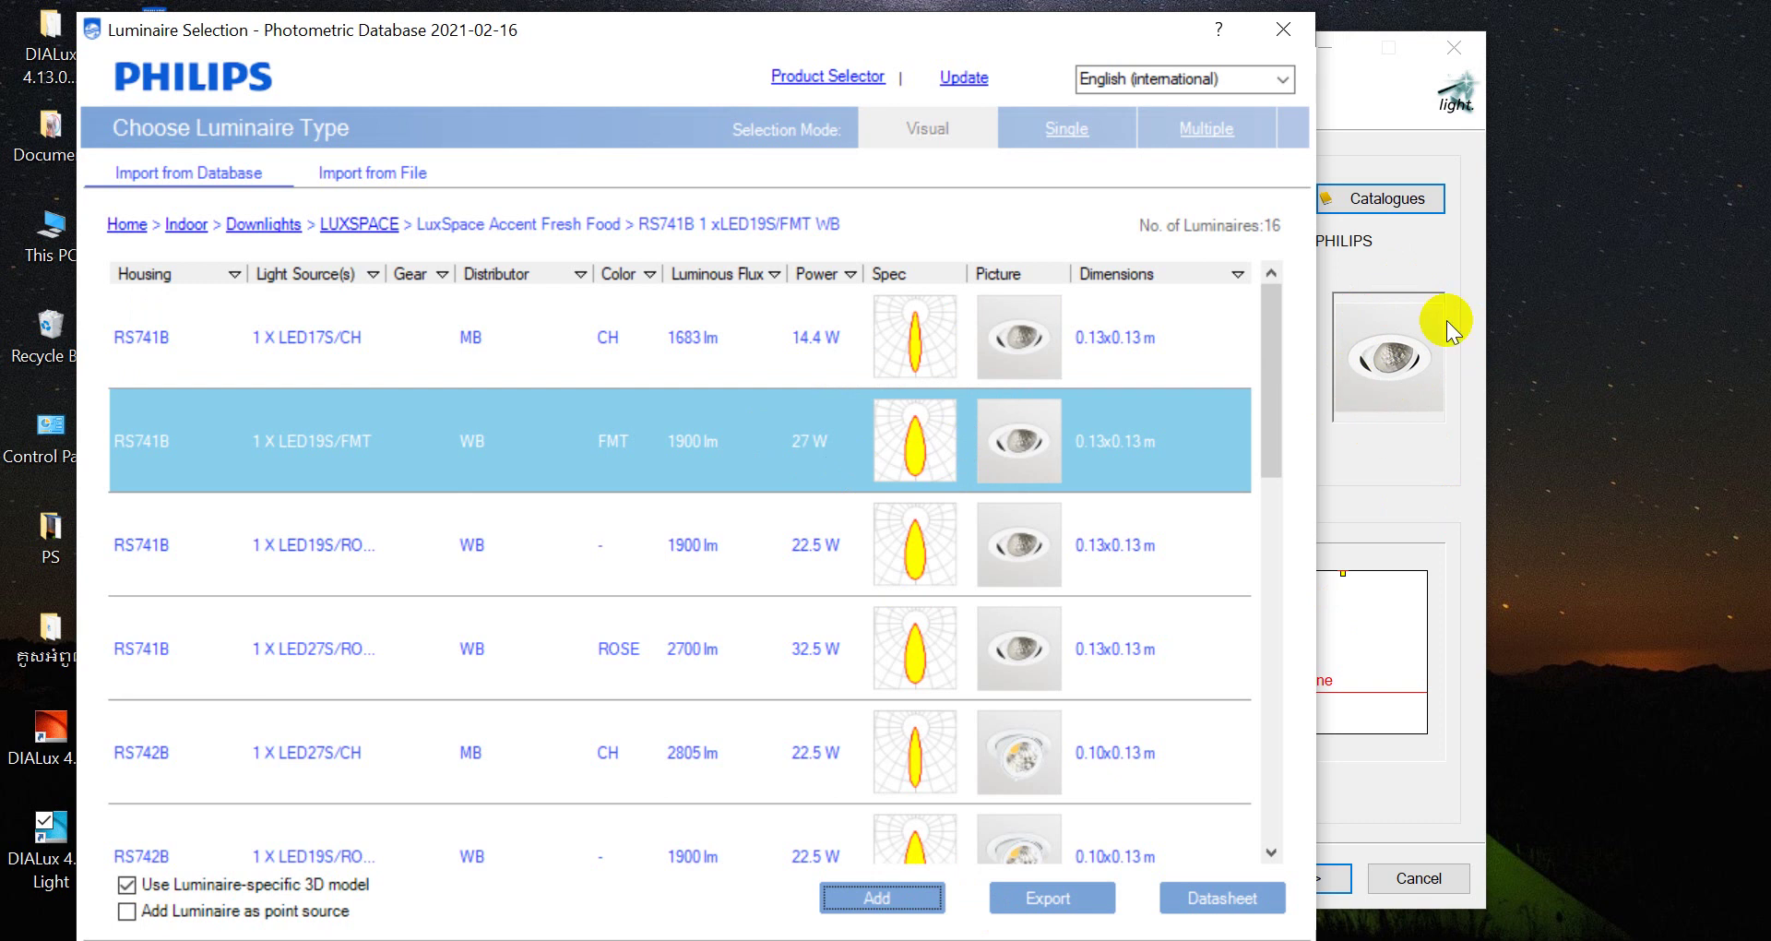
left_click(1283, 30)
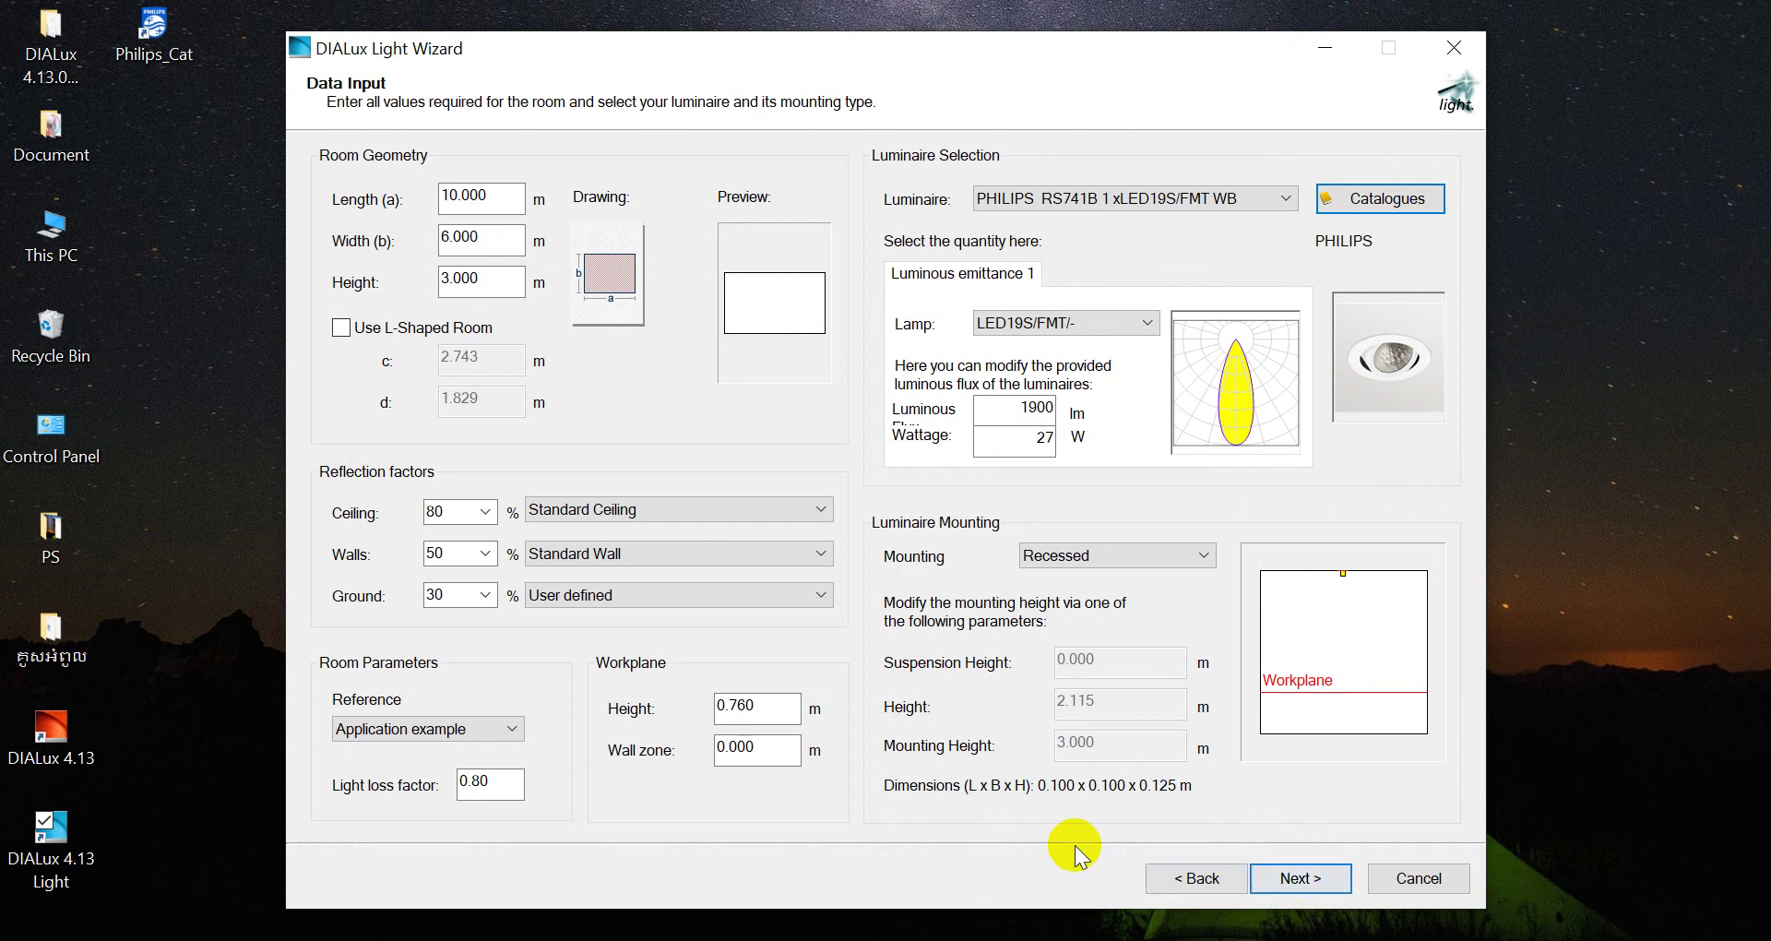
Change the workplane height to 0.500 m
double_click(762, 709)
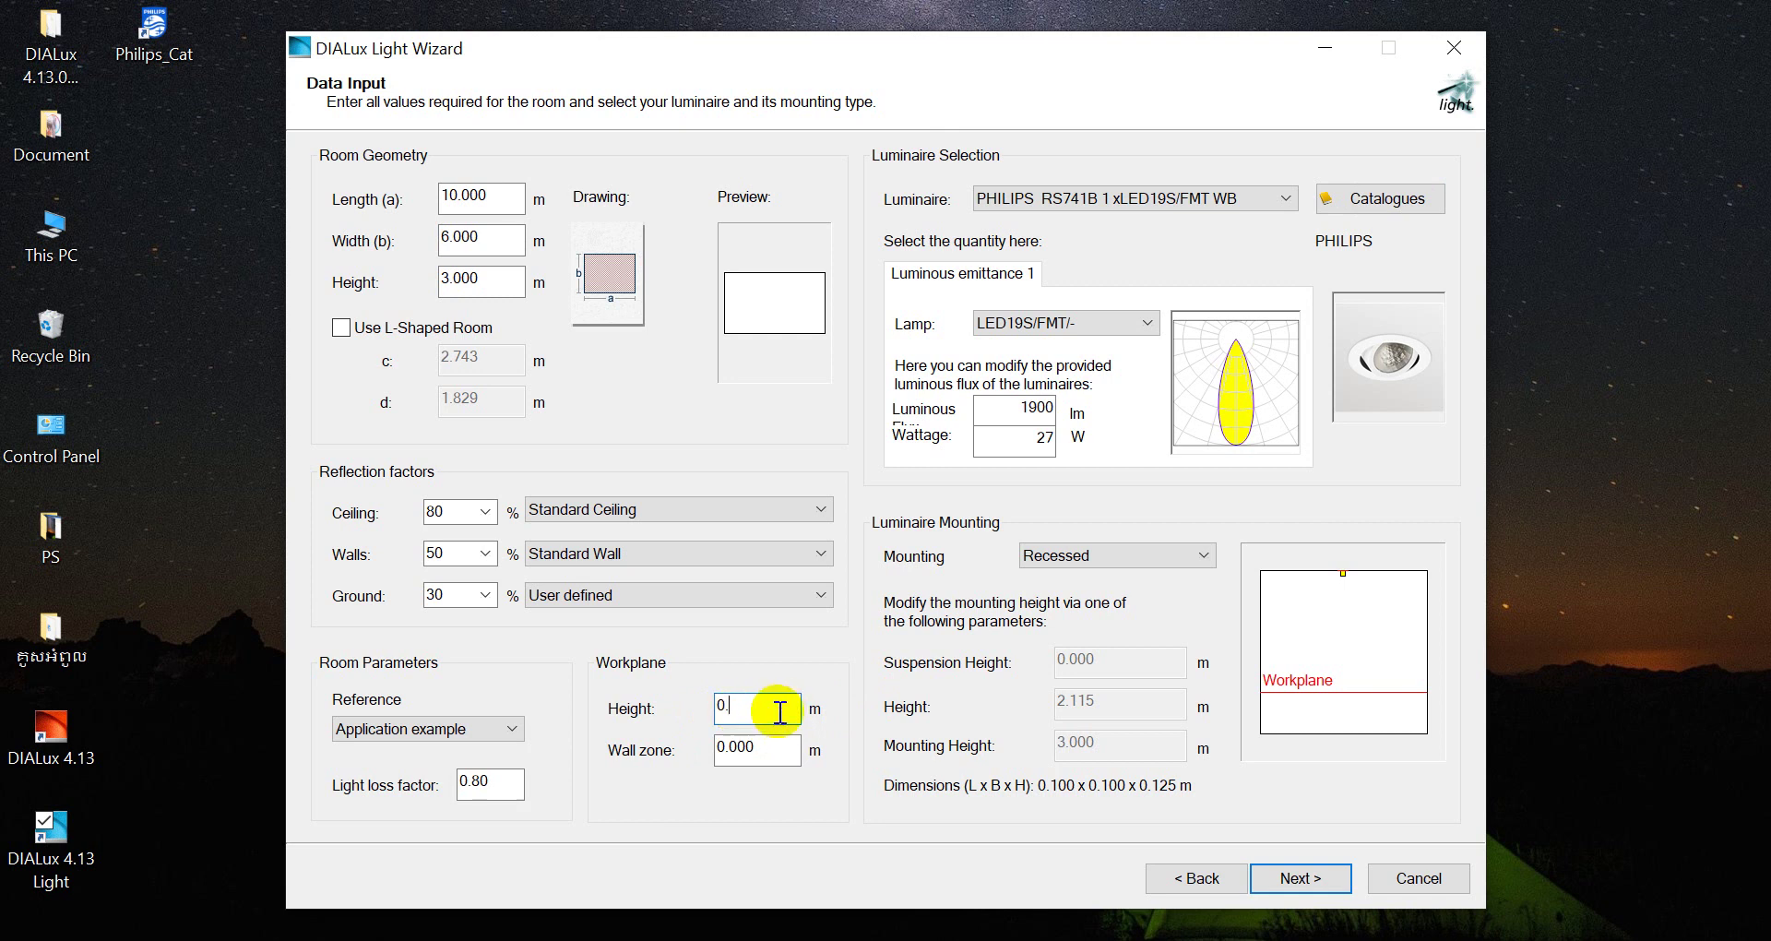
type("5")
left_click(503, 785)
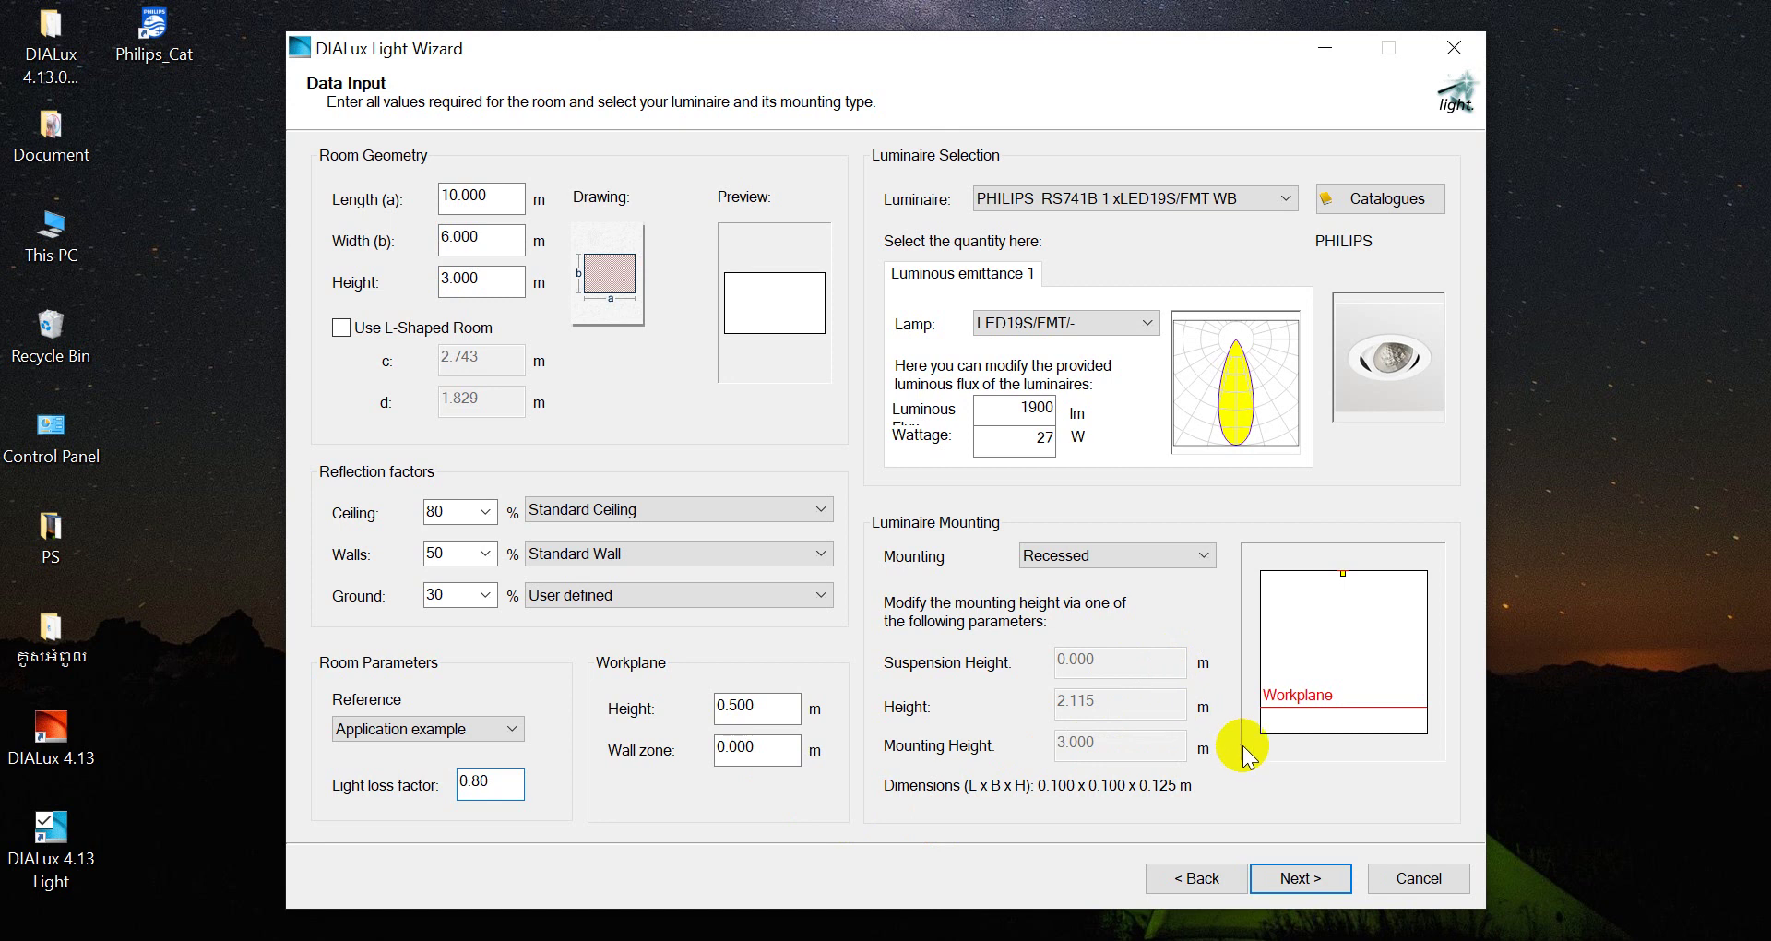
Set planned Em to 150 lx and calculate, giving a 3×2 downlight layout averaging 171 lx
left_click(1303, 878)
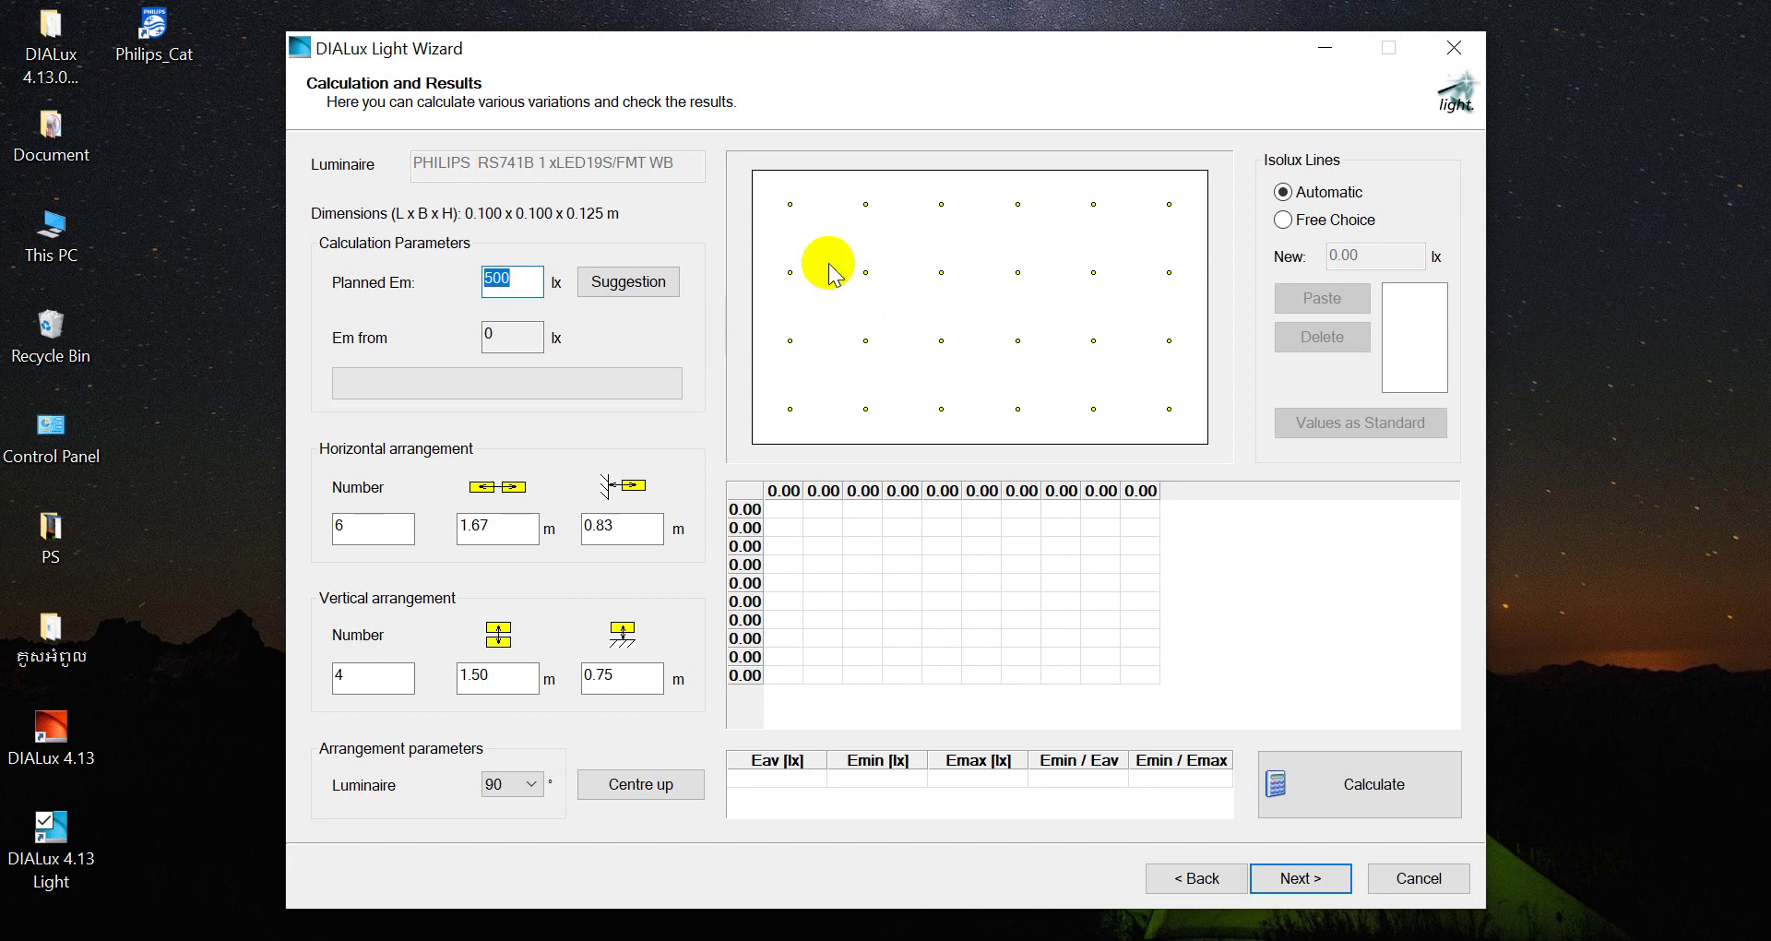
double_click(530, 281)
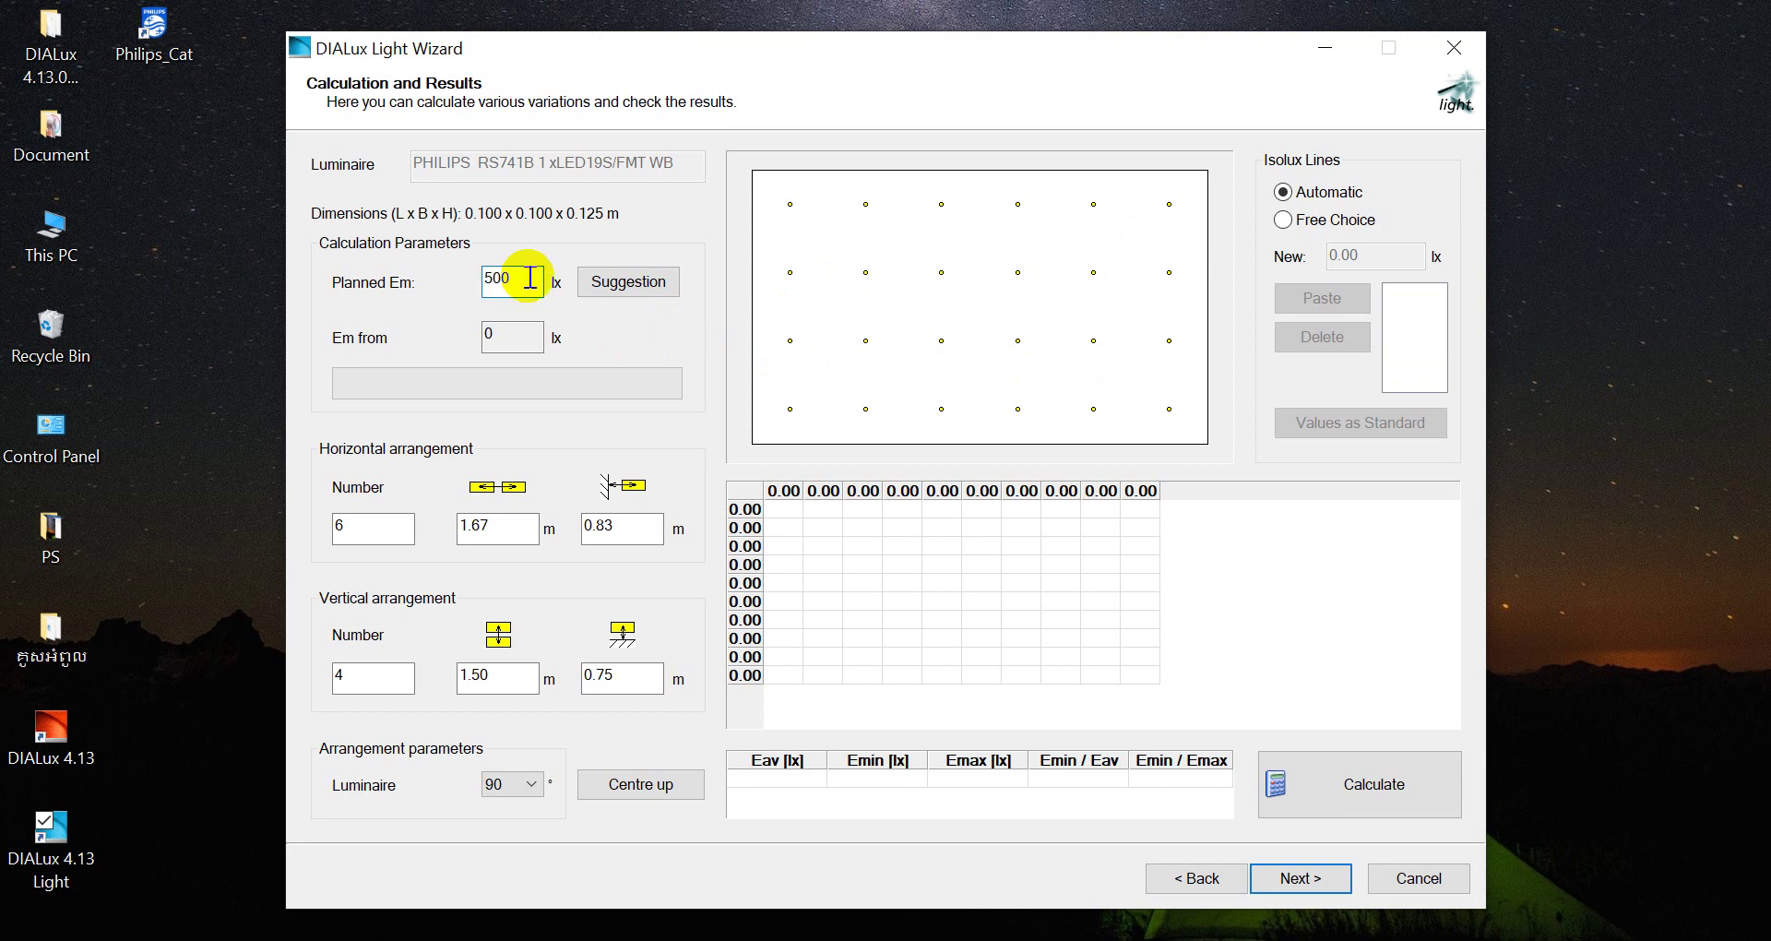
left_click_drag(531, 280, 483, 281)
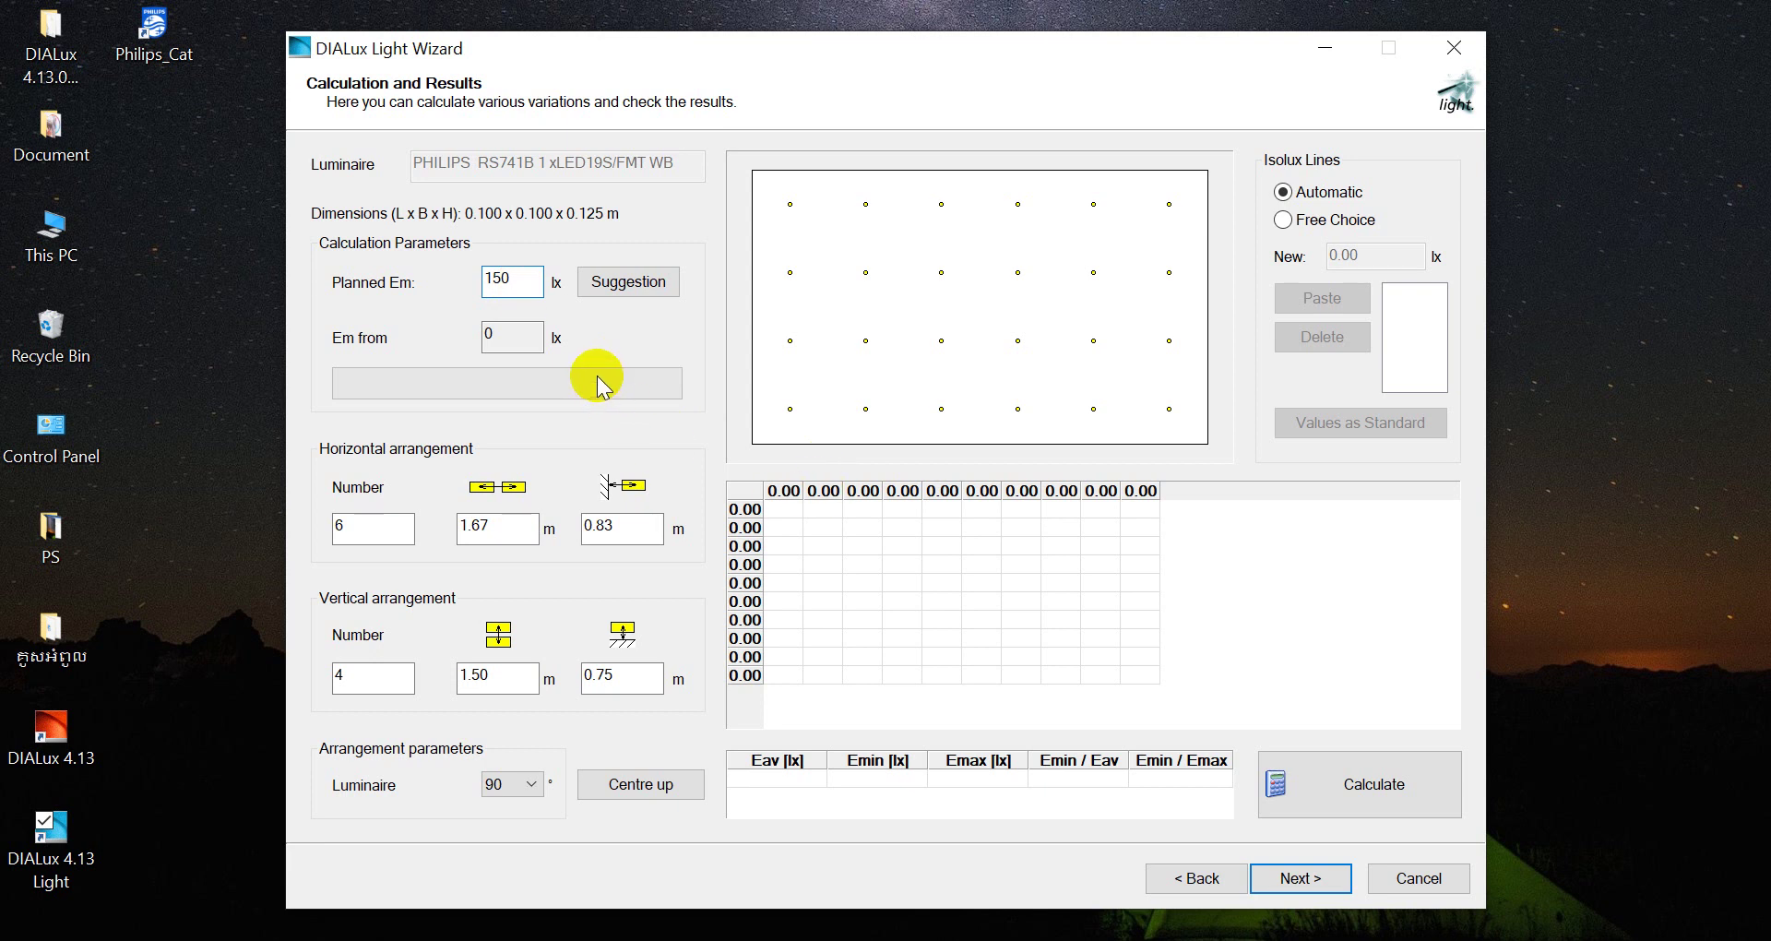
left_click(1330, 795)
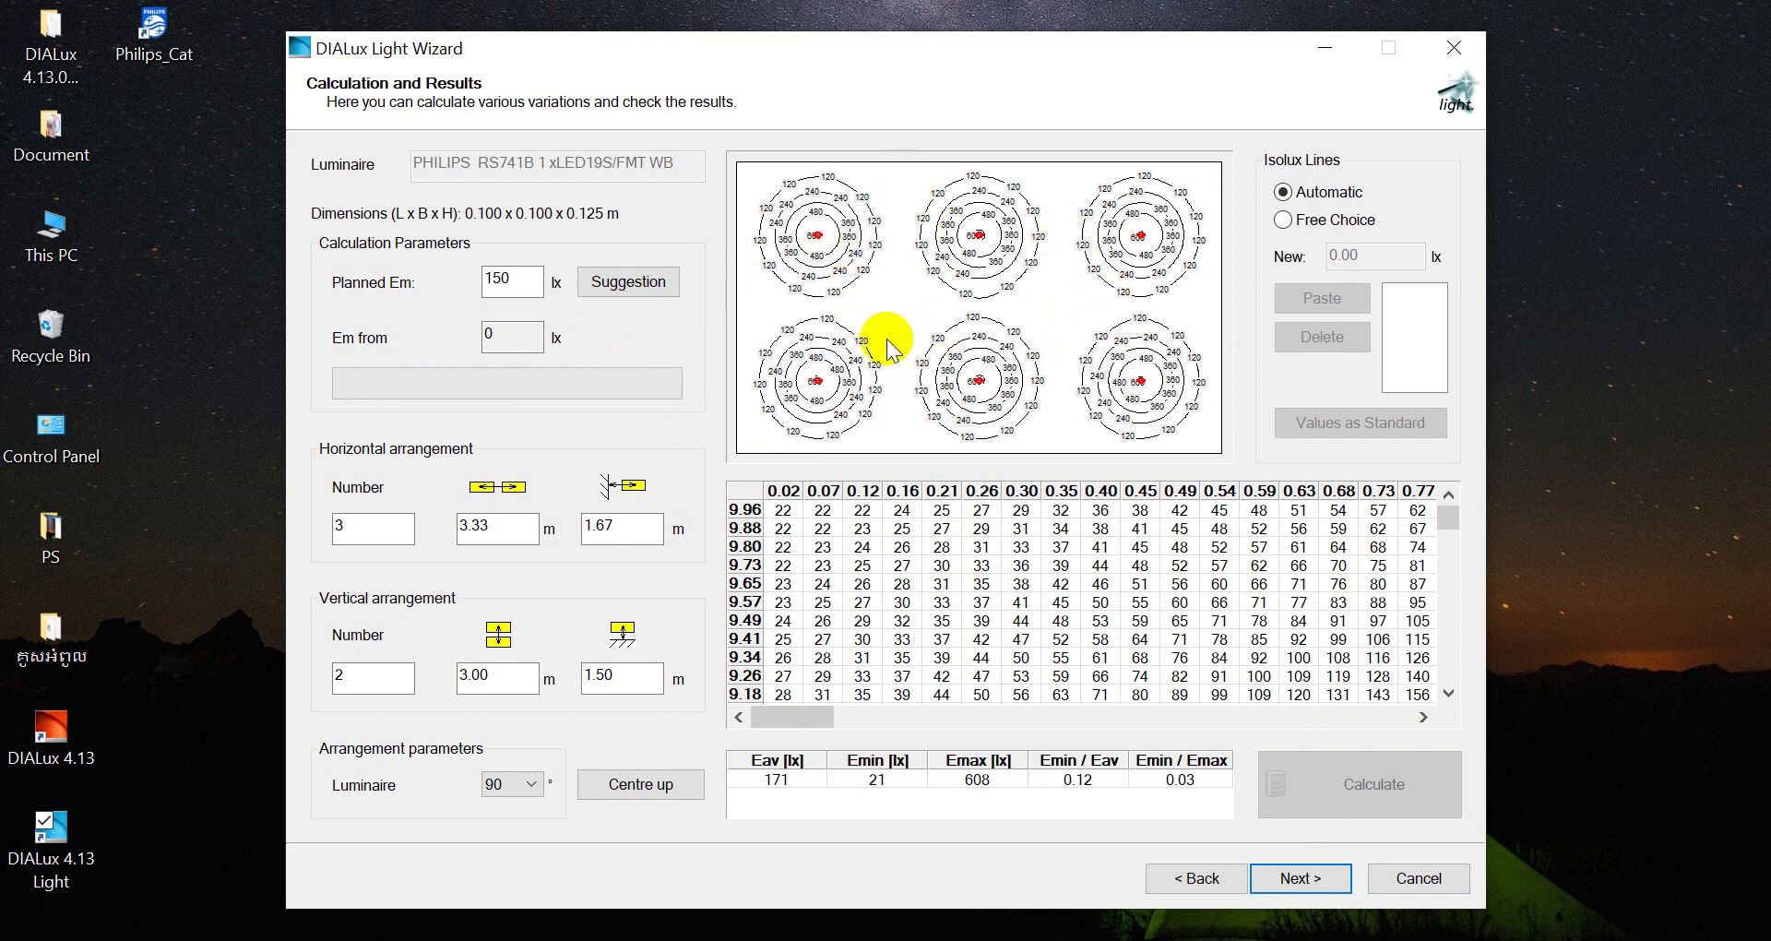
left_click_drag(522, 281, 483, 281)
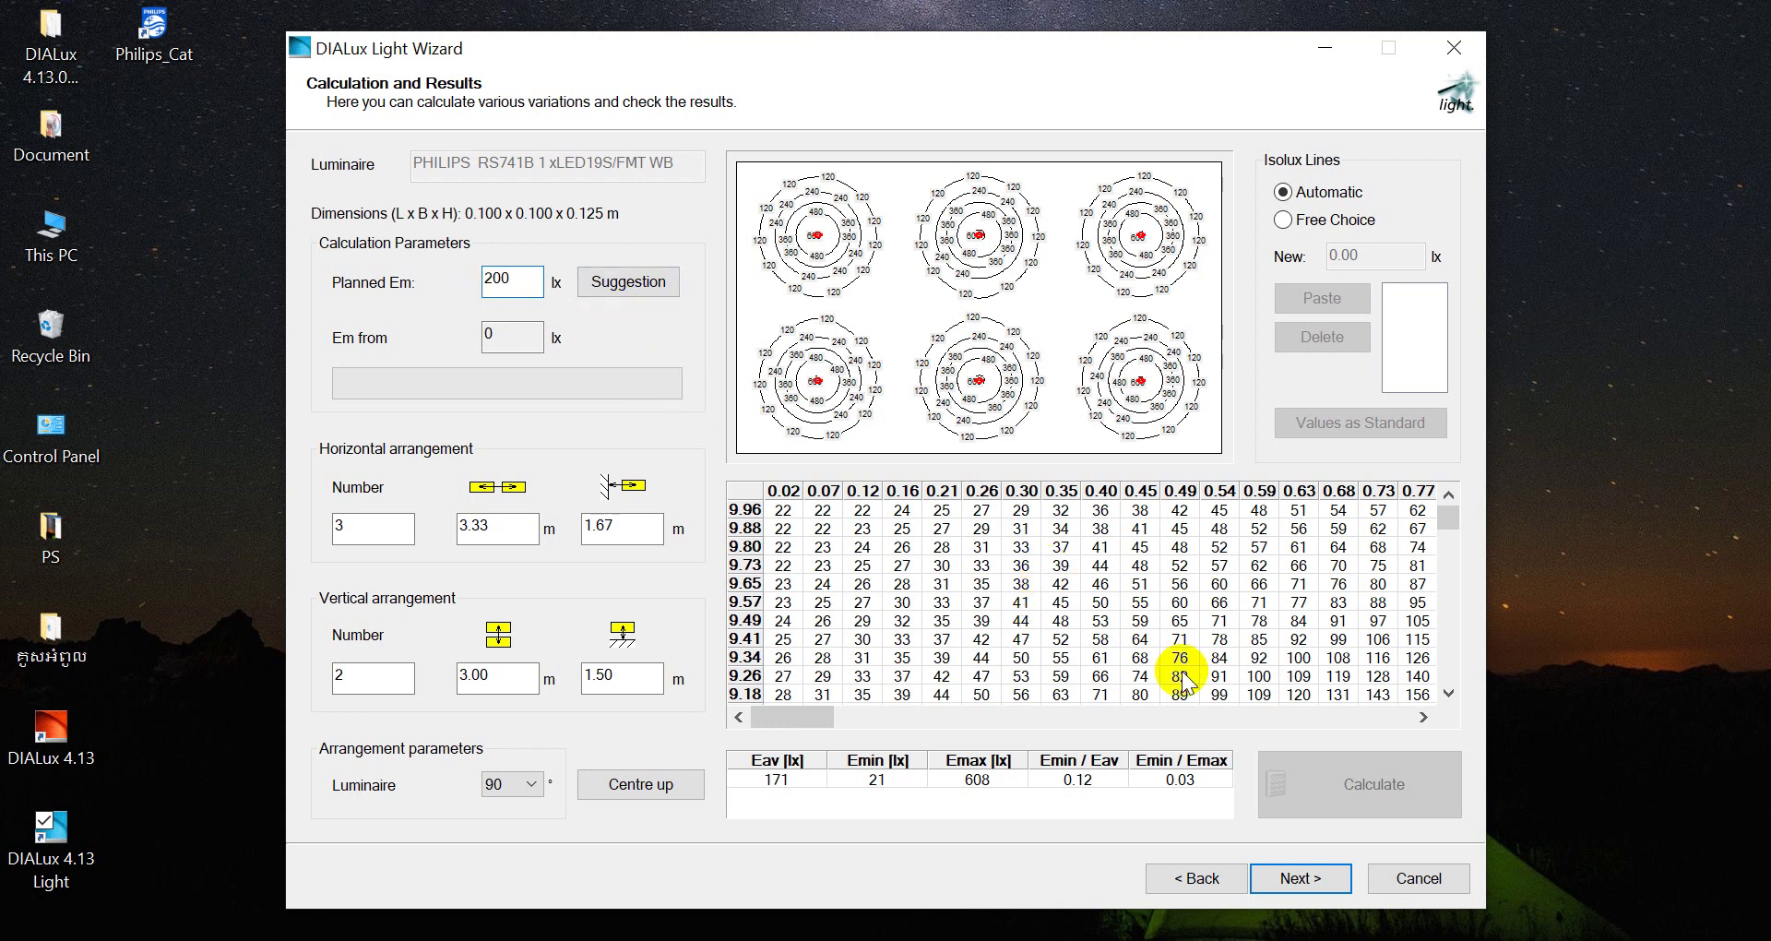
Back on Calculation and Results, request a 200 lx suggestion: a 3×3 grid, 2.00 m spacing, 222 lx
left_click(1301, 879)
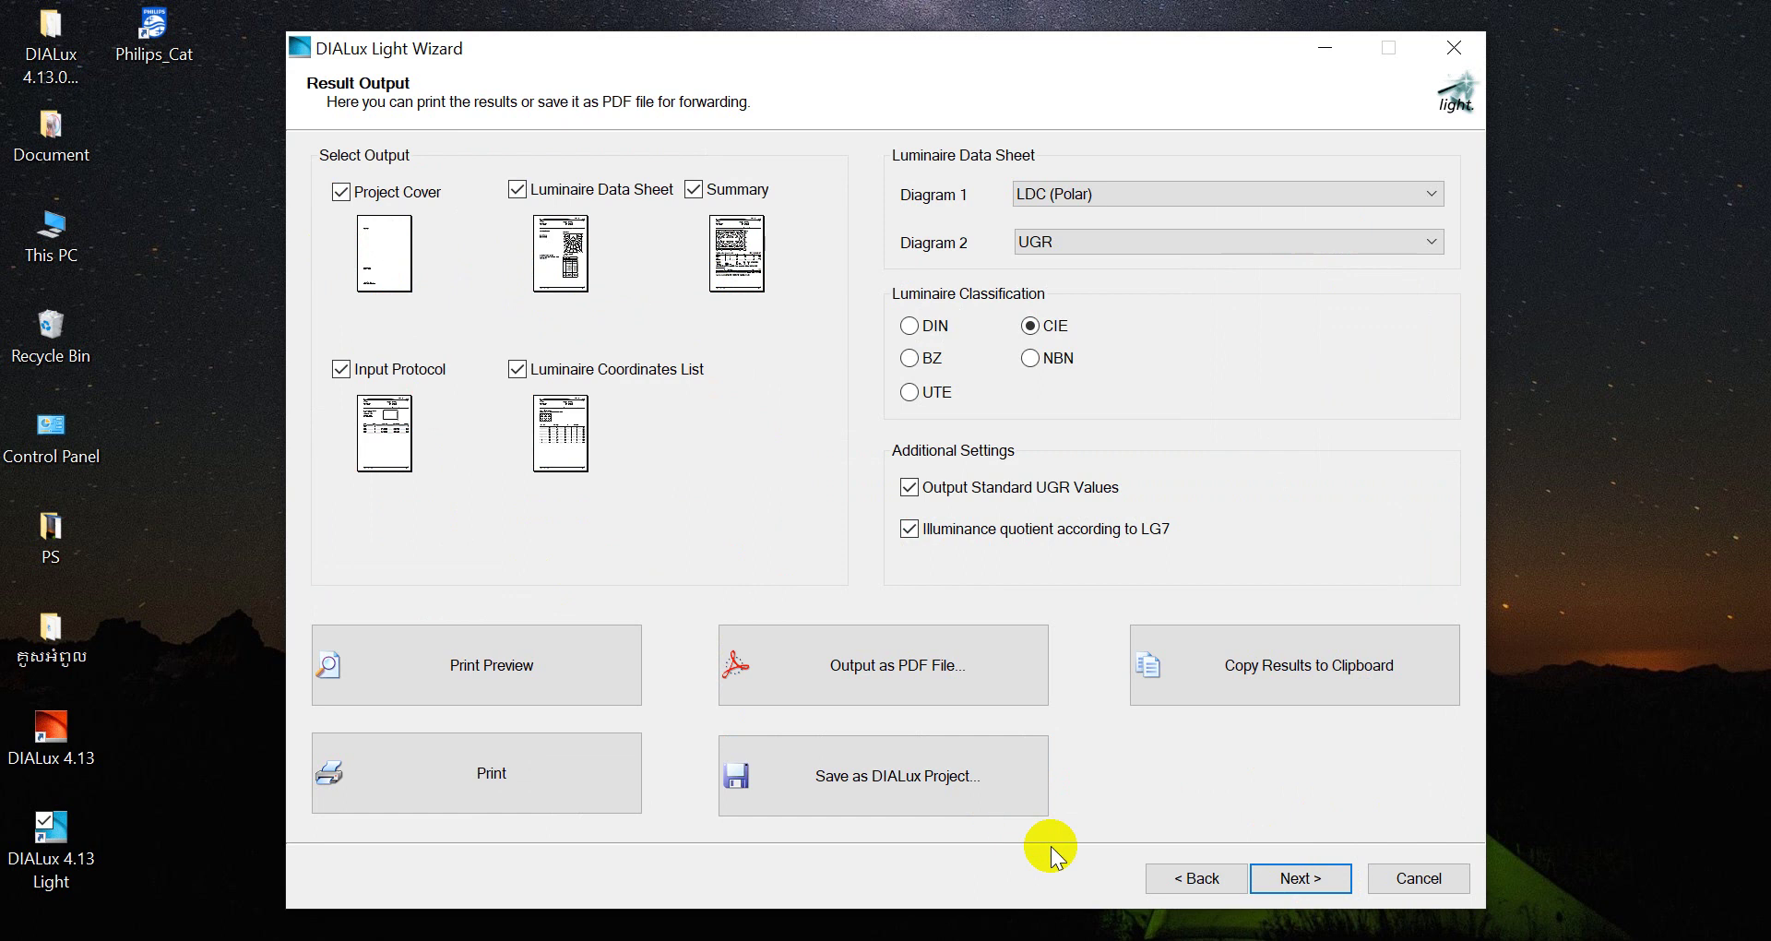
left_click(1173, 876)
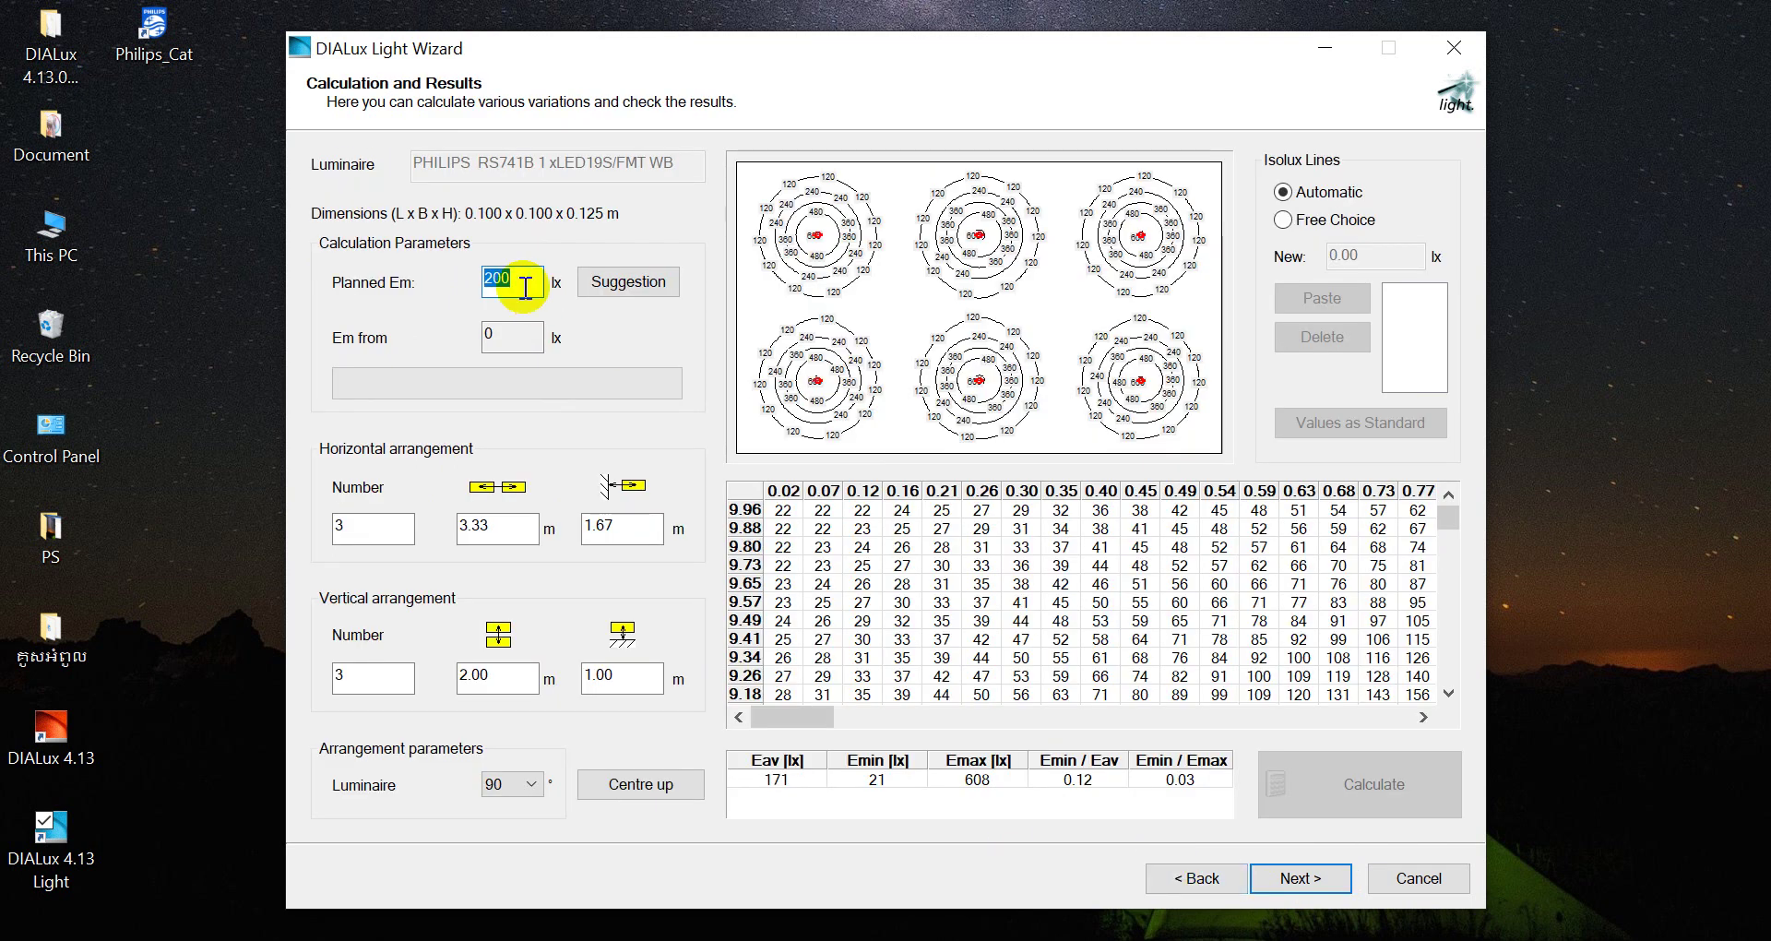
left_click(627, 290)
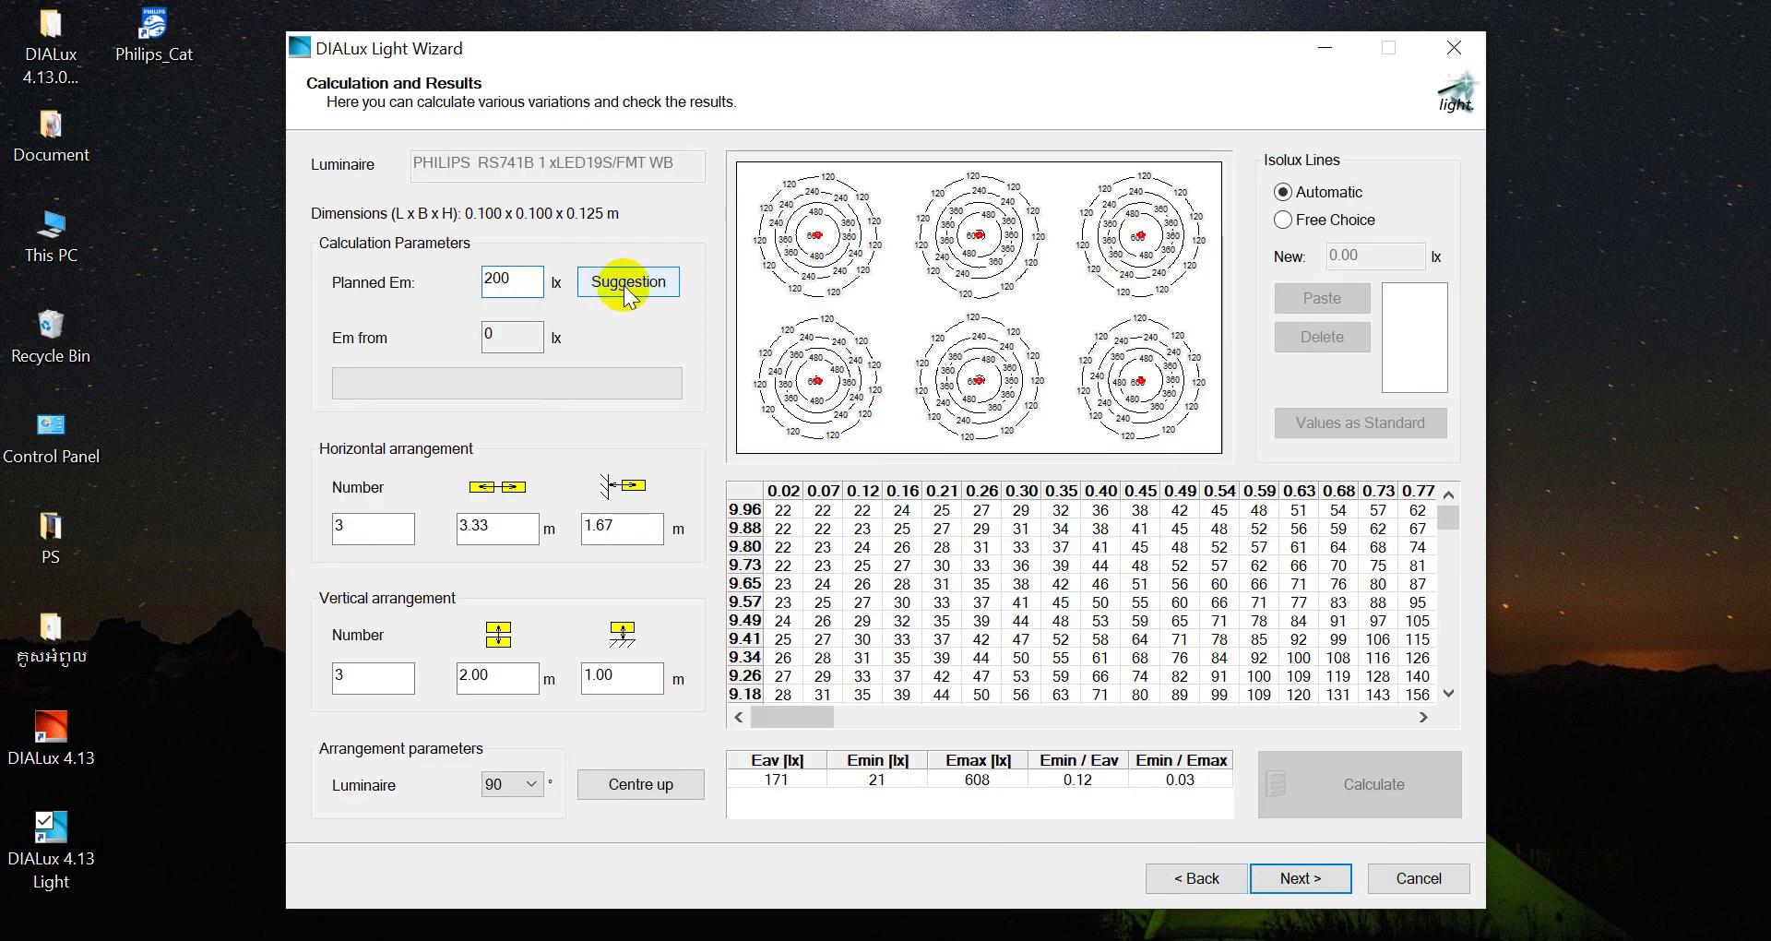
left_click(627, 290)
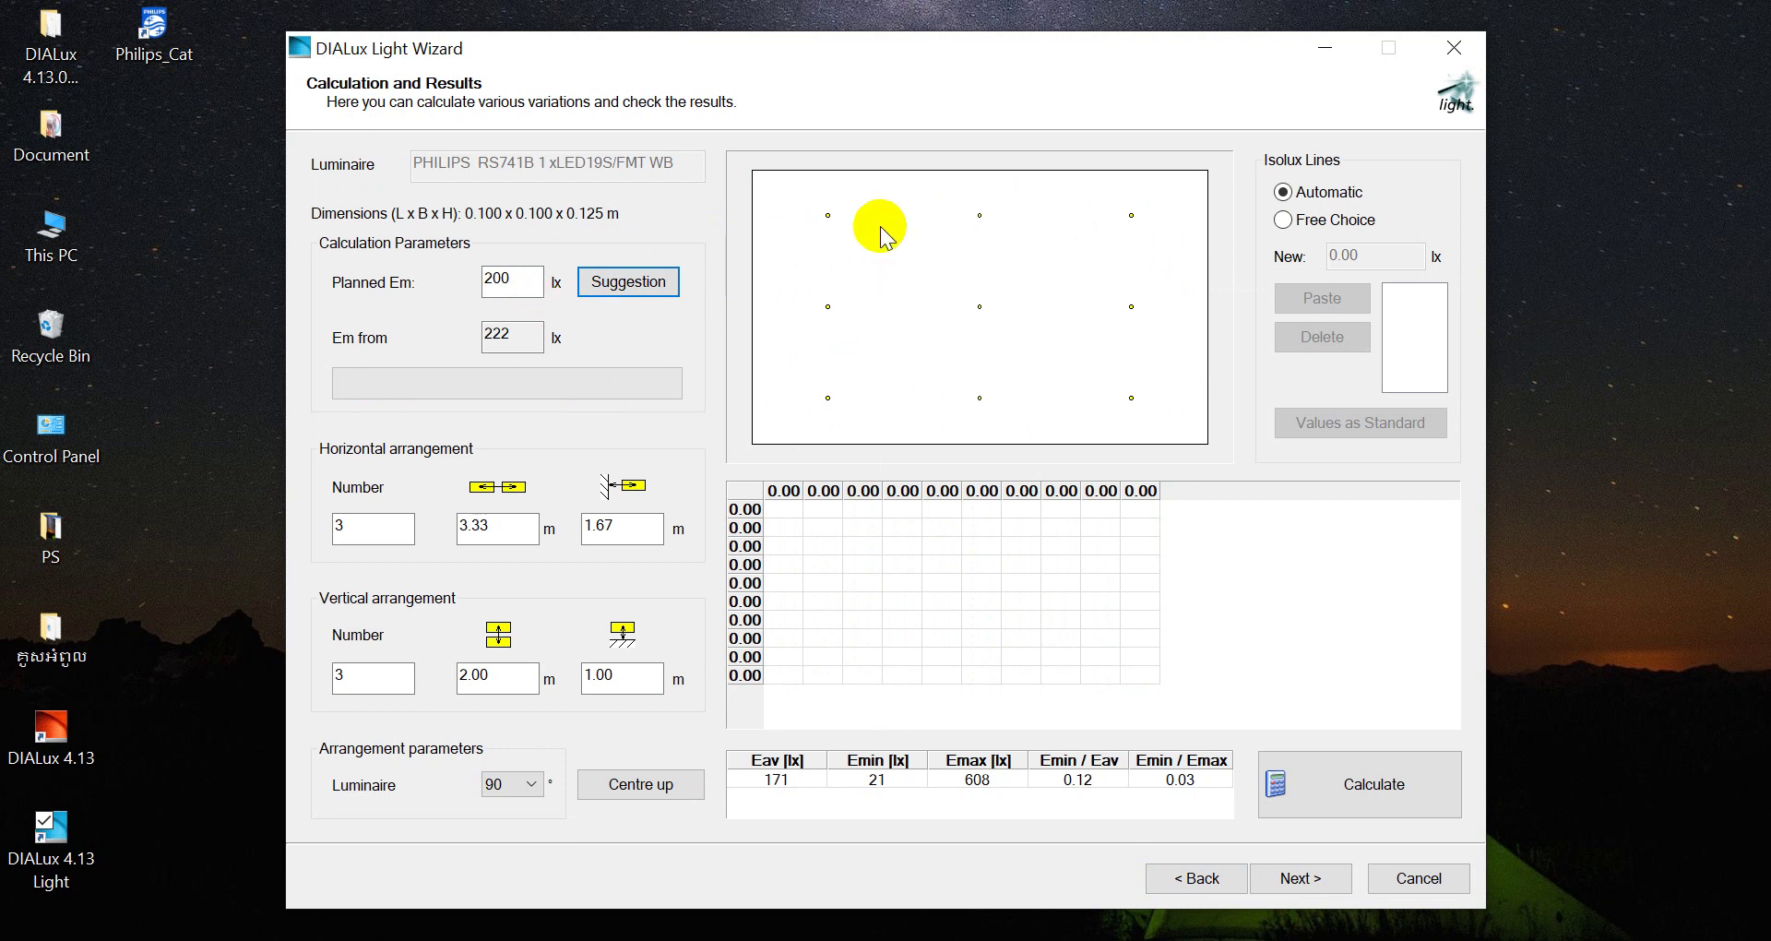
Calculate the 3×3 layout (Eav 251, Emin 39, Emax 631 lx) and review the count and 3.33 m spacing
left_click(1354, 804)
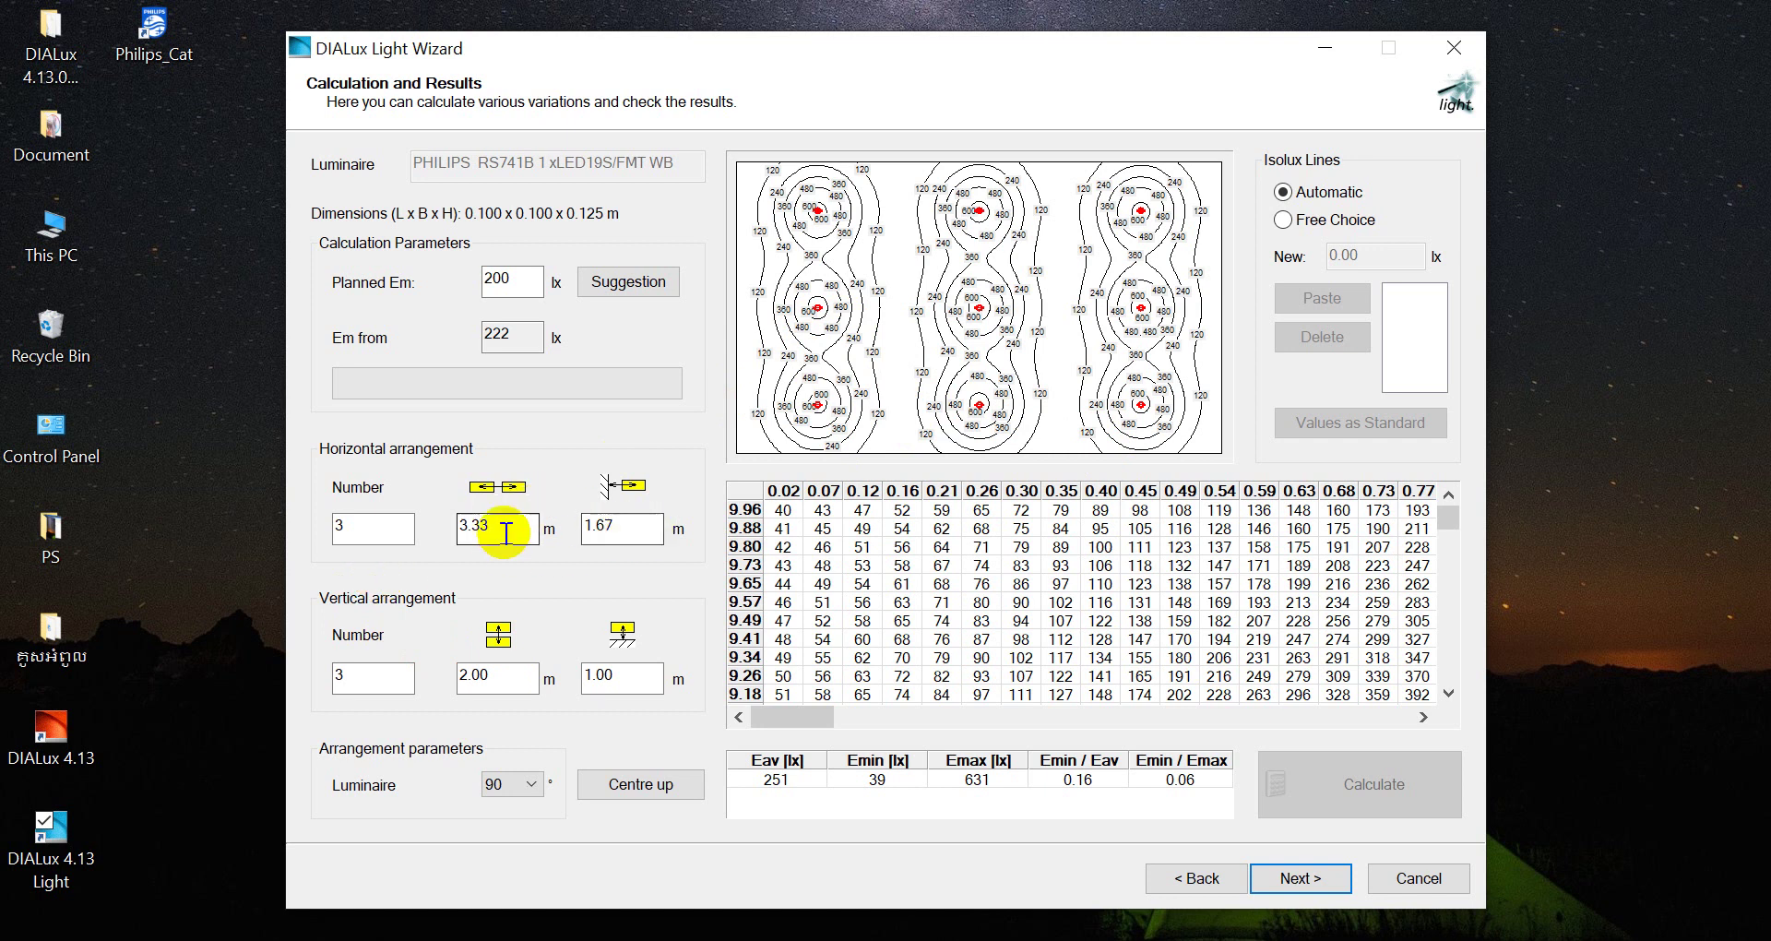
double_click(348, 524)
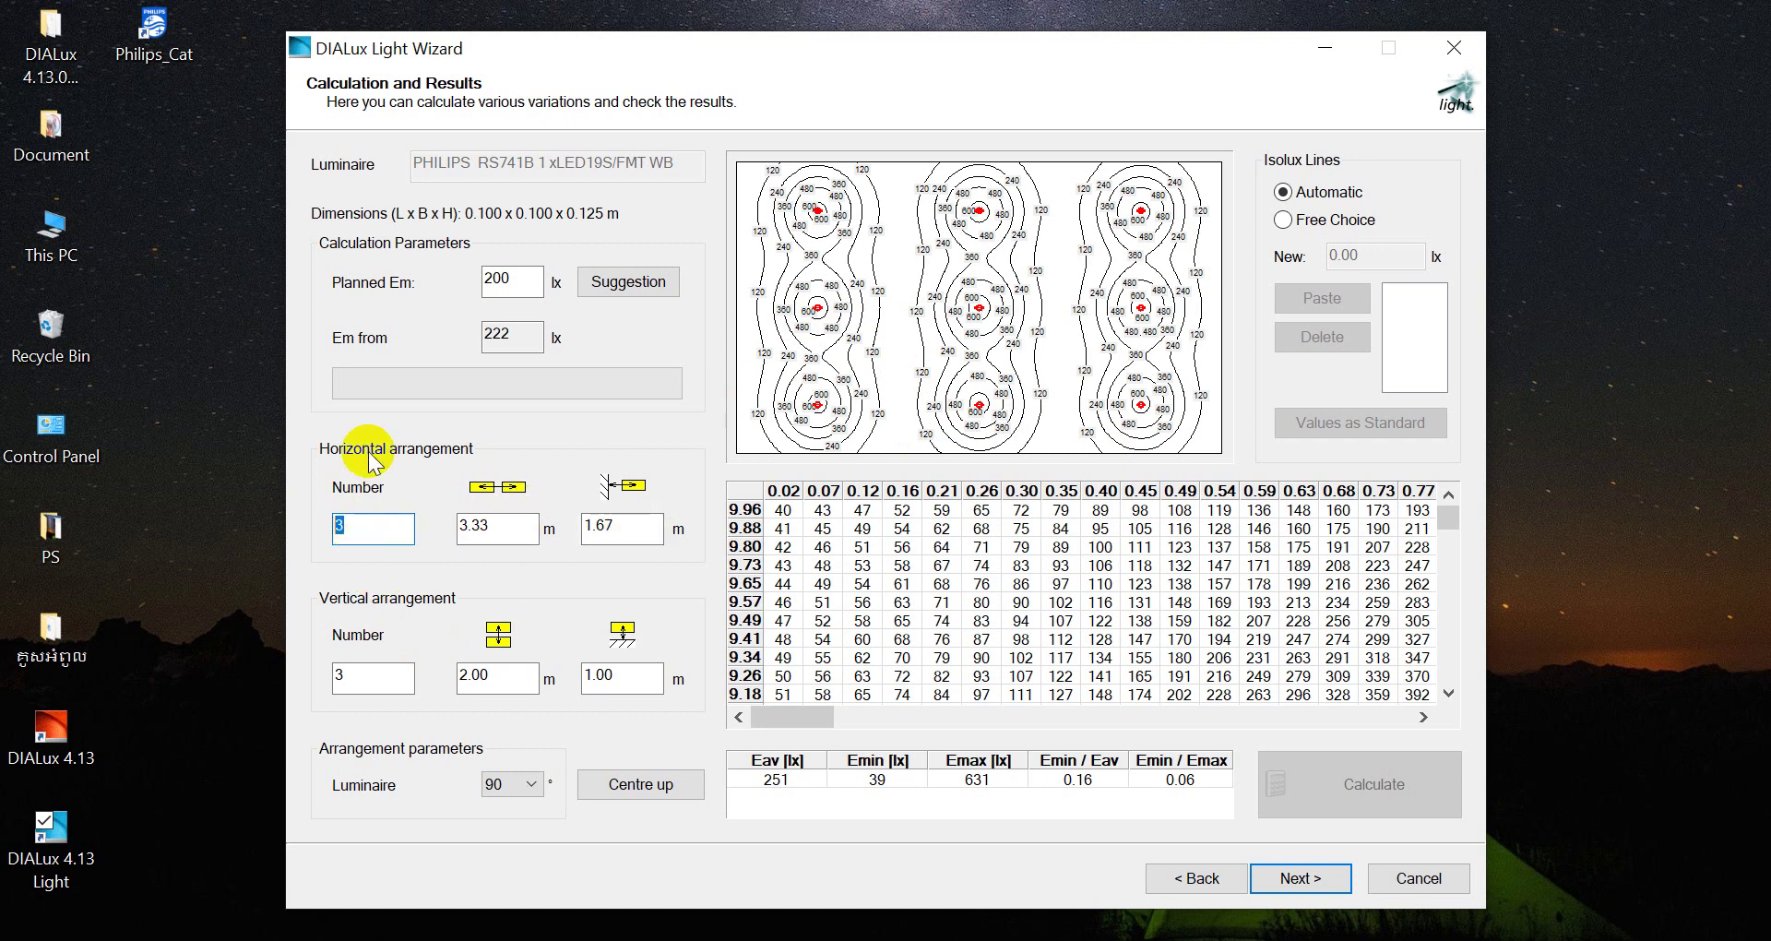
double_click(377, 687)
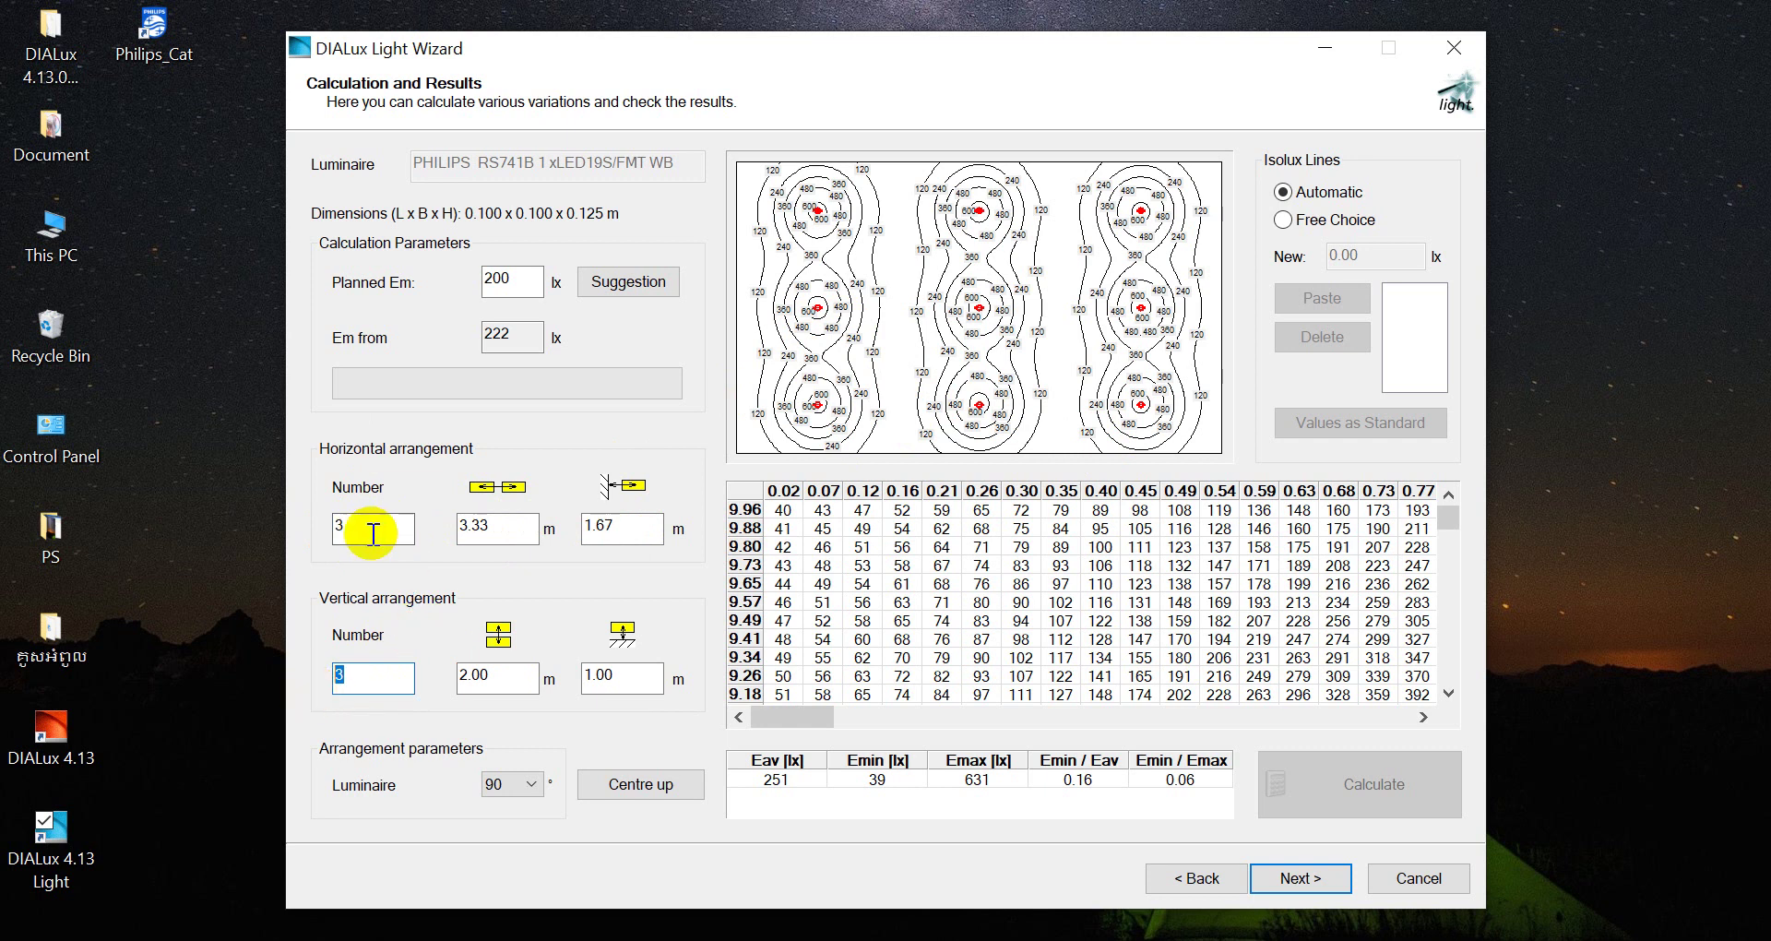
left_click(339, 530)
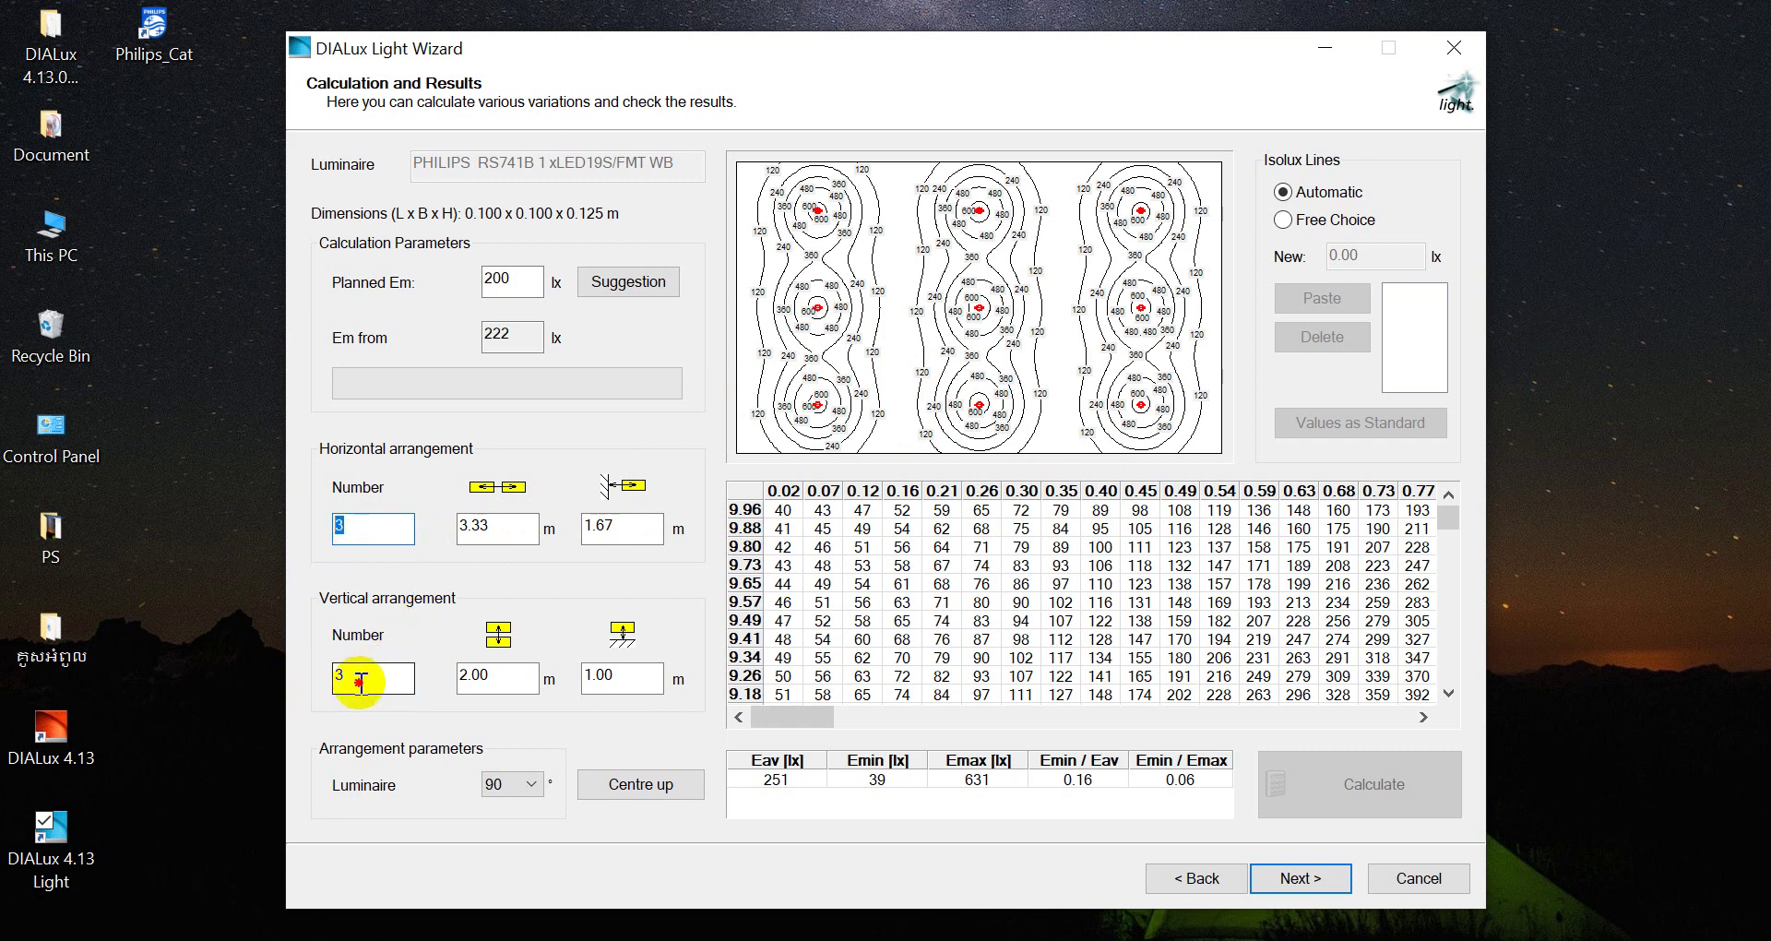
left_click_drag(486, 518, 454, 530)
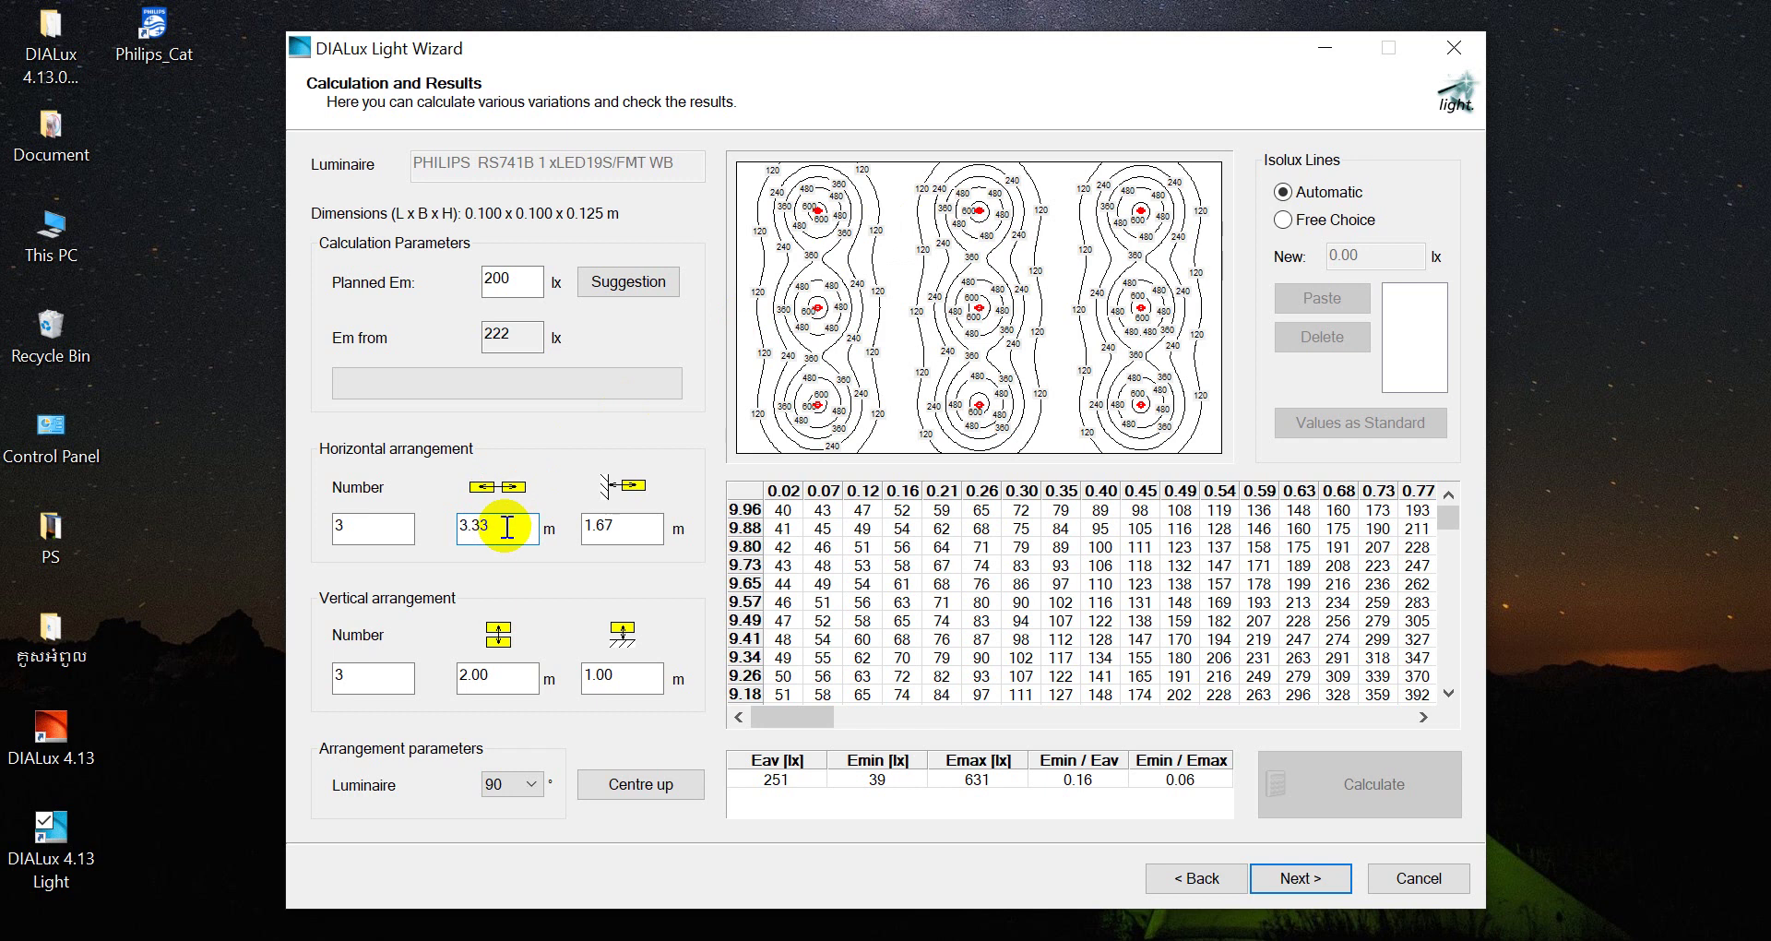
Keep the 3.33/1.67 m horizontal and 2.00/1.00 m vertical spacings, then go to Result Output
left_click(530, 525)
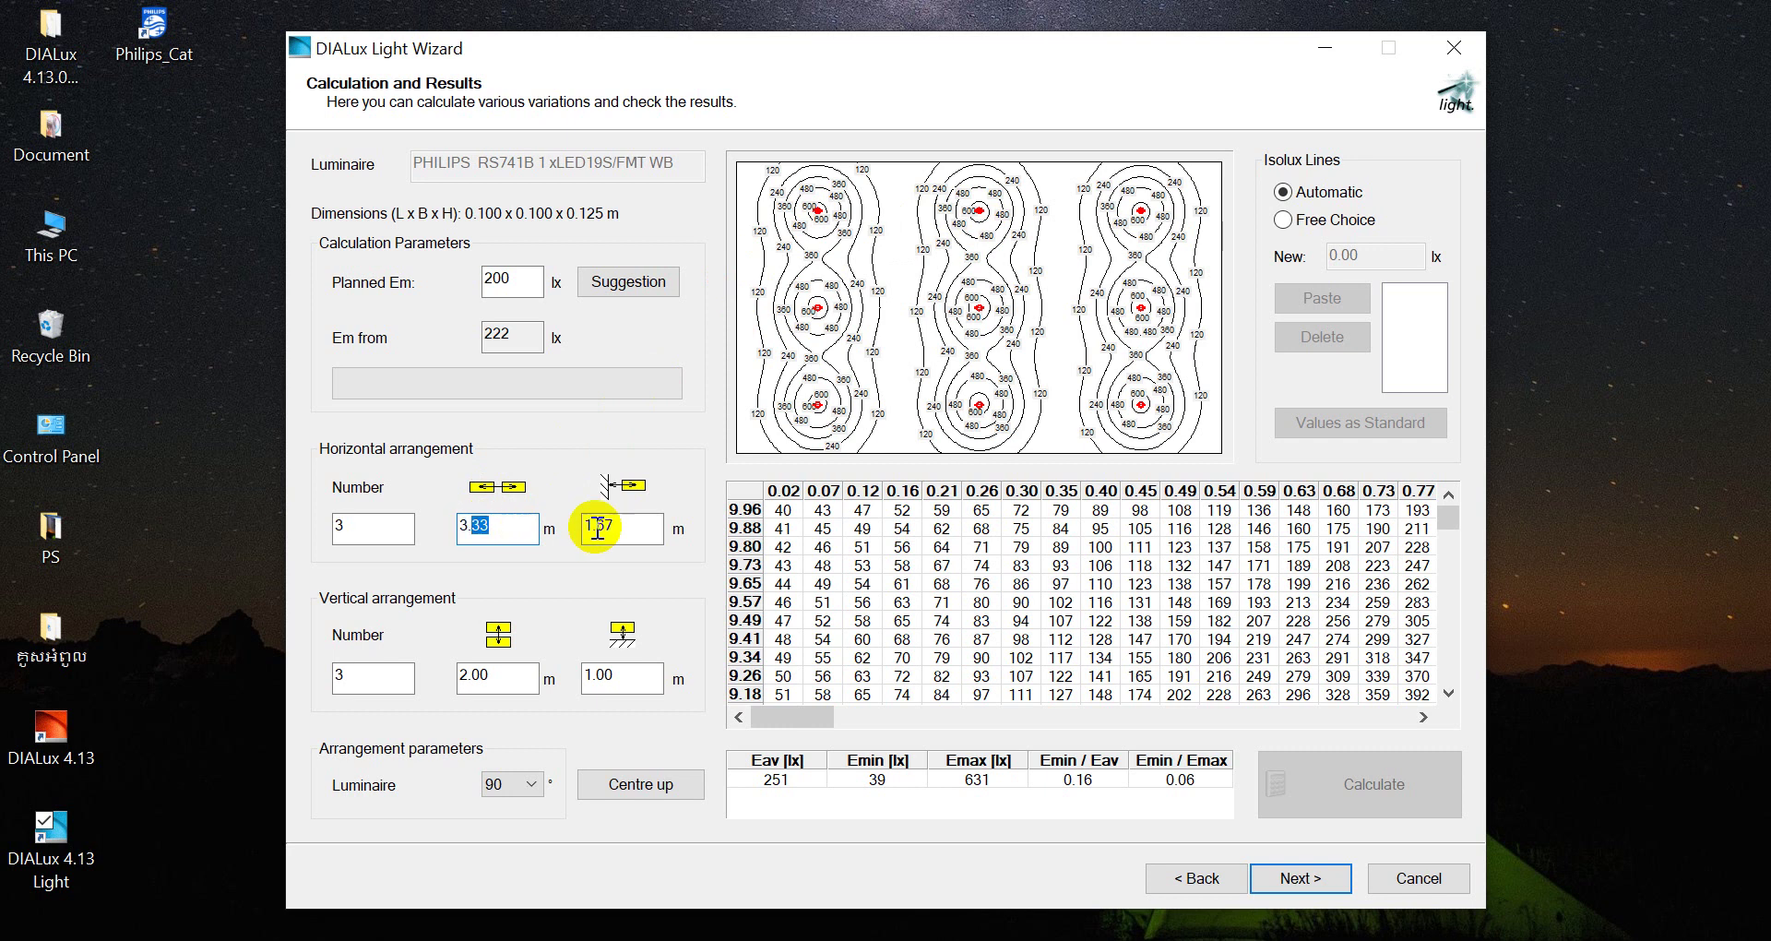
left_click_drag(620, 526, 593, 526)
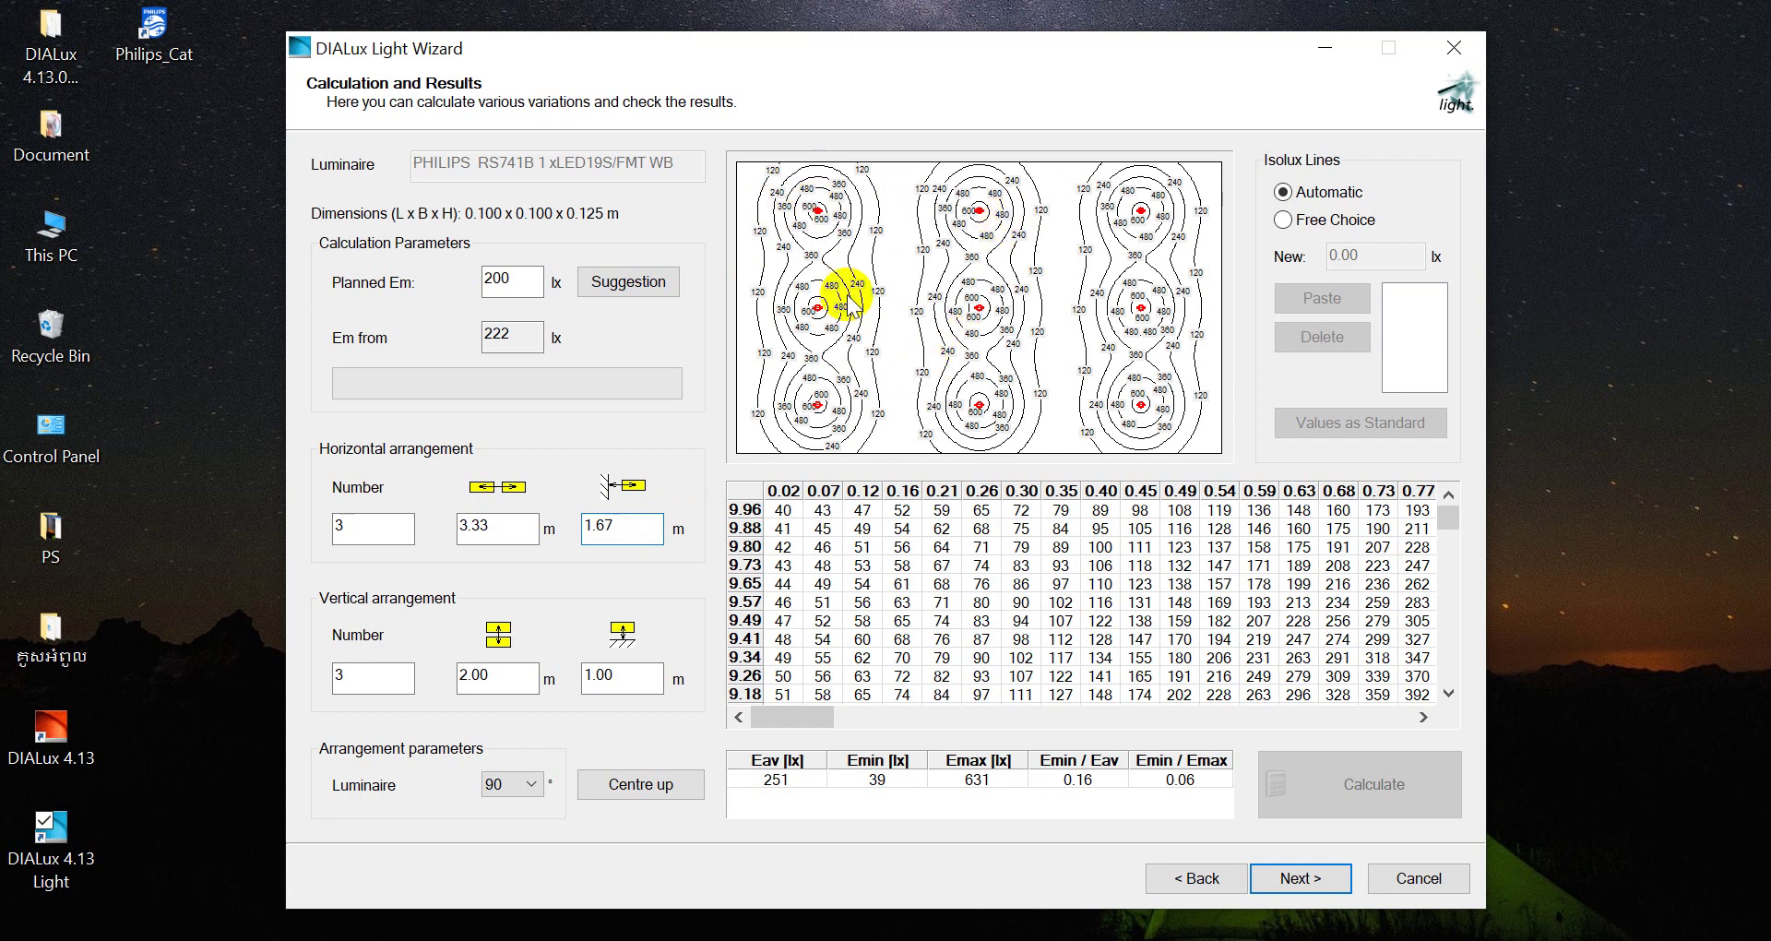
left_click(491, 676)
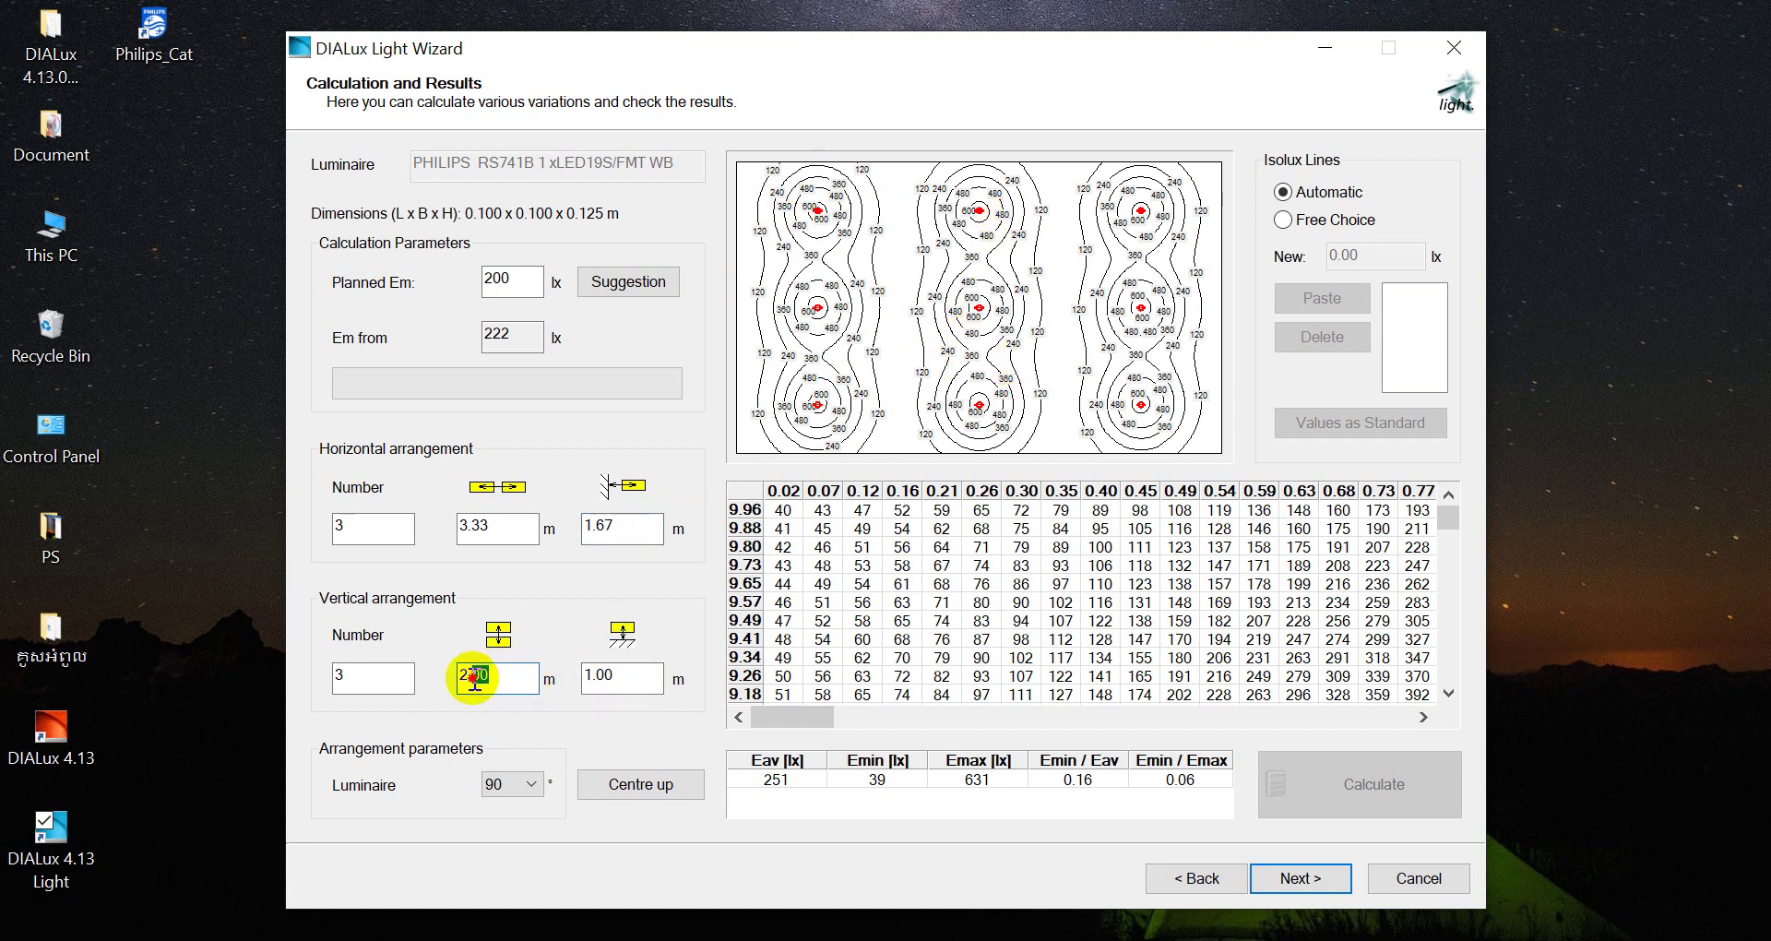
left_click_drag(474, 676, 474, 680)
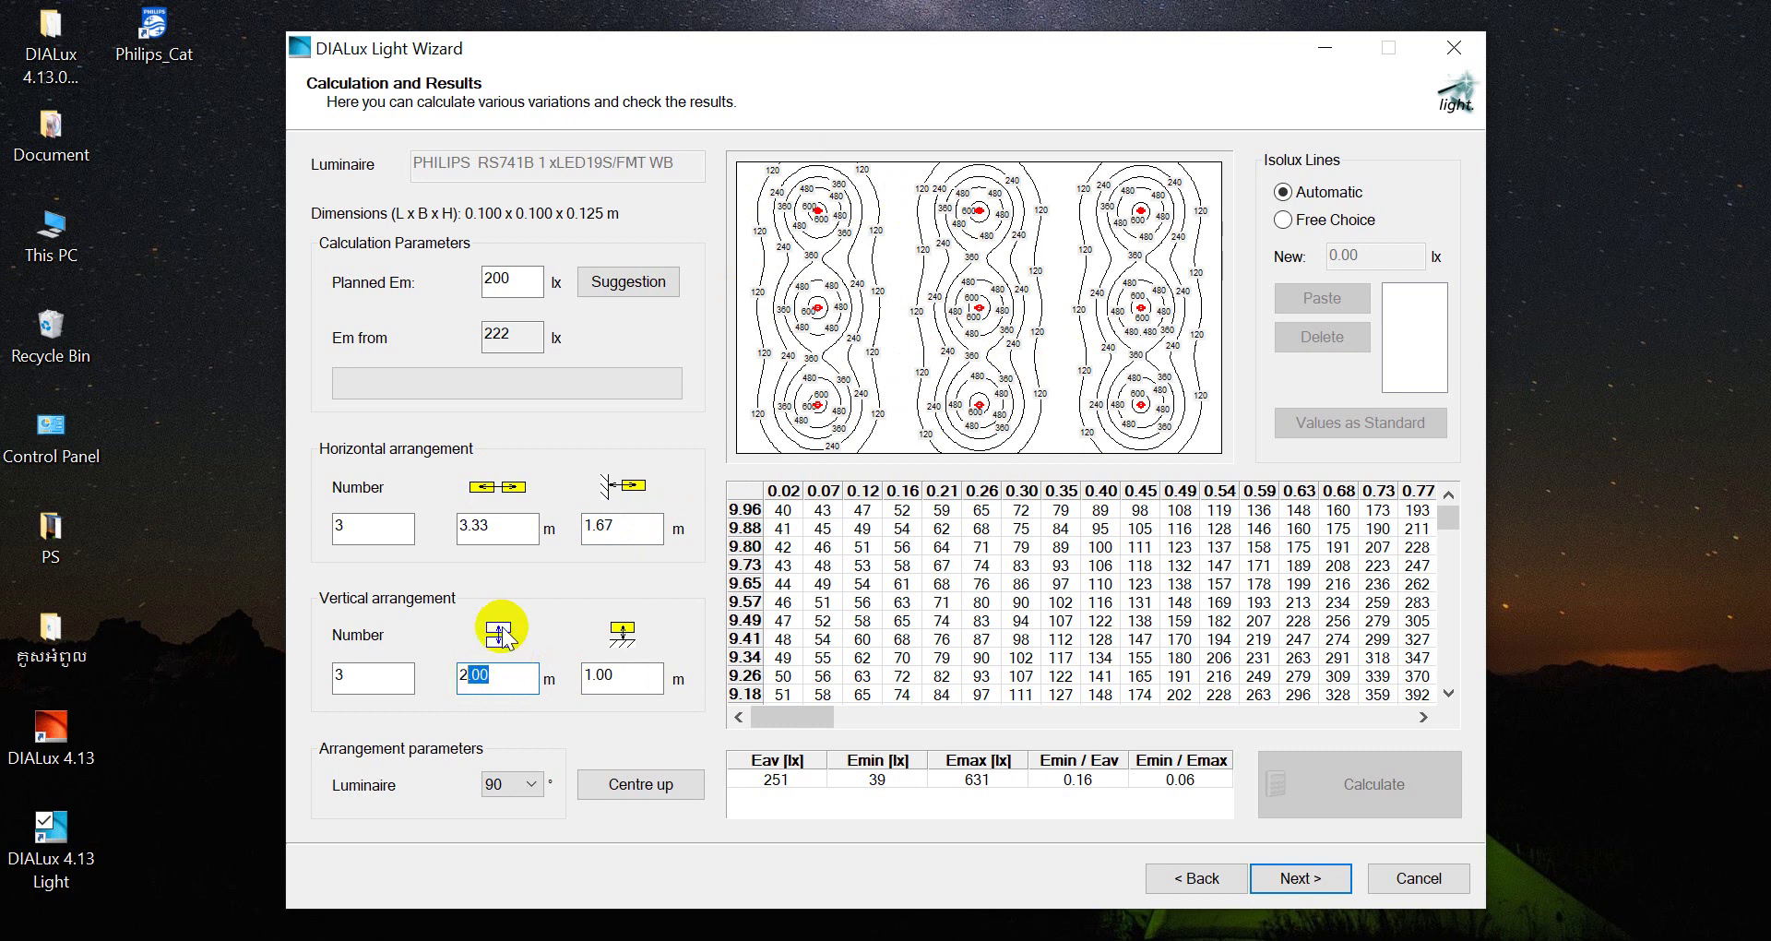
left_click(519, 677)
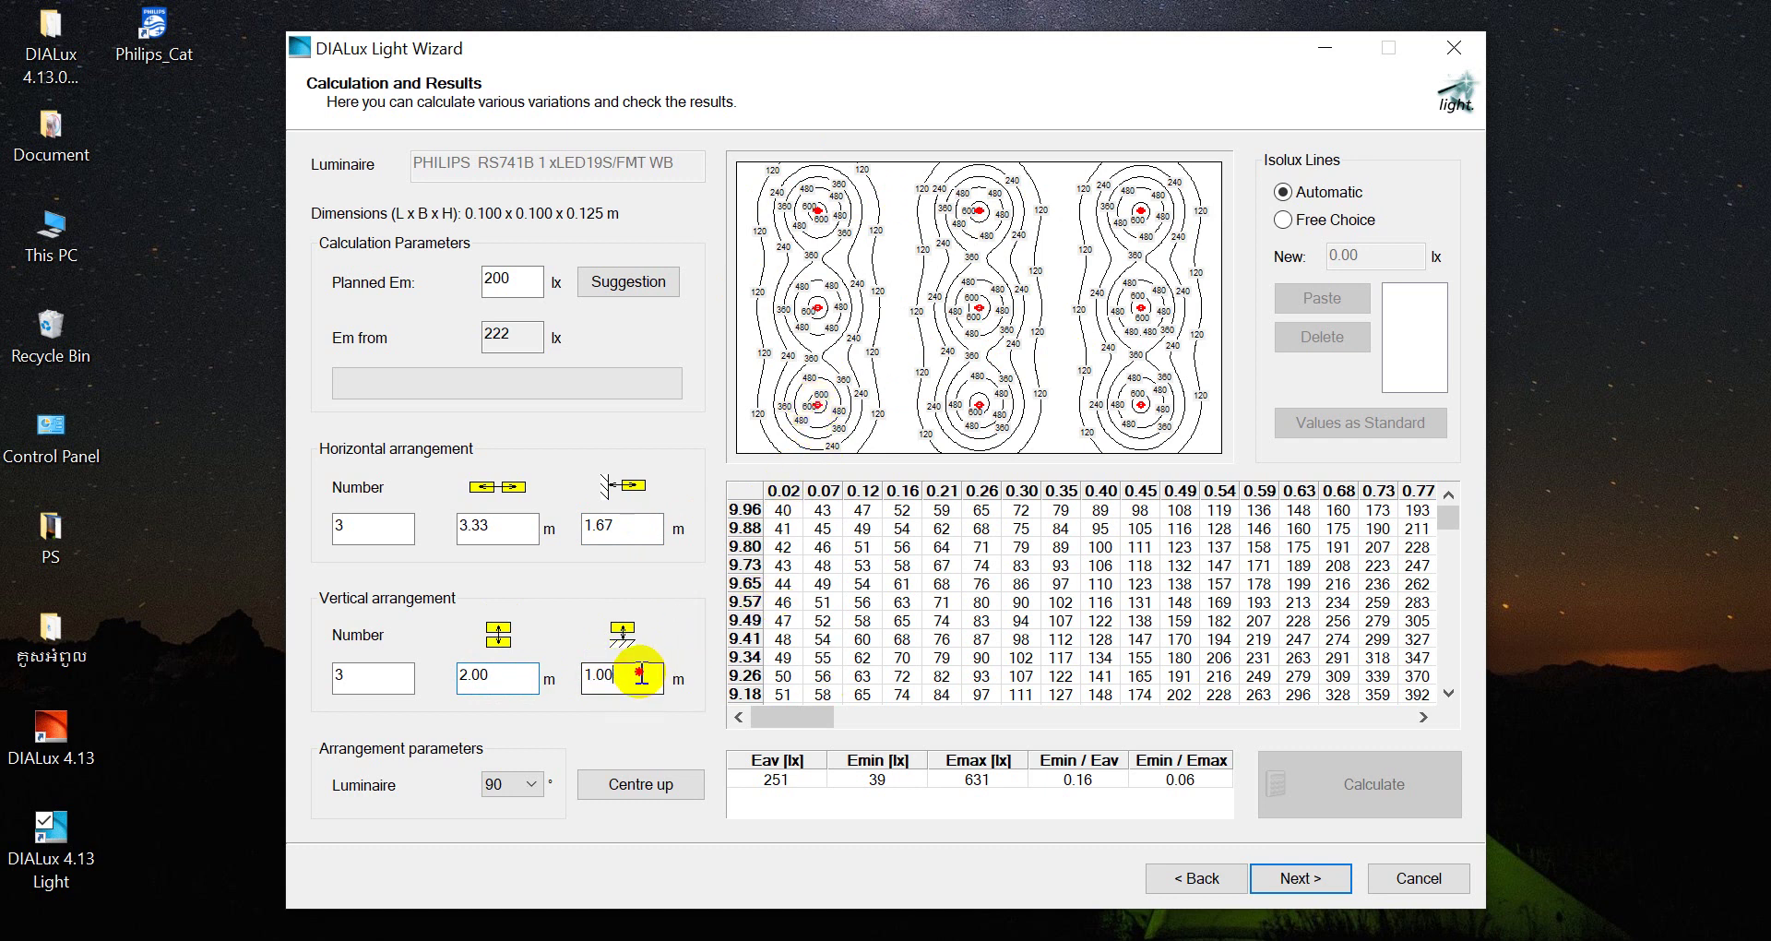
left_click(640, 674)
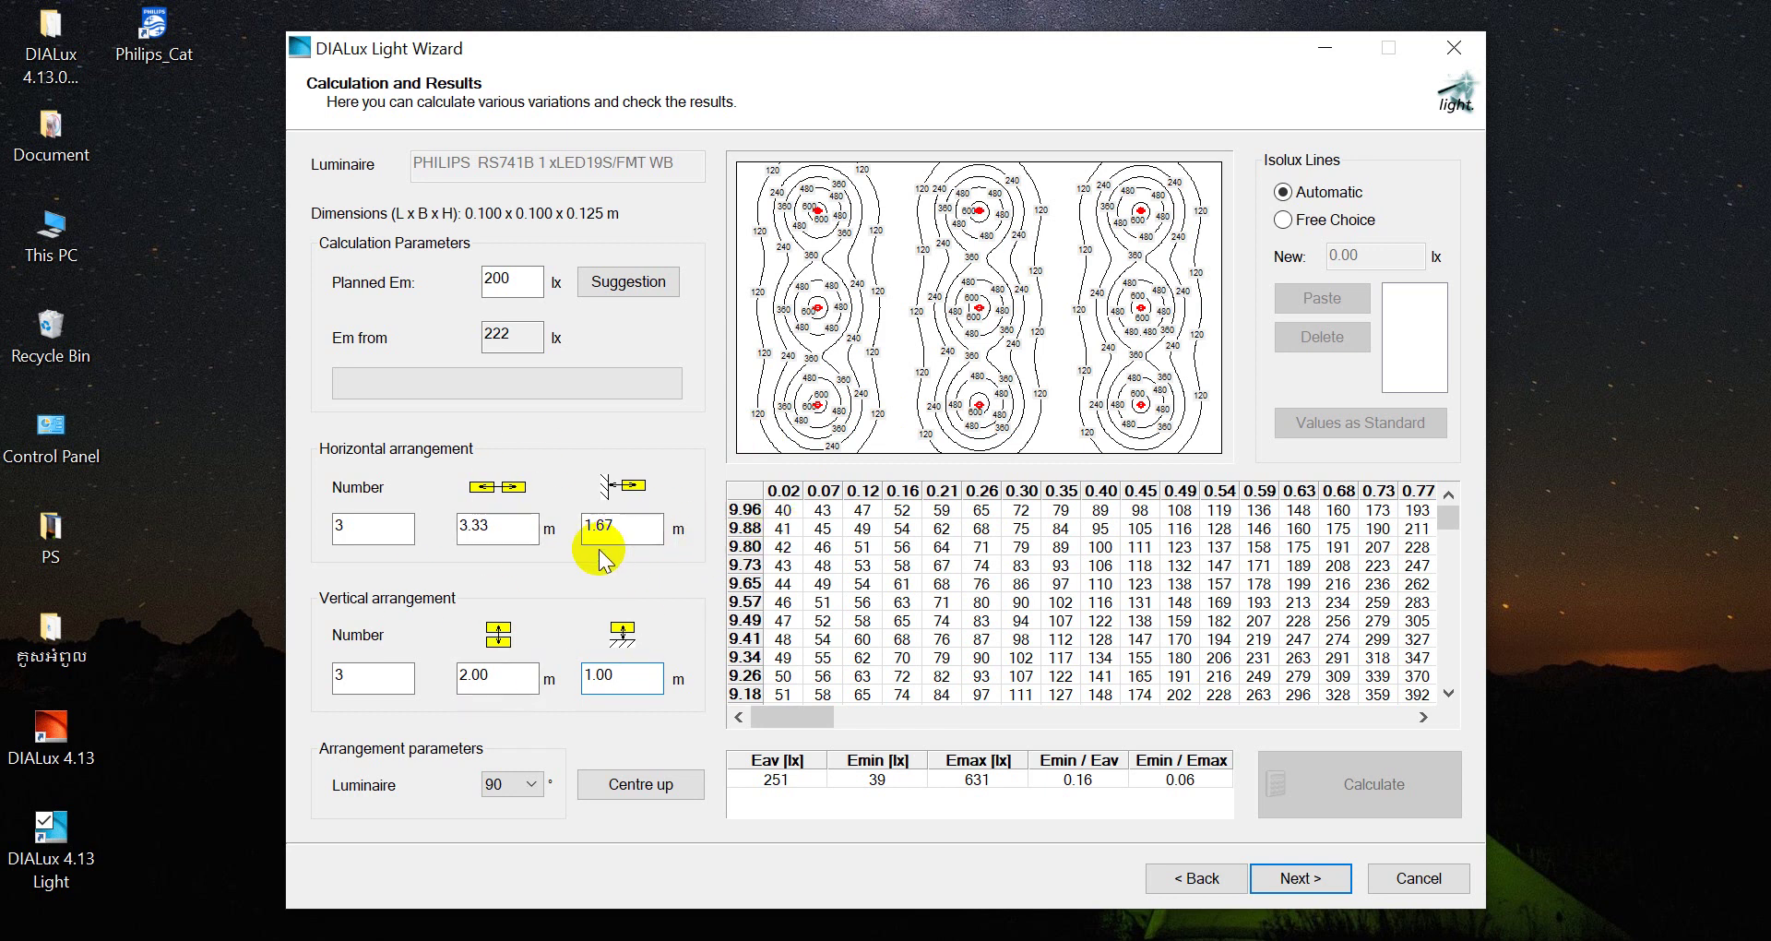
left_click(1292, 883)
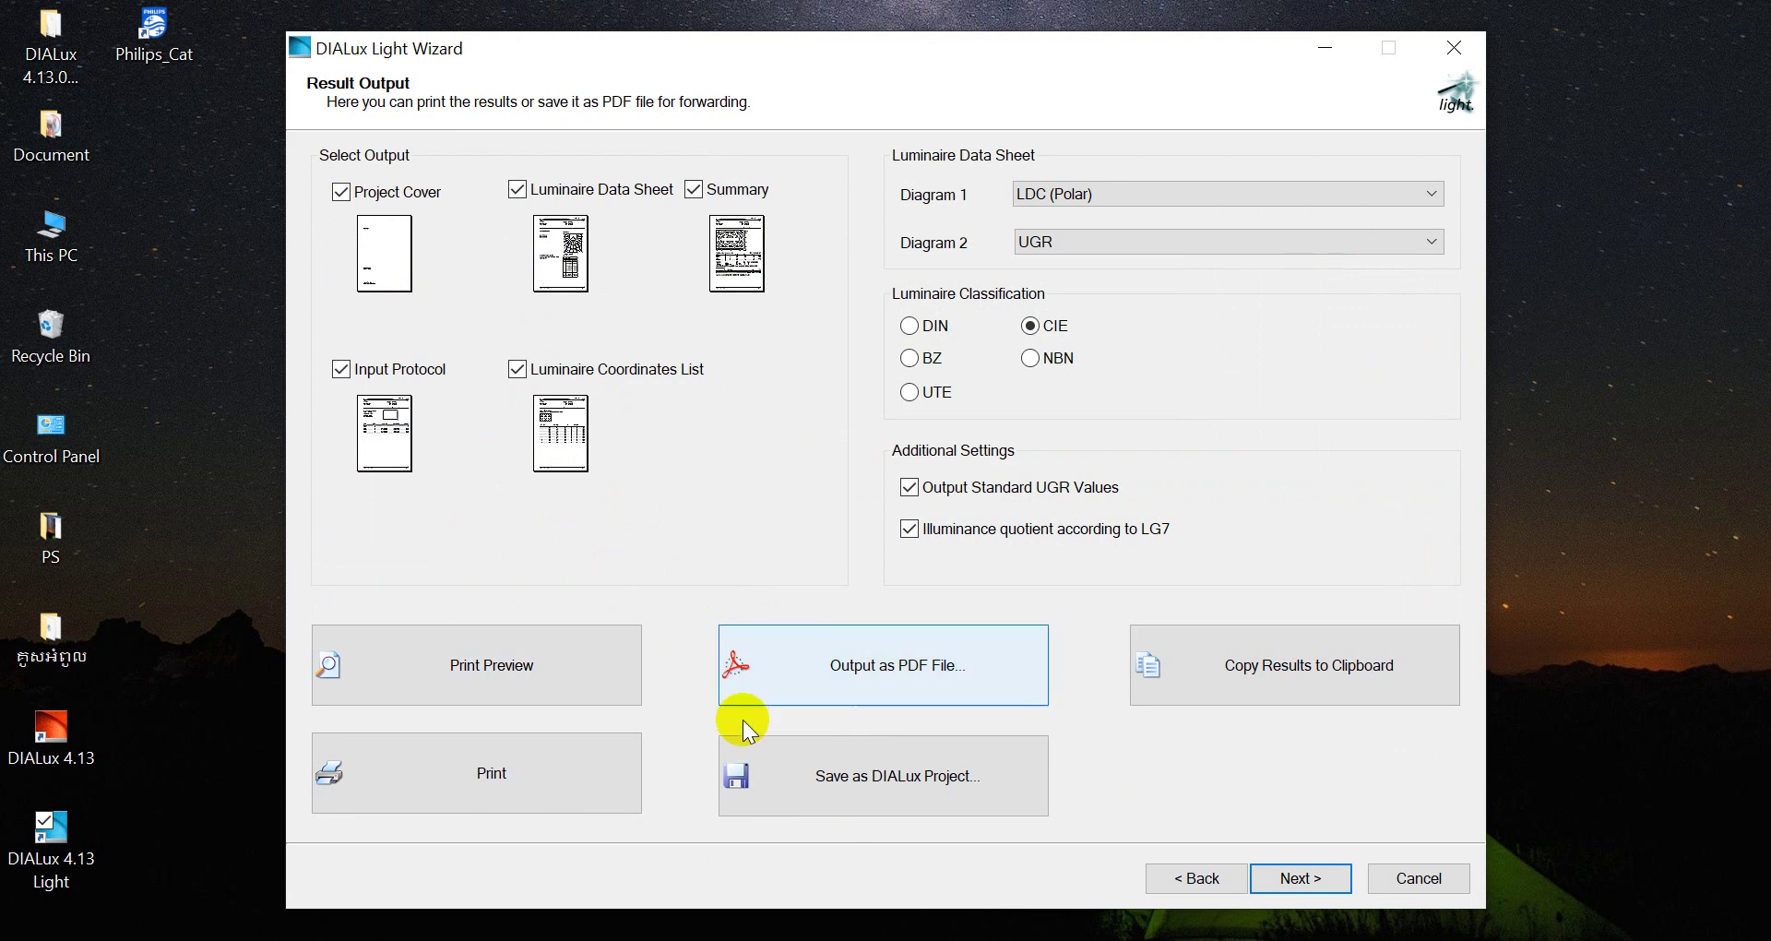
Save the results as a PDF on the Desktop, with '11' typed into the file name
left_click(837, 664)
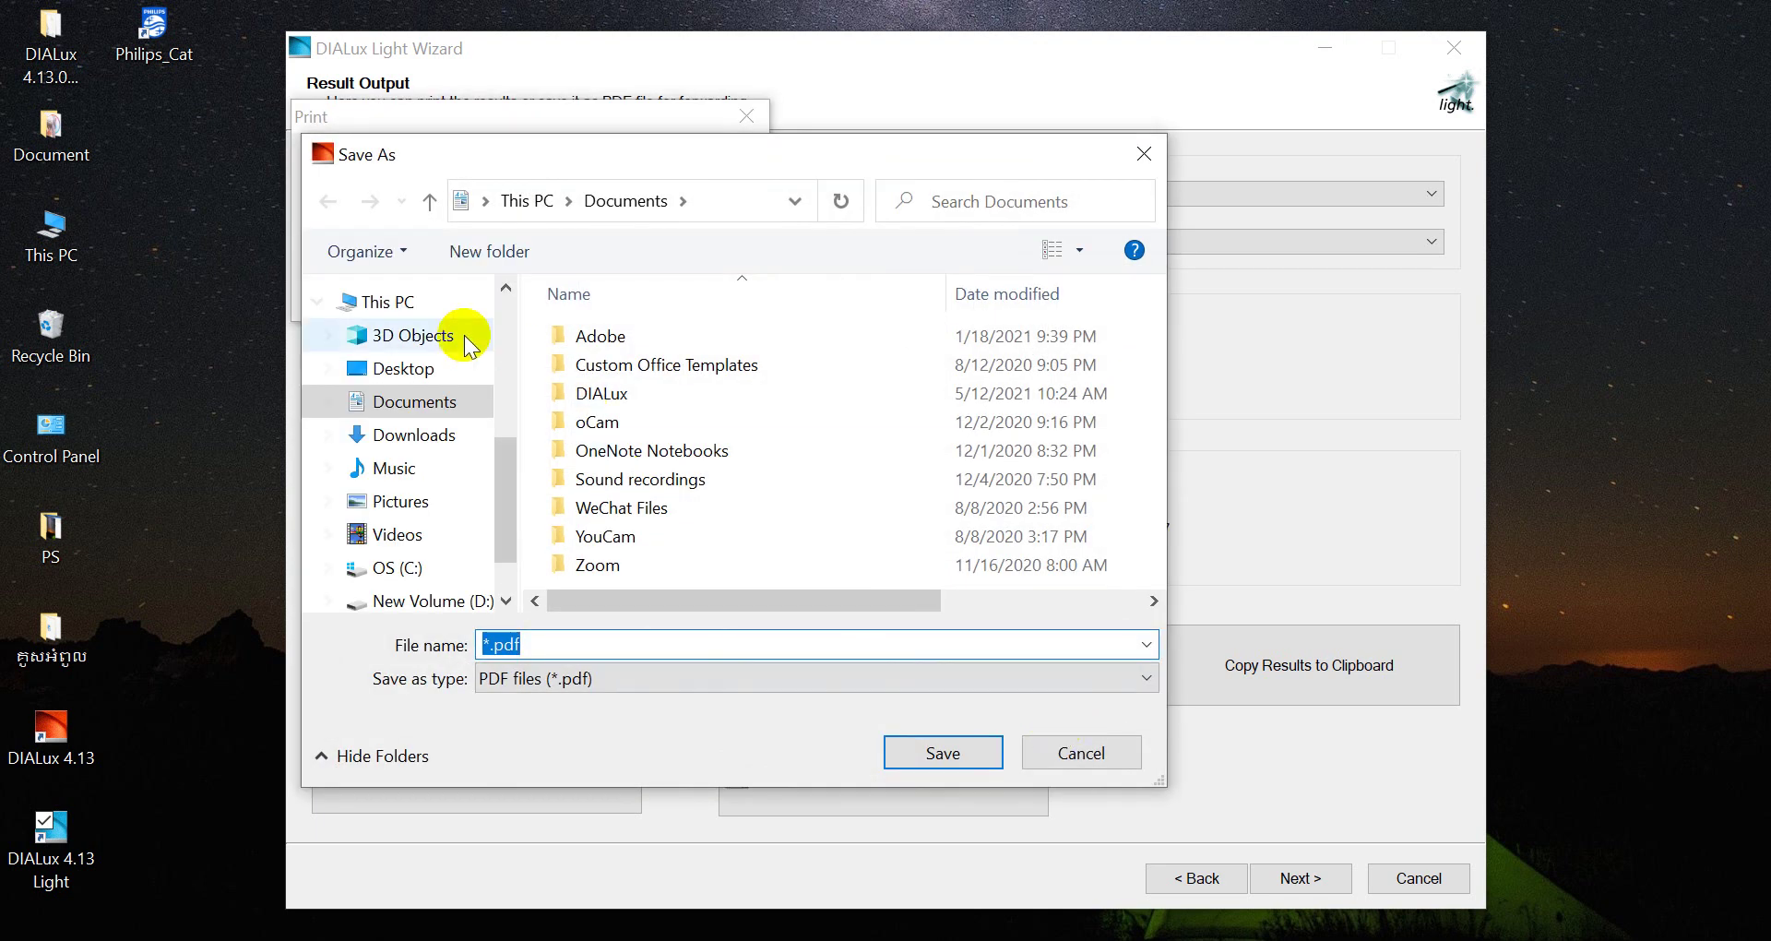
left_click(435, 367)
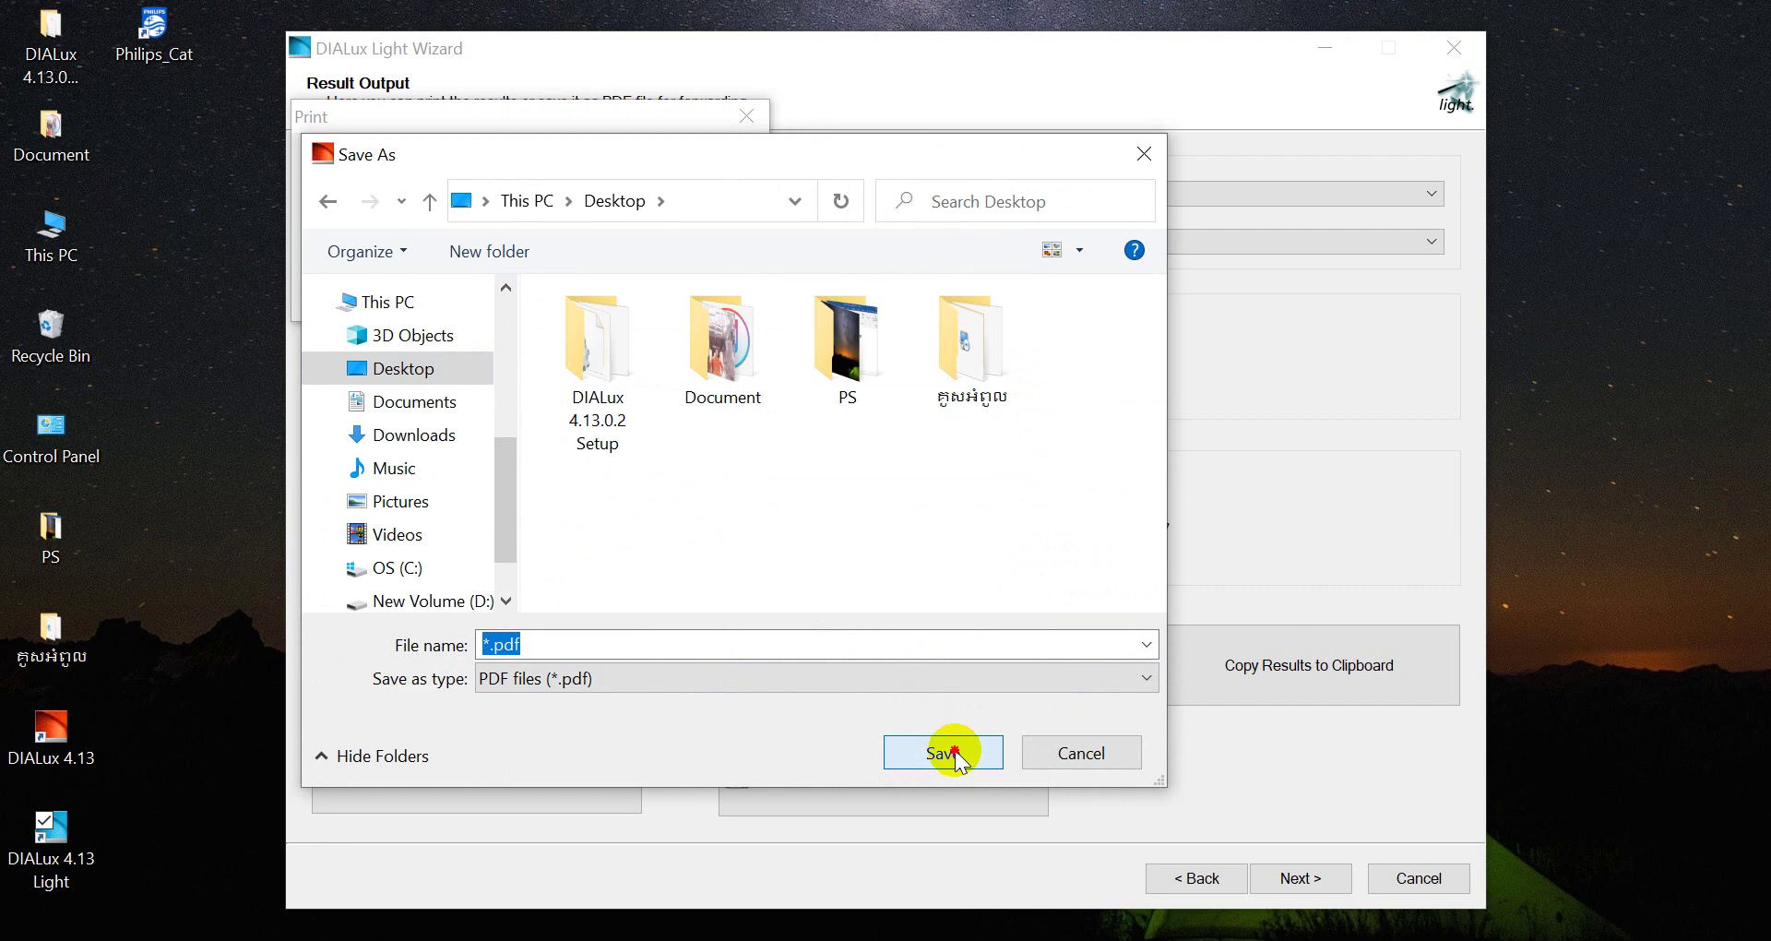
left_click(502, 646)
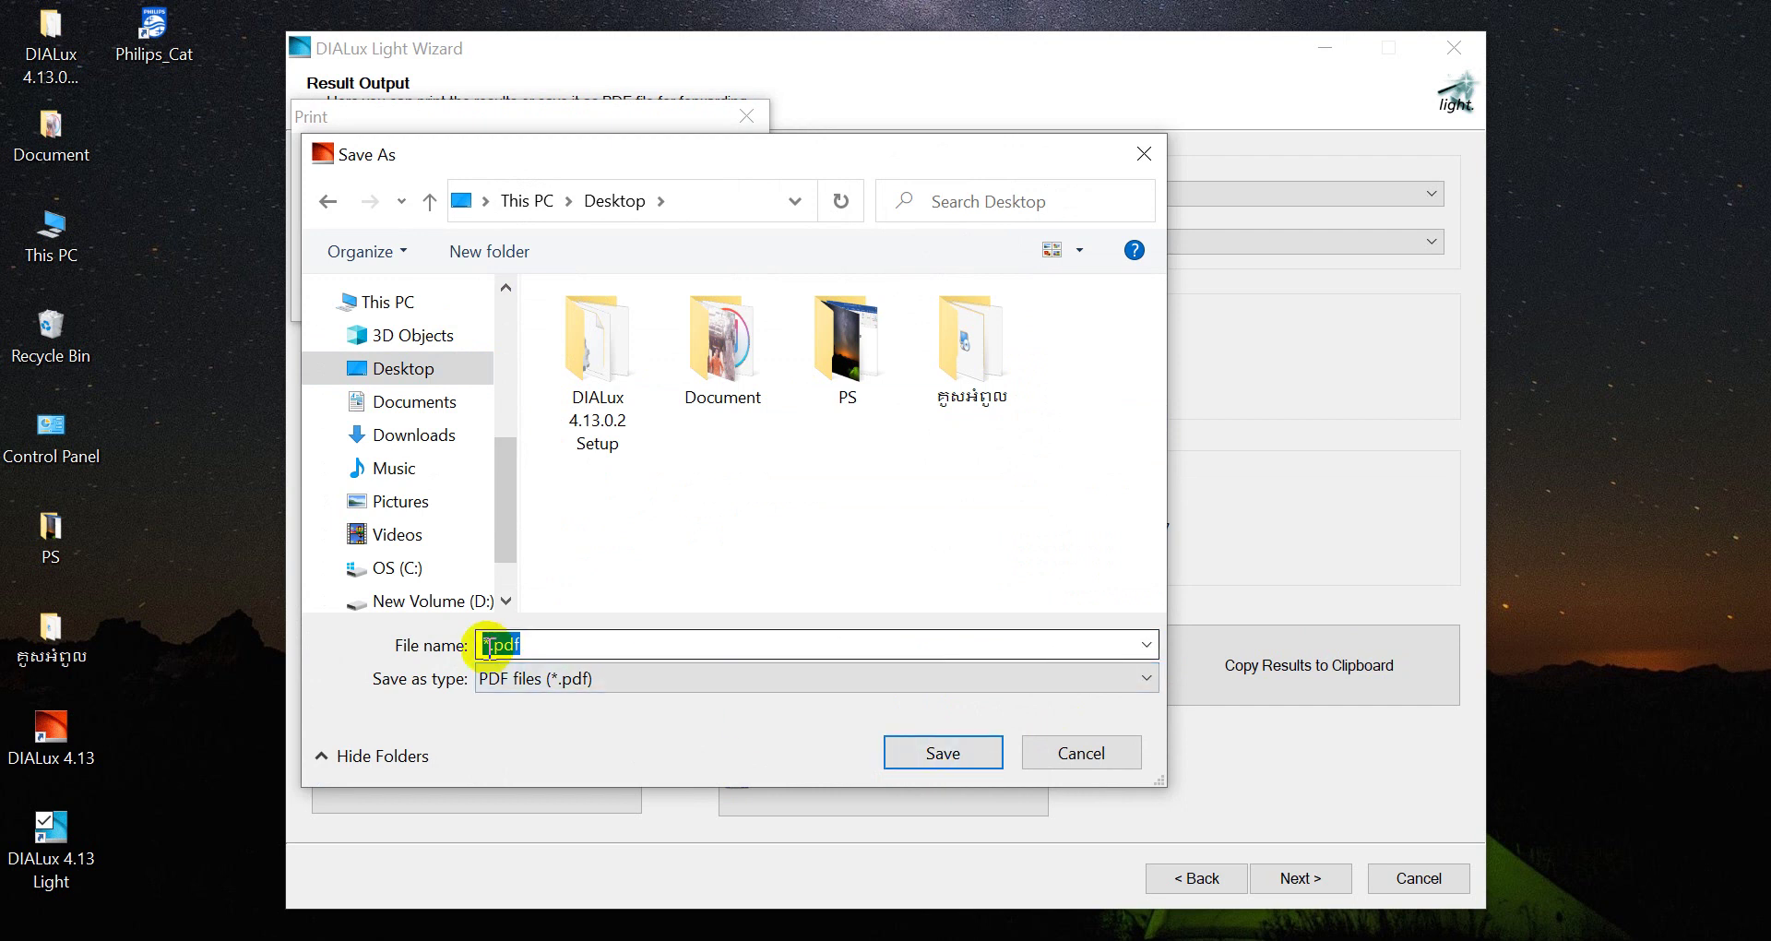
left_click(518, 648)
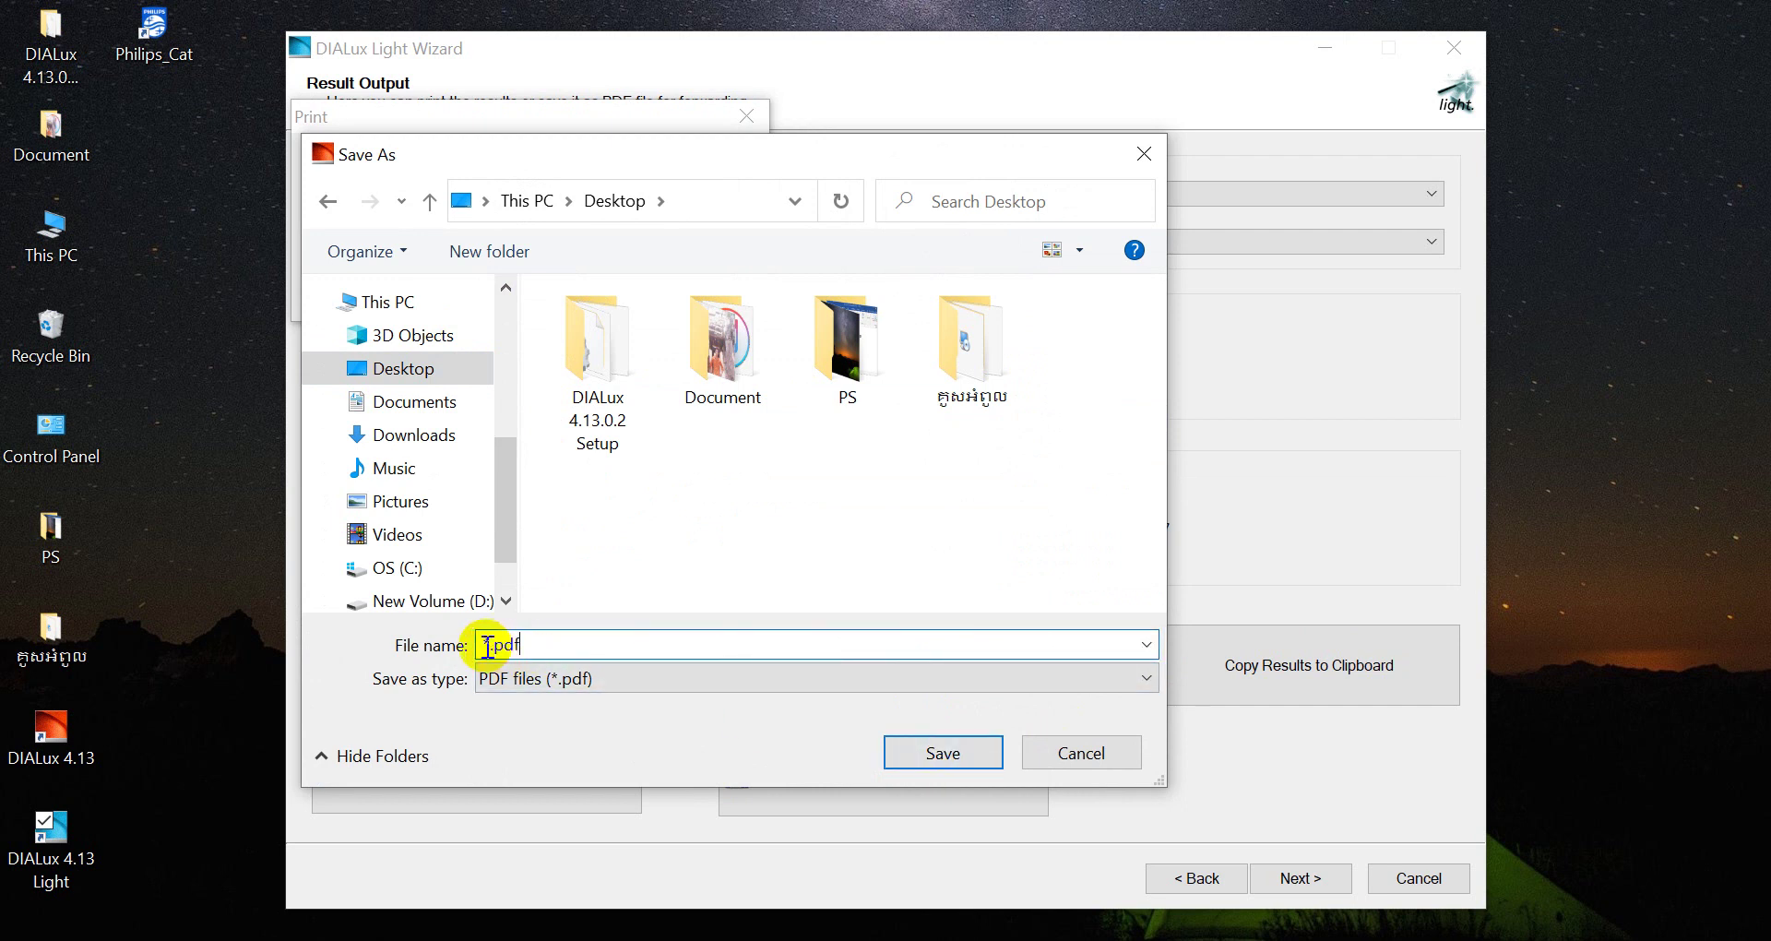
type("11")
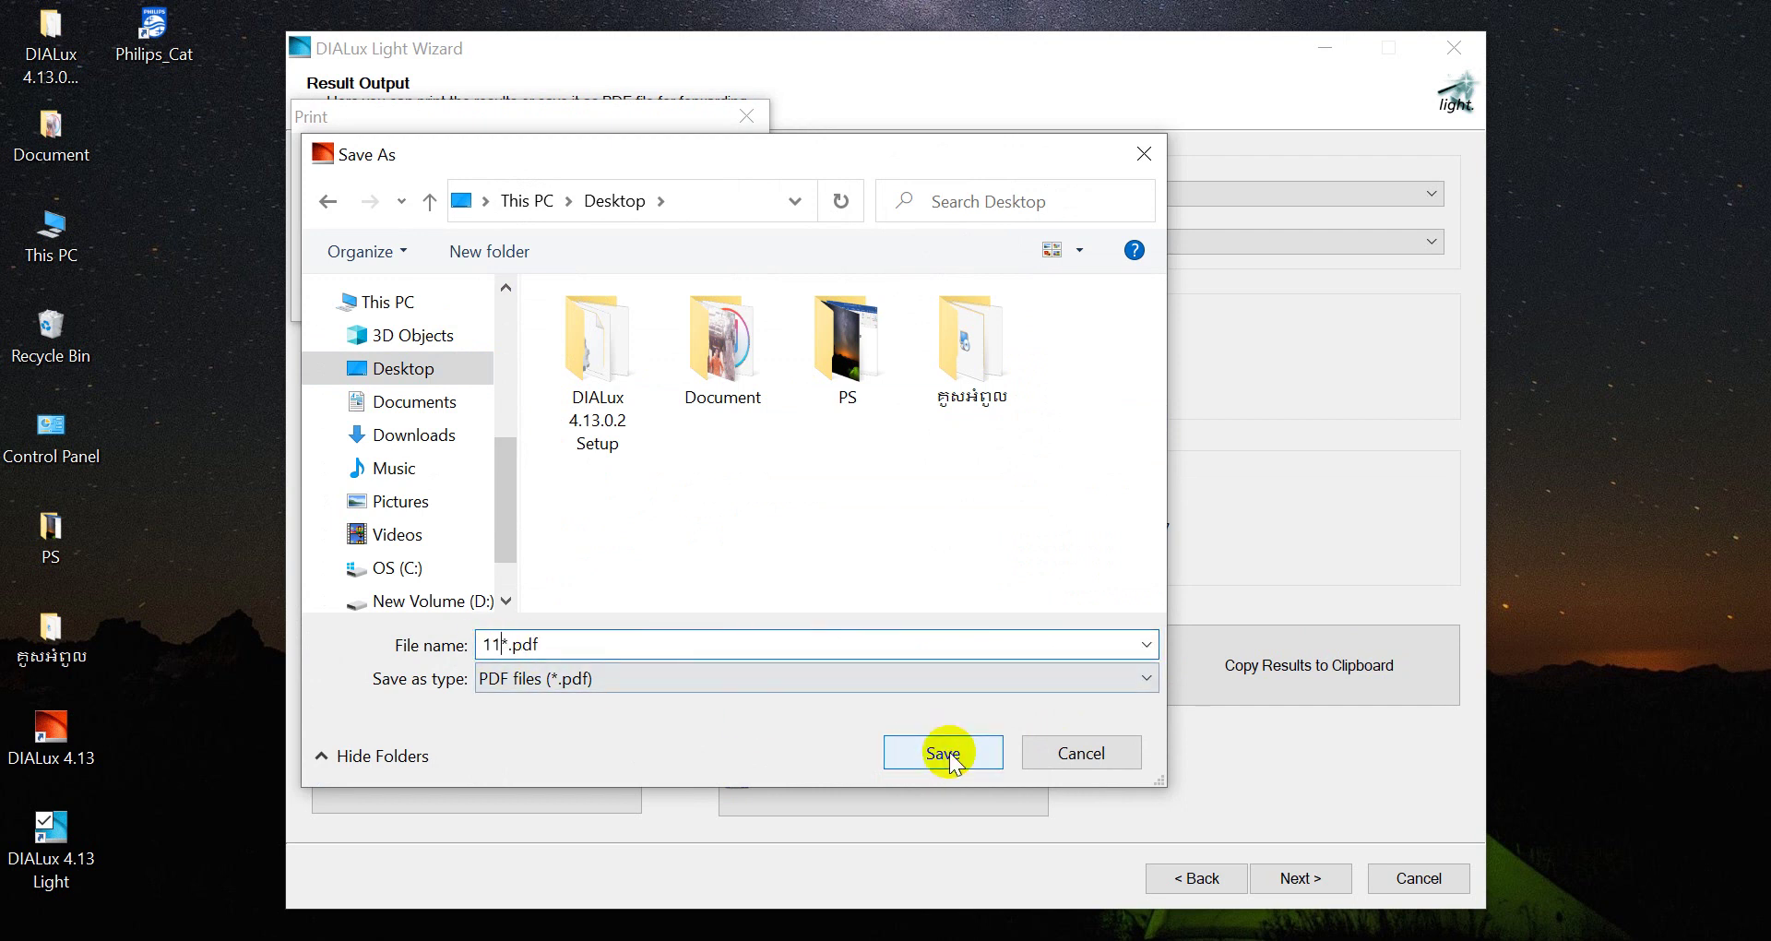
left_click(943, 753)
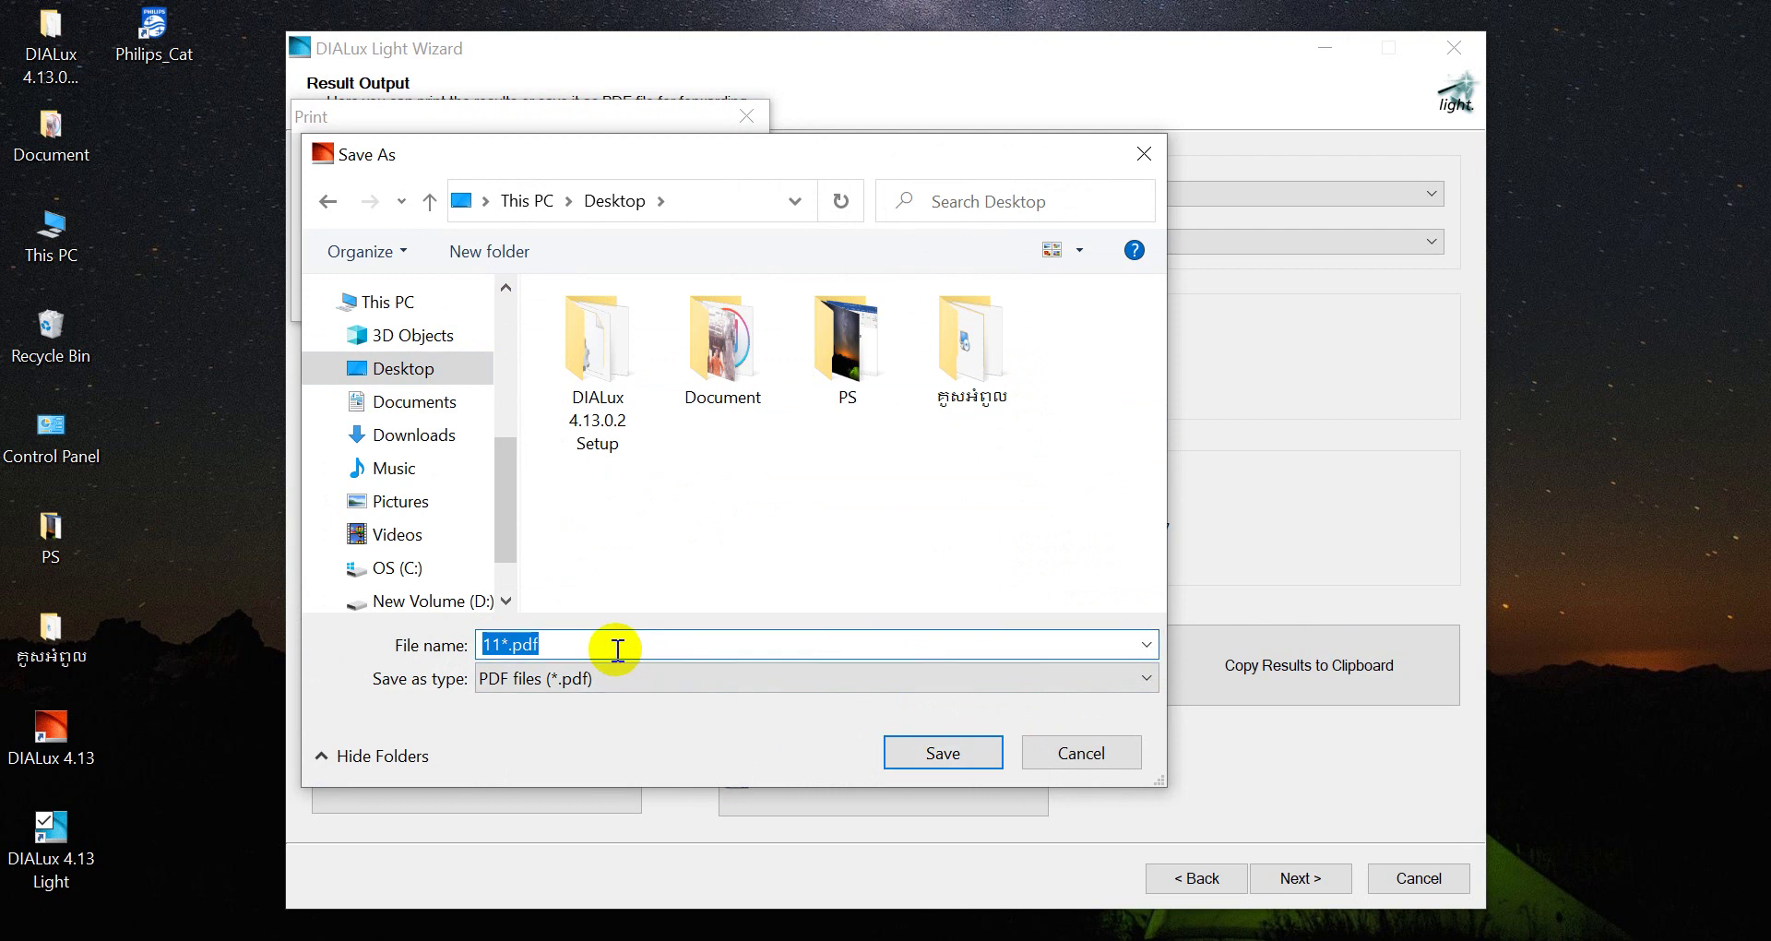
left_click(1143, 155)
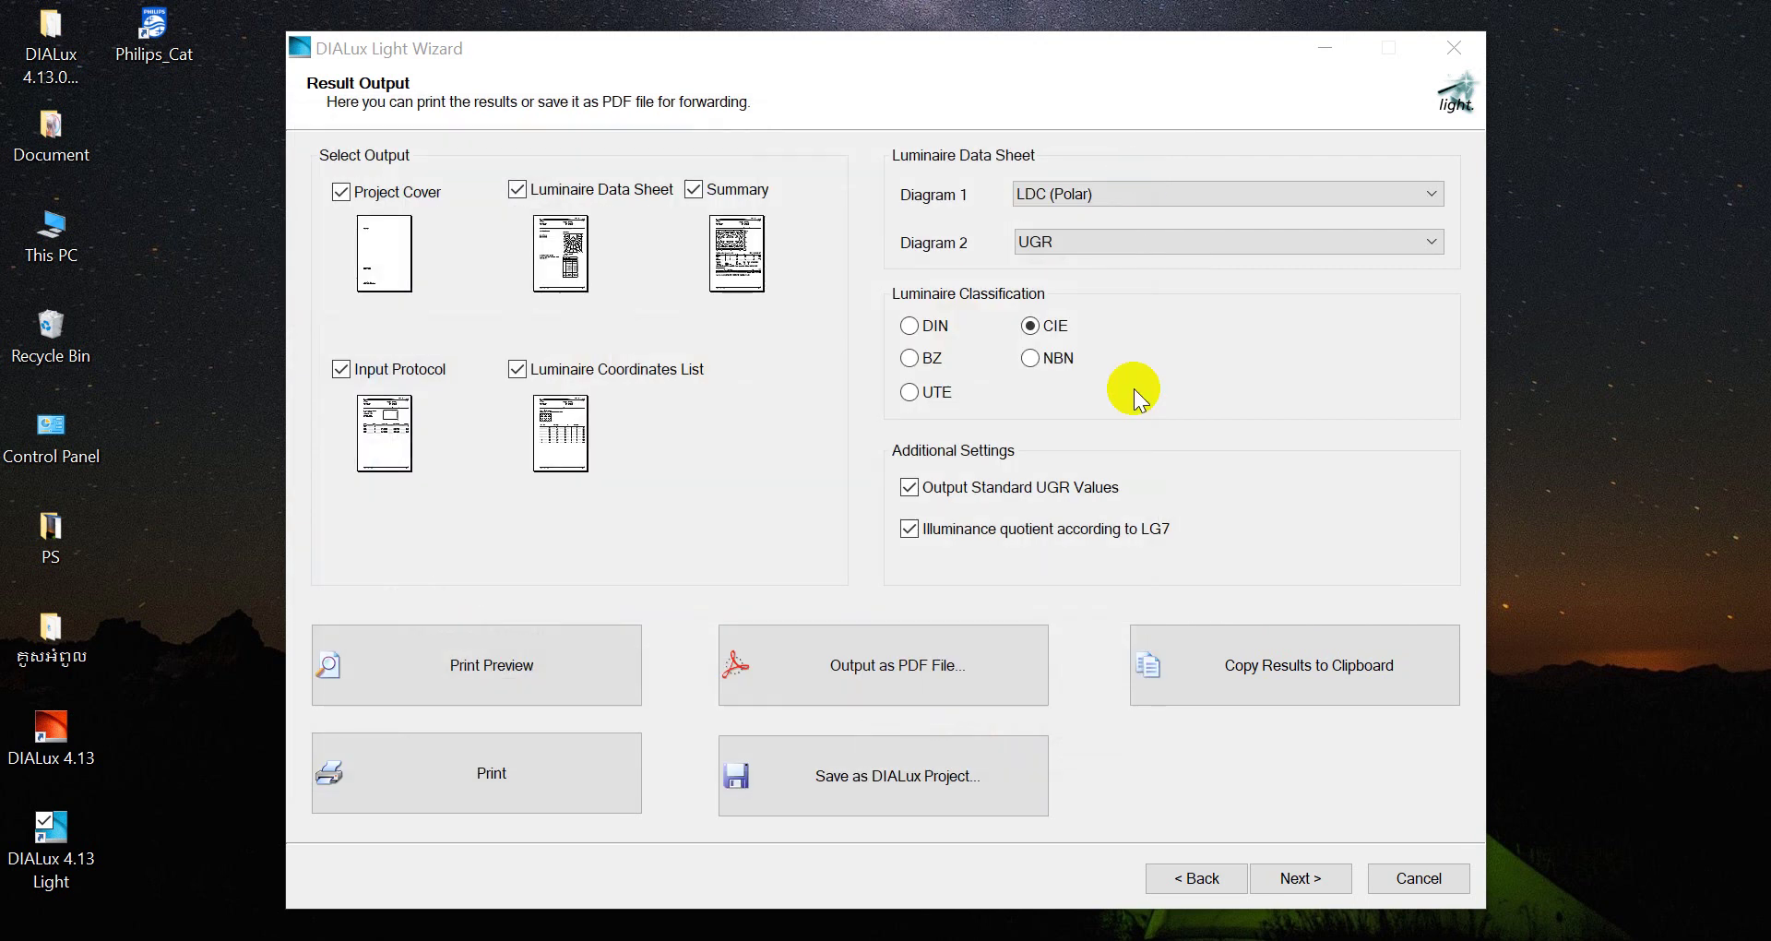
Advance to the wizard's last page, finish it, and confirm ending the Light Wizard
left_click(1334, 878)
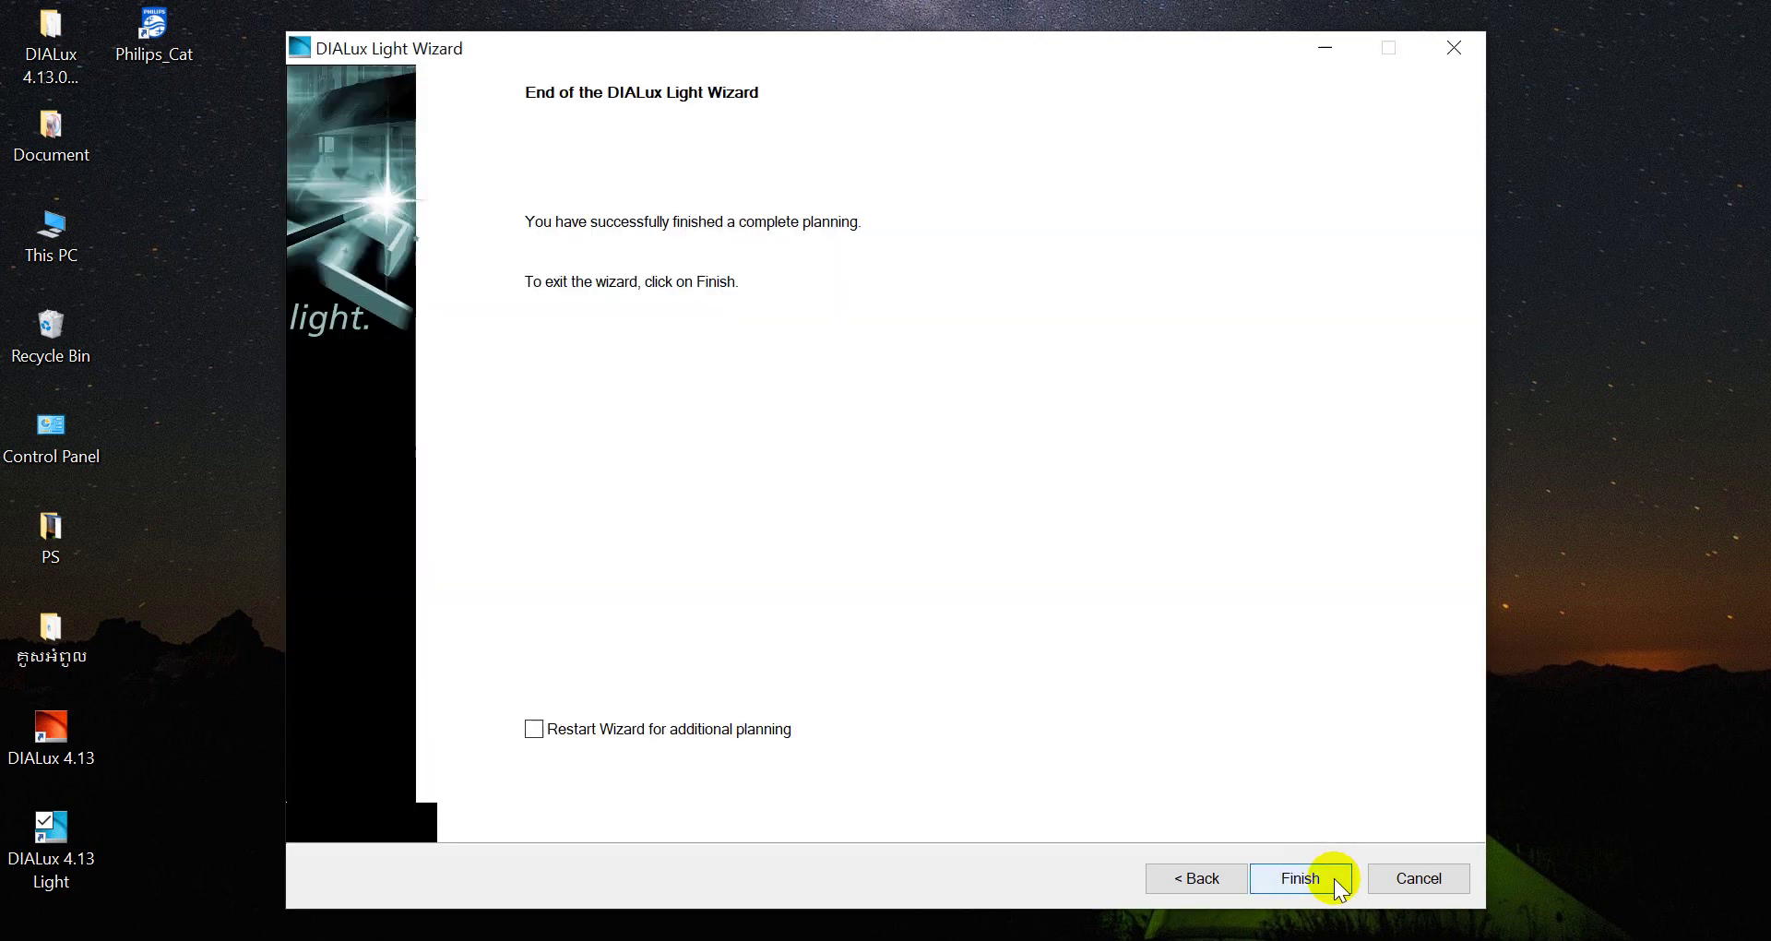
left_click(1317, 877)
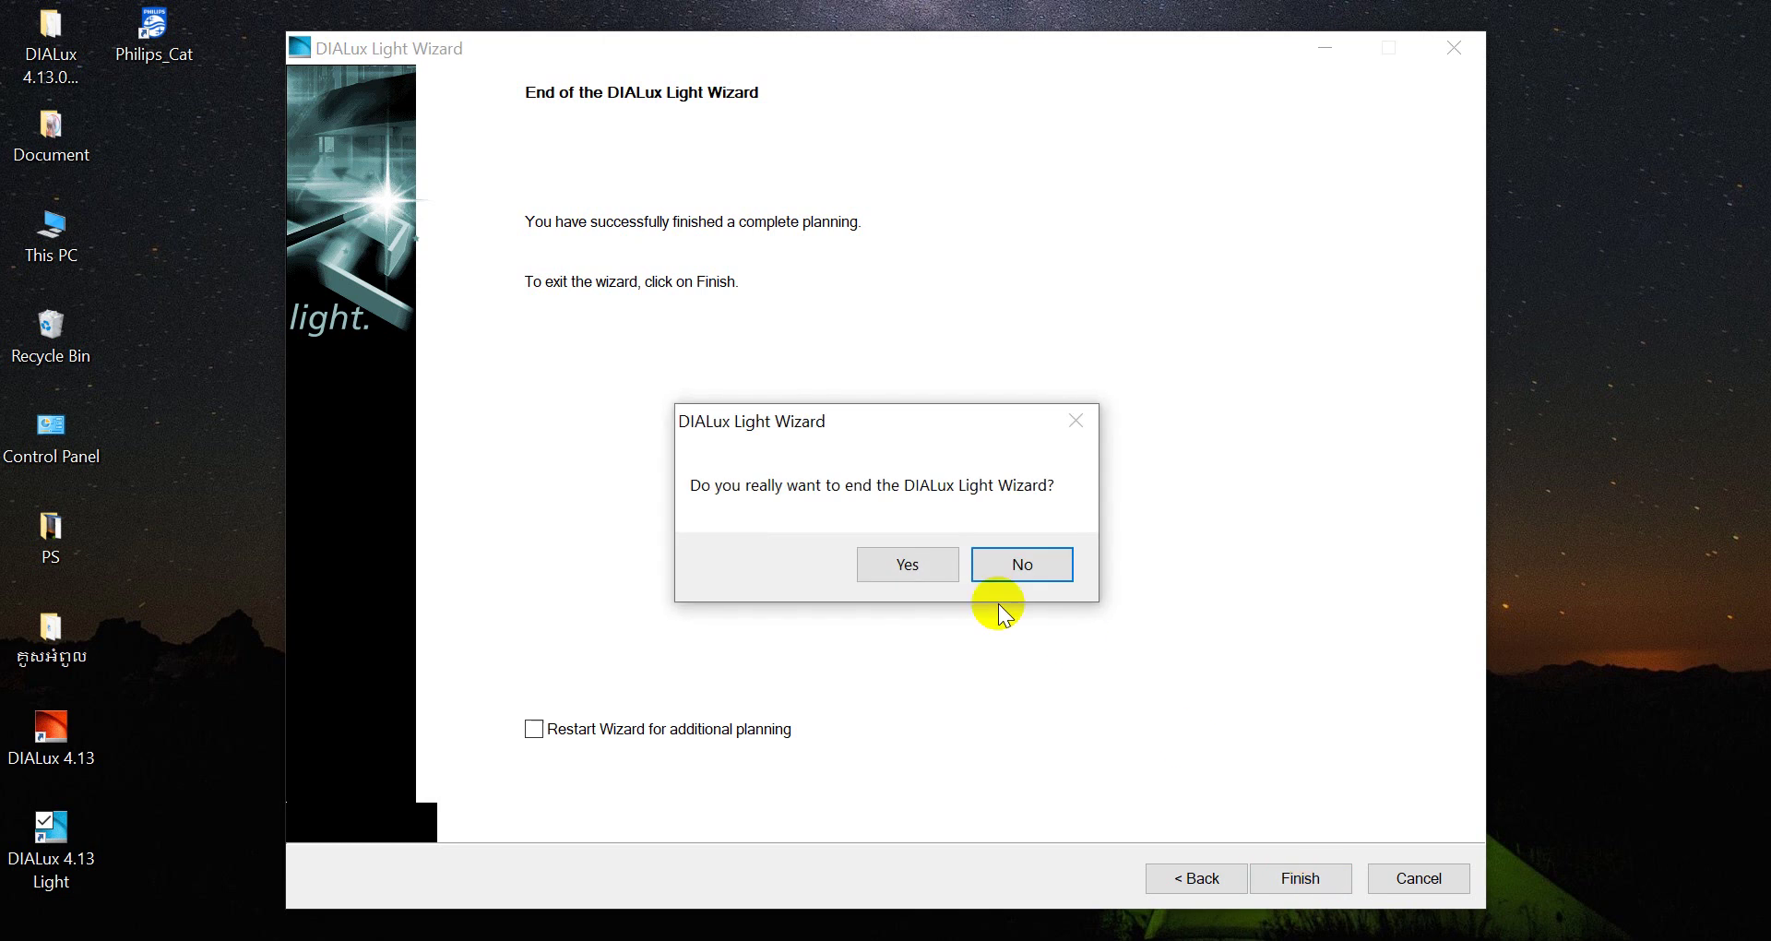
left_click(933, 566)
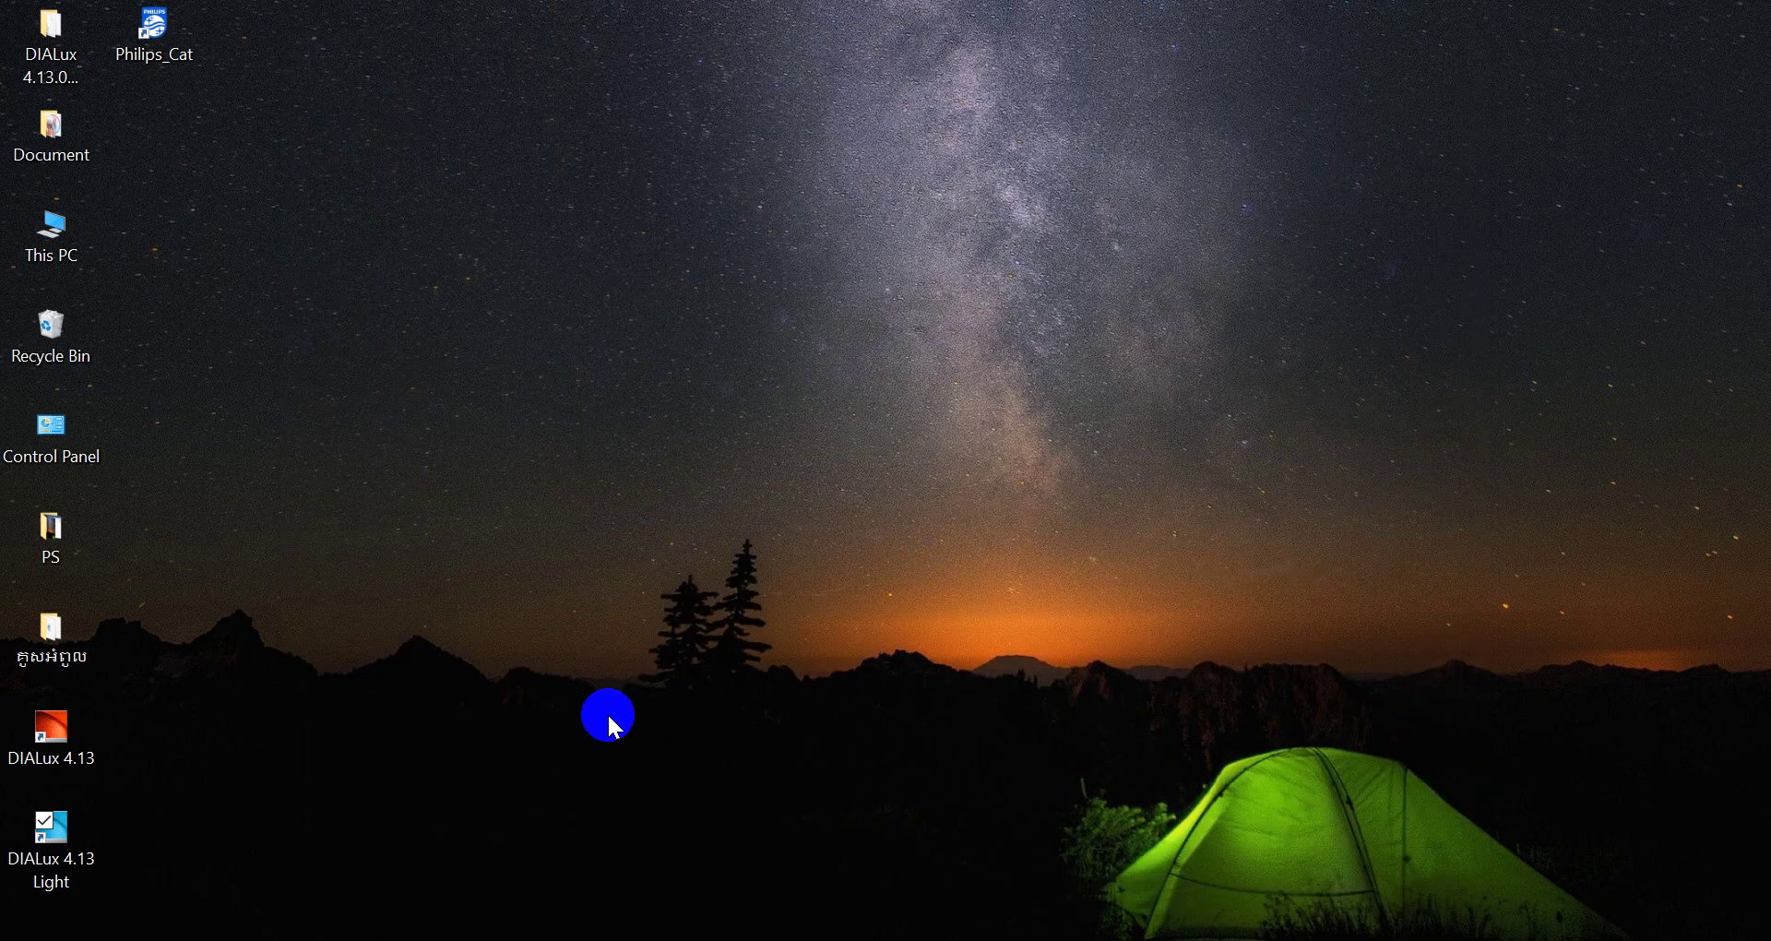